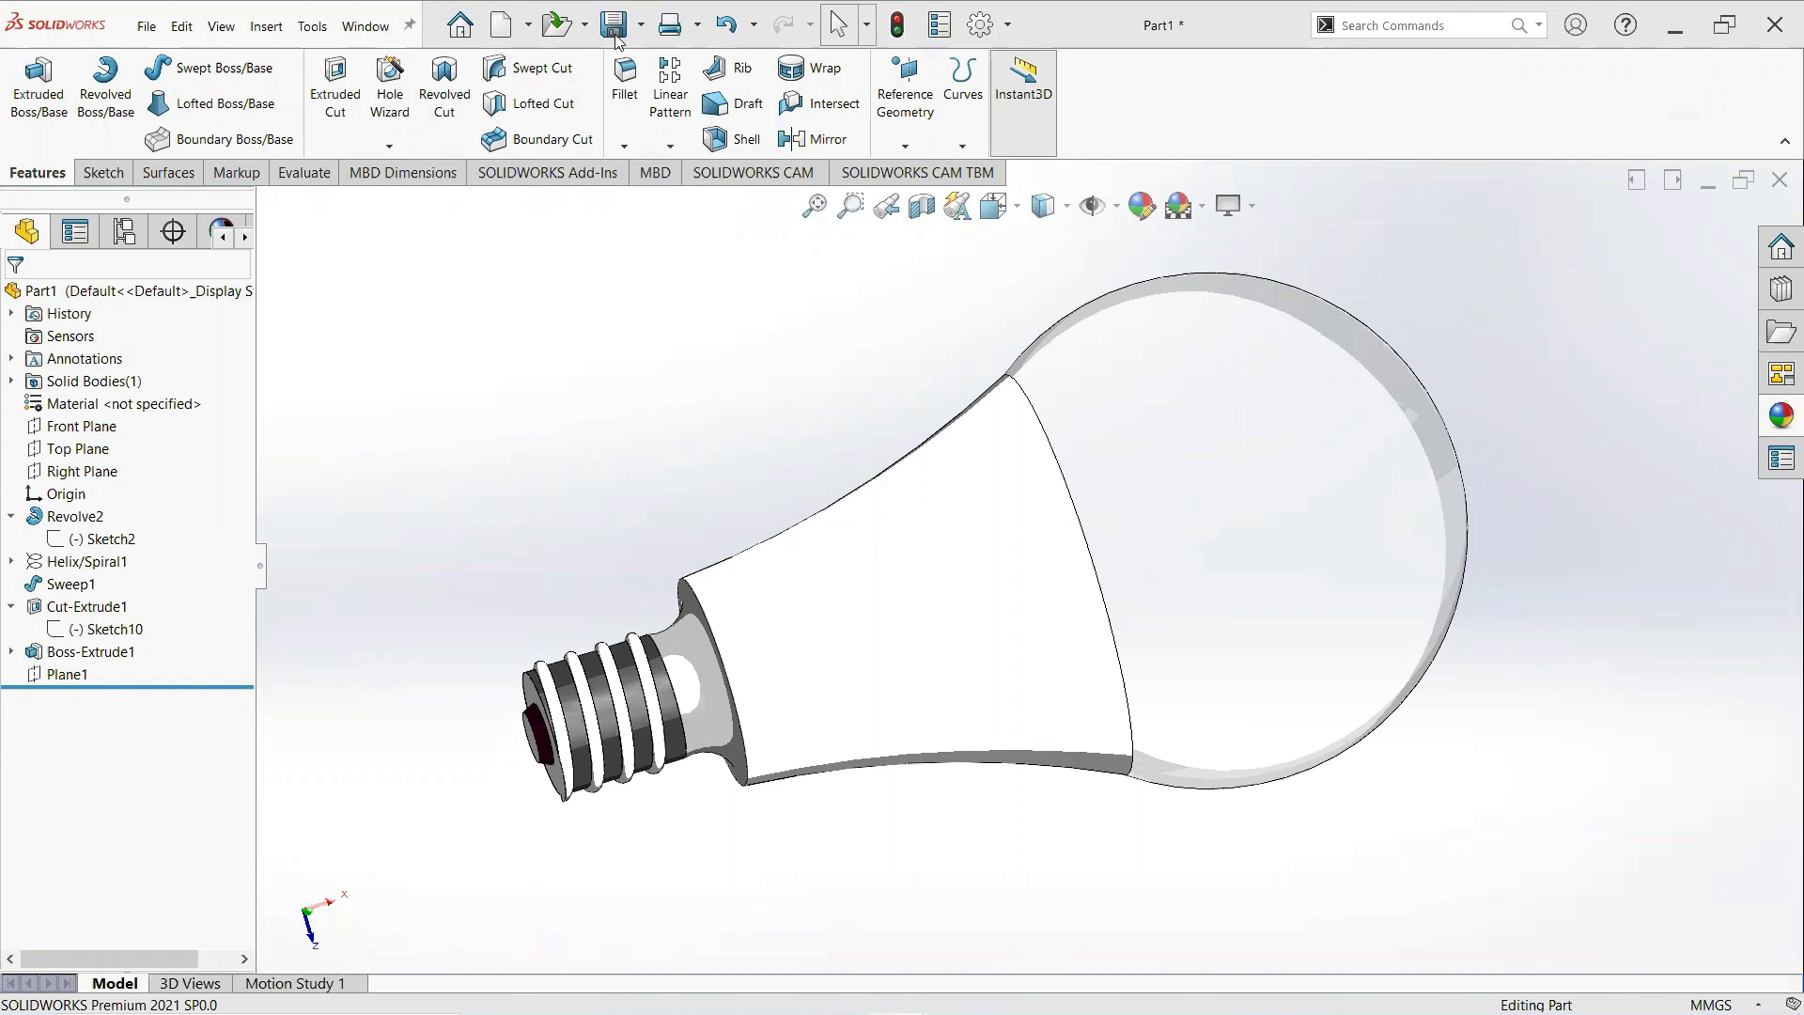
Create a new part and start a sketch on the Front Plane.
left_click(144, 27)
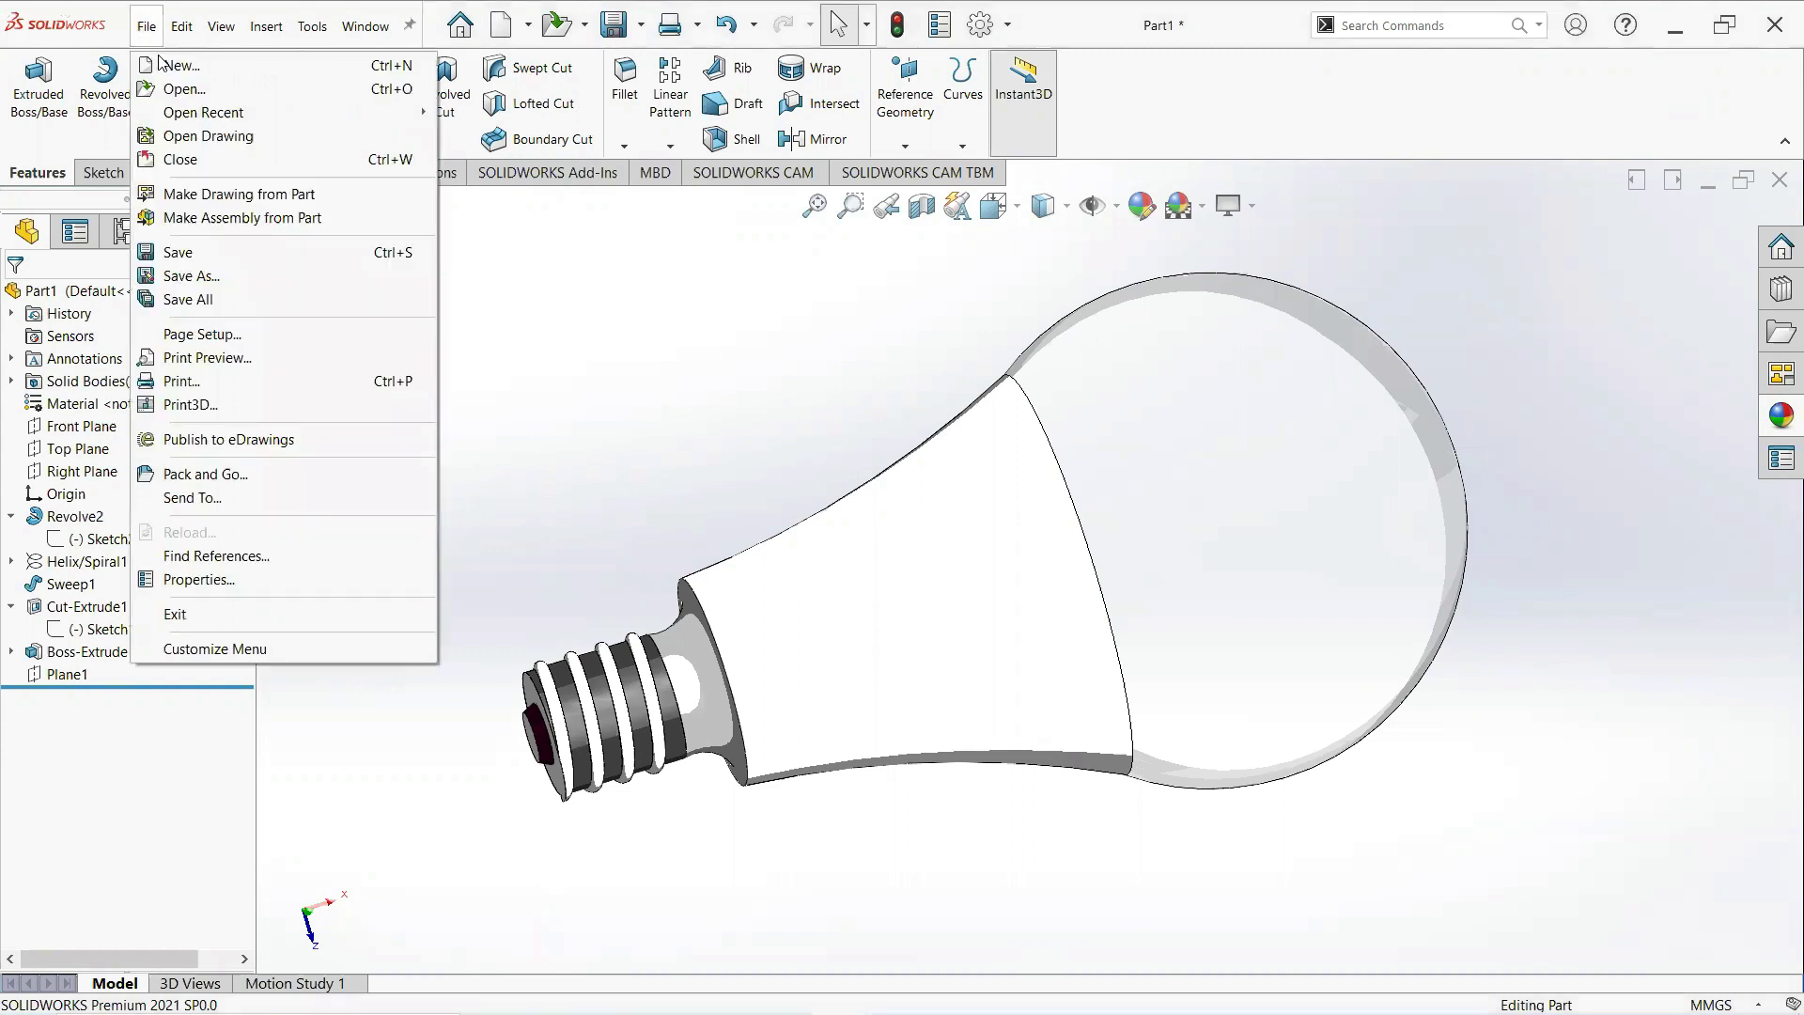
left_click(162, 61)
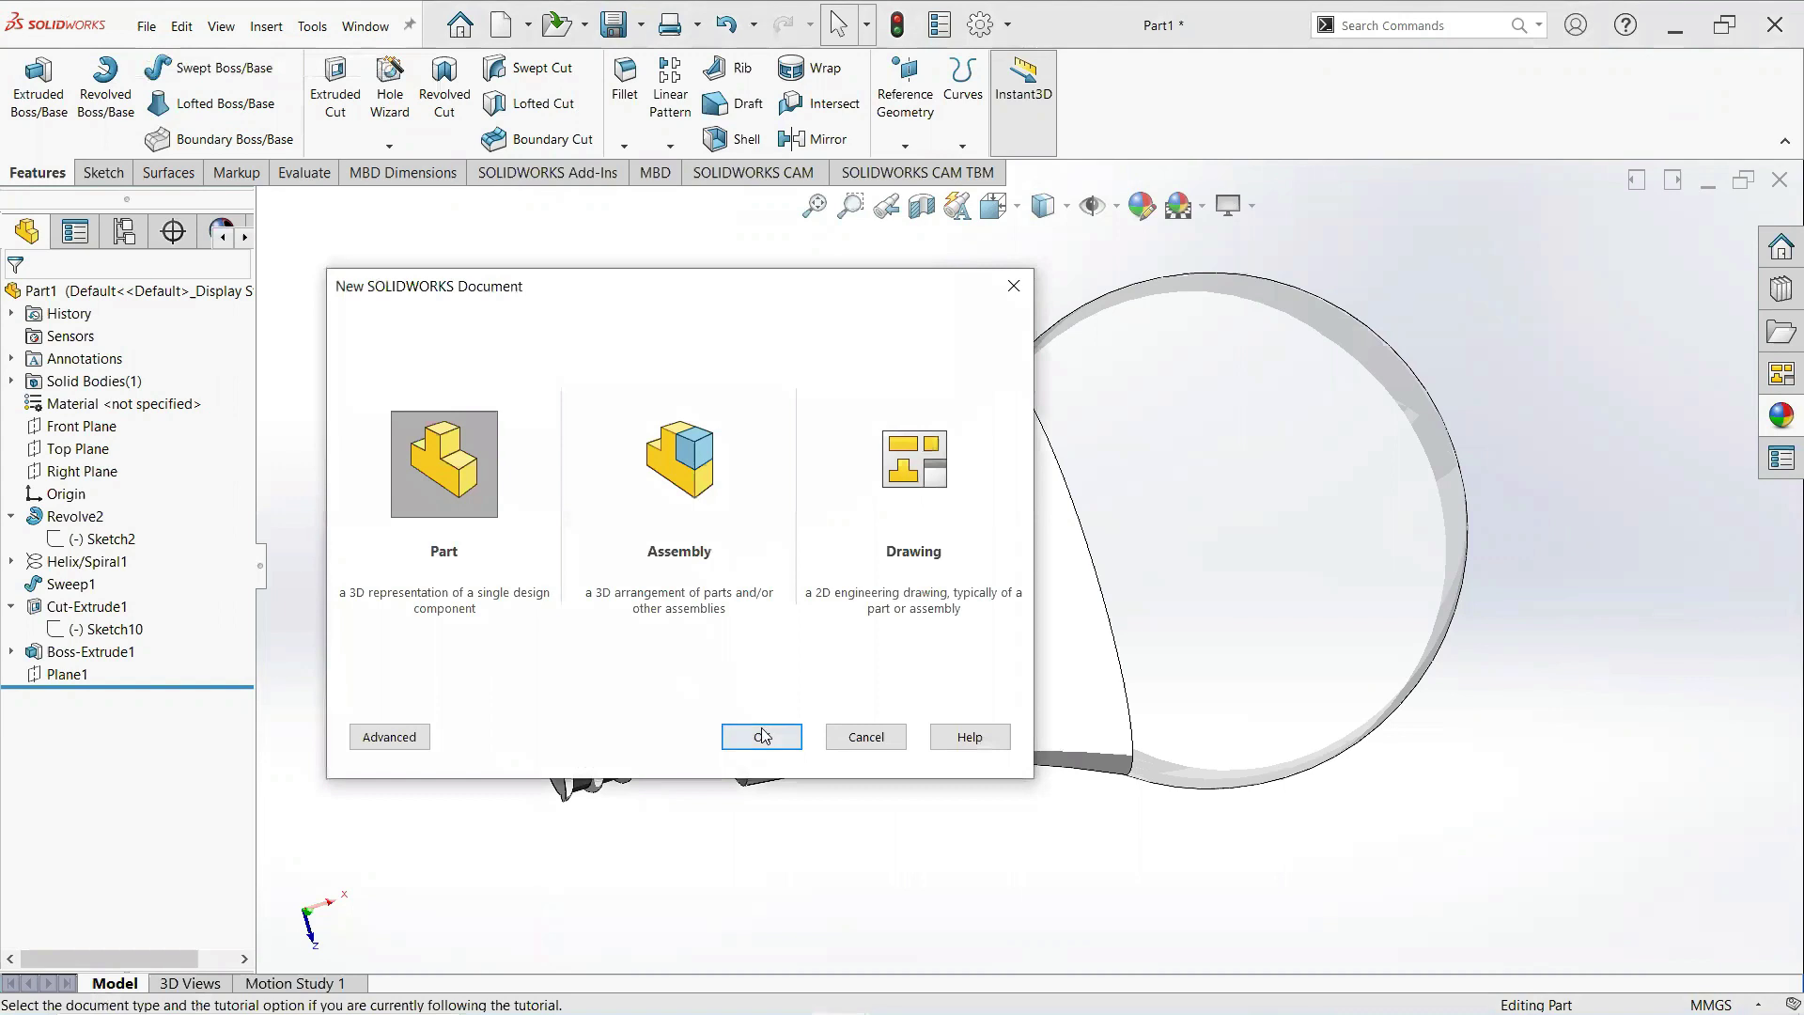
left_click(762, 735)
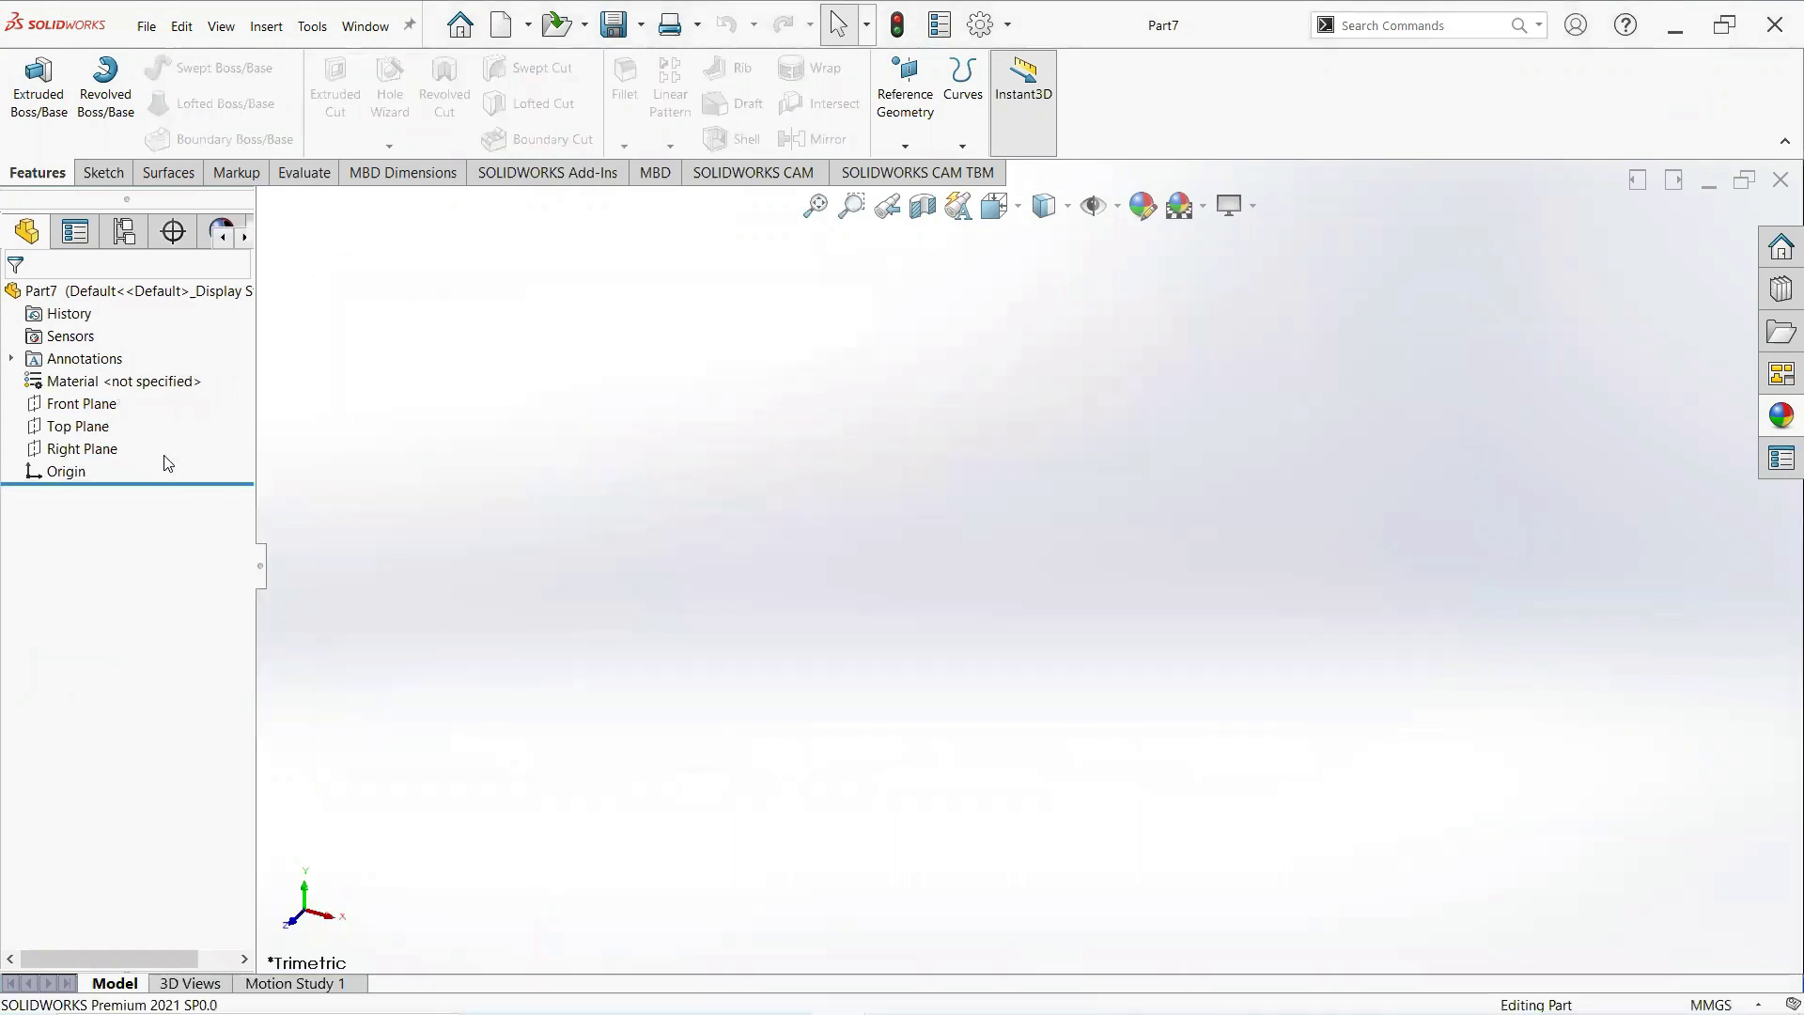
left_click(102, 411)
left_click(113, 380)
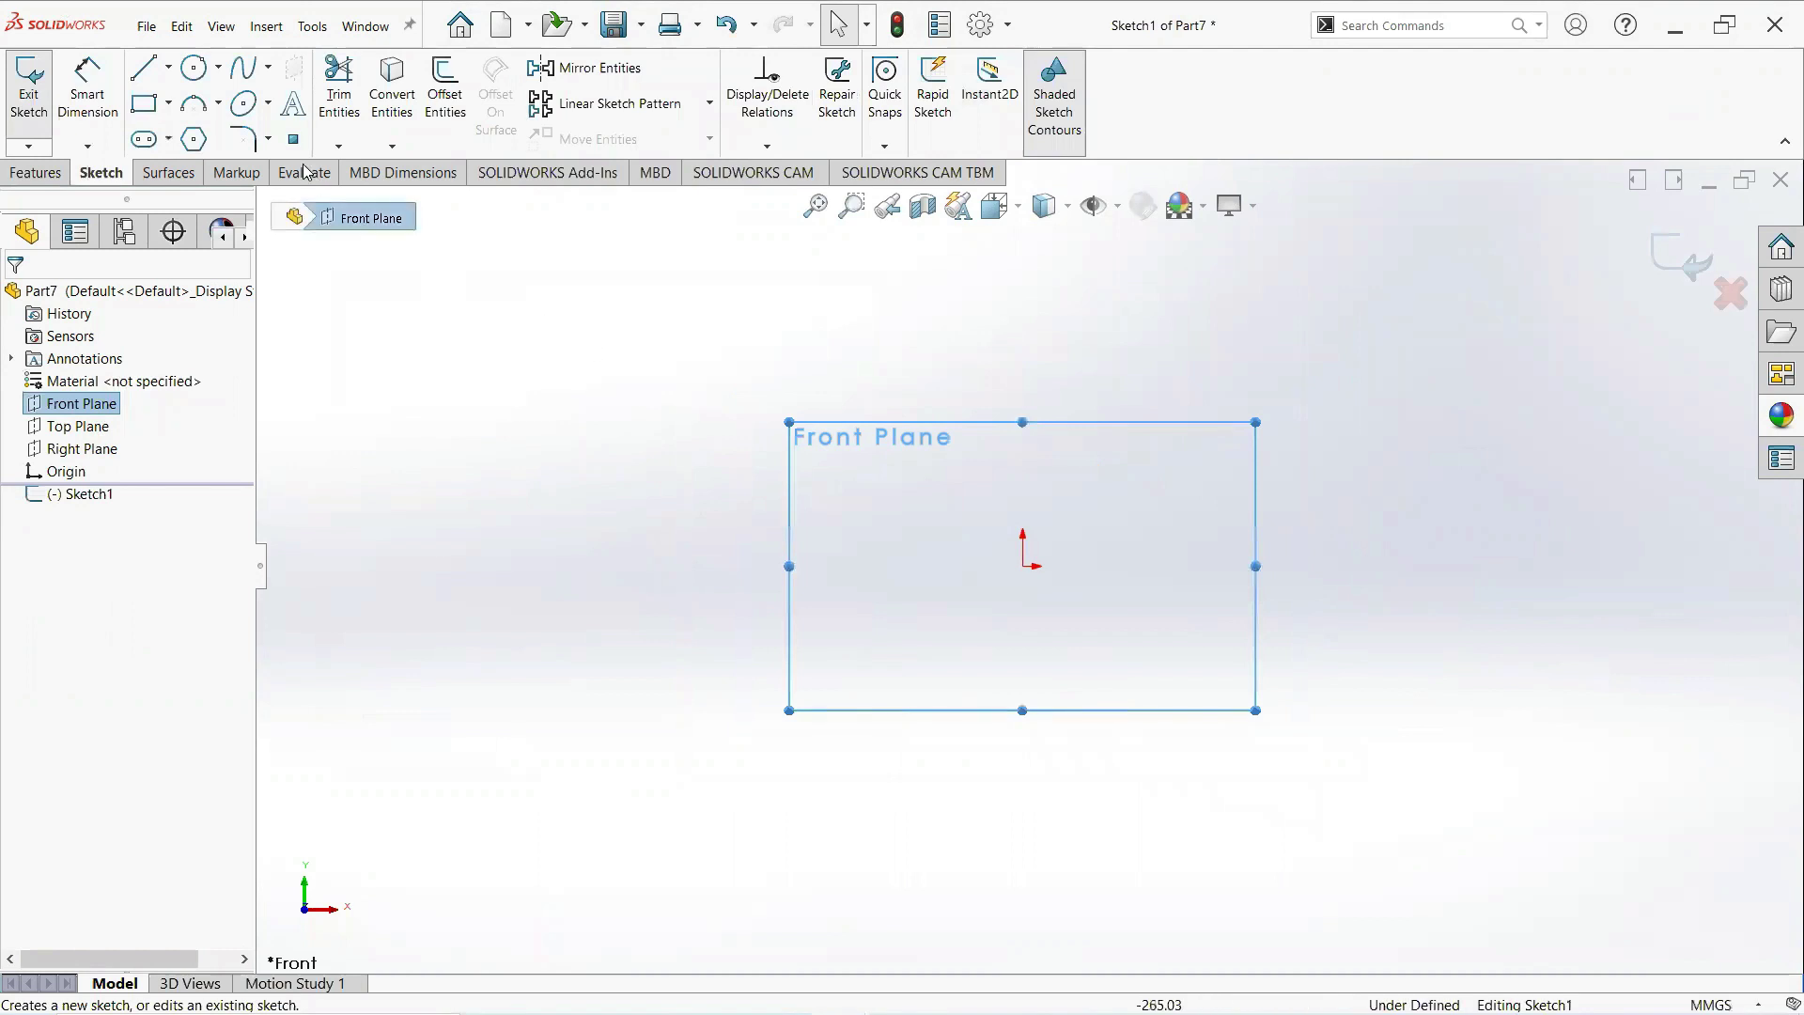
Draw a horizontal line running left from the origin.
left_click(158, 75)
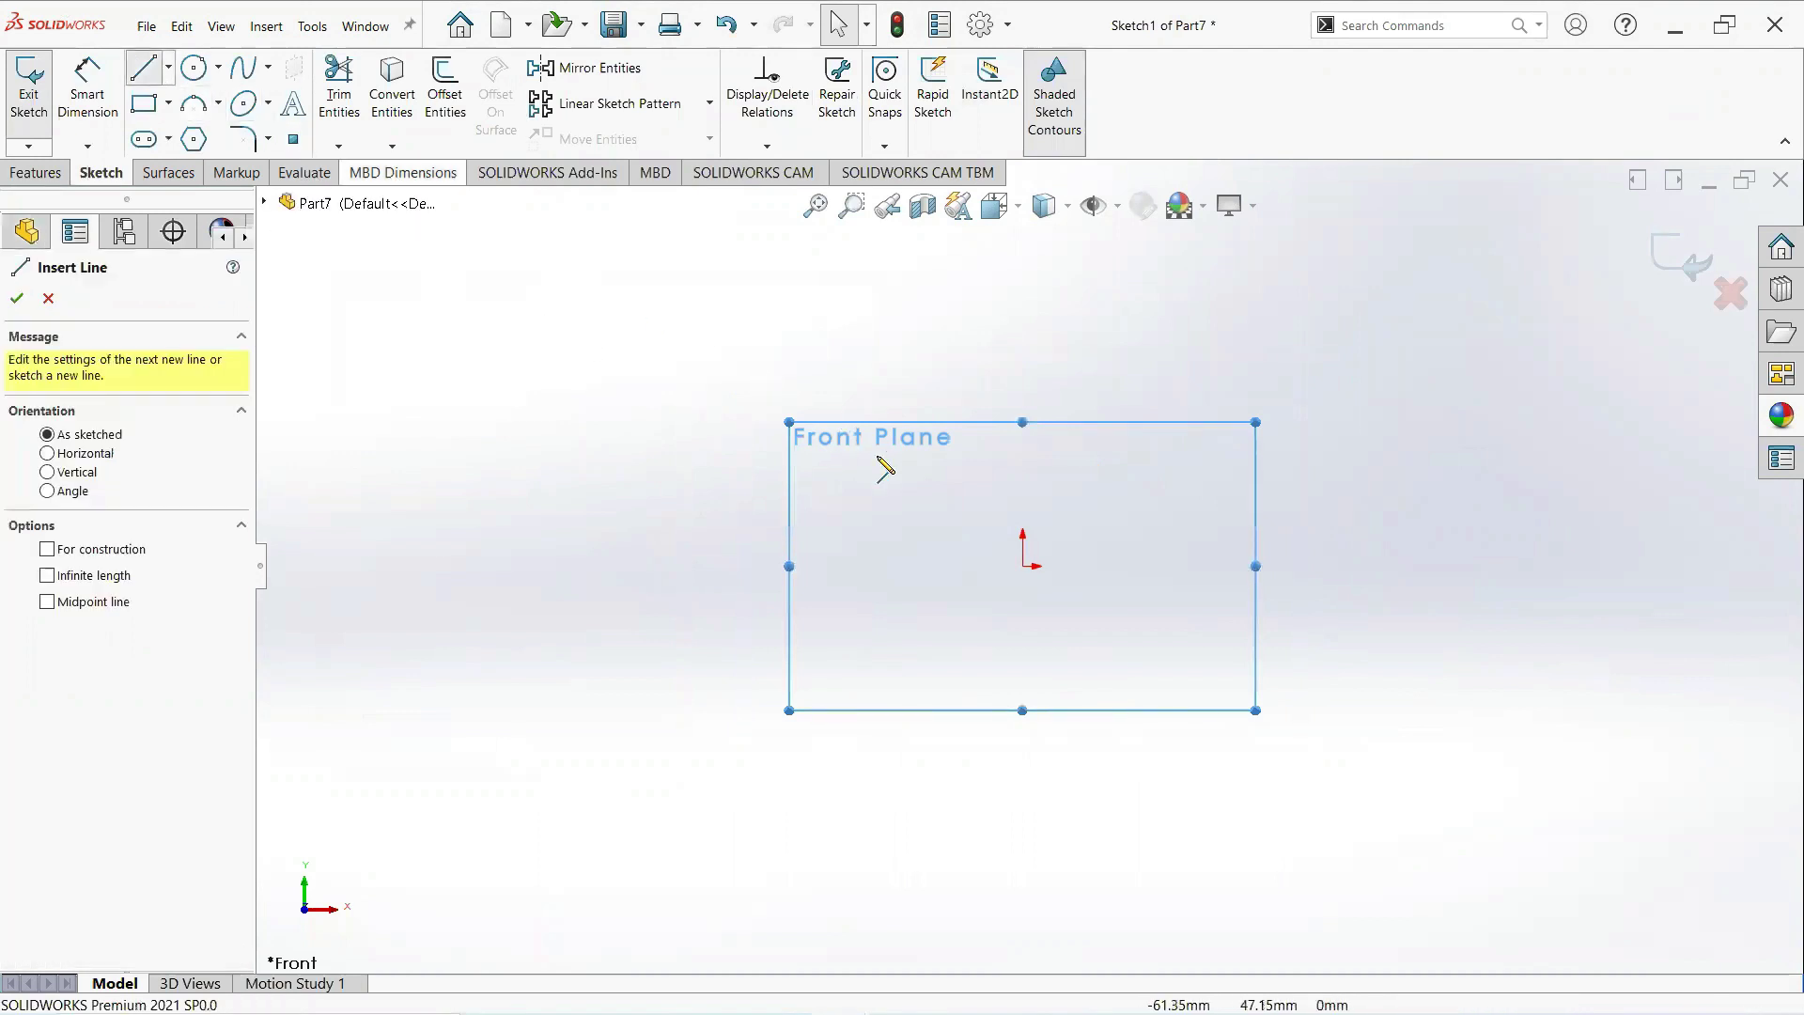
left_click(1022, 567)
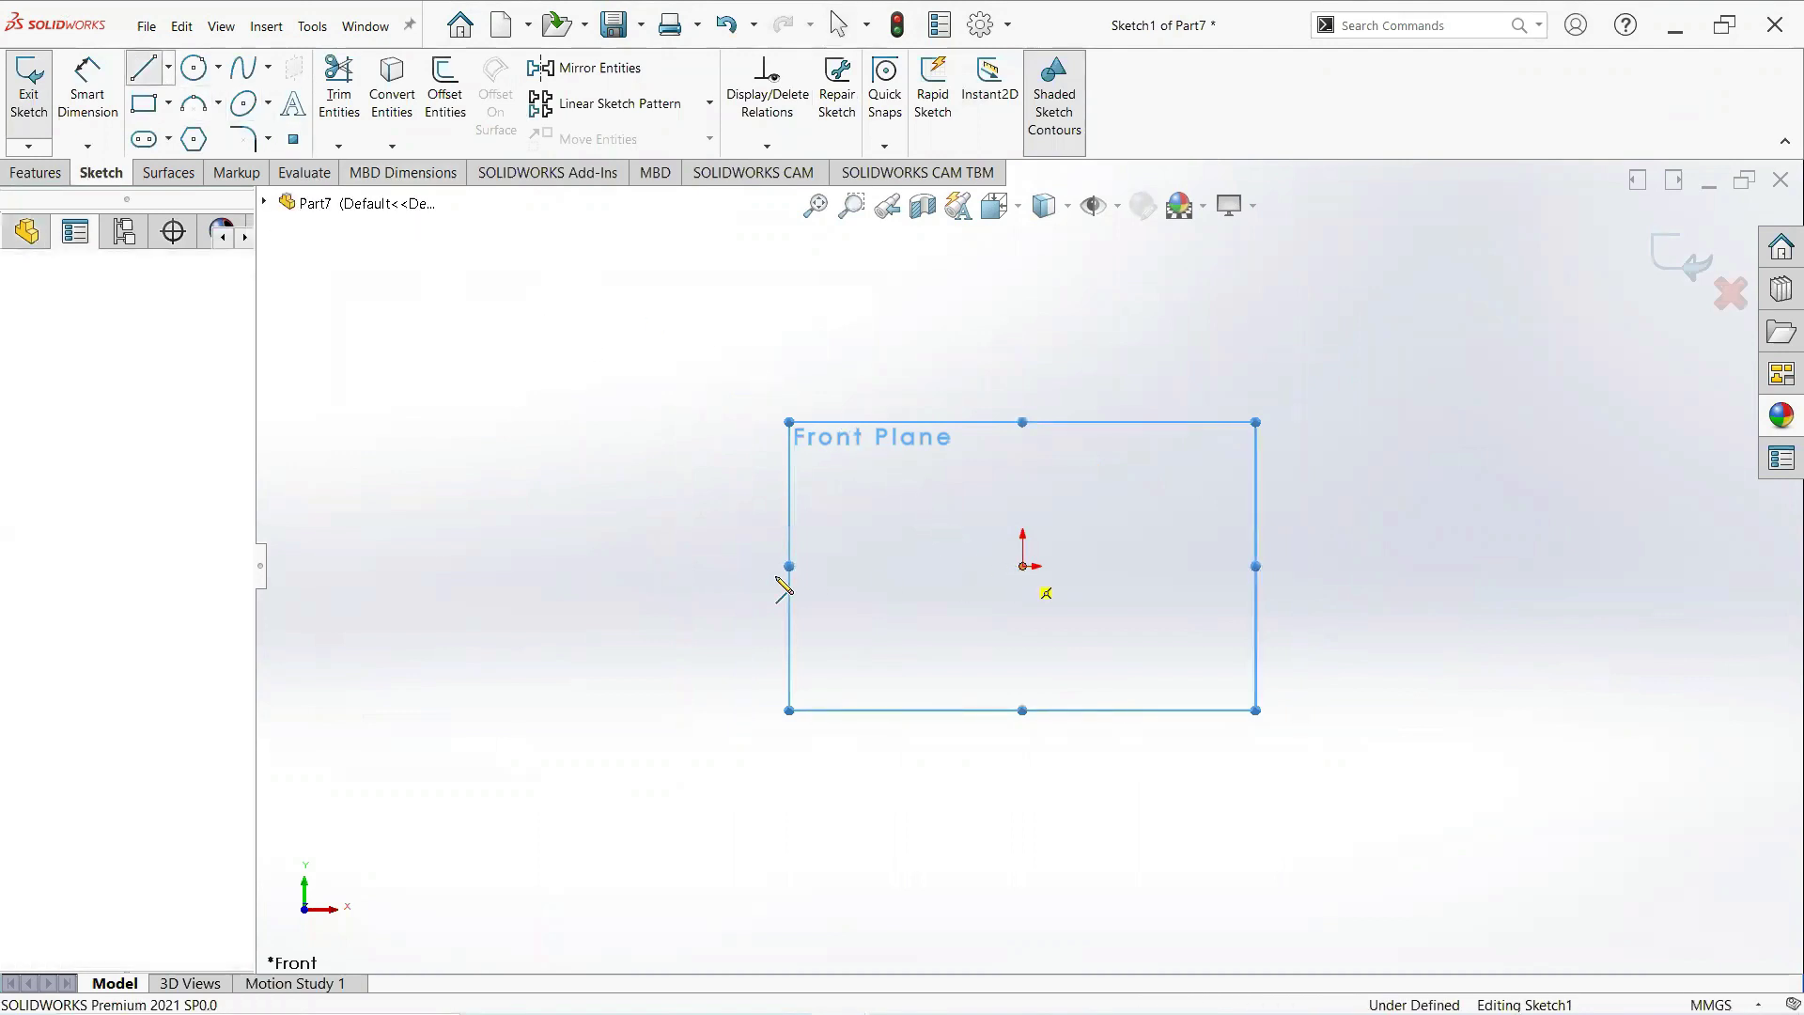
left_click(572, 565)
right_click(575, 570)
left_click(635, 580)
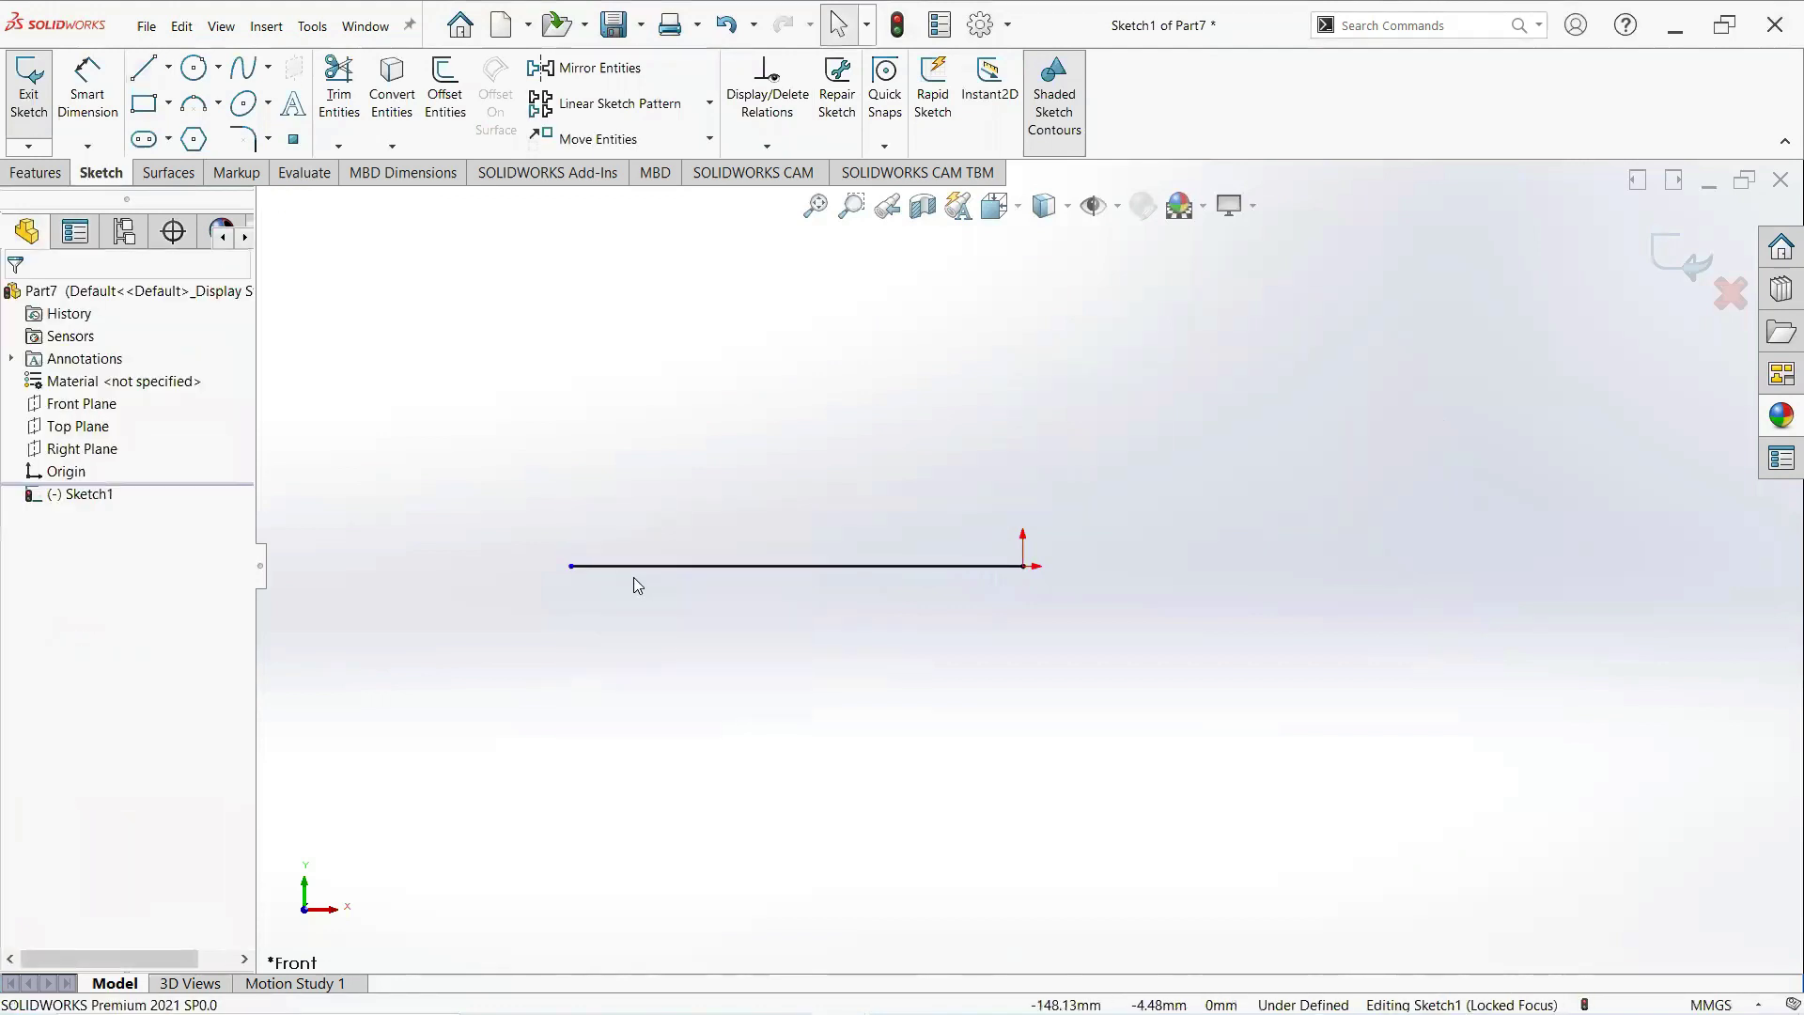
Dimension the line's length to 150 mm.
left_click(83, 75)
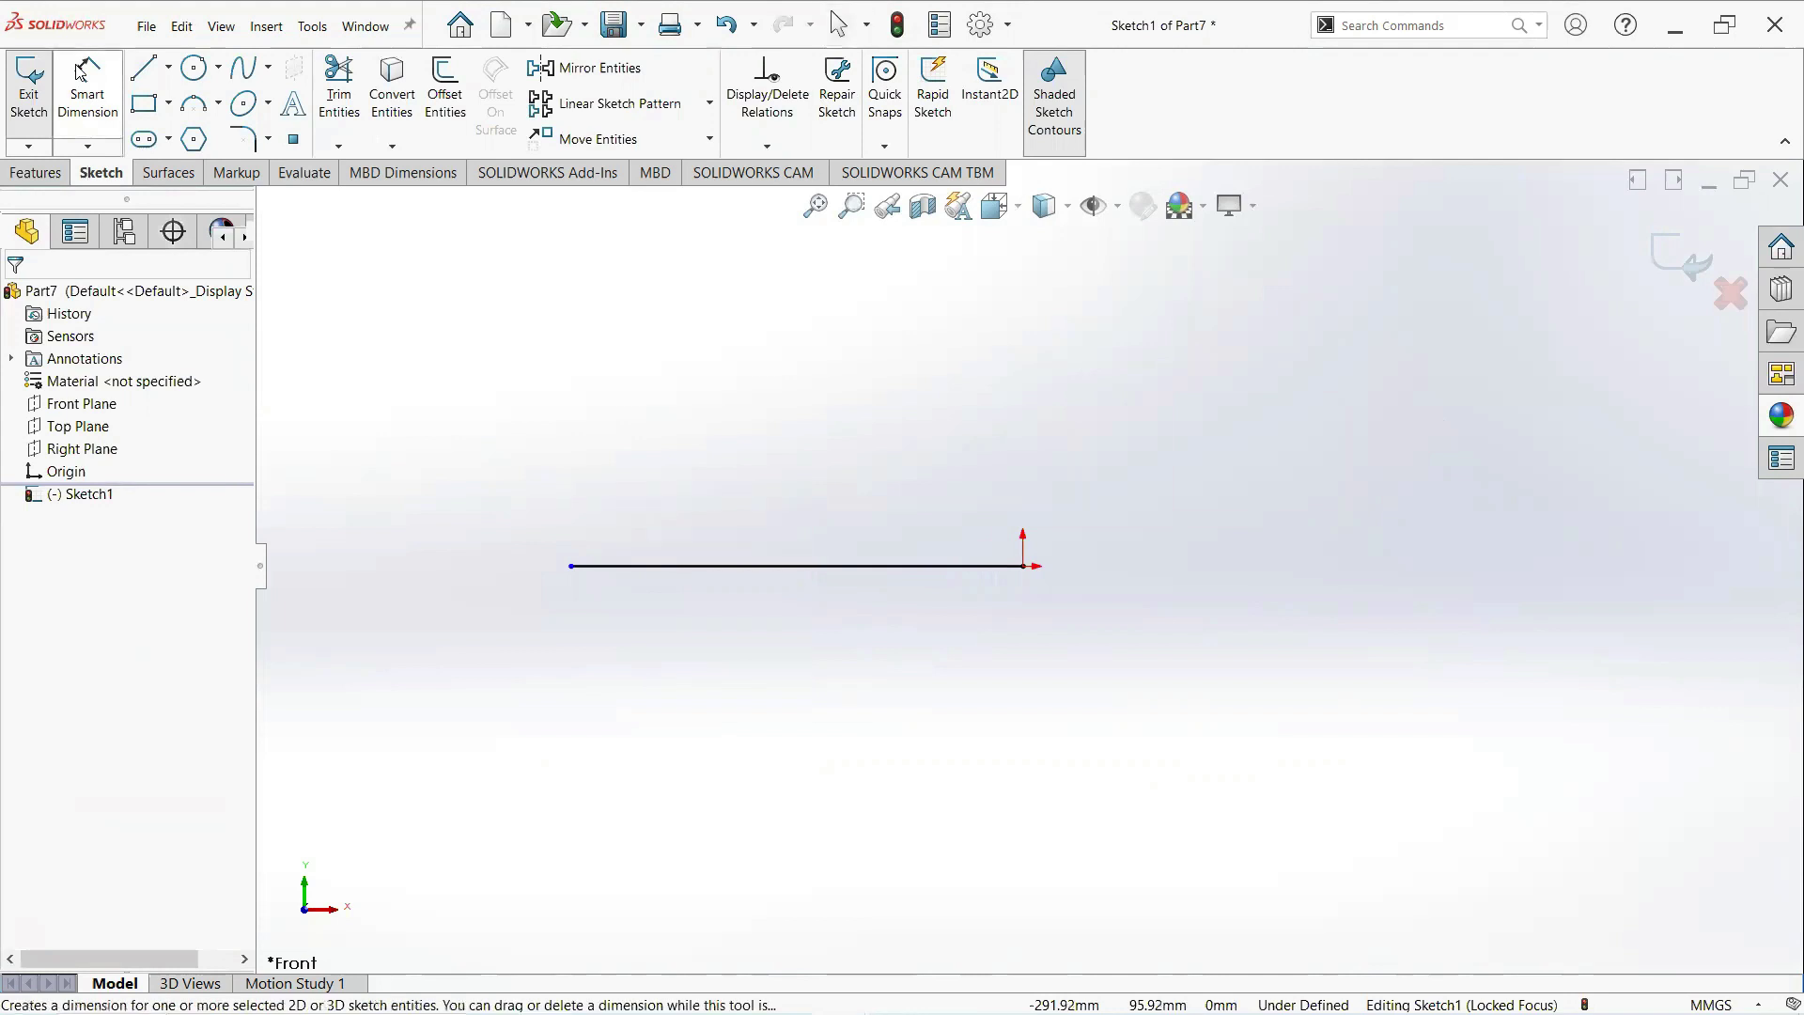
left_click(663, 568)
left_click(677, 475)
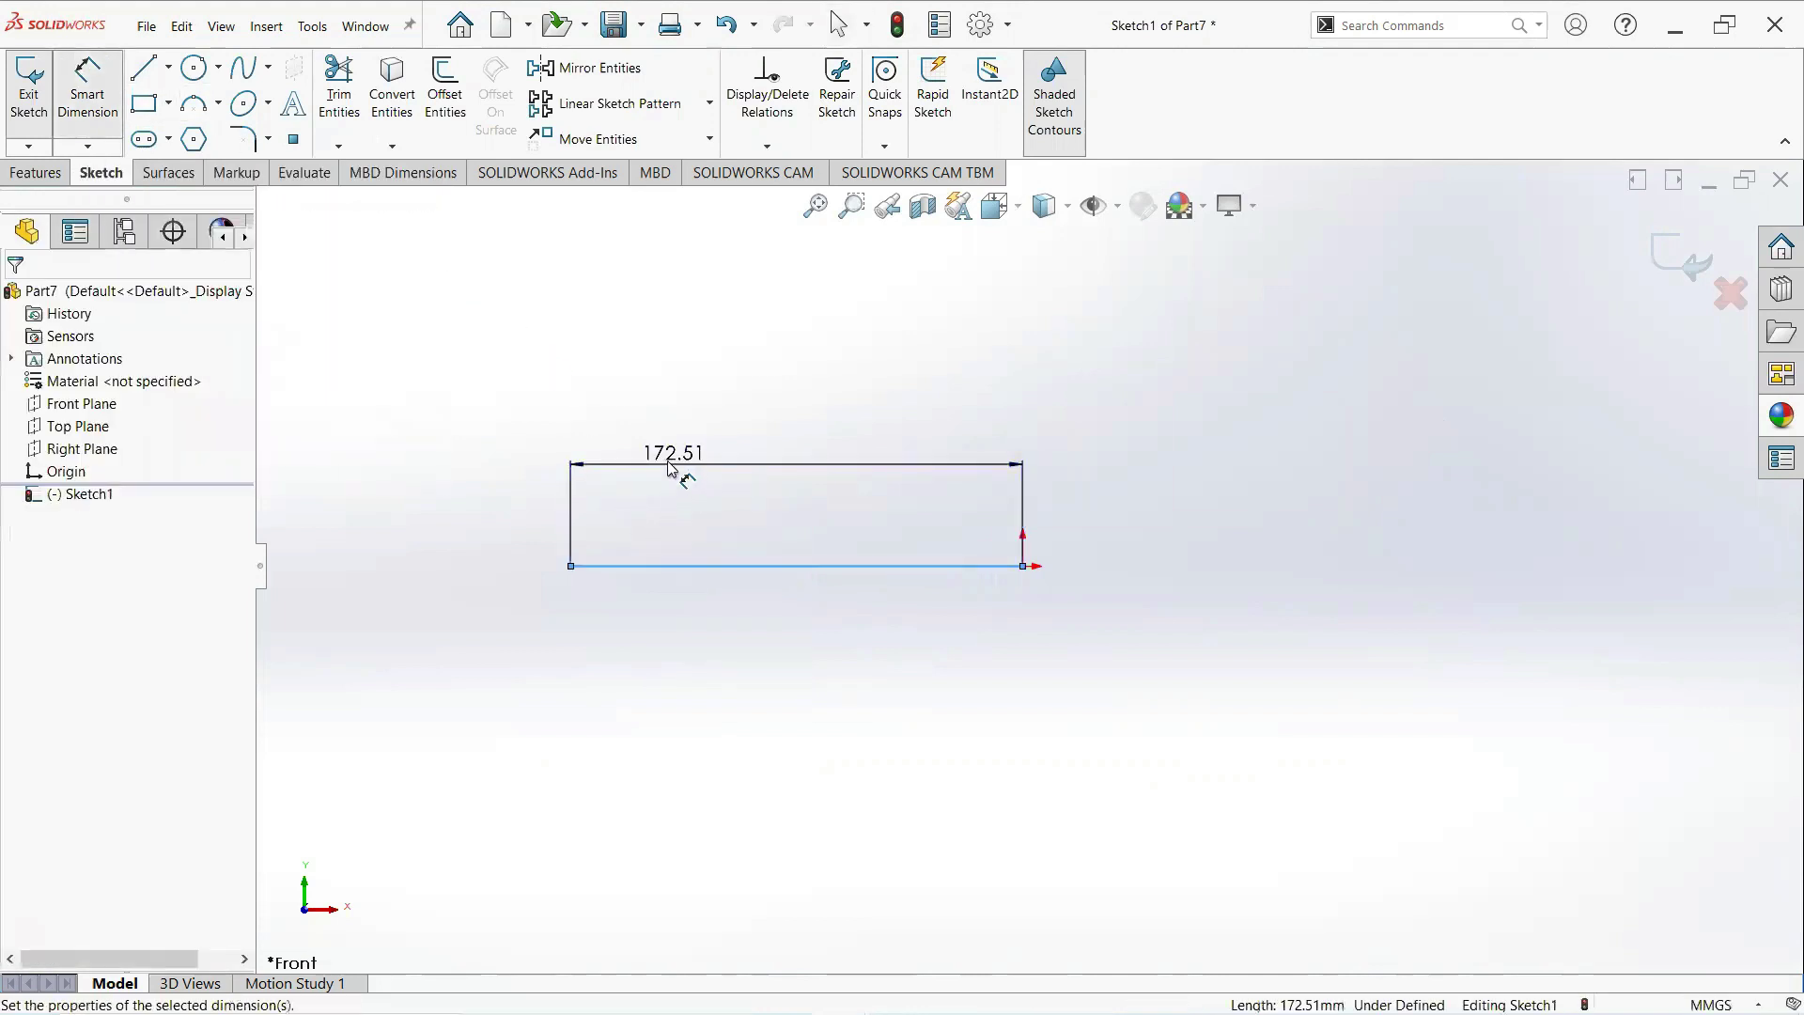
type("150")
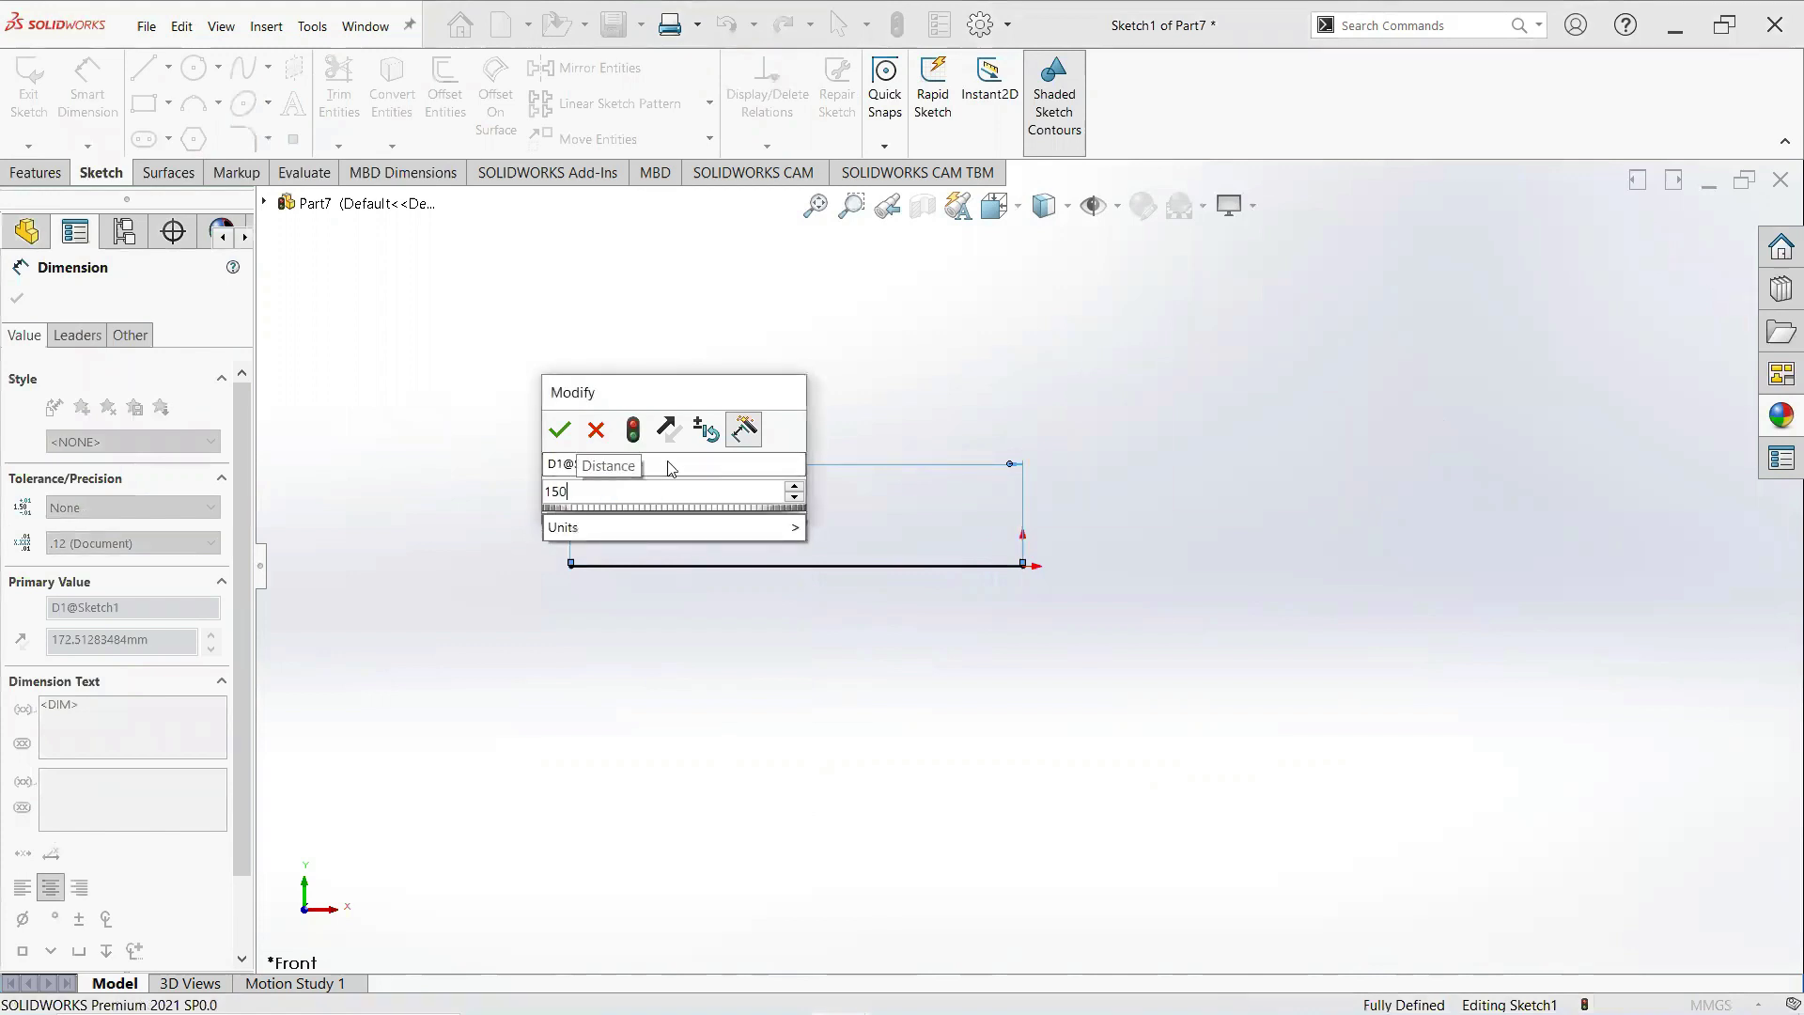
key("Return")
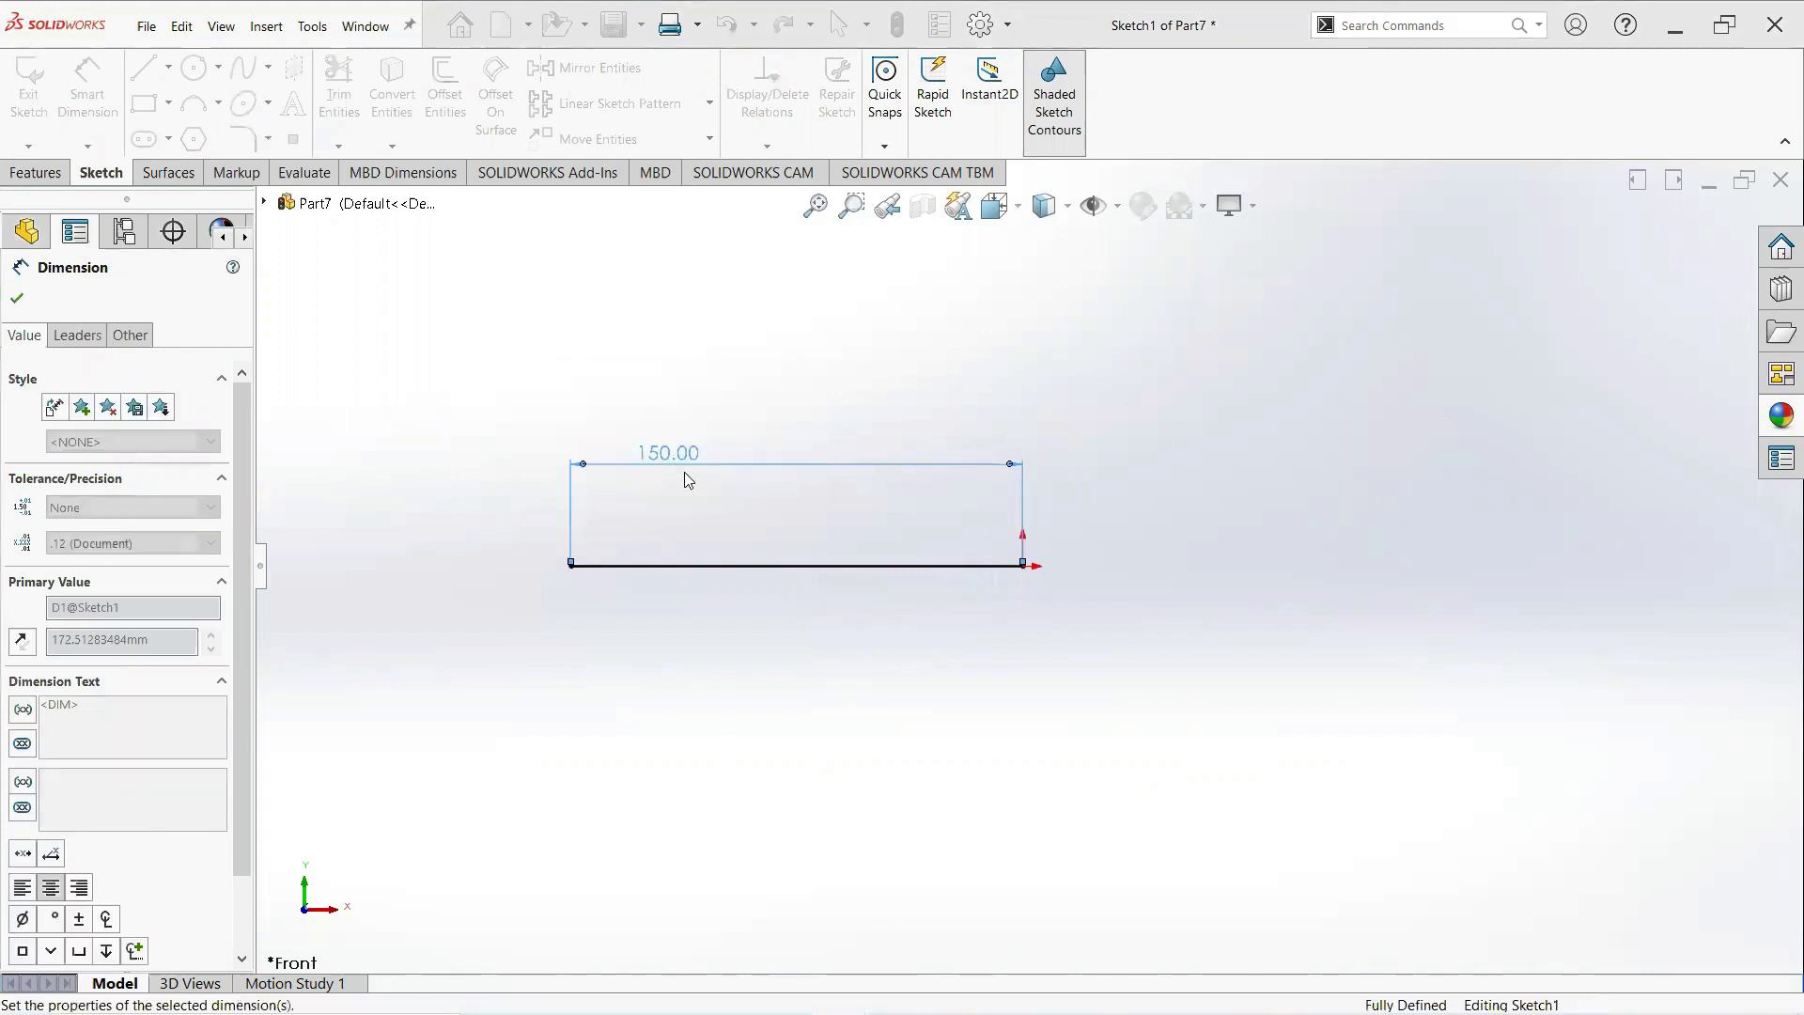
left_click(18, 302)
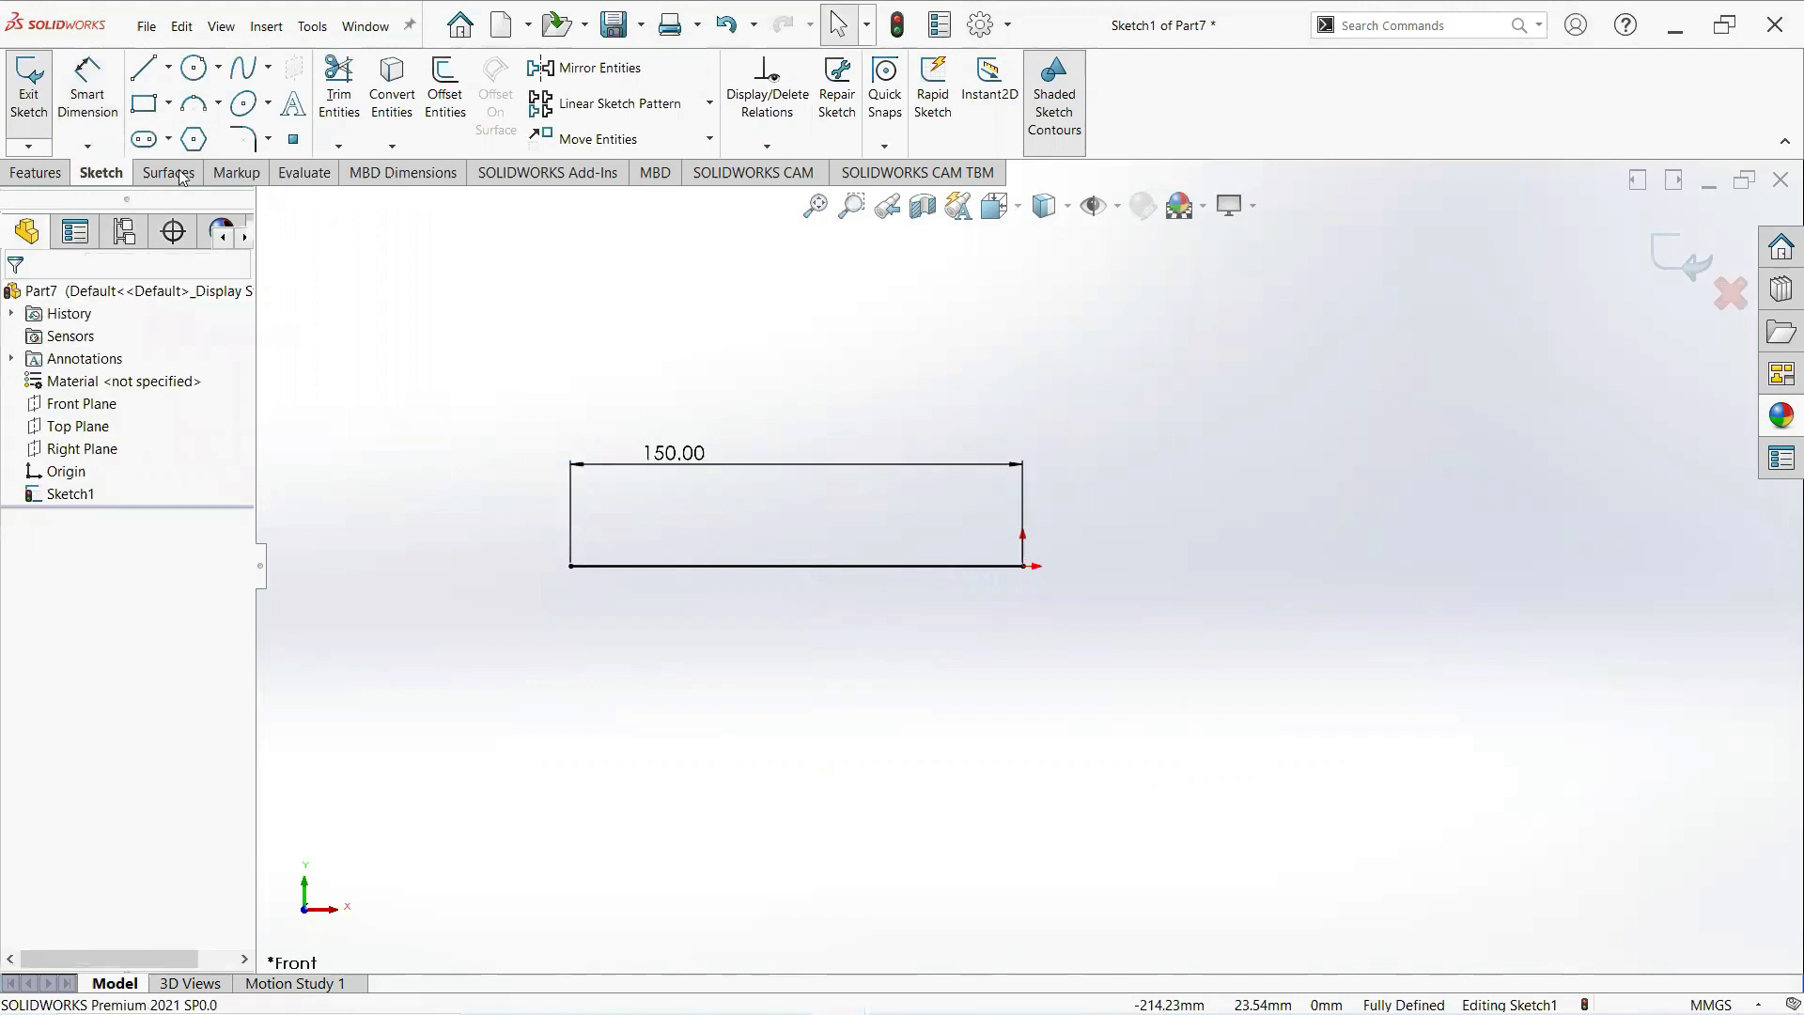
Draw a three-point arc from the line's right end, curving up to the left.
left_click(219, 103)
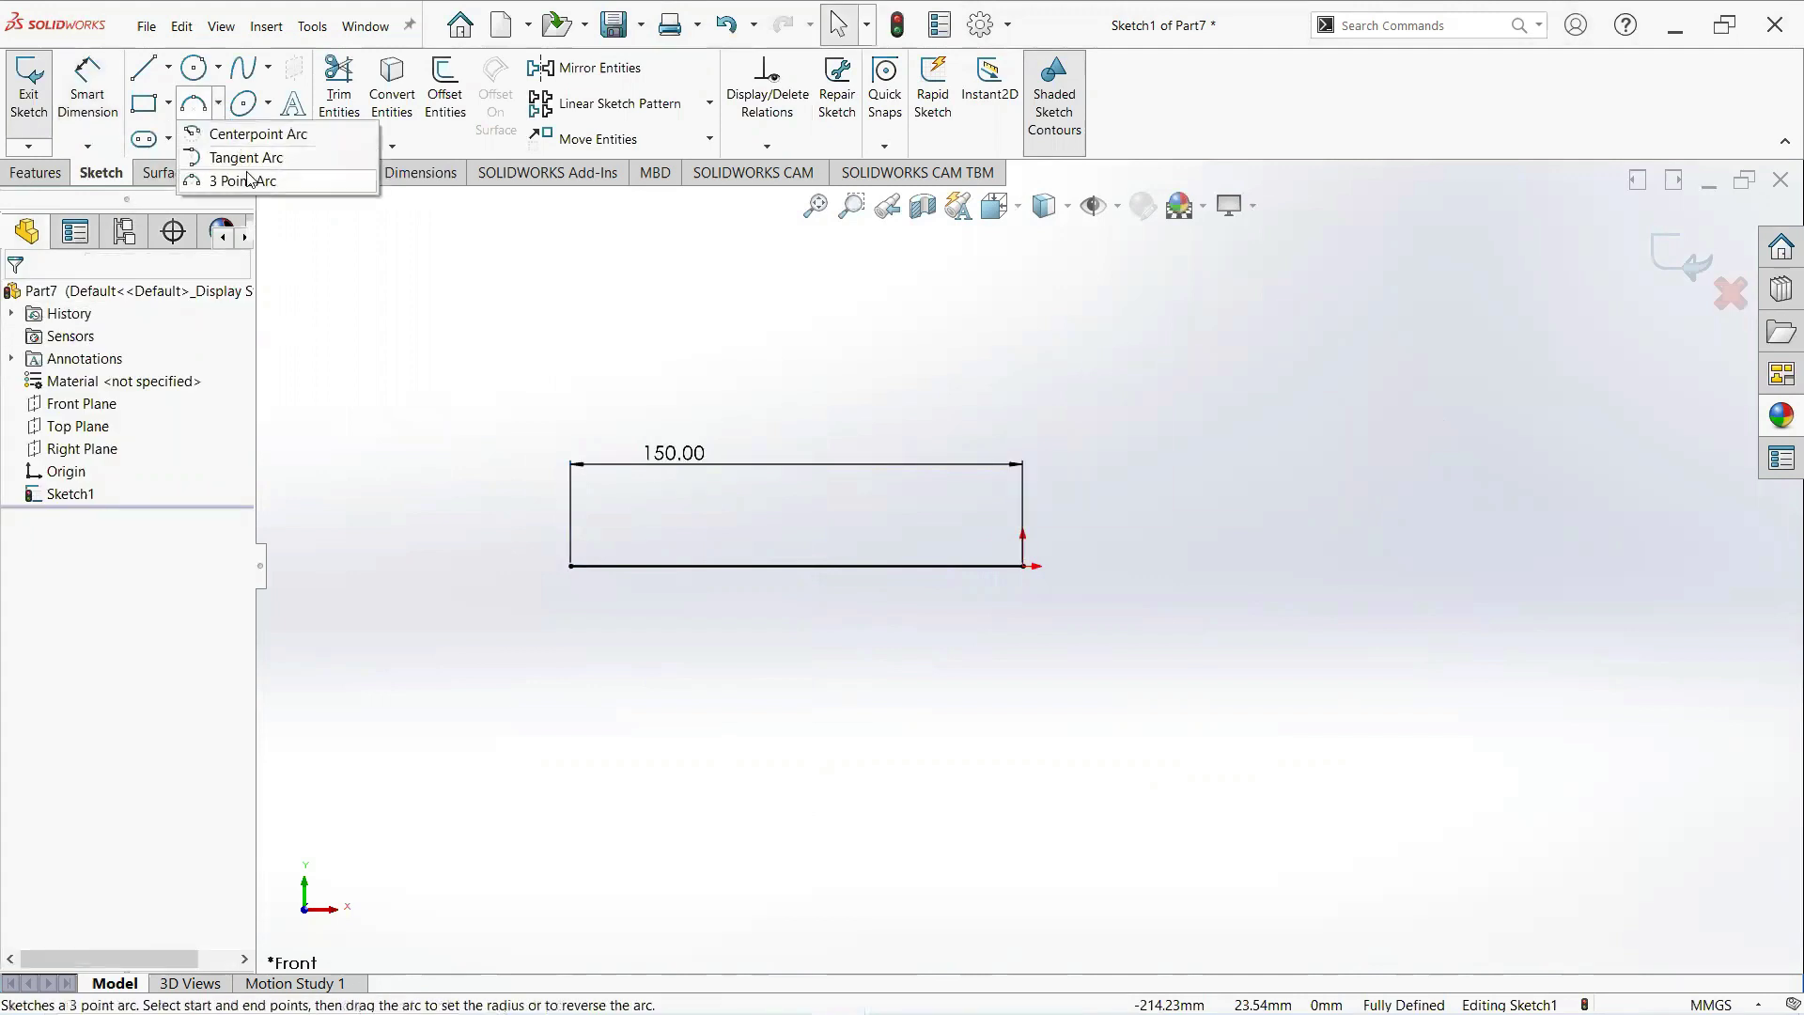
left_click(226, 188)
scroll(571, 409, "down", 2)
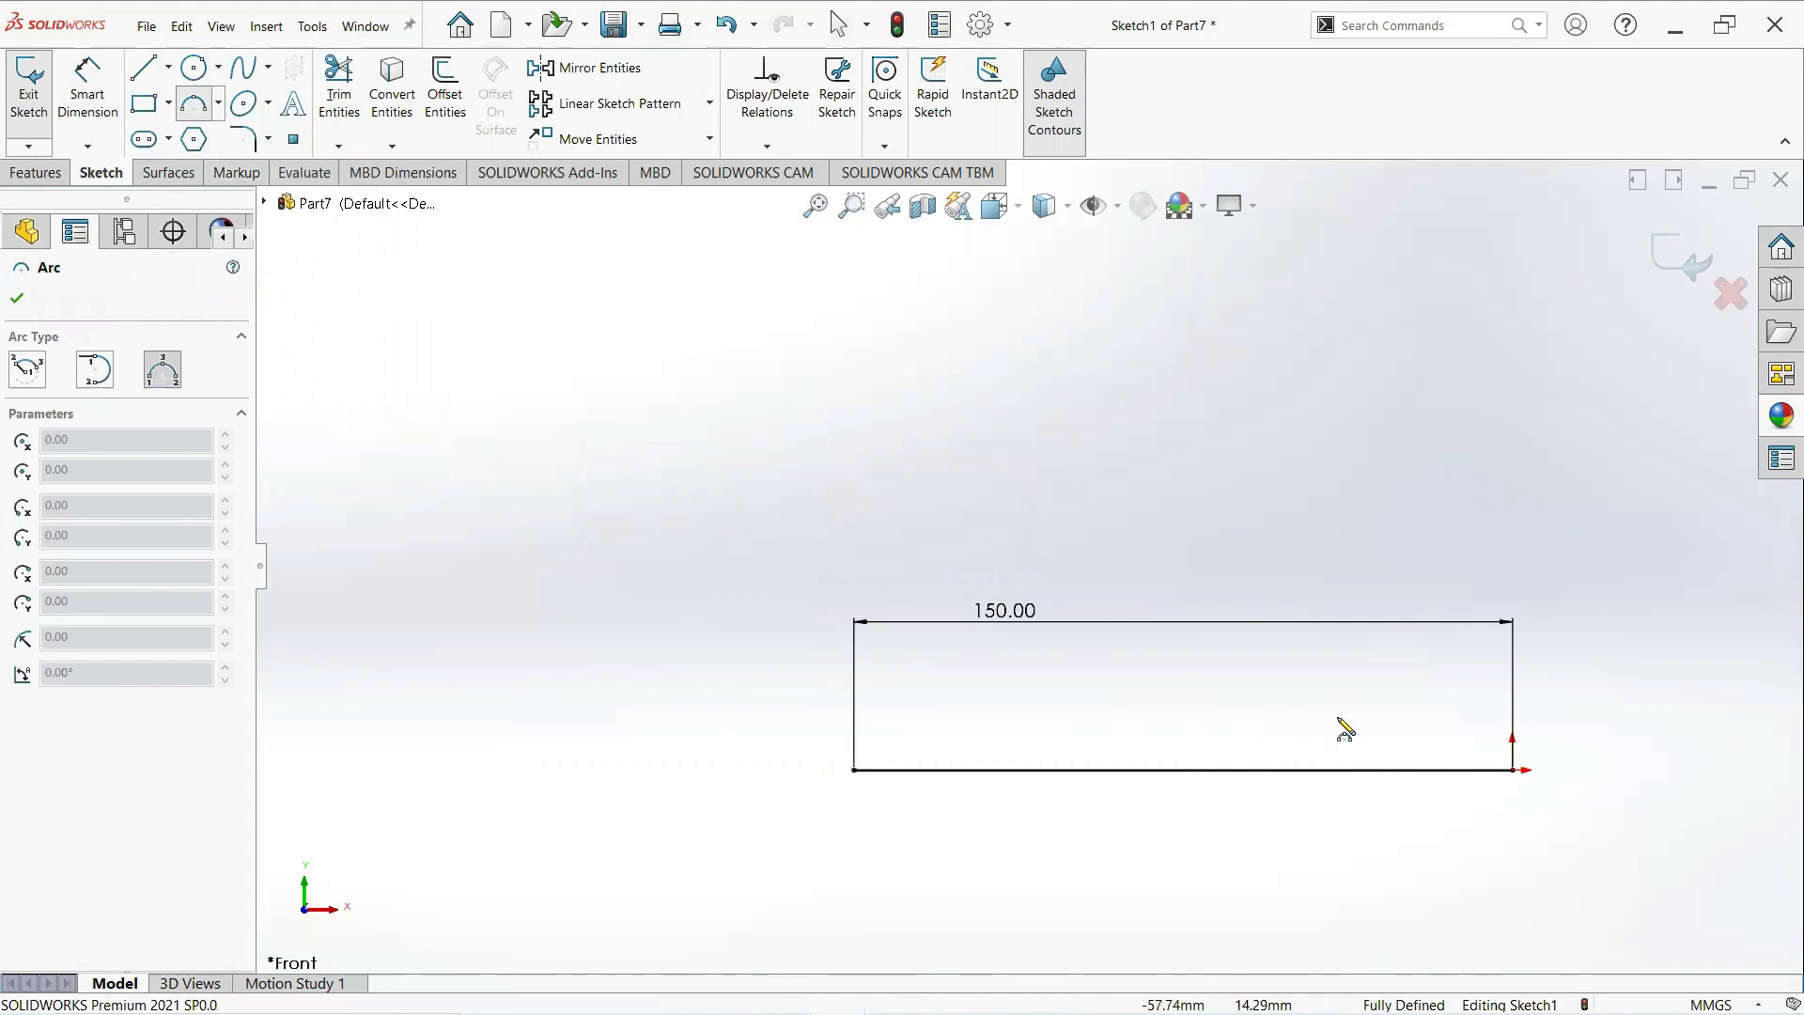
scroll(1582, 797, "down", 2)
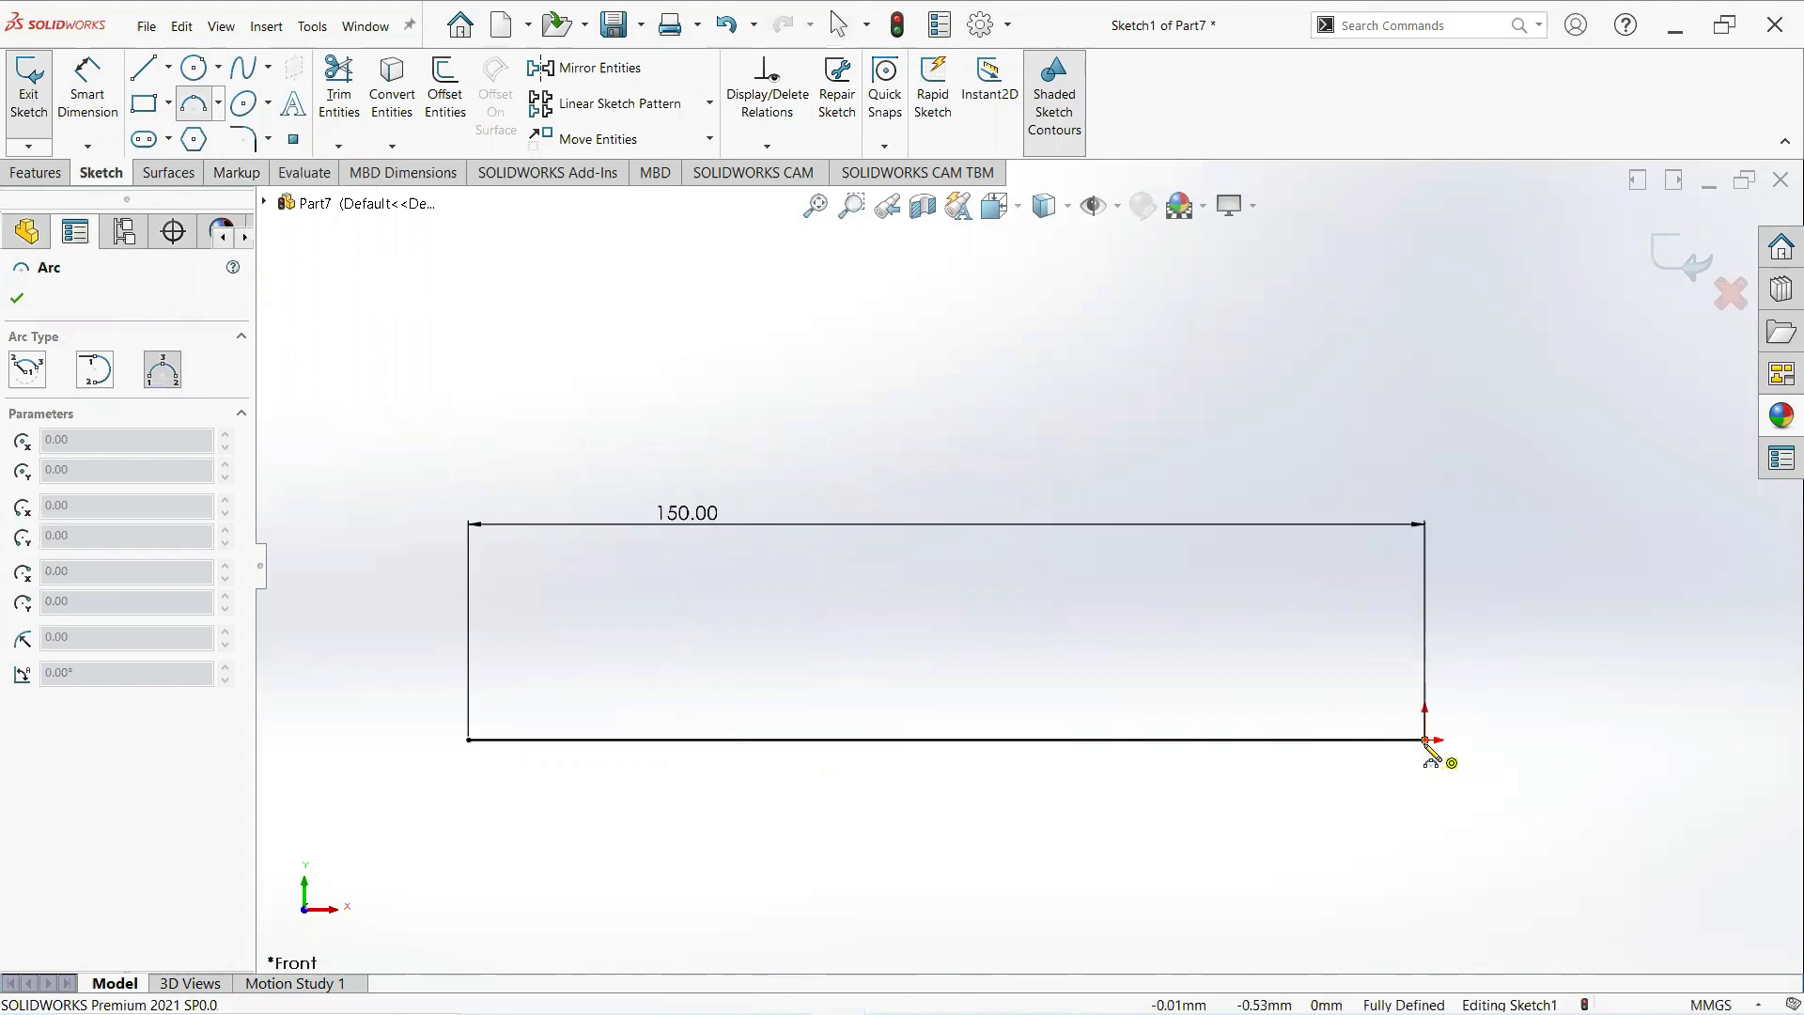
left_click(1425, 741)
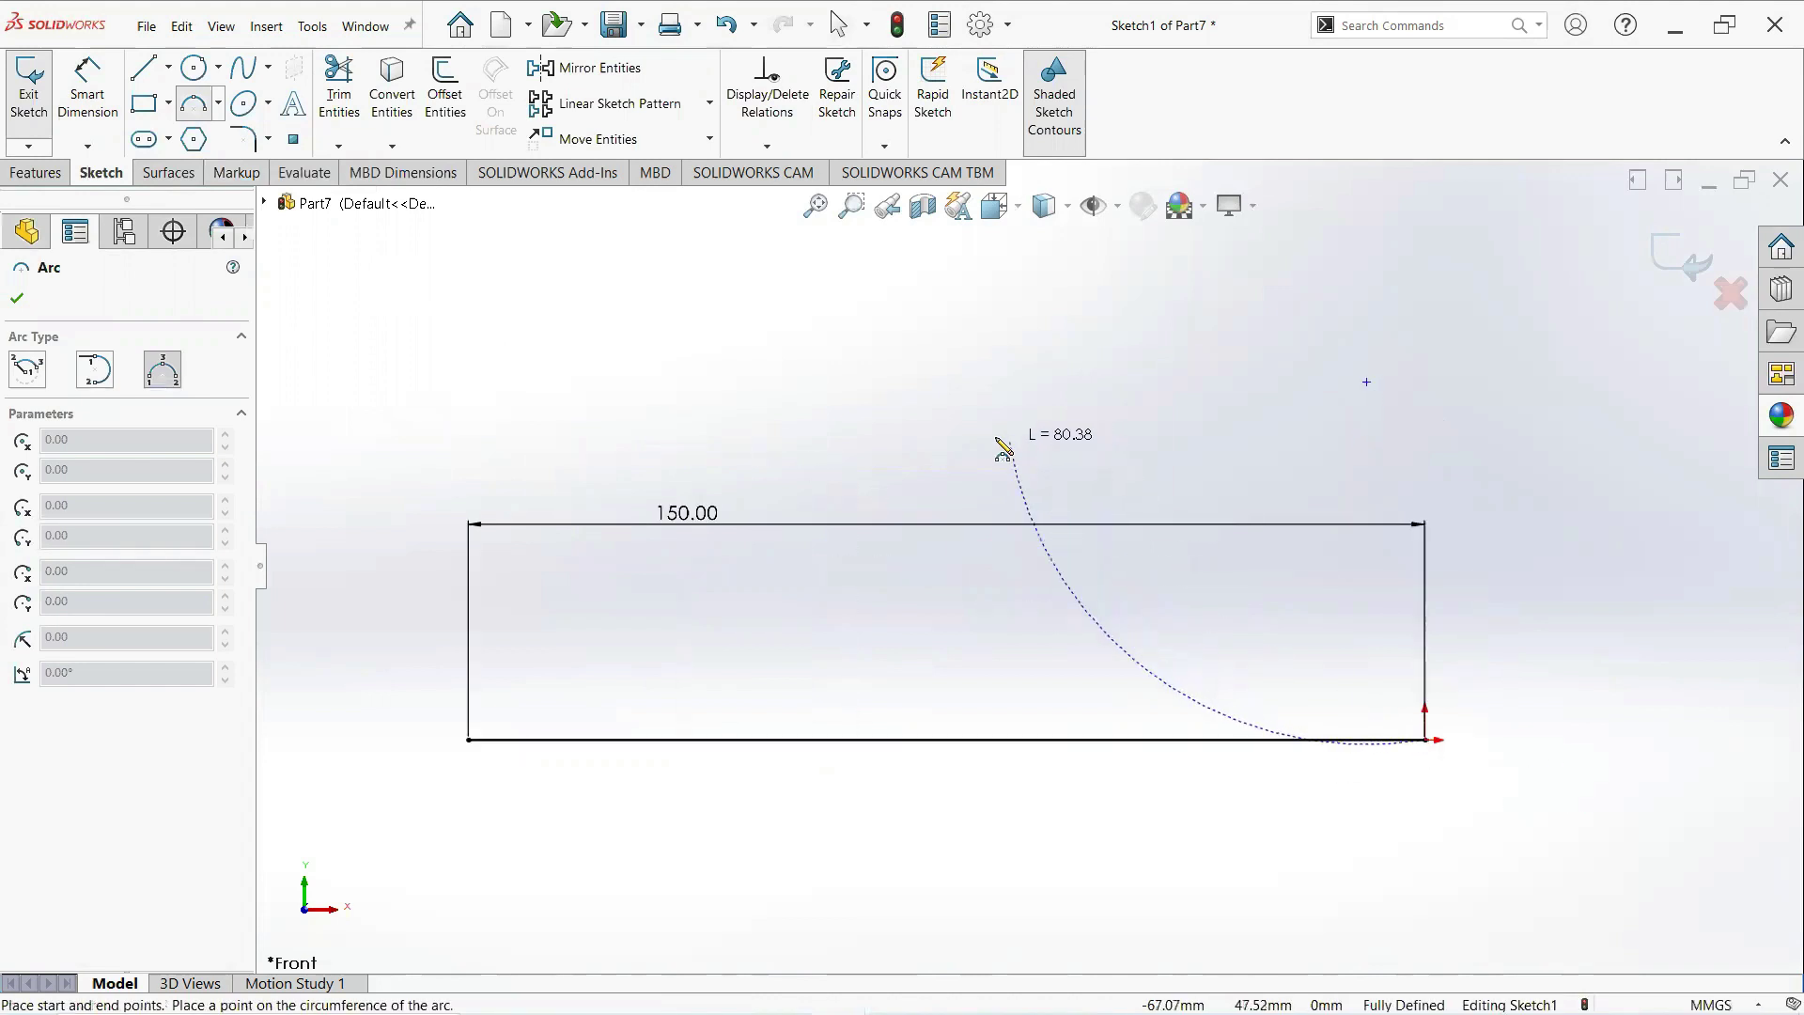
left_click(1085, 493)
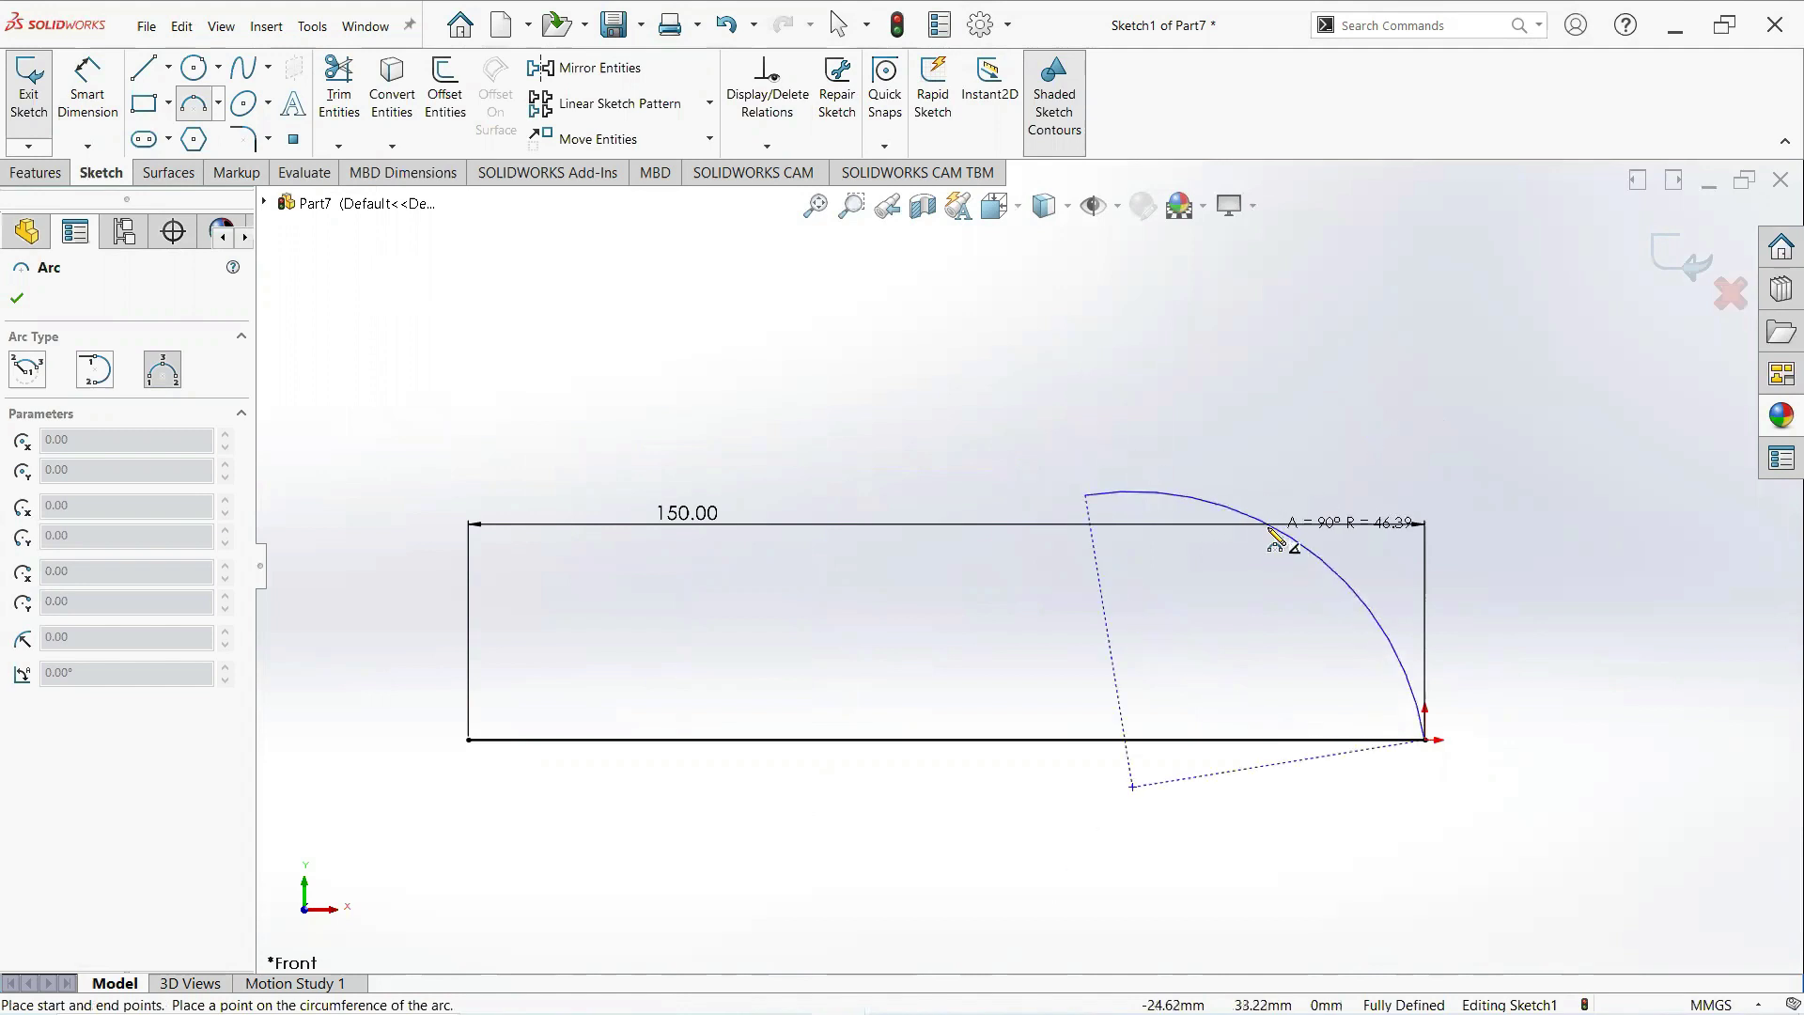
left_click(1270, 531)
right_click(1274, 524)
left_click(1315, 552)
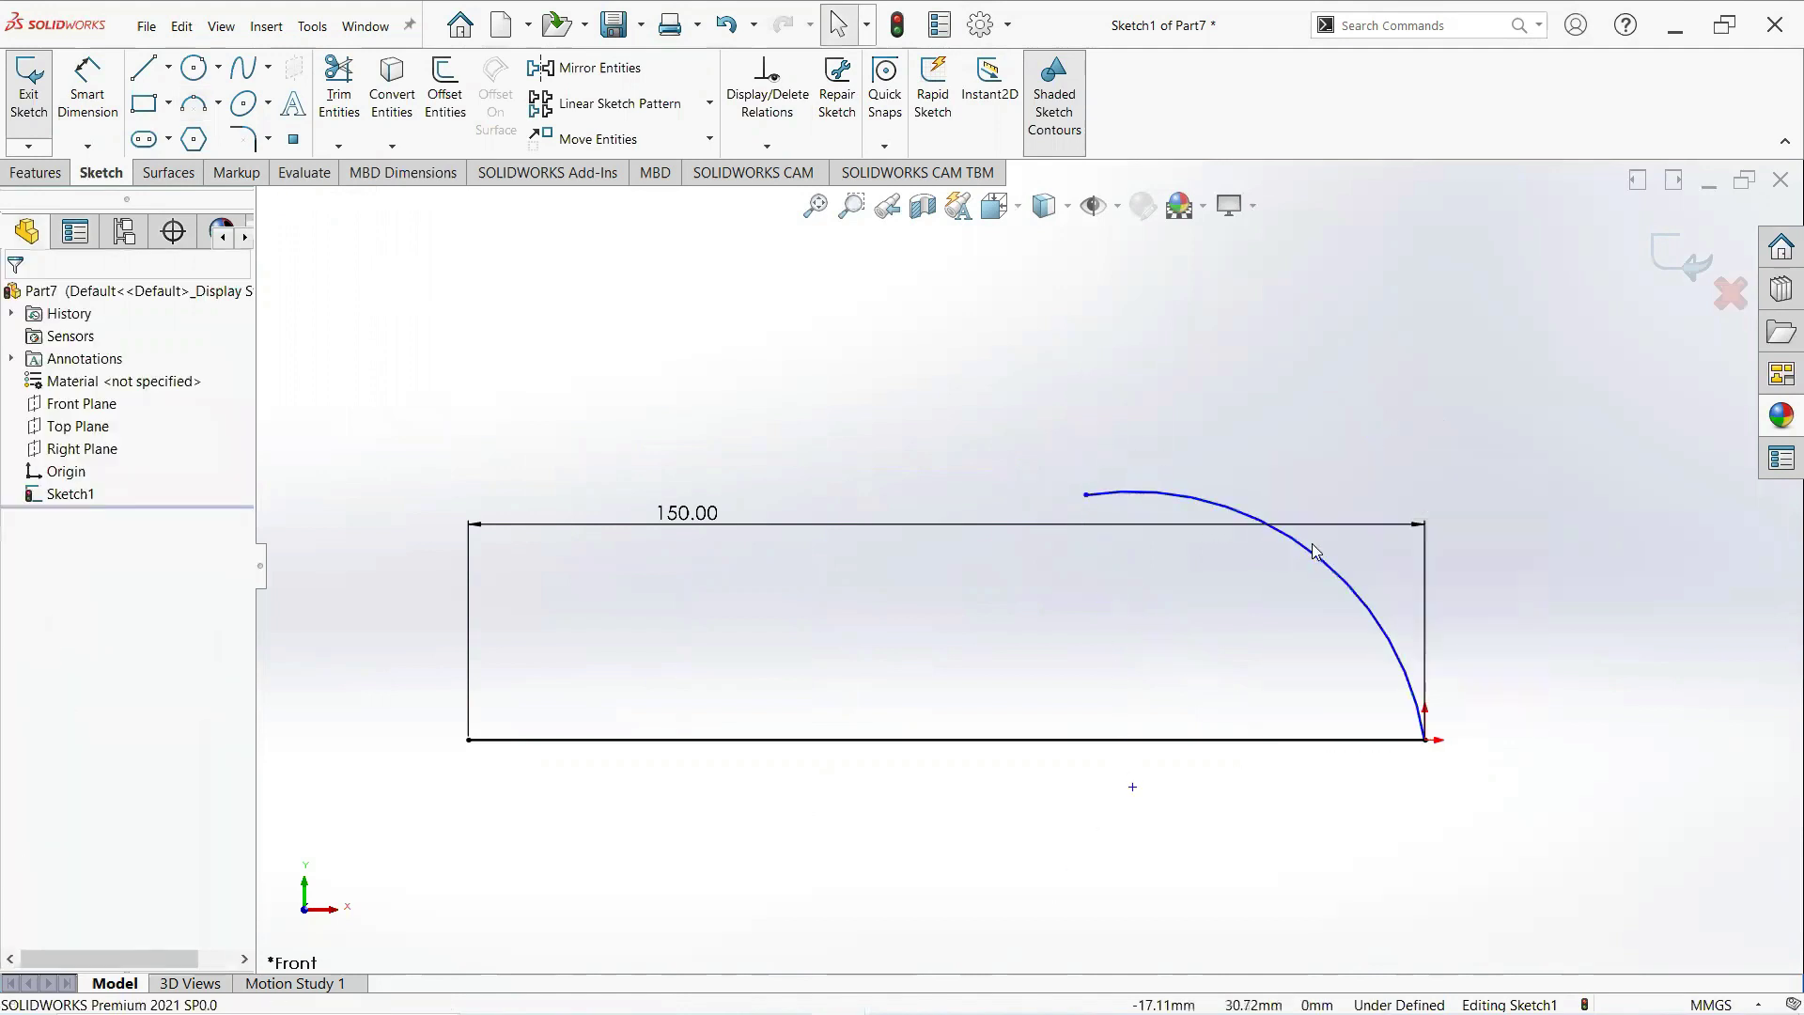
Position the arc's top end 34 mm vertically and 64 mm horizontally from the origin.
left_click(90, 127)
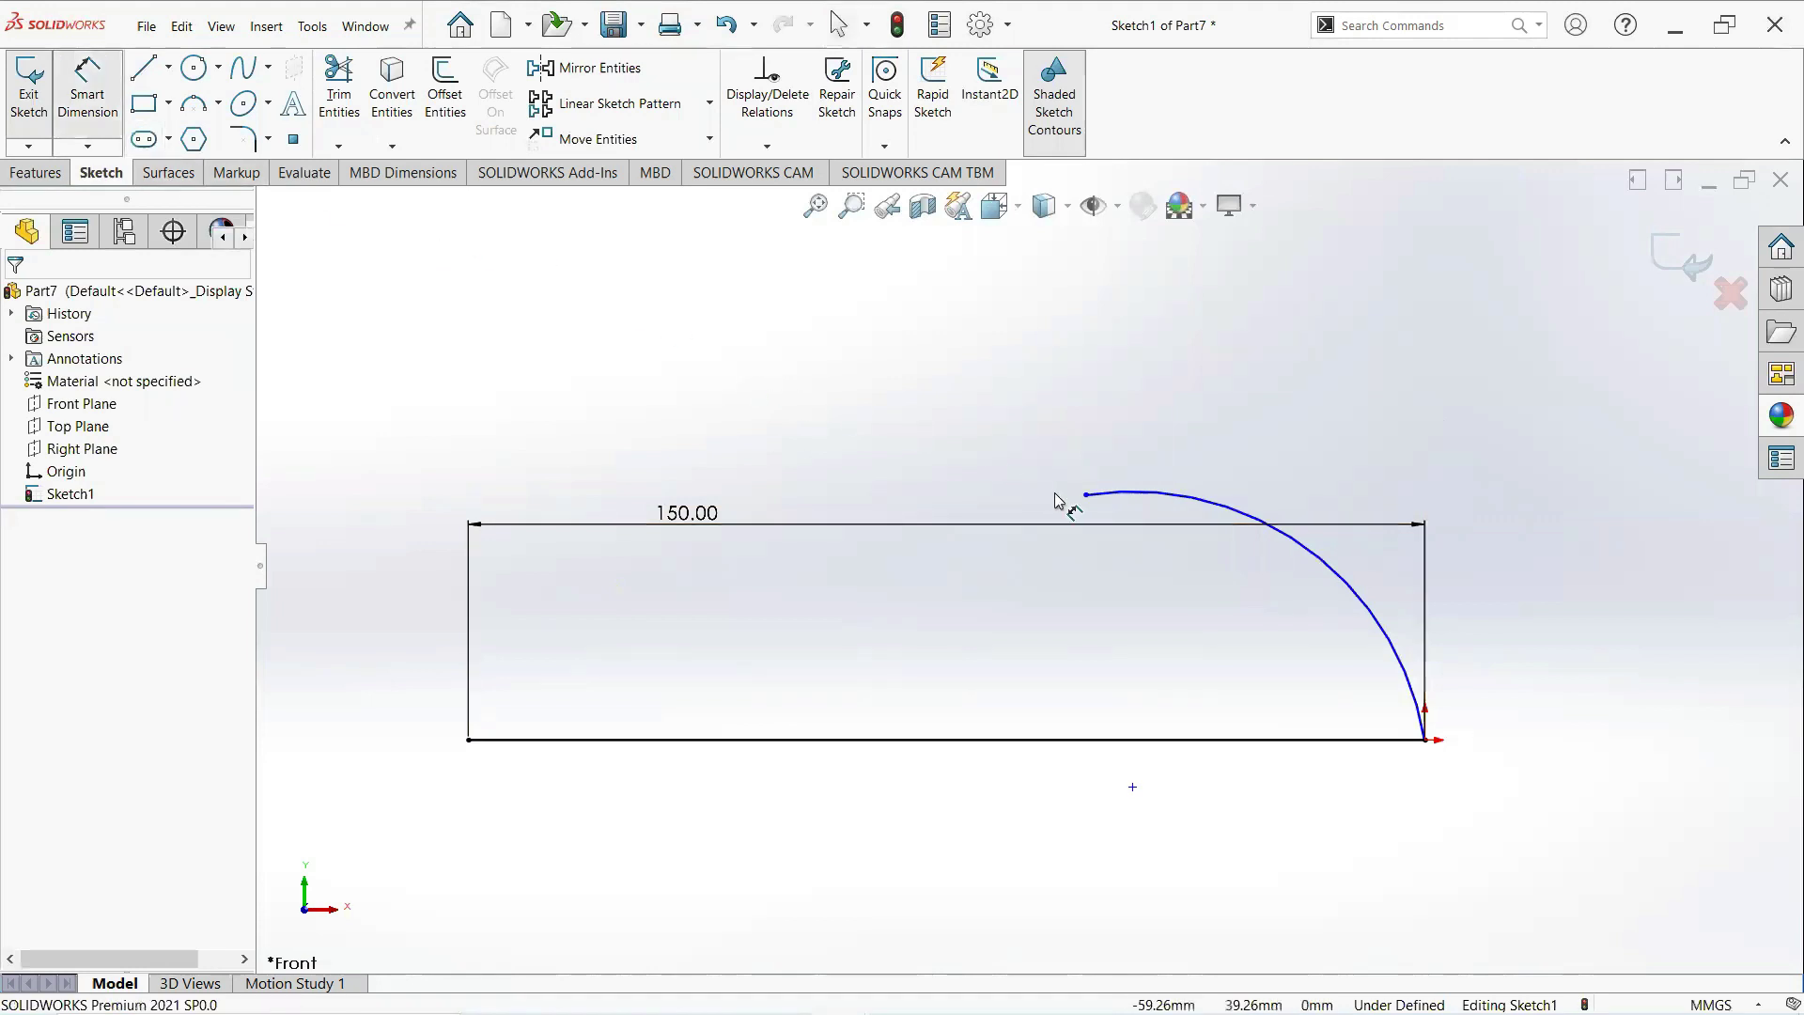
left_click(1086, 496)
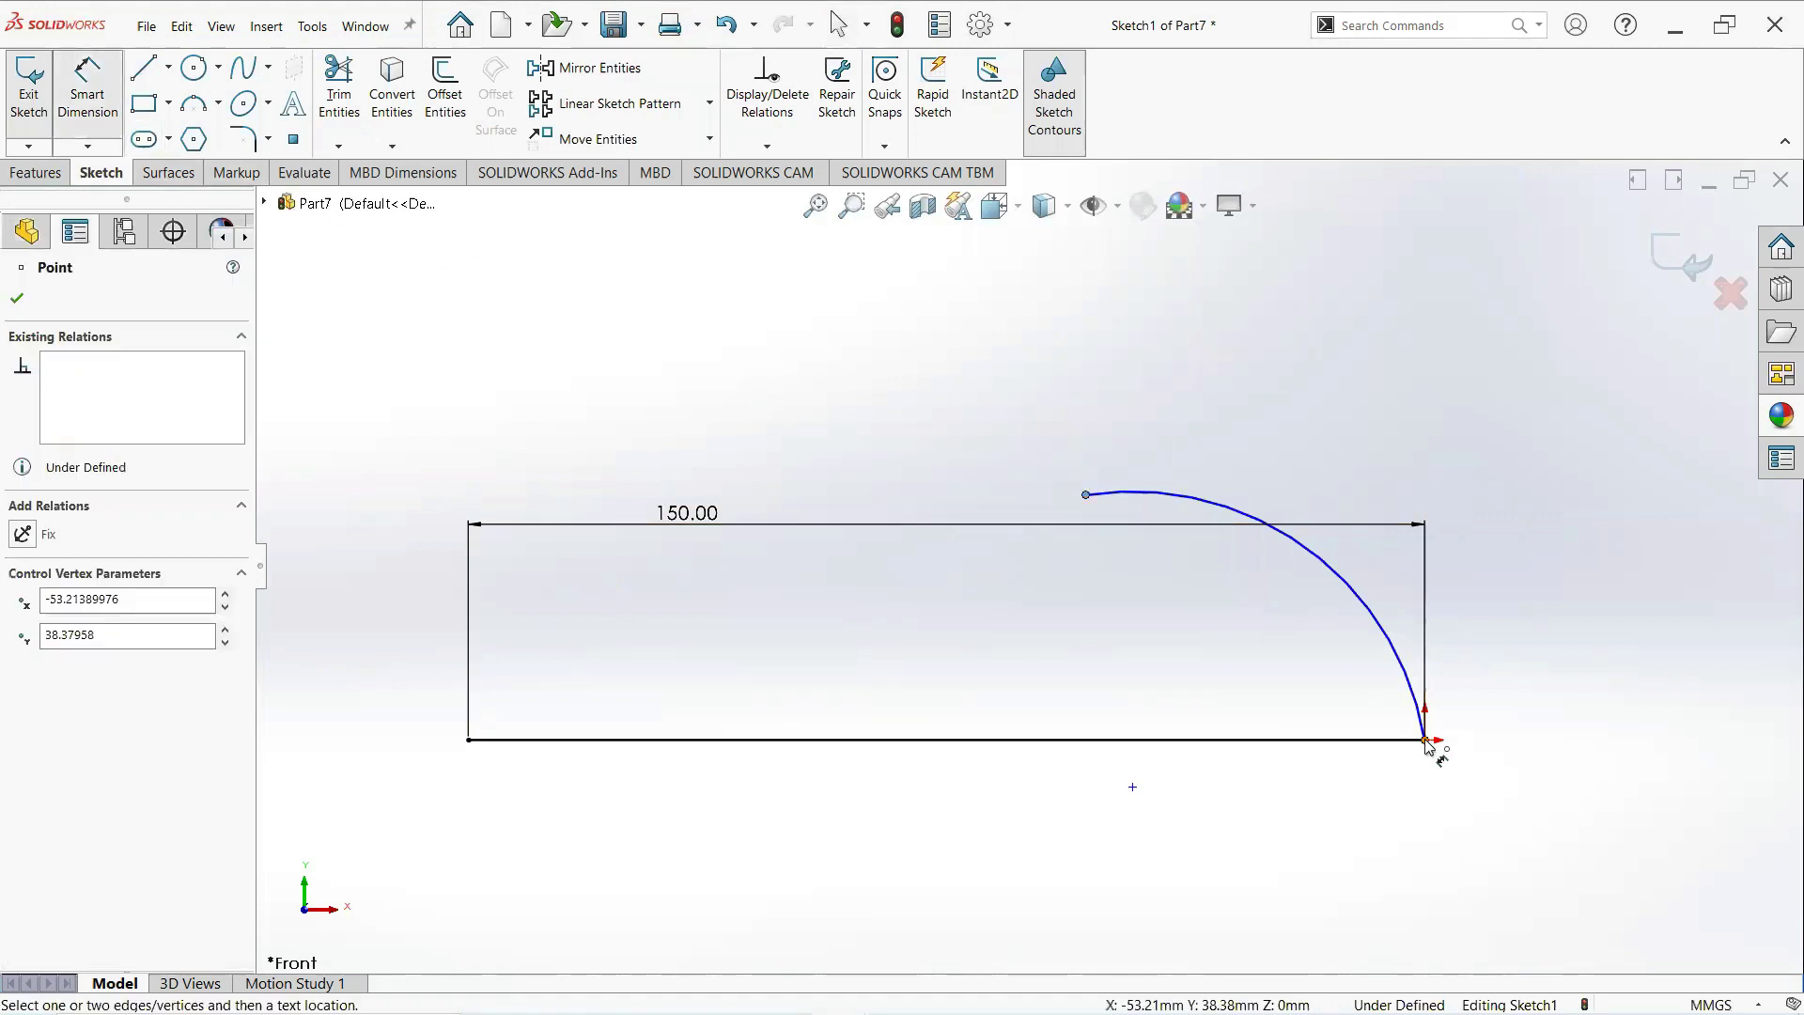
left_click(1425, 739)
left_click(1658, 721)
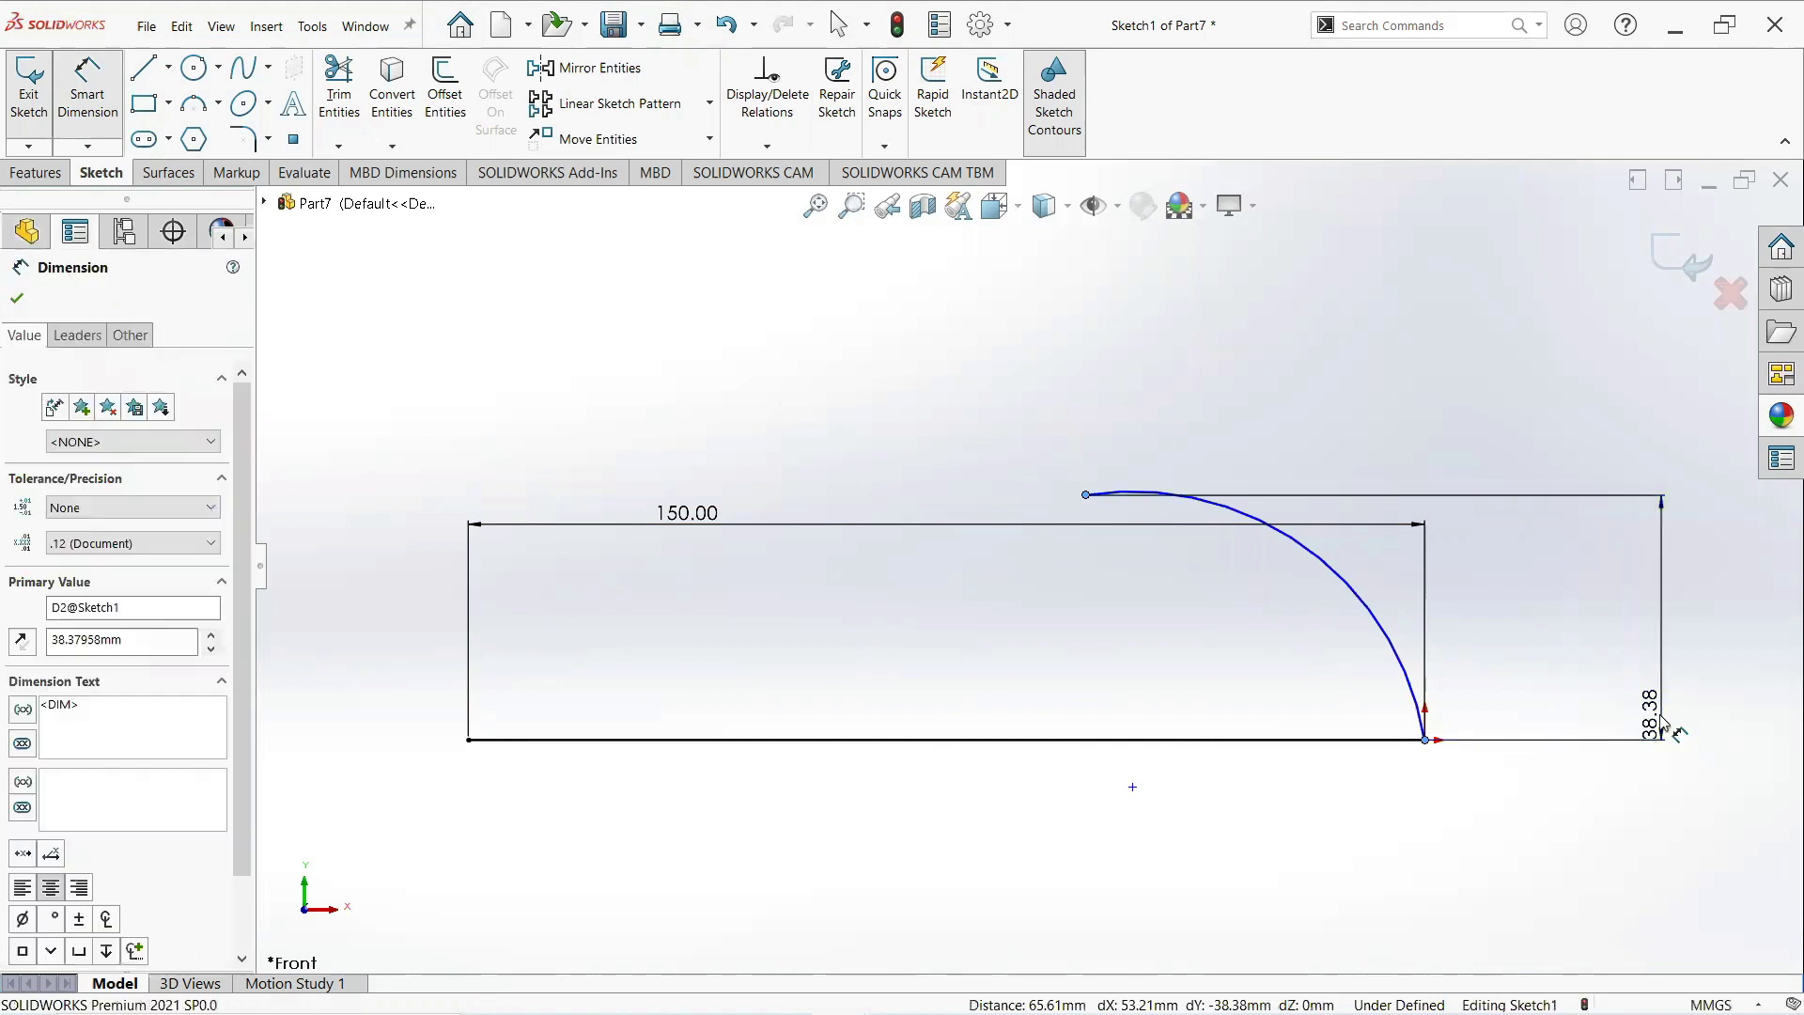
type("34")
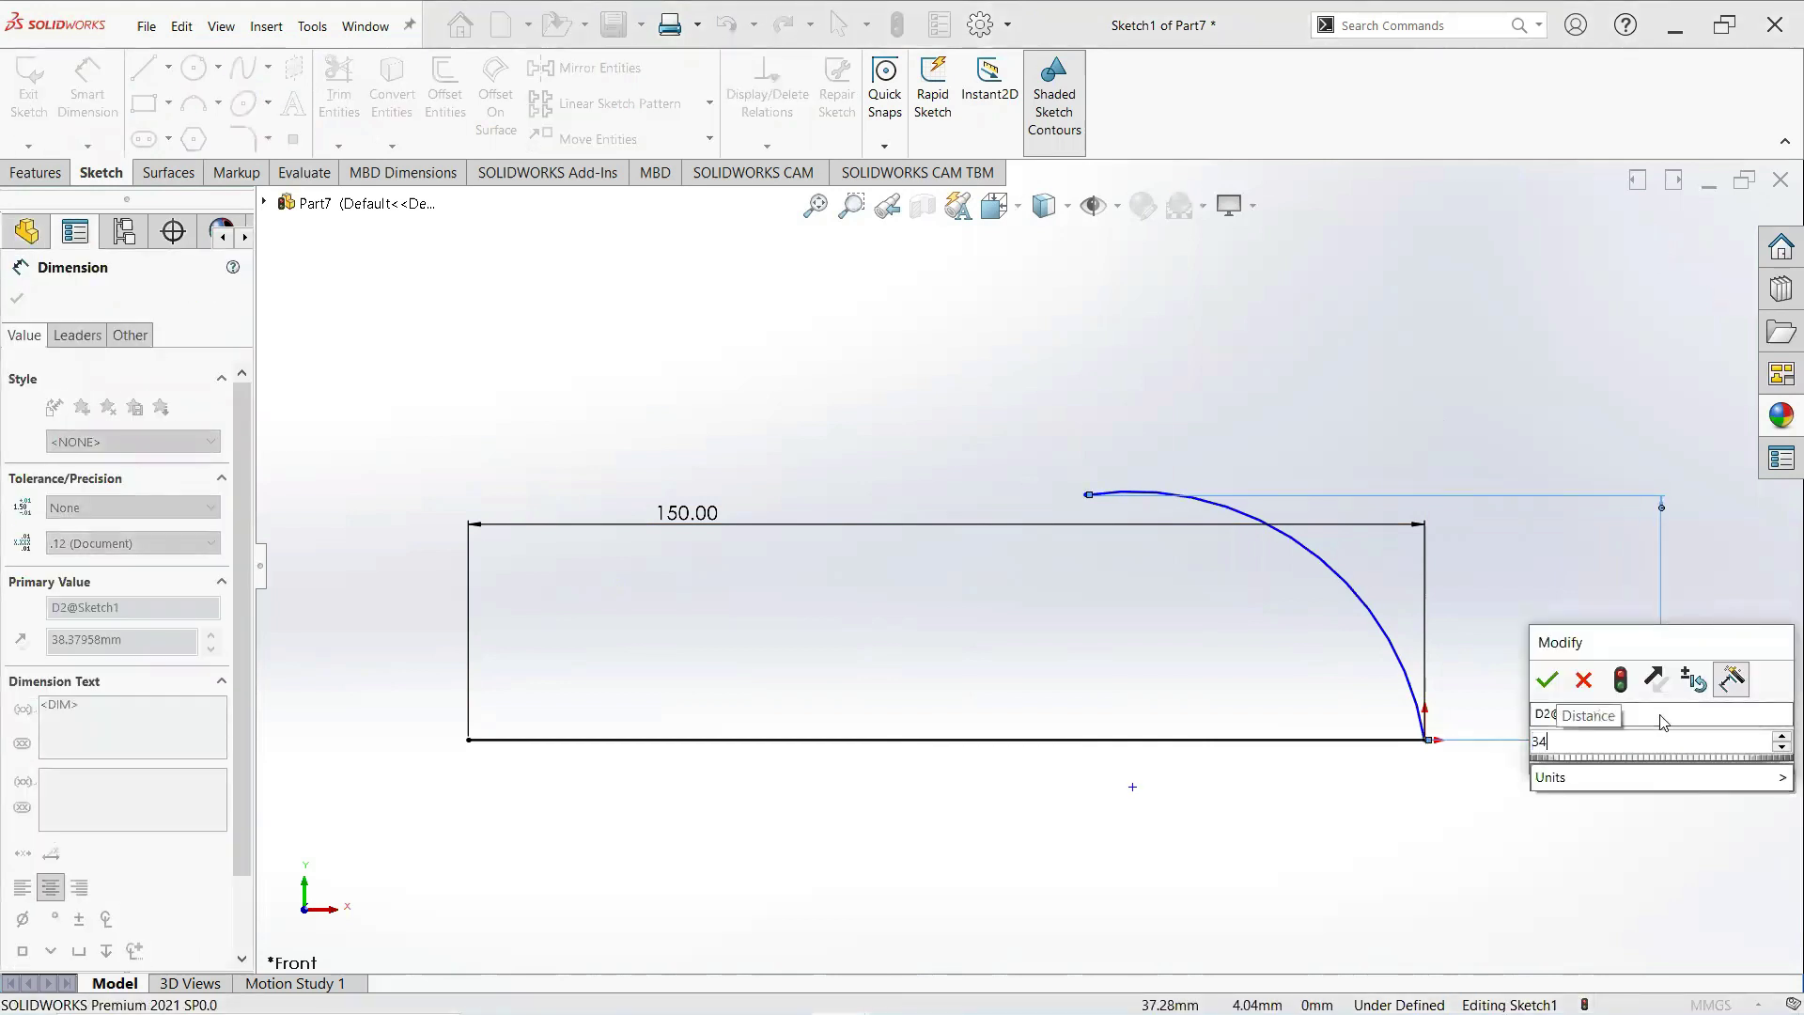
key("Return")
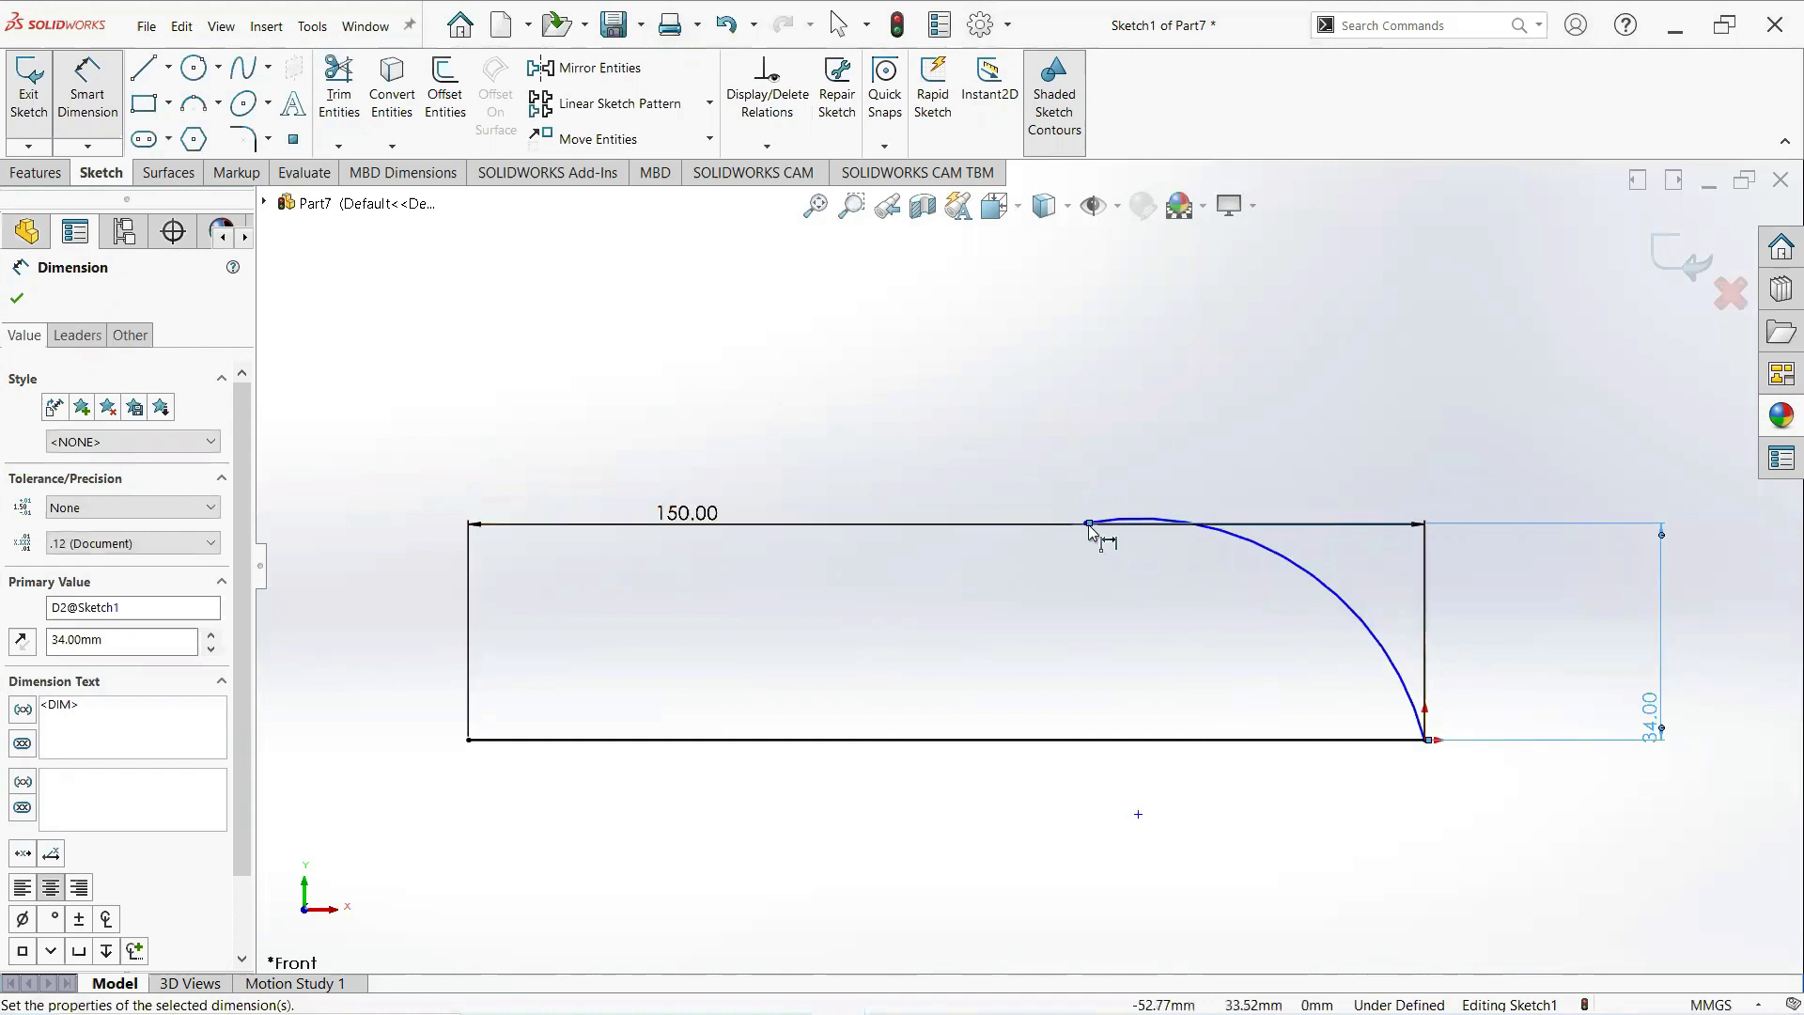
left_click(1088, 525)
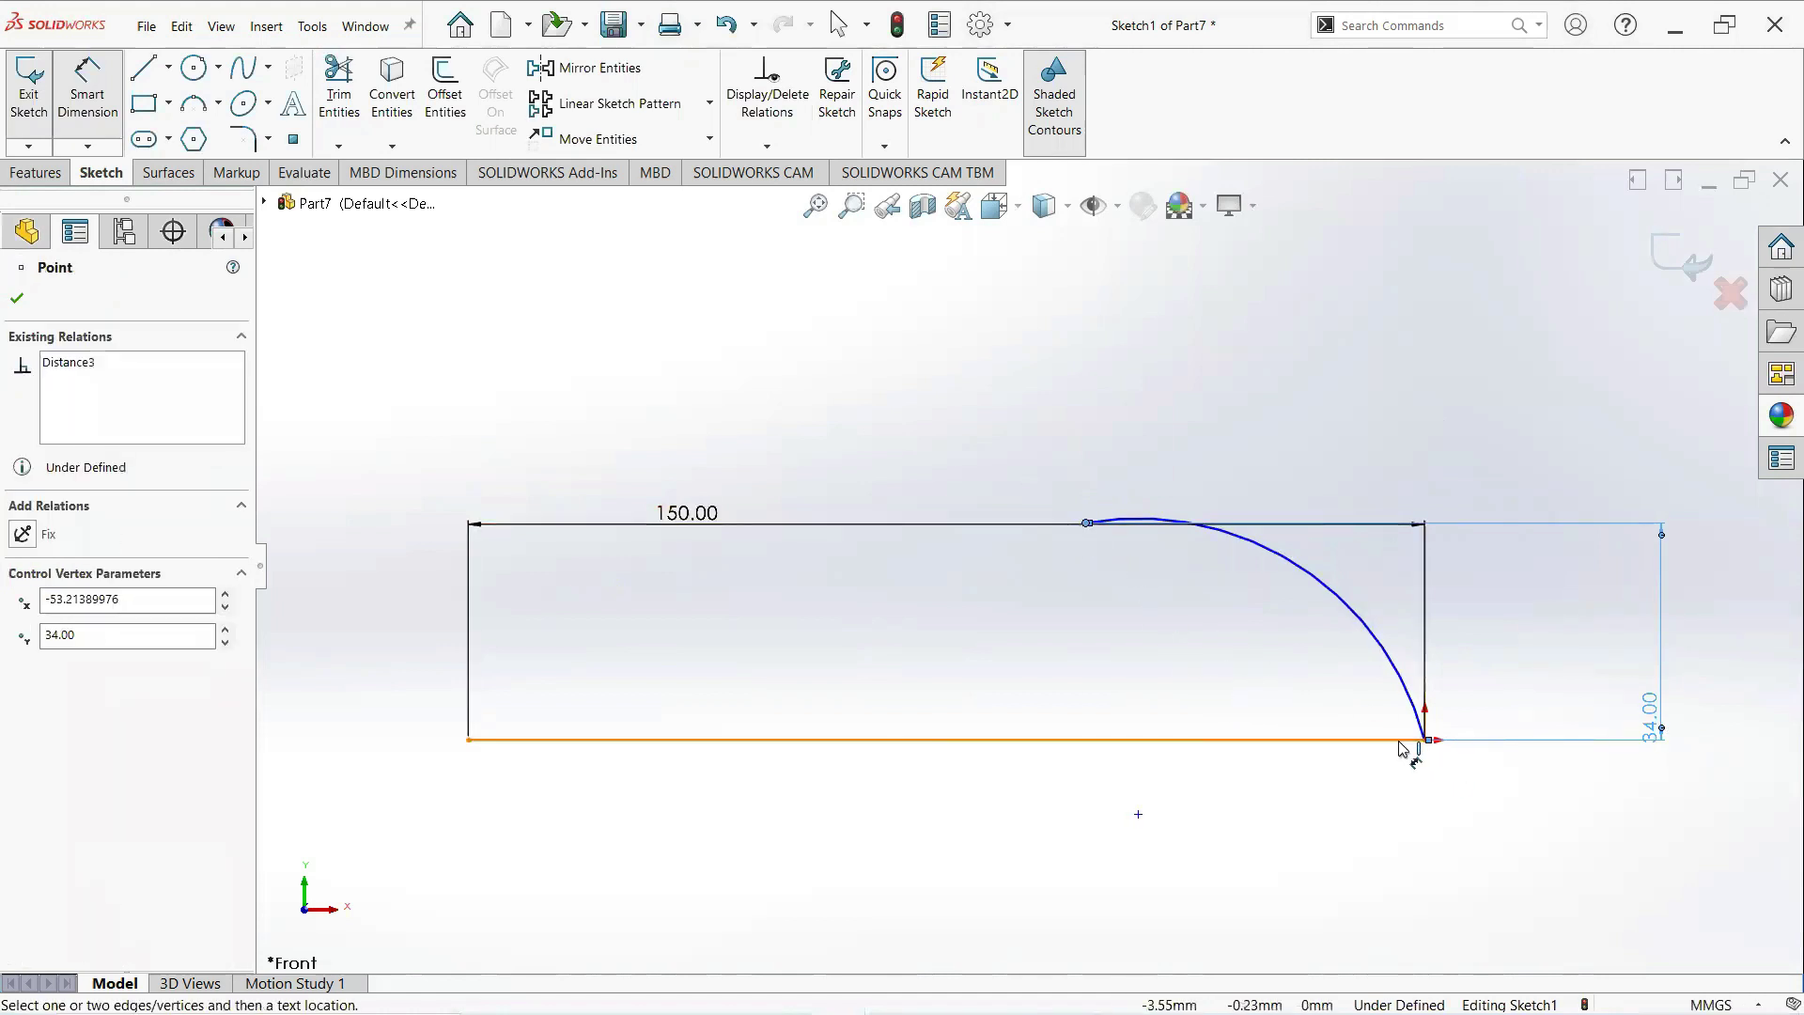
left_click(1425, 741)
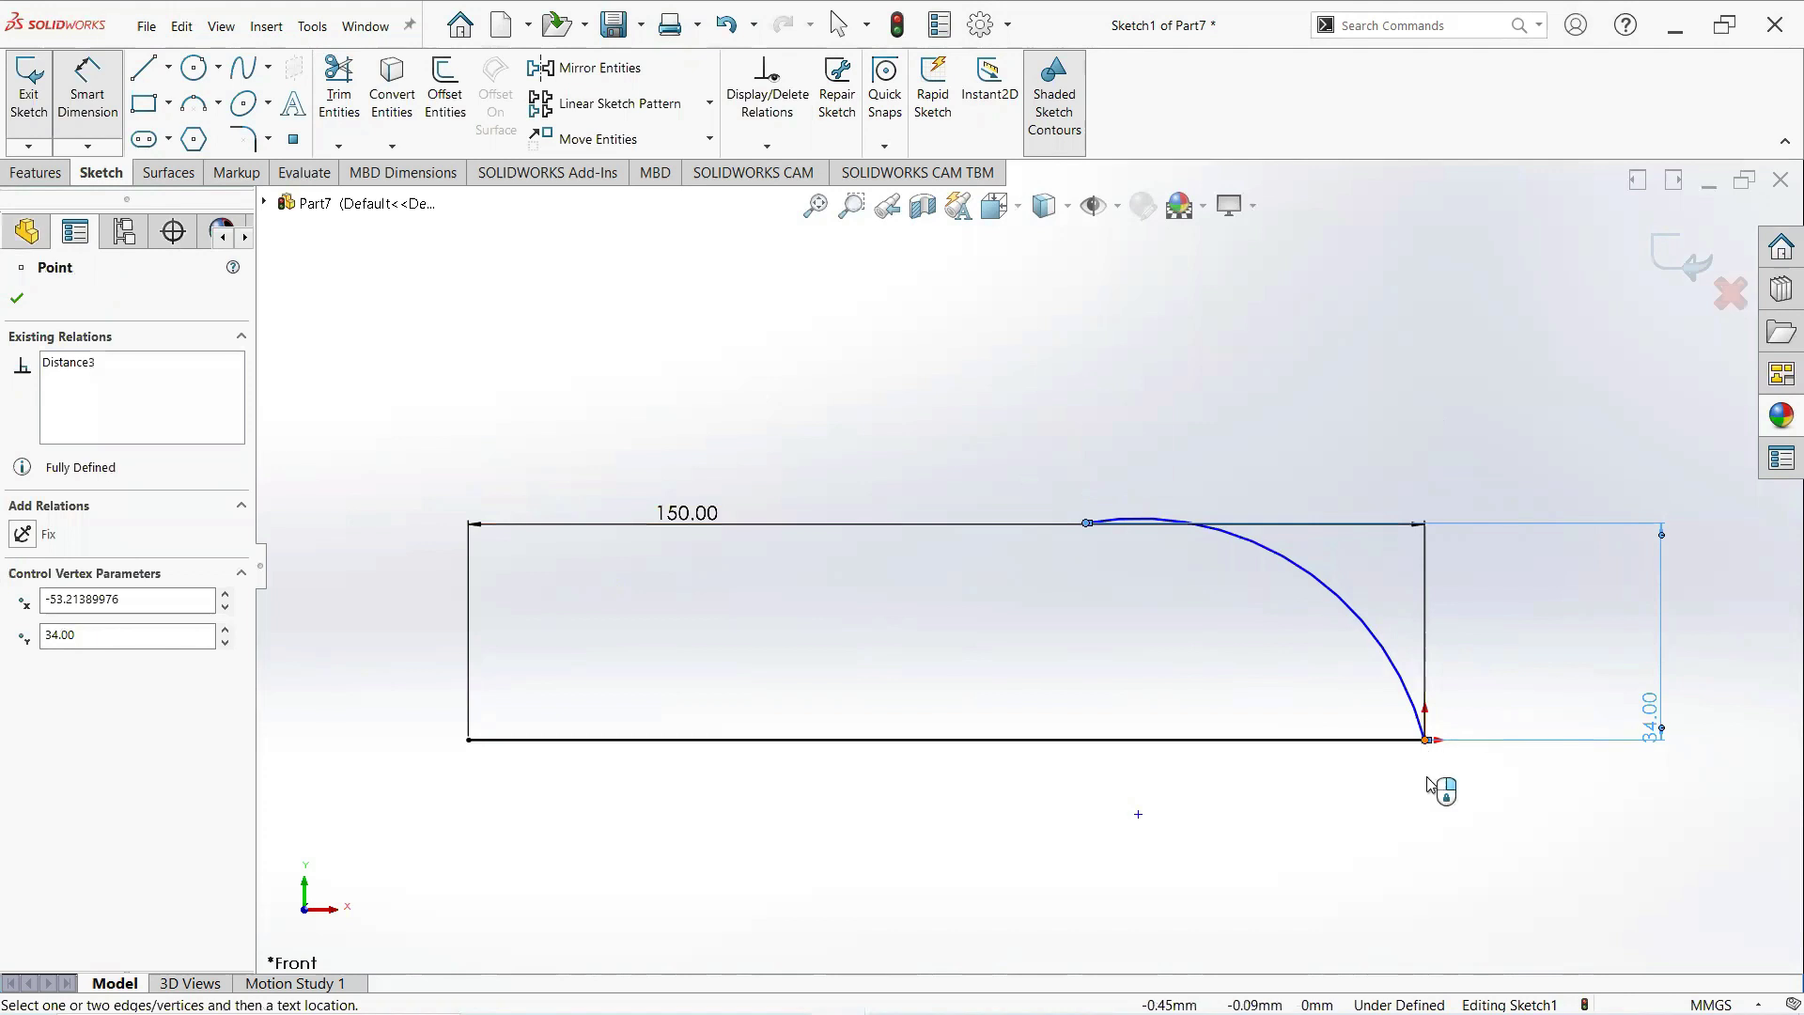
left_click(1348, 824)
left_click(1353, 837)
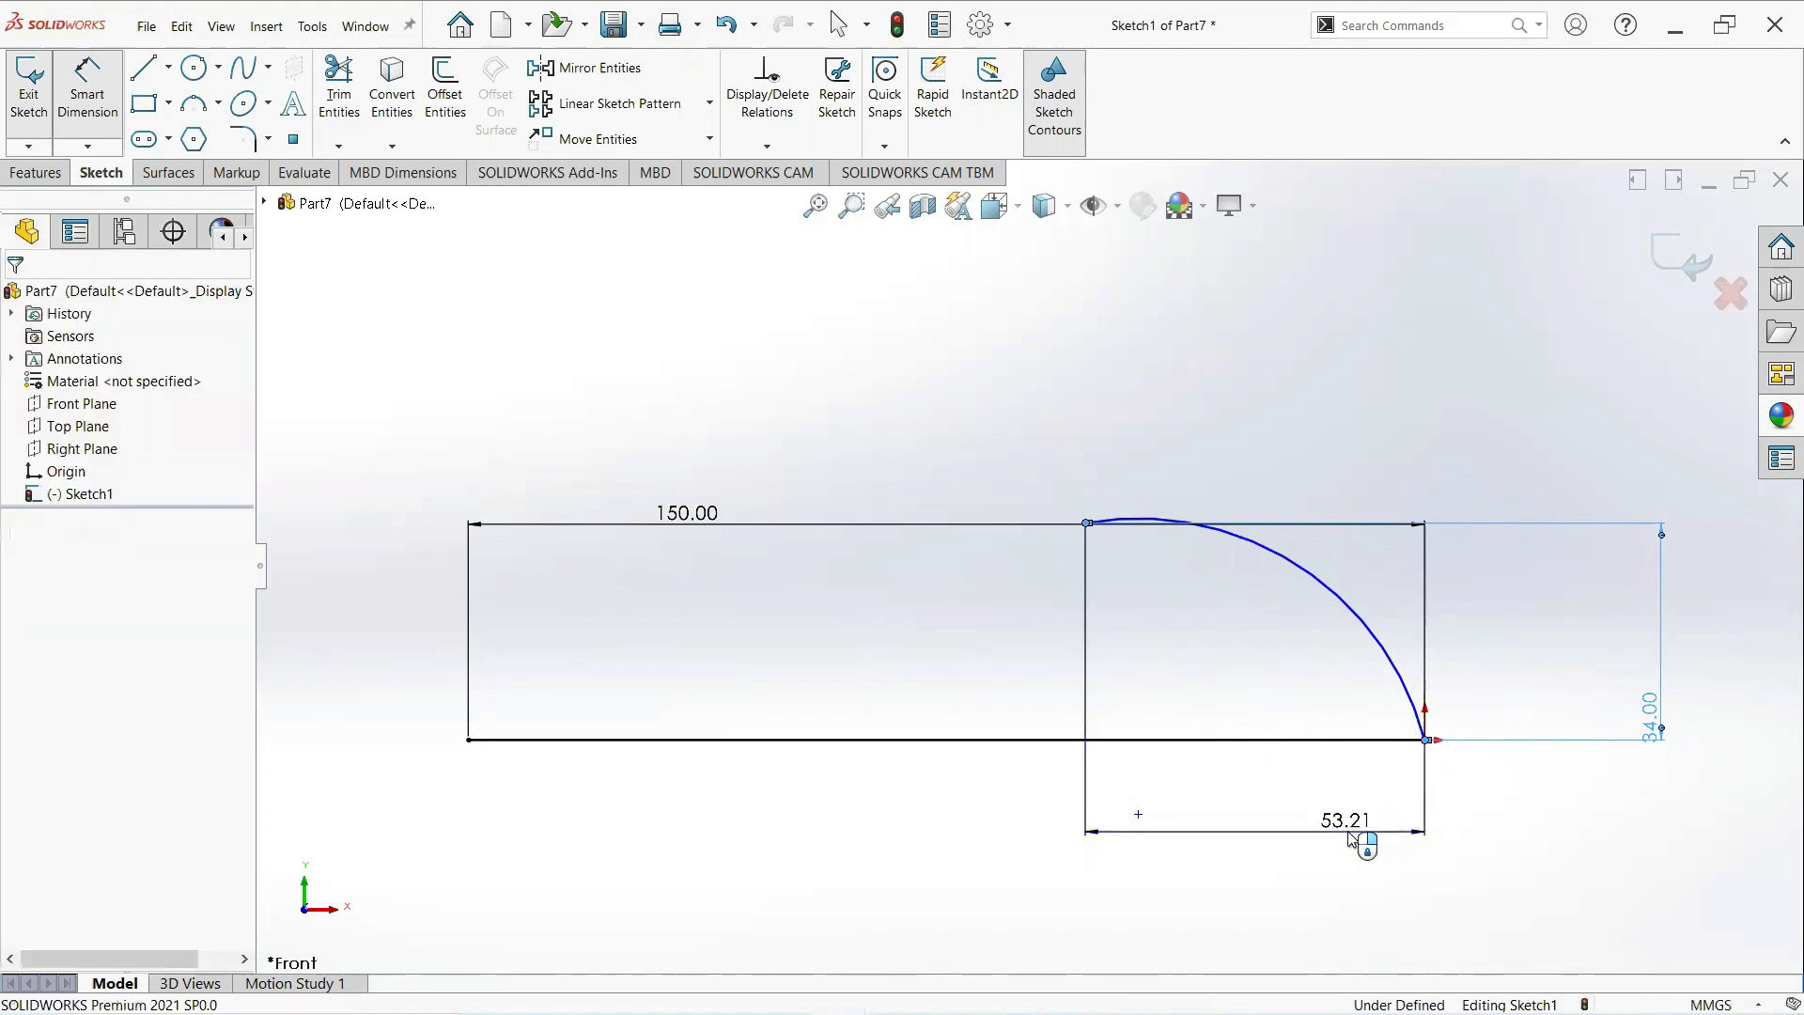
type("64")
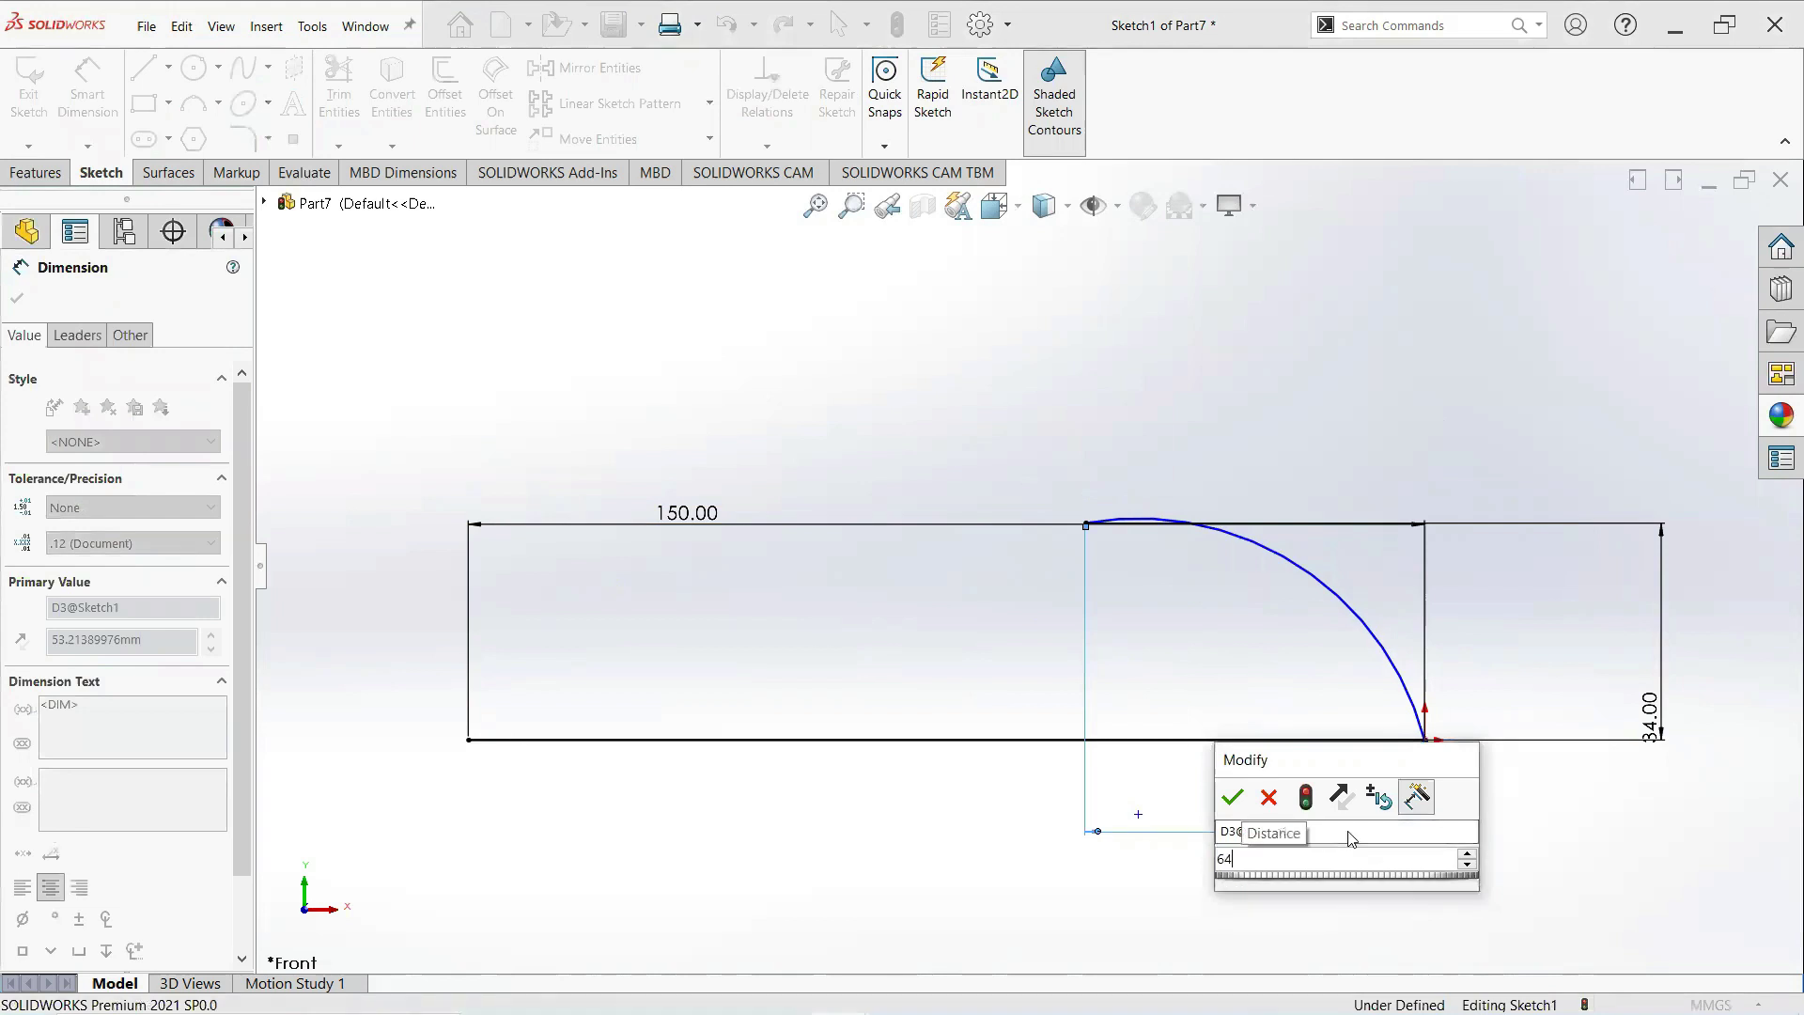
key("Return")
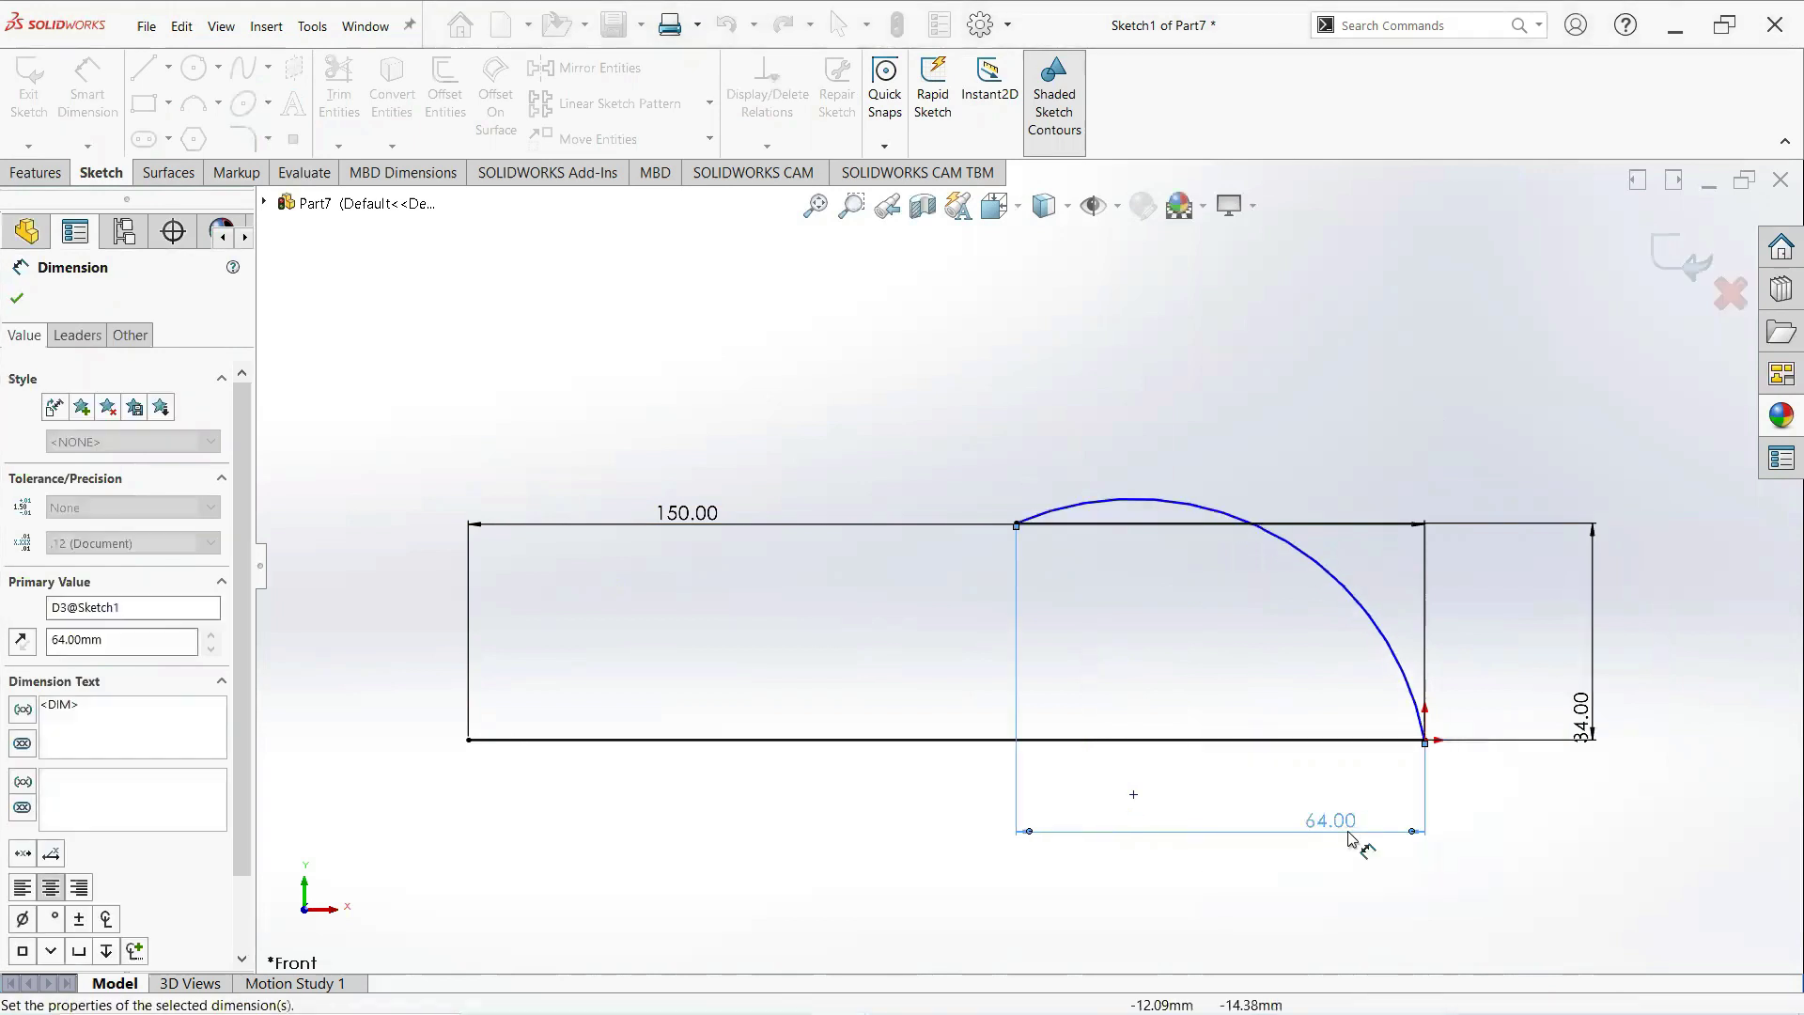
Dimension the arc's radius to 40 mm.
left_click(1314, 565)
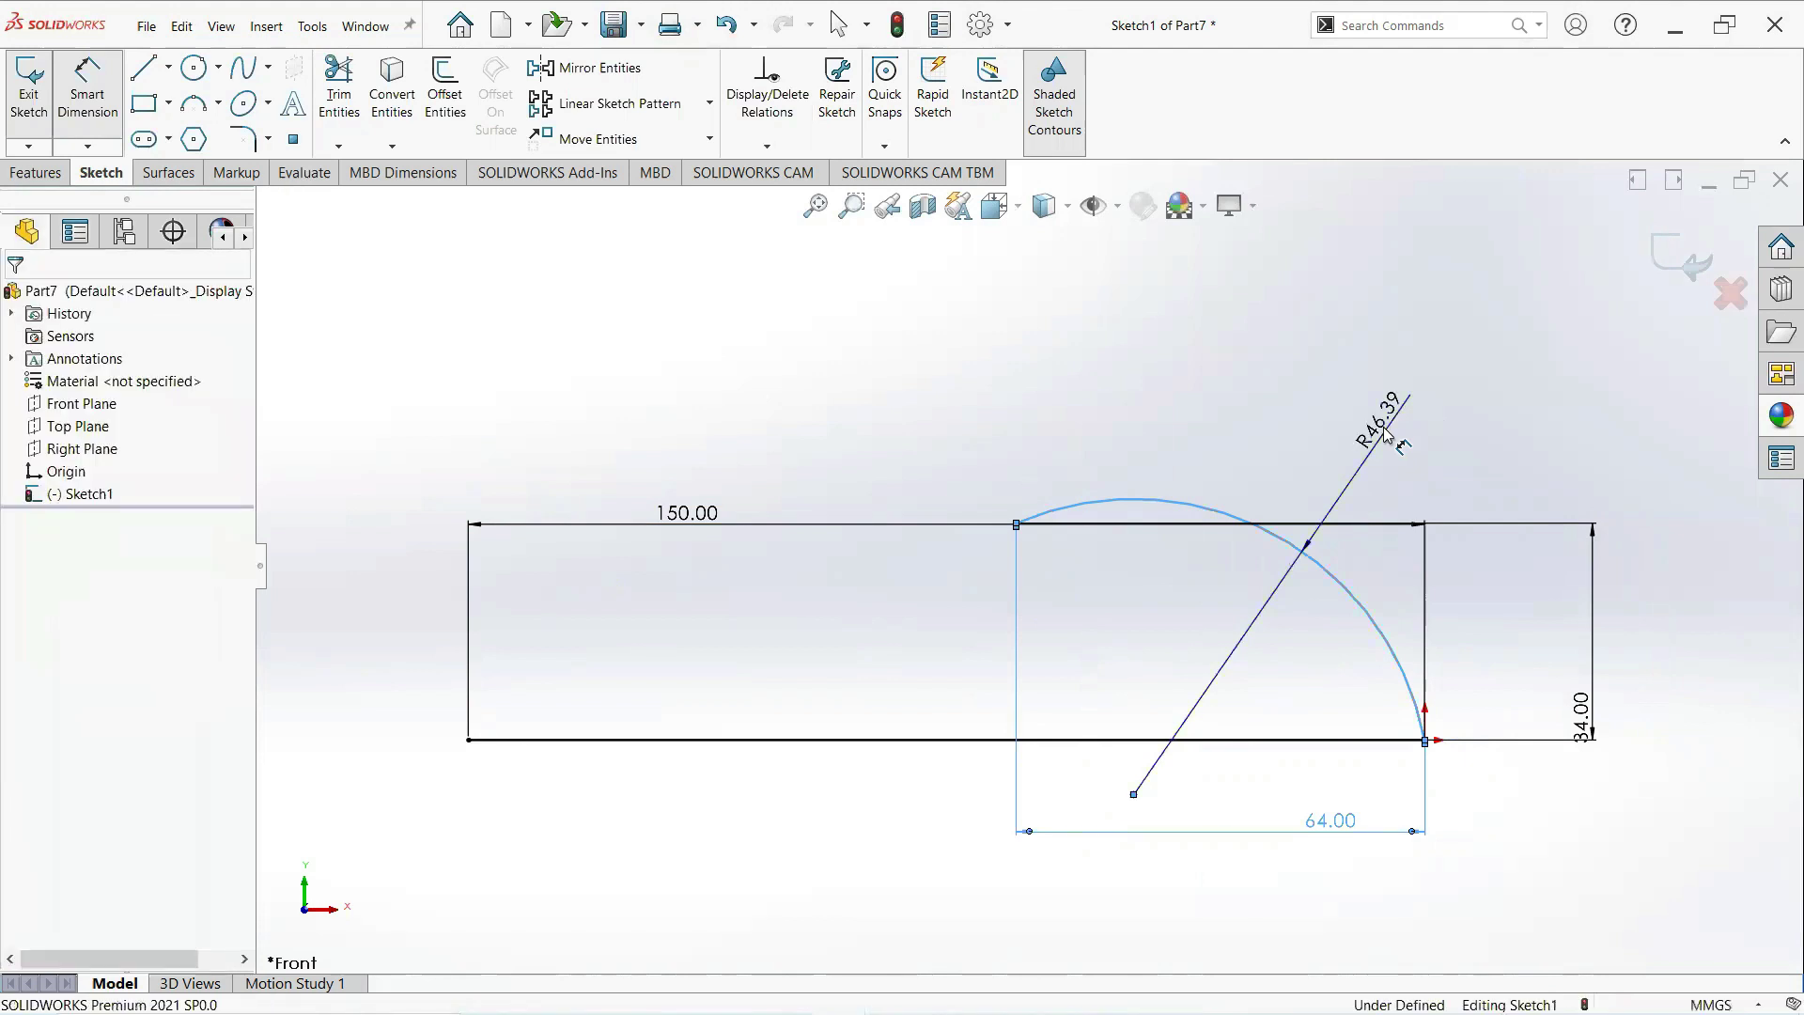
left_click(1384, 429)
left_click(1385, 425)
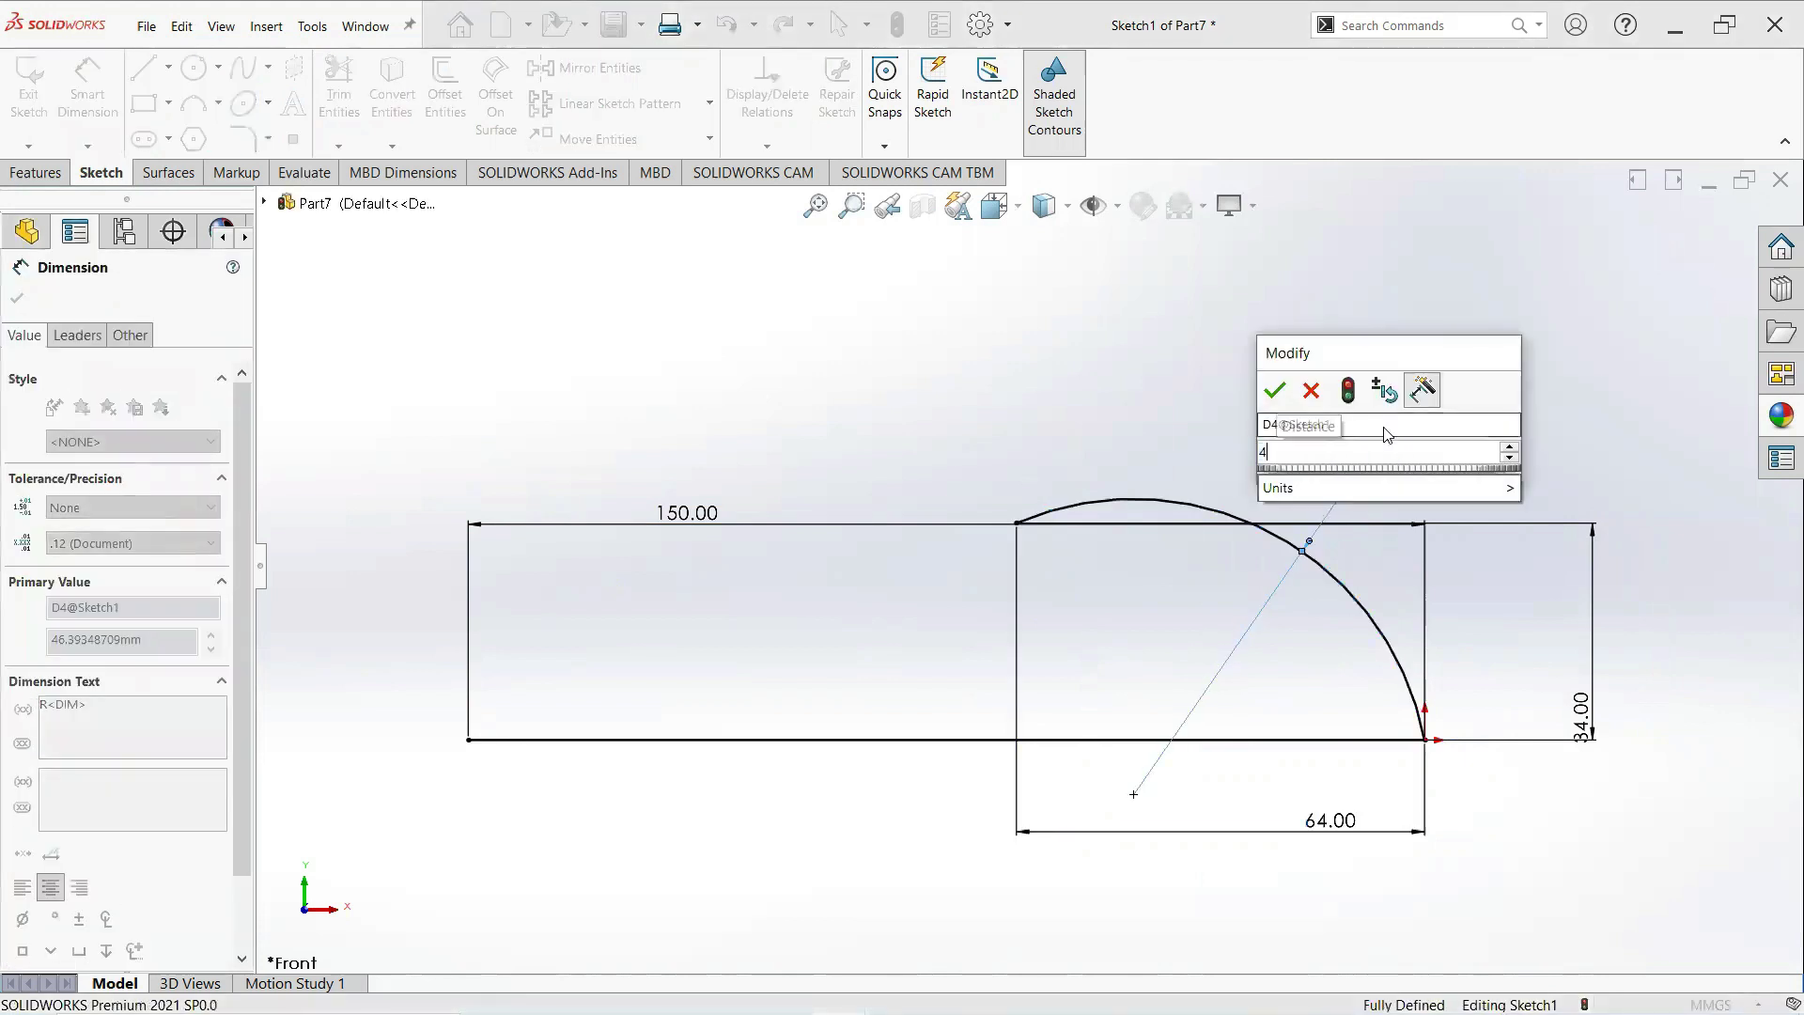
key("Return")
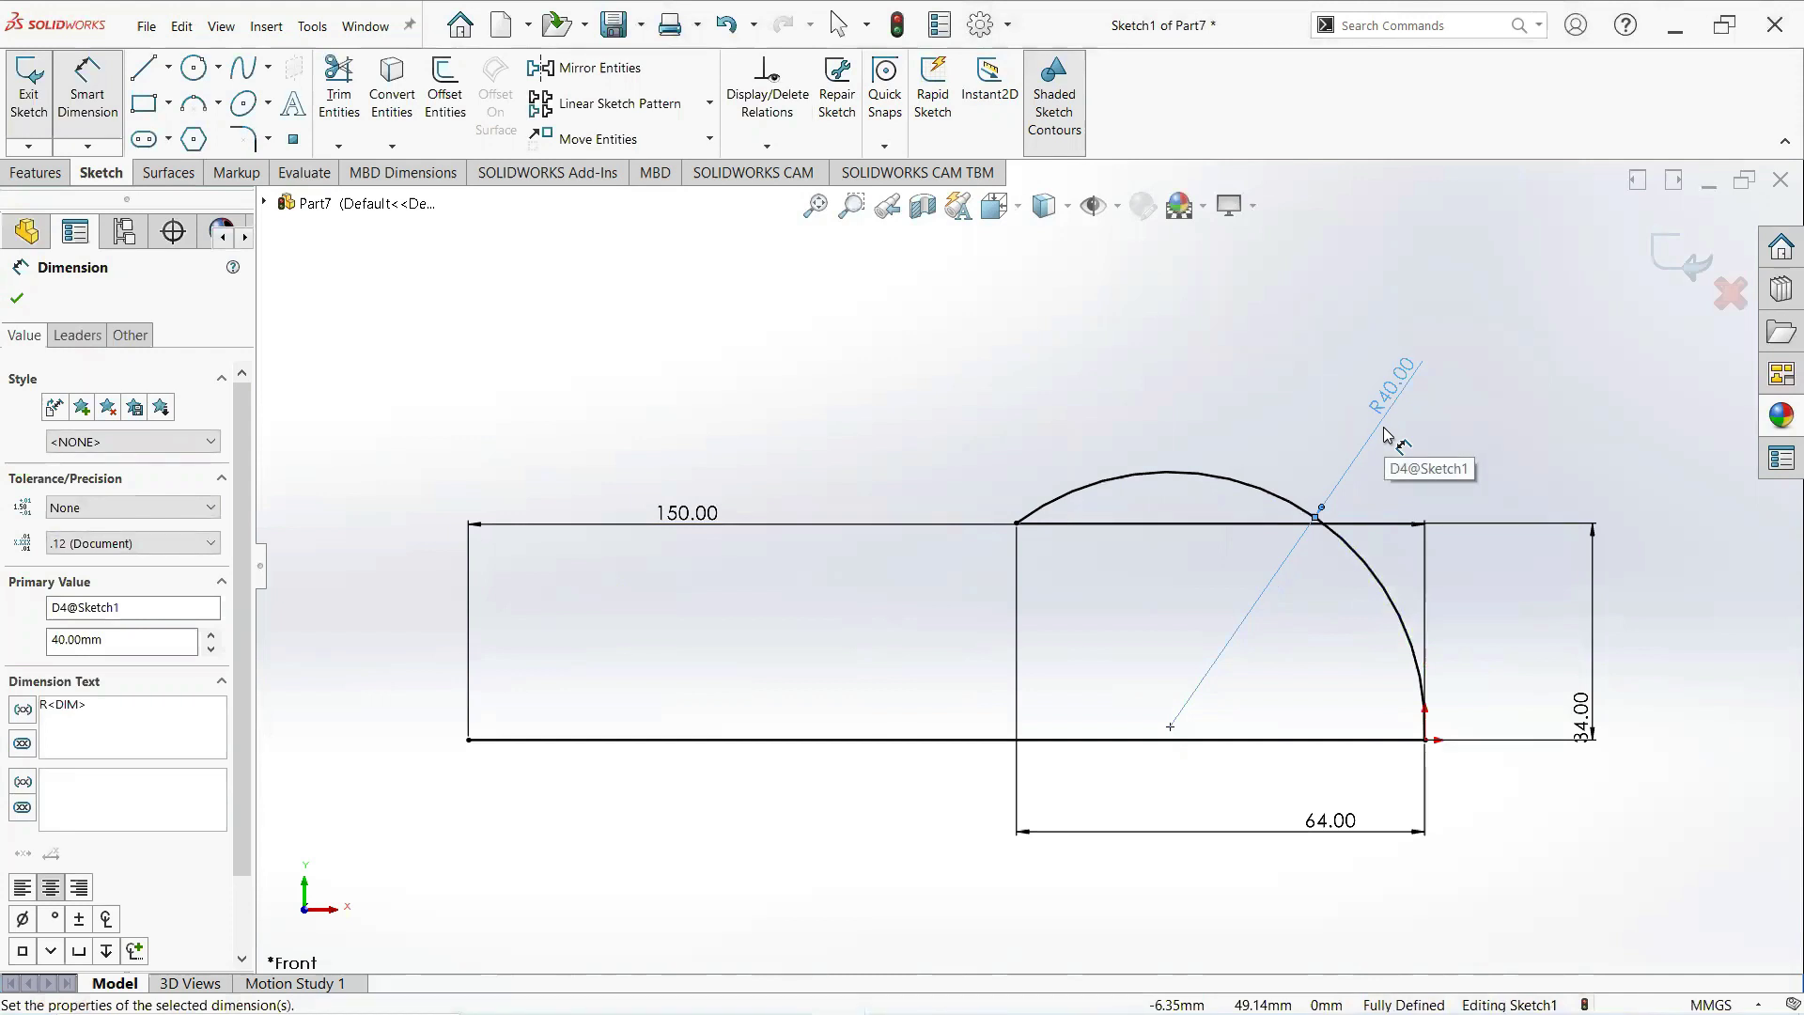
Draw a three-point arc curving left from the R40 arc's top end.
left_click(17, 299)
left_click(217, 102)
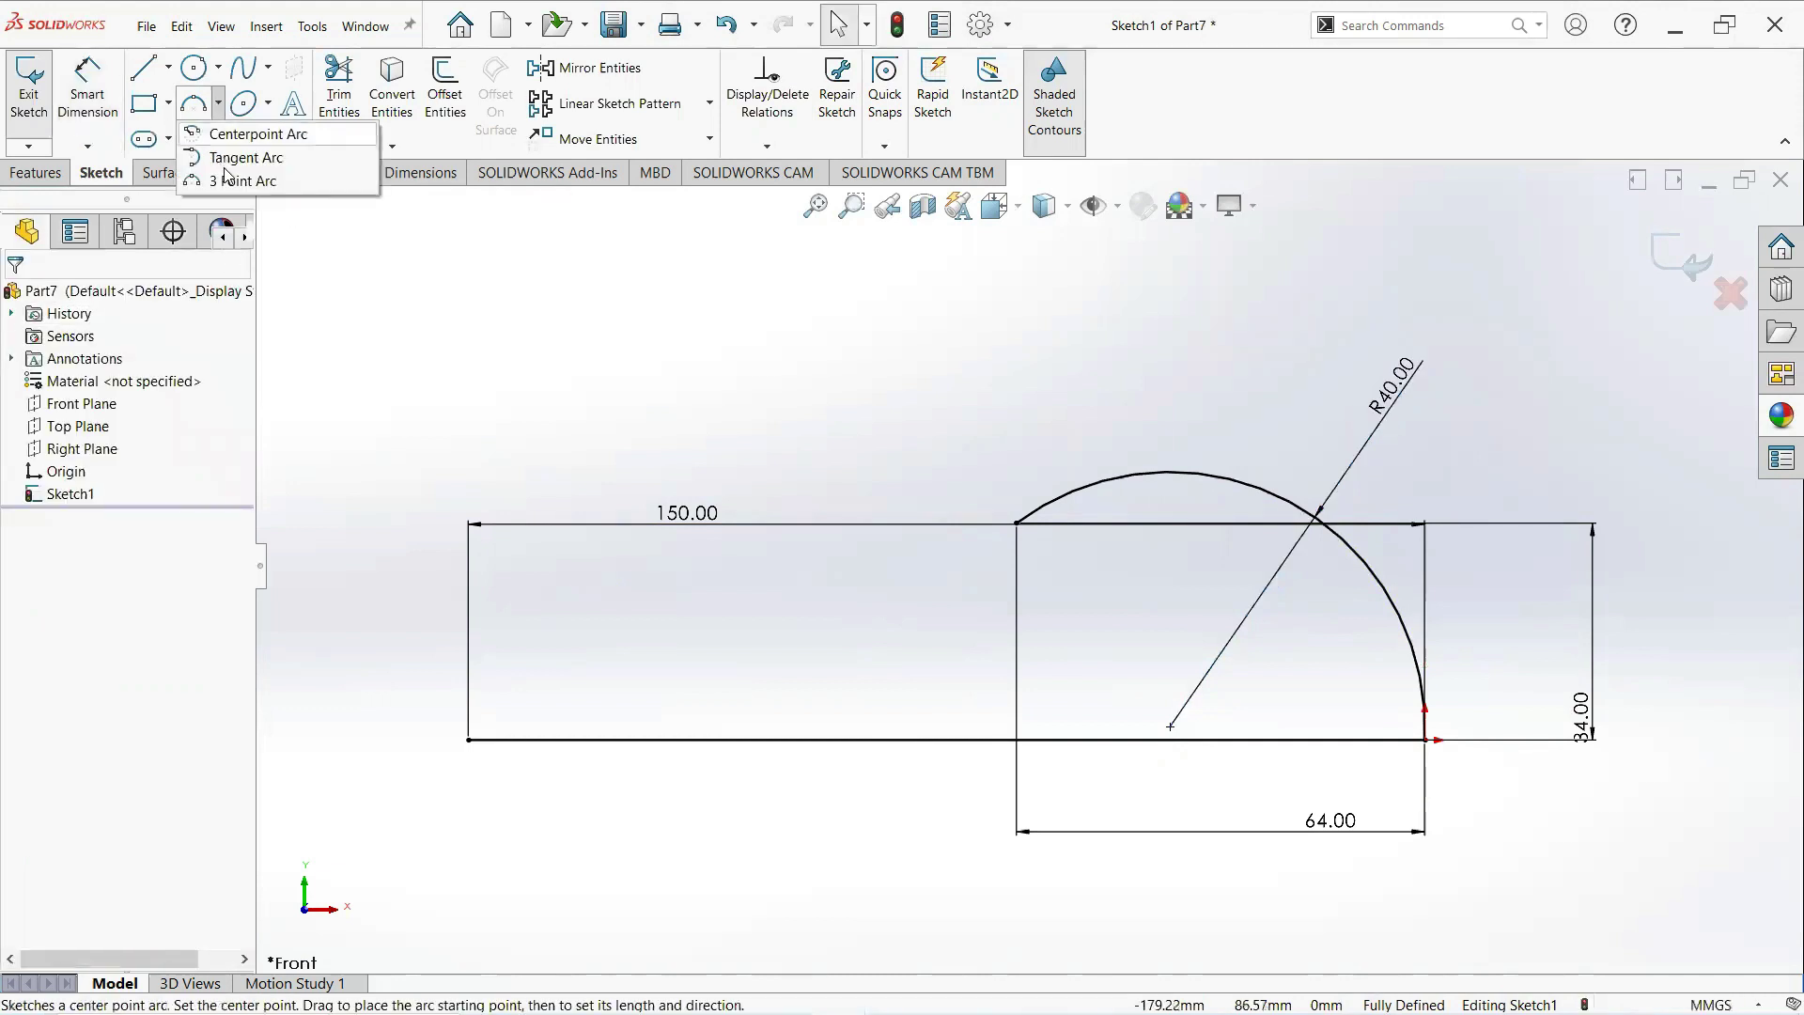
left_click(243, 180)
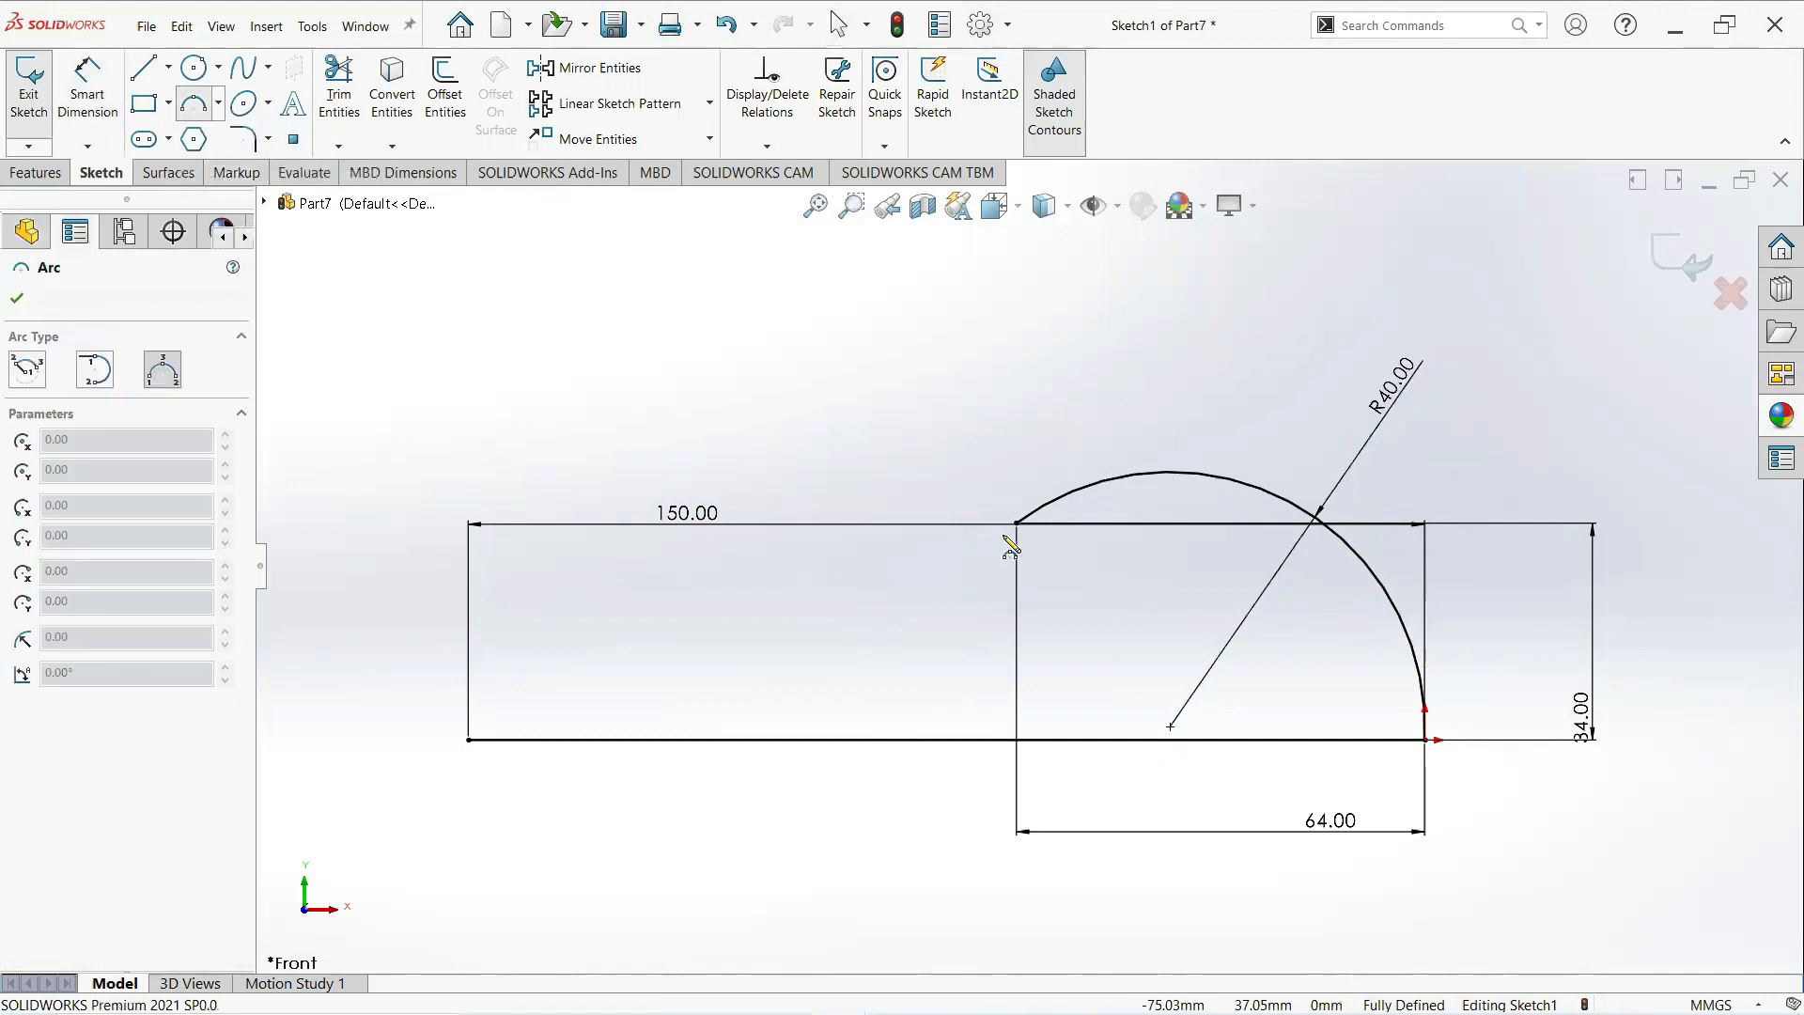
left_click(1016, 524)
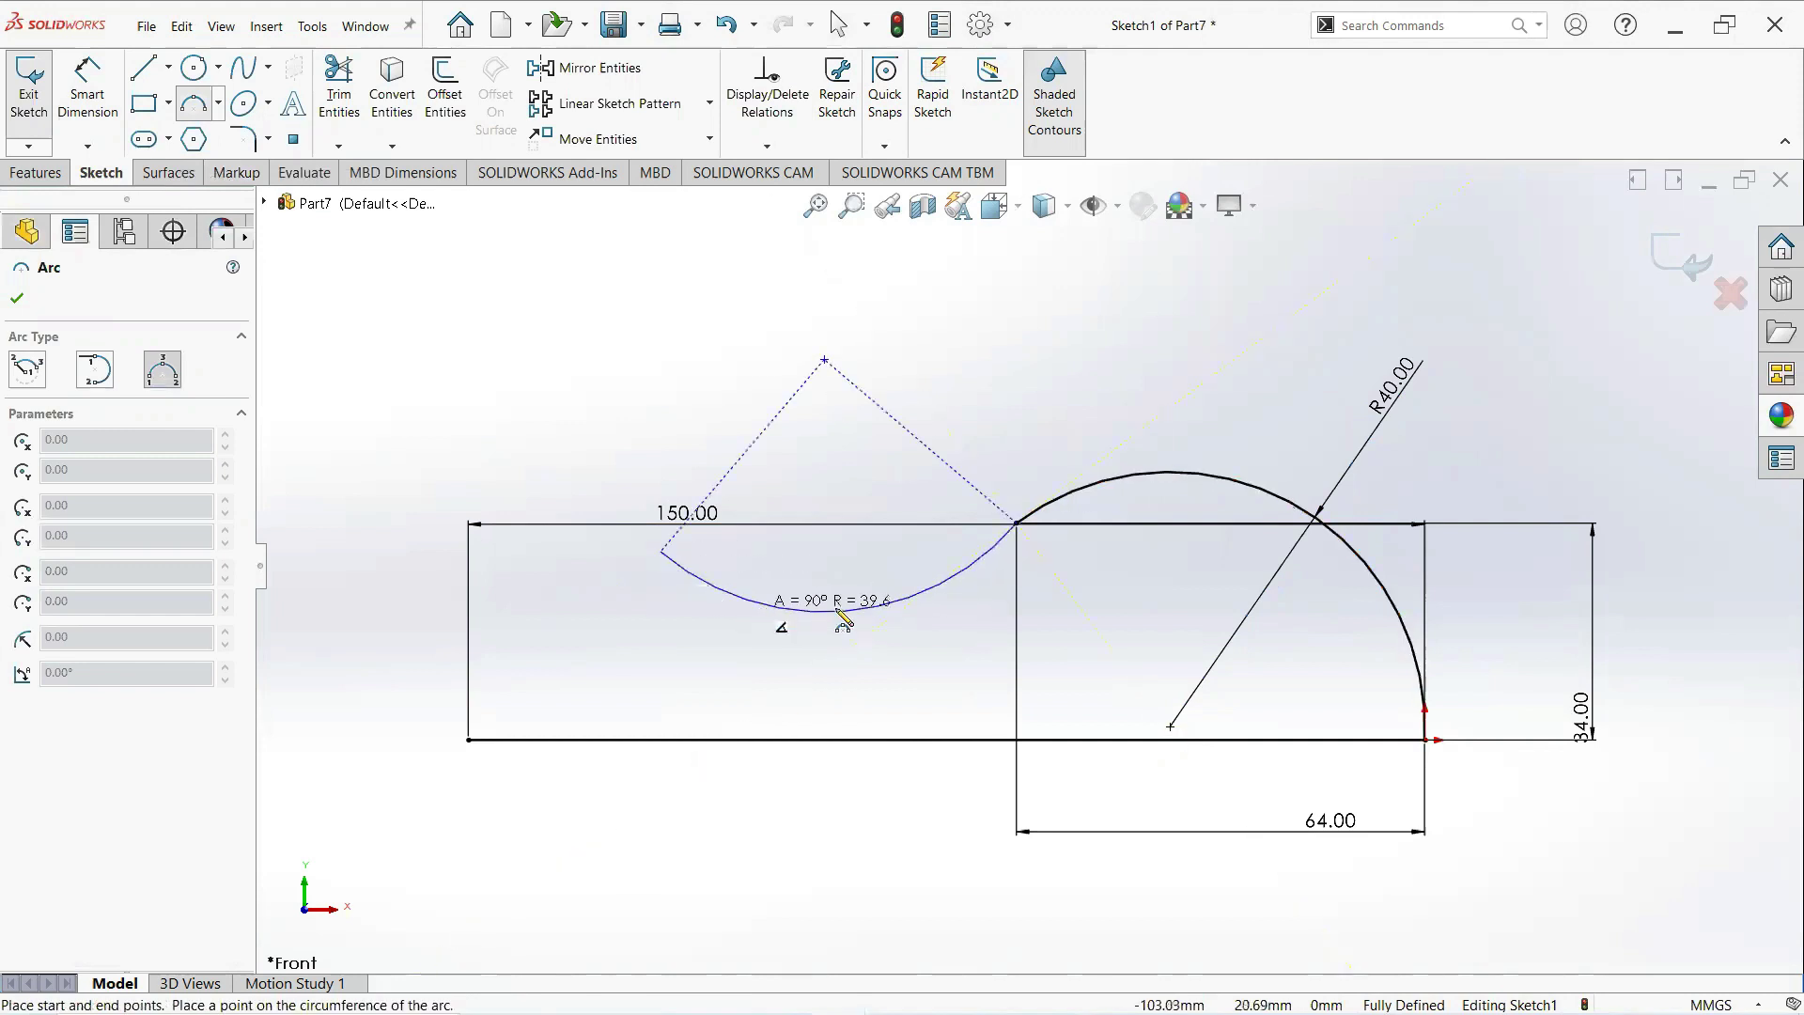
left_click(897, 591)
right_click(899, 594)
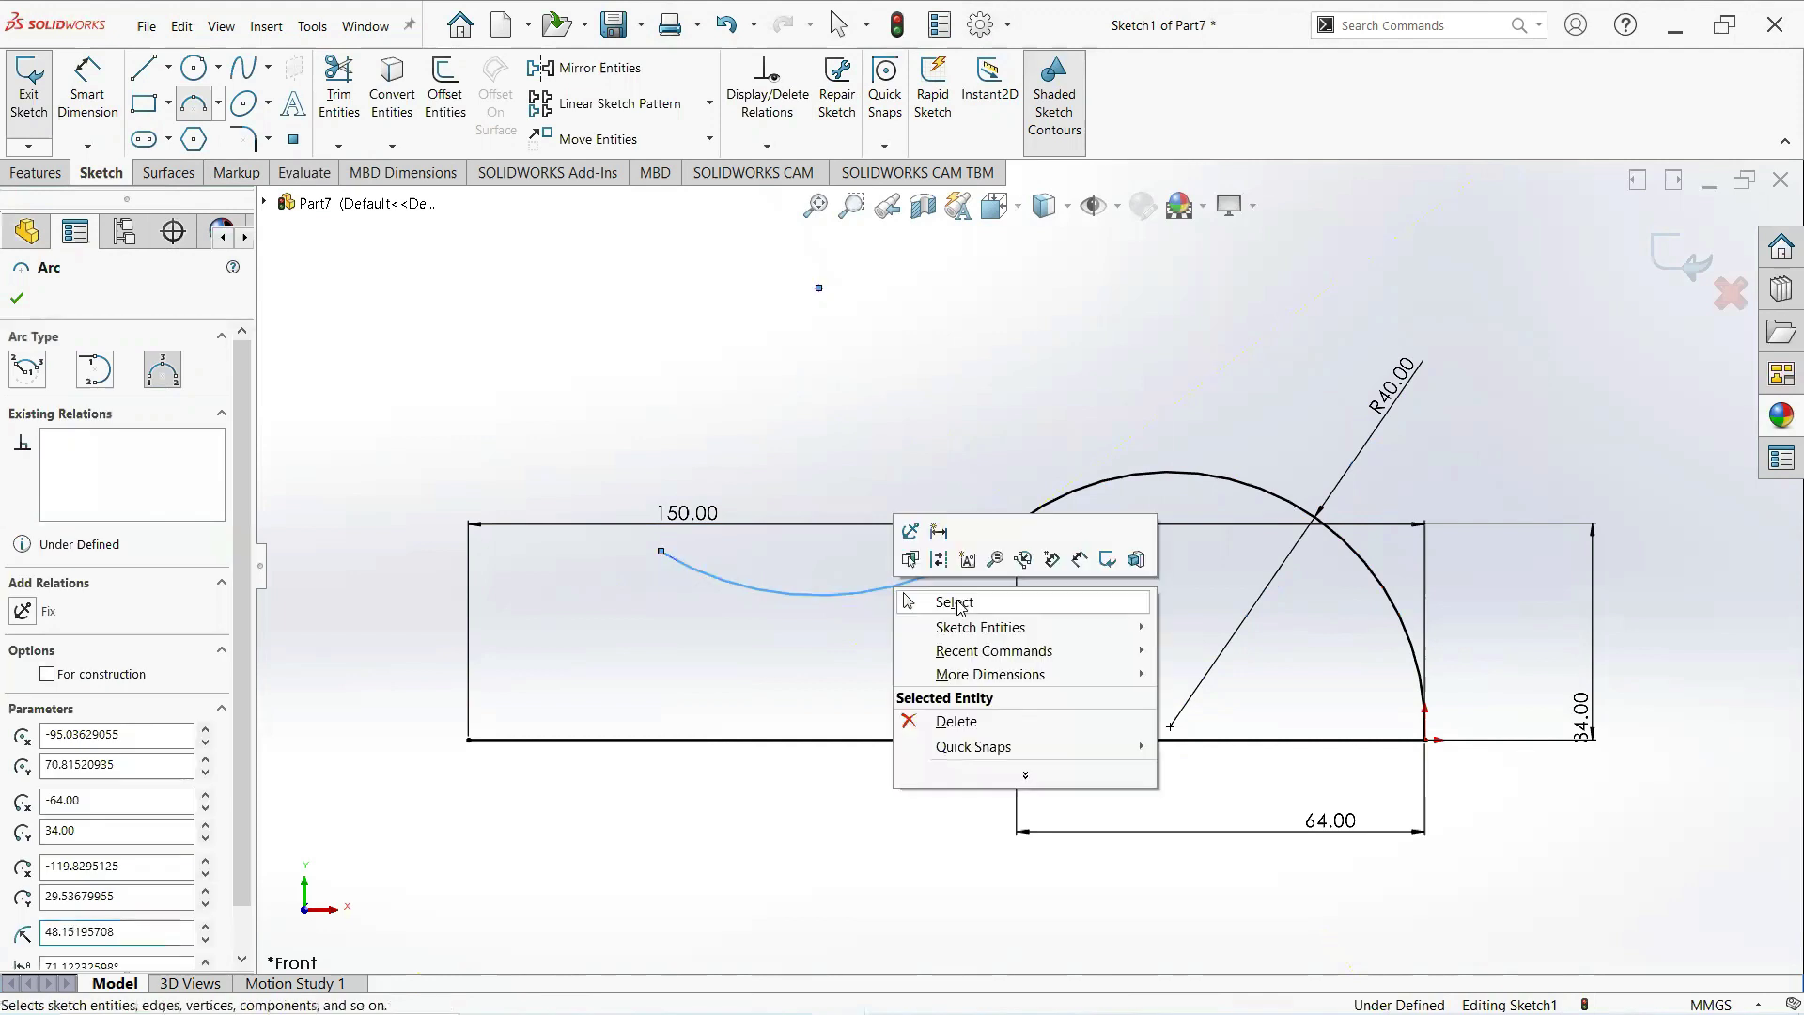
left_click(956, 603)
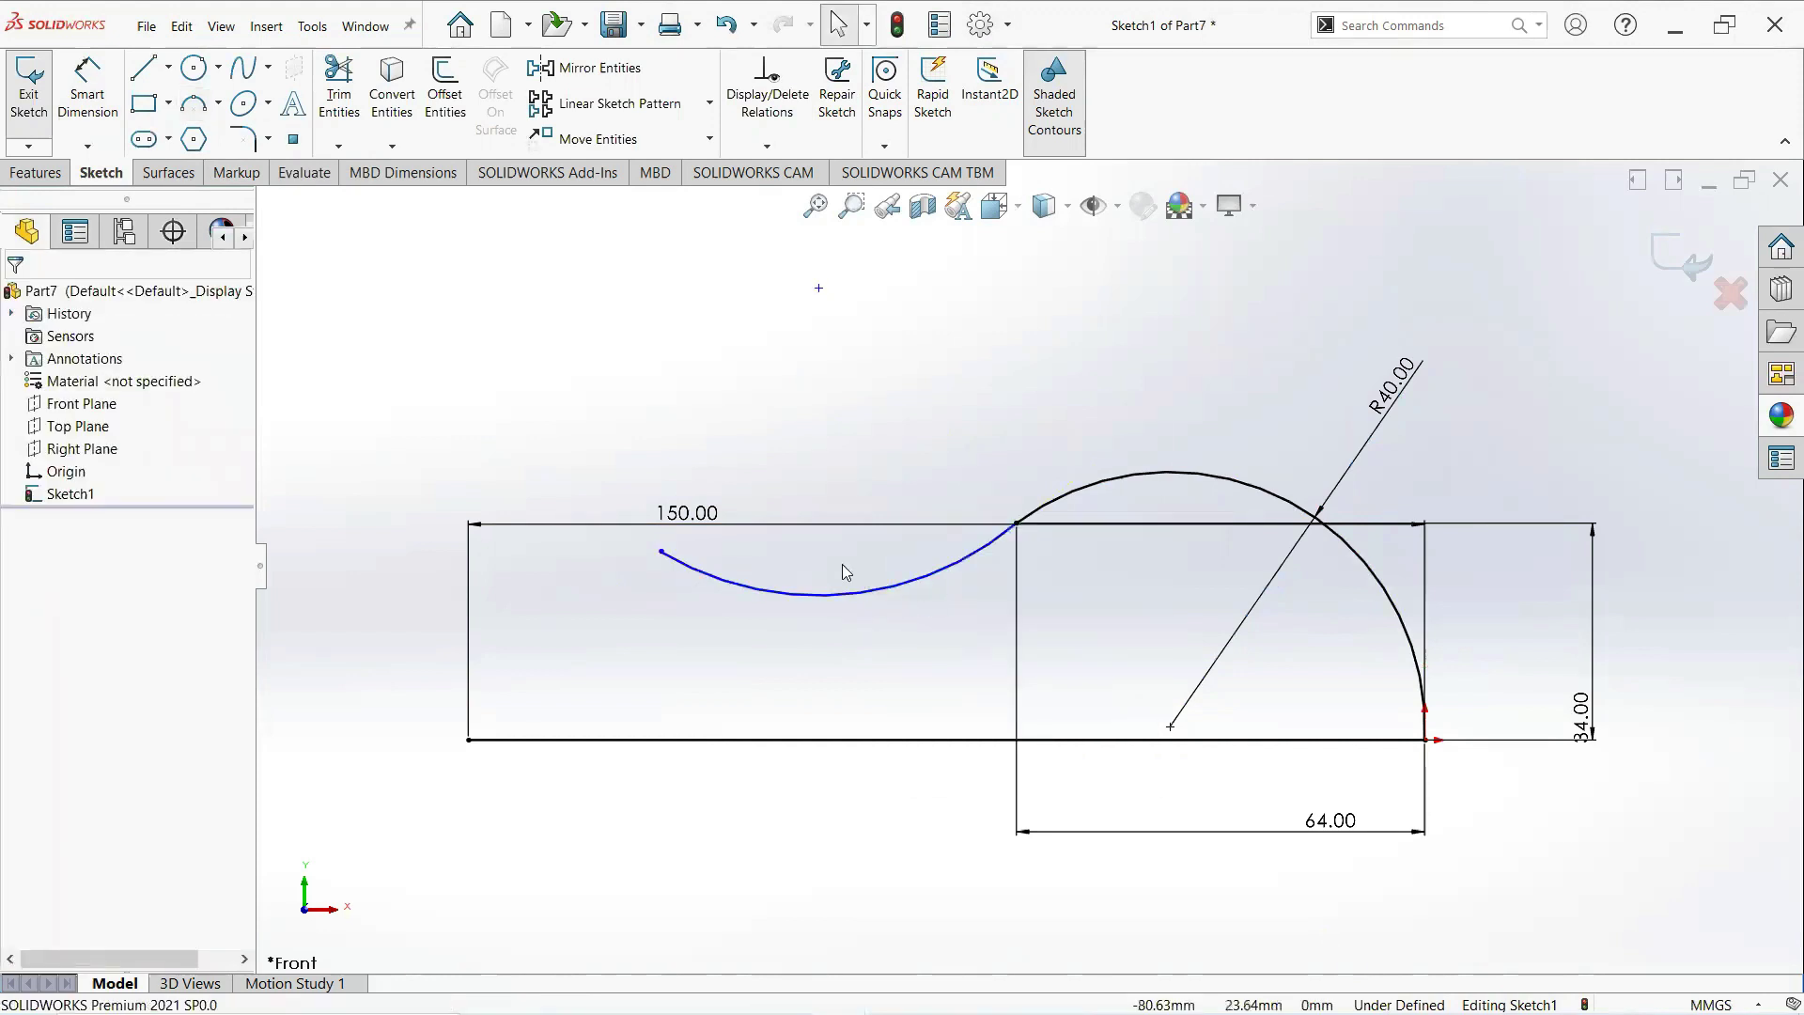
Dimension the new arc with radius 161 and a 58 mm horizontal span.
left_click(87, 94)
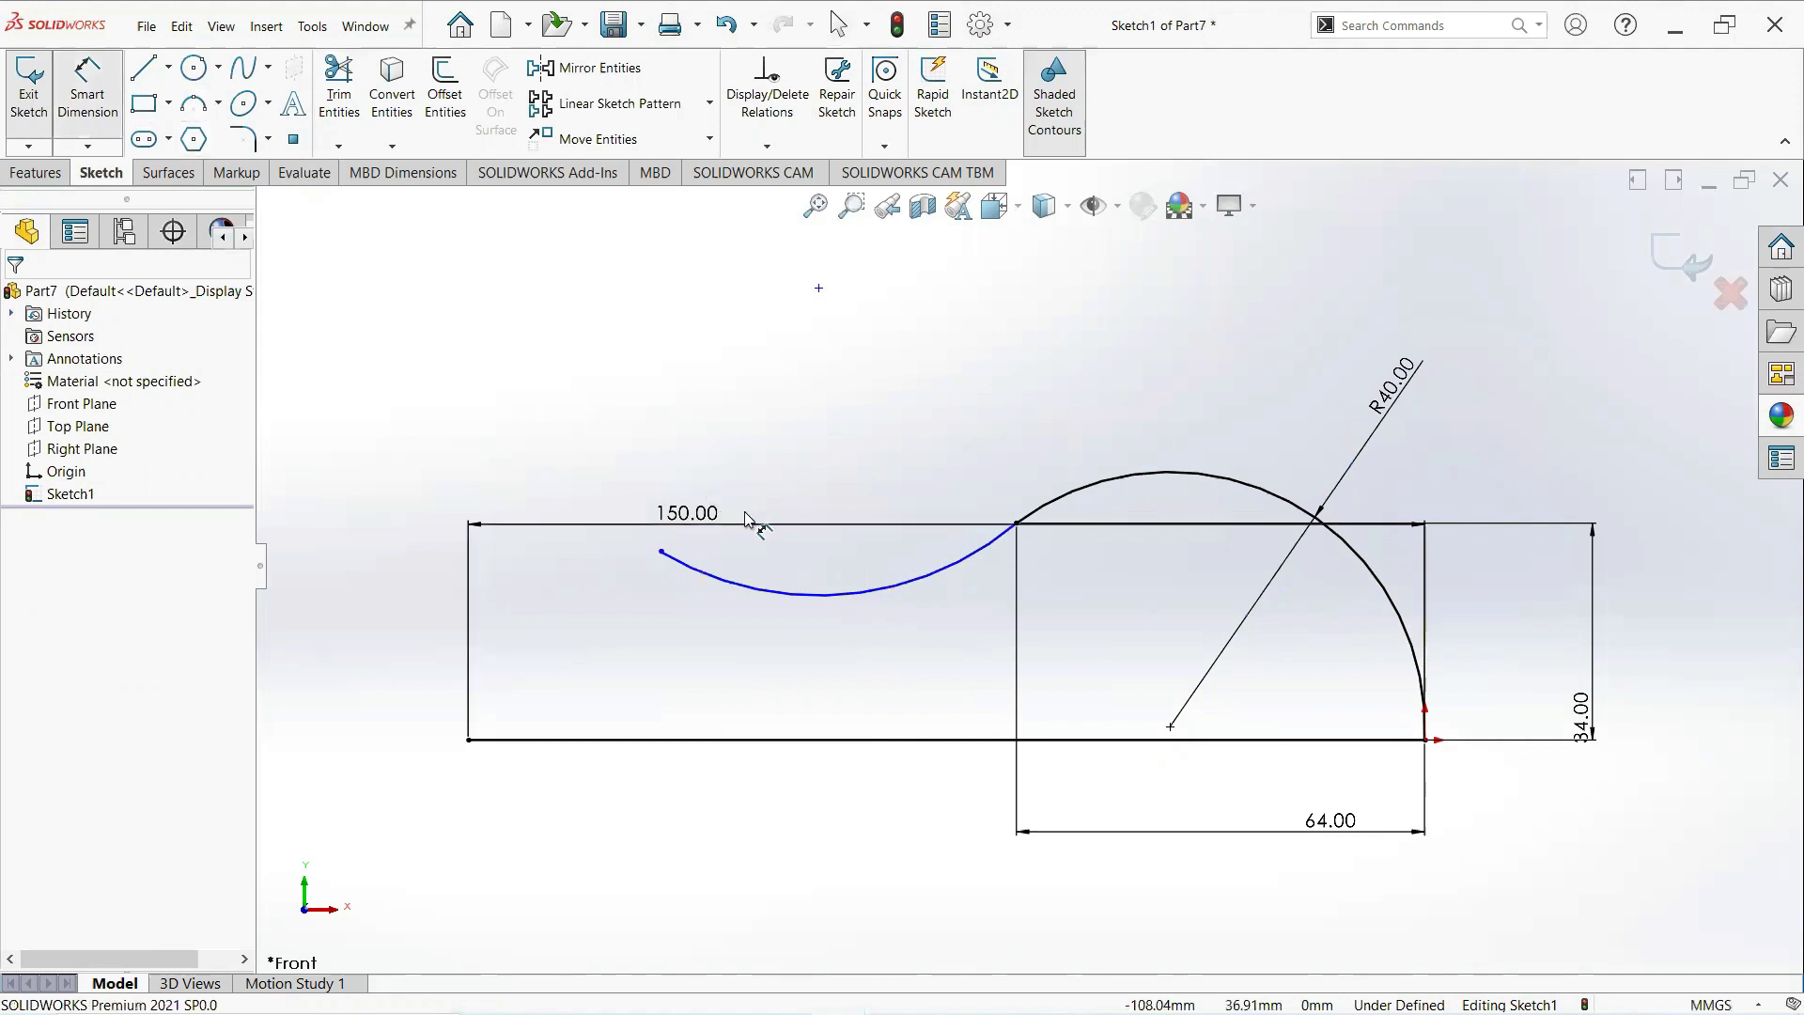
left_click(832, 593)
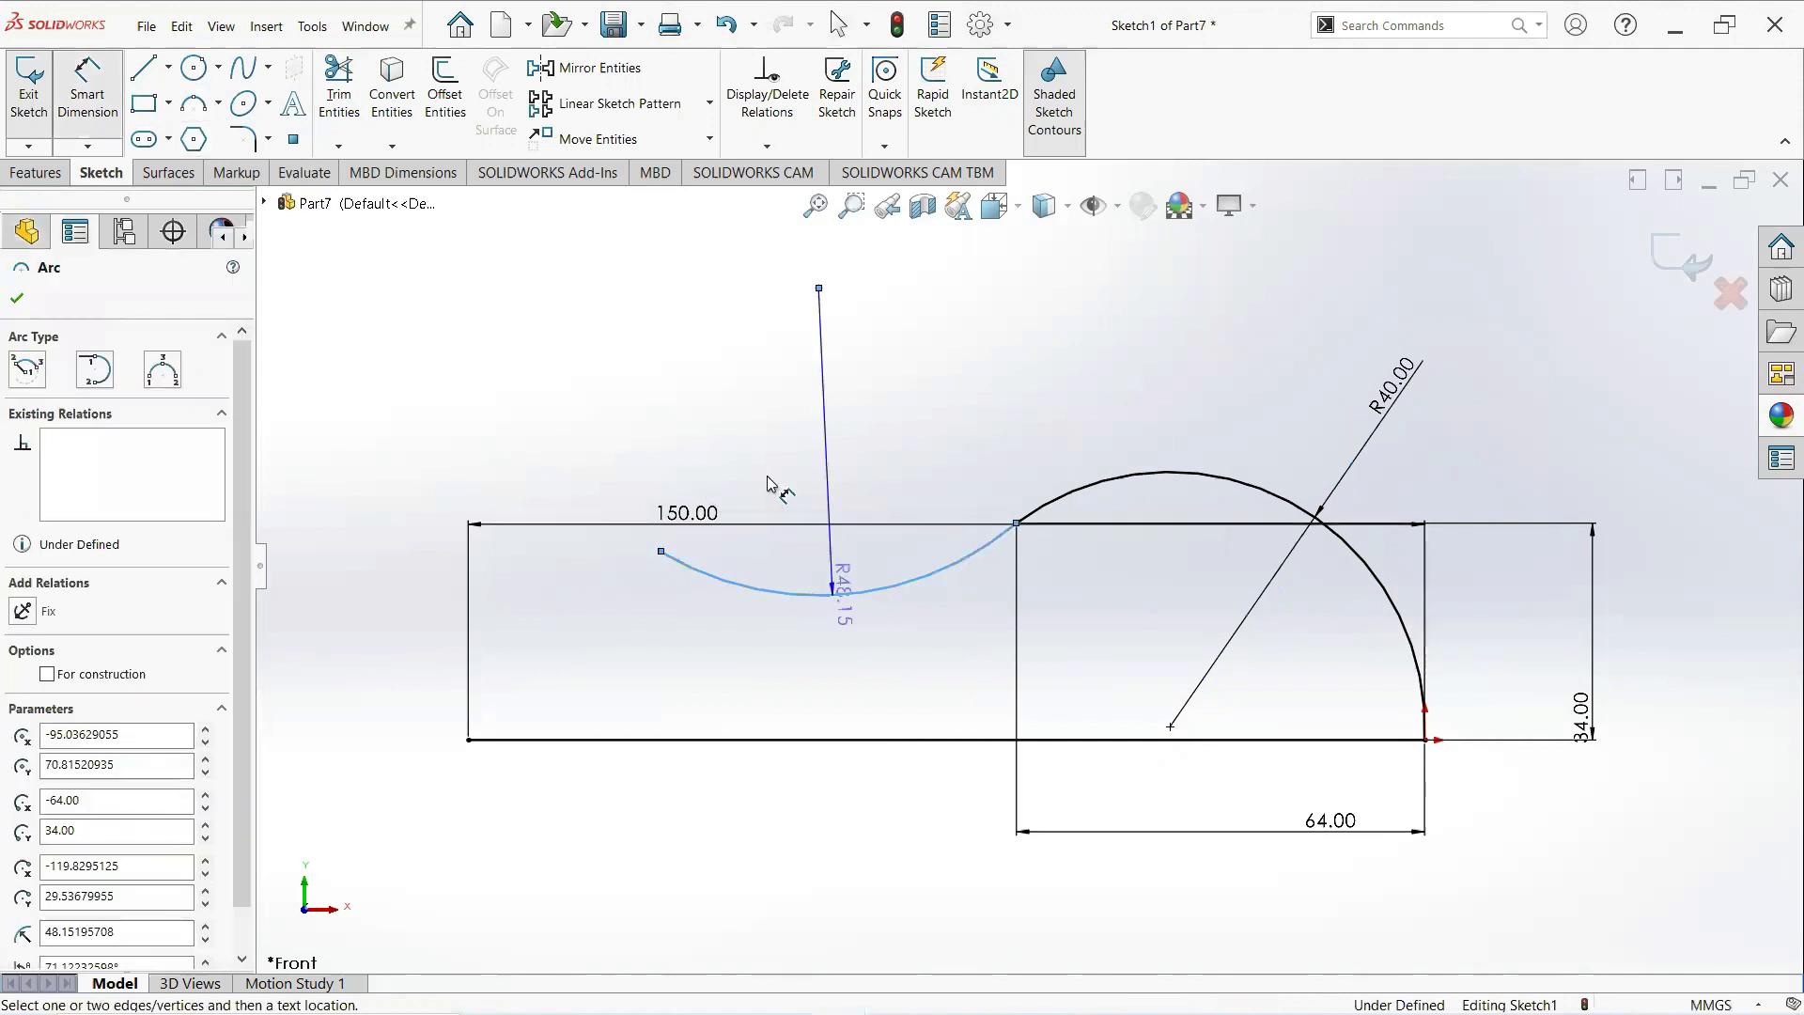
left_click(797, 489)
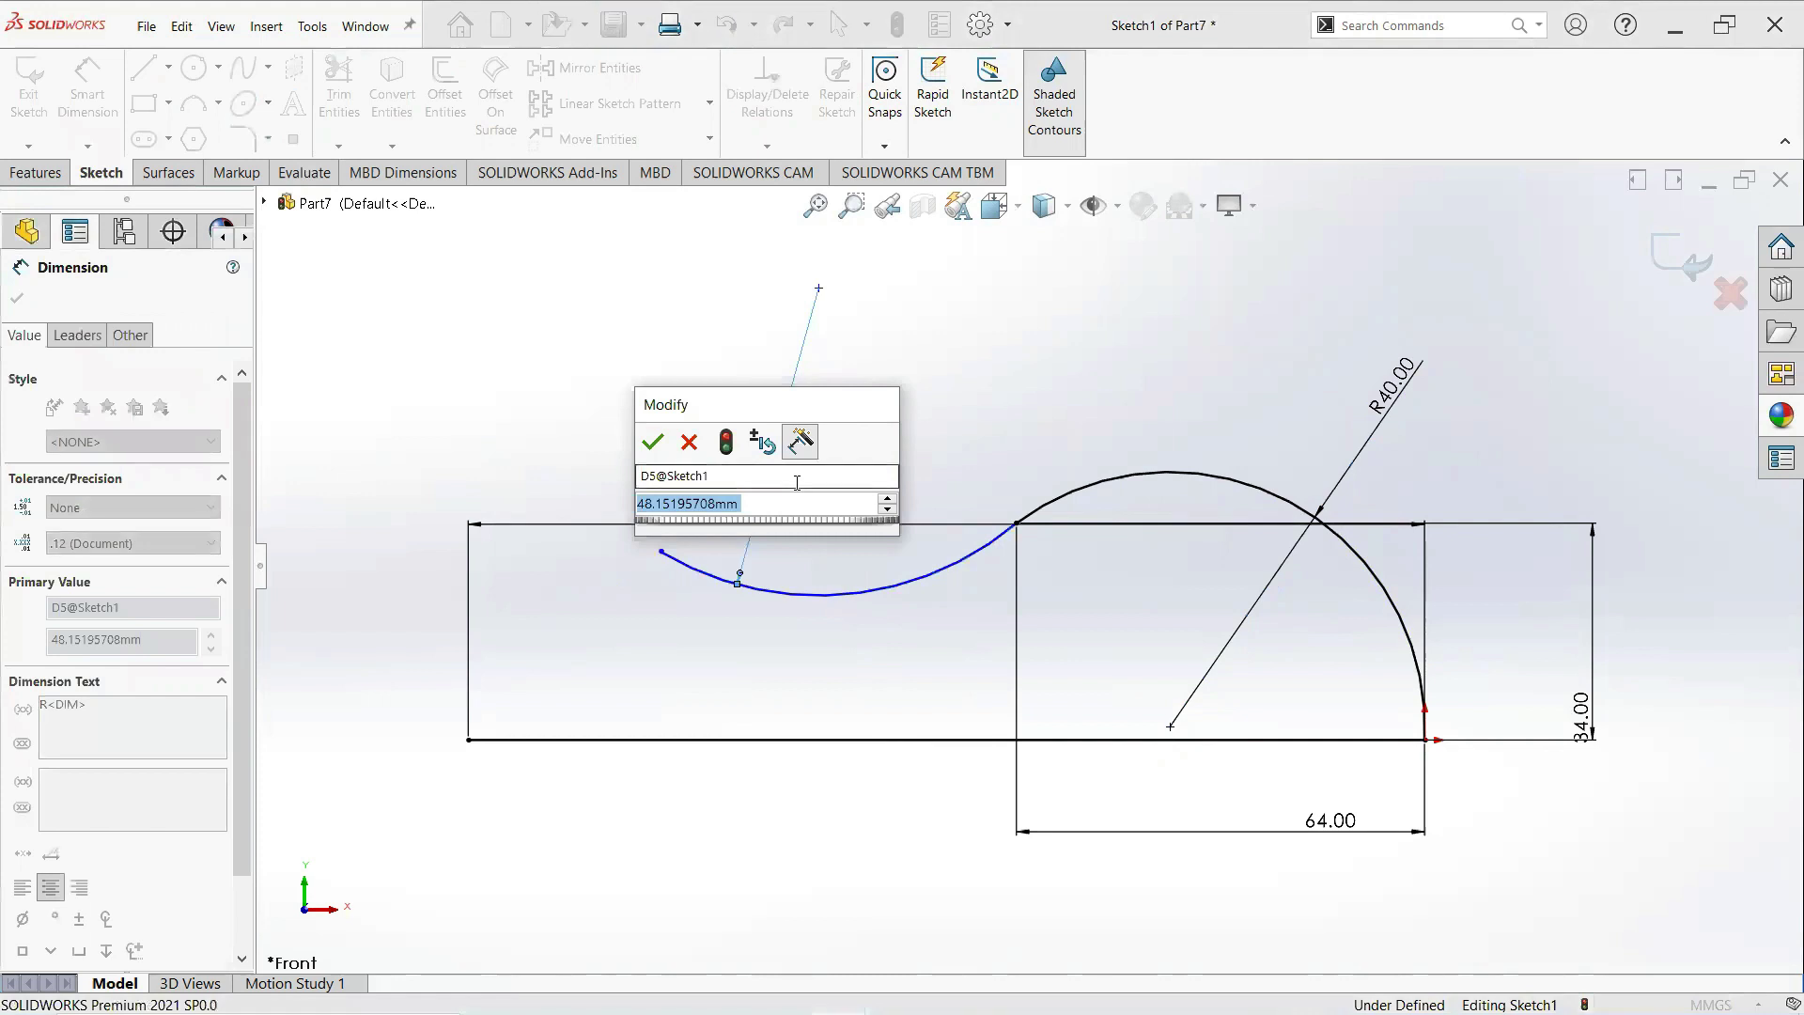
type("161")
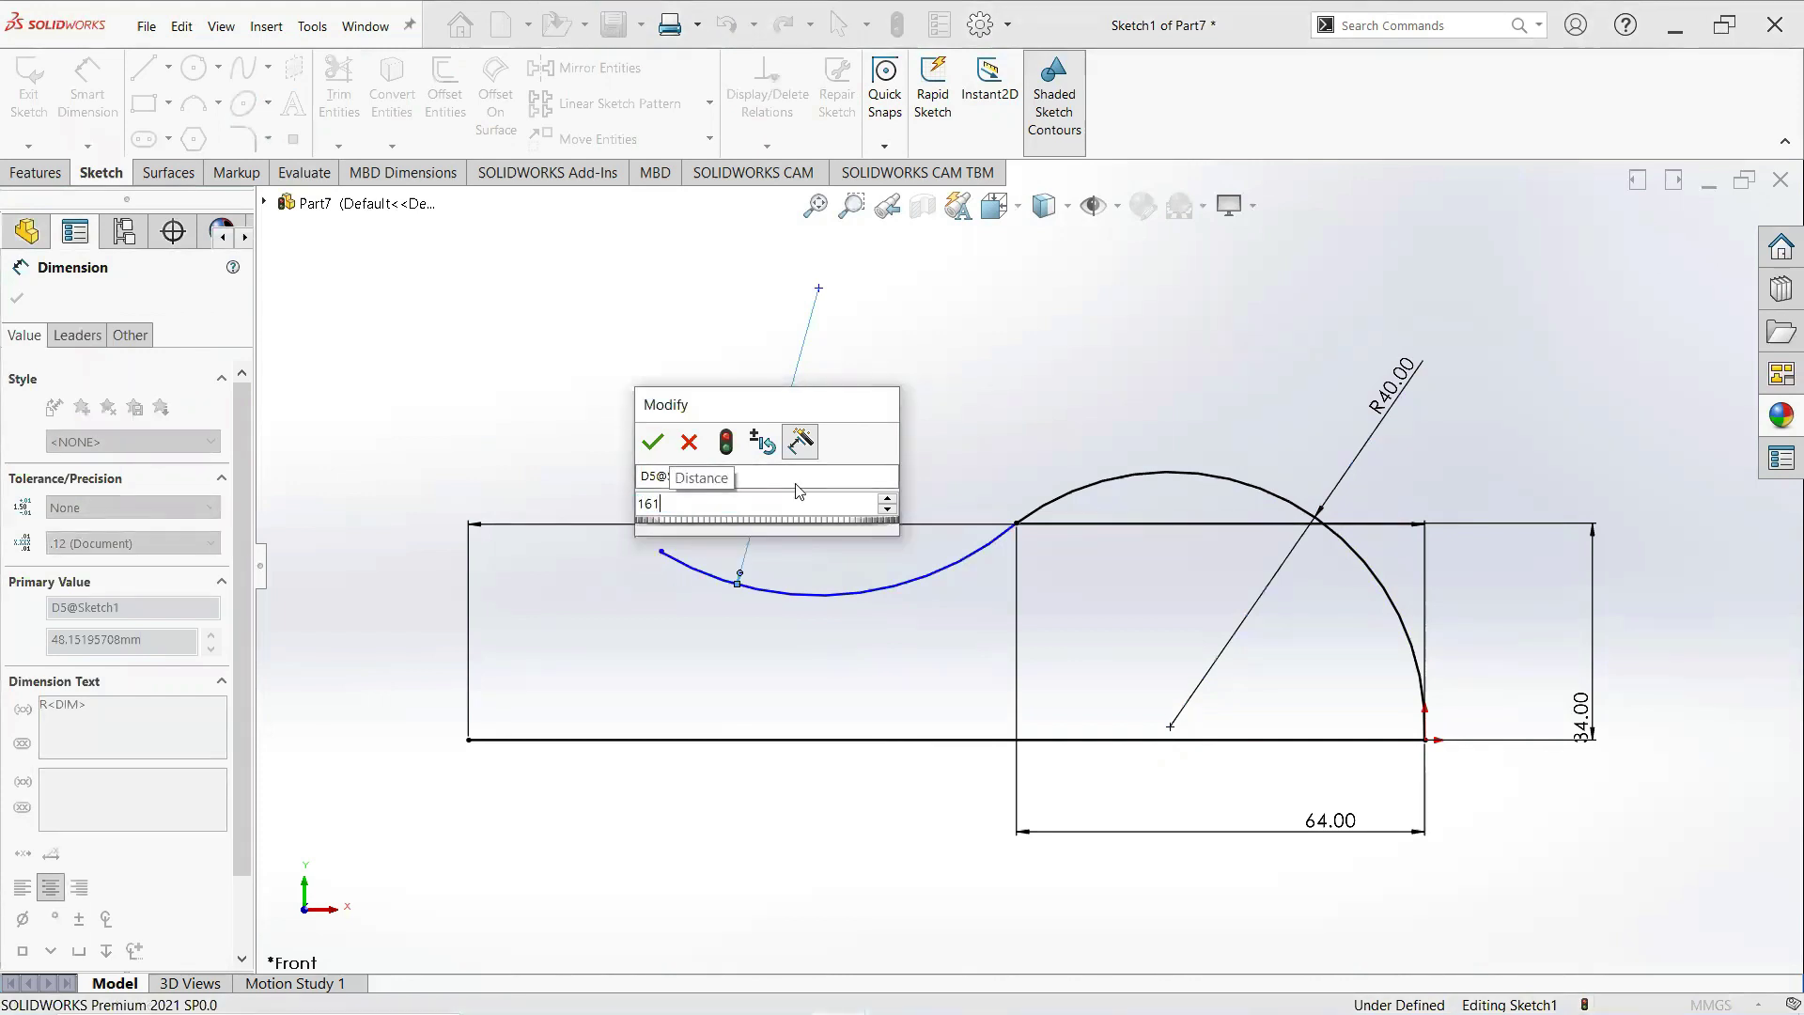
key("Escape")
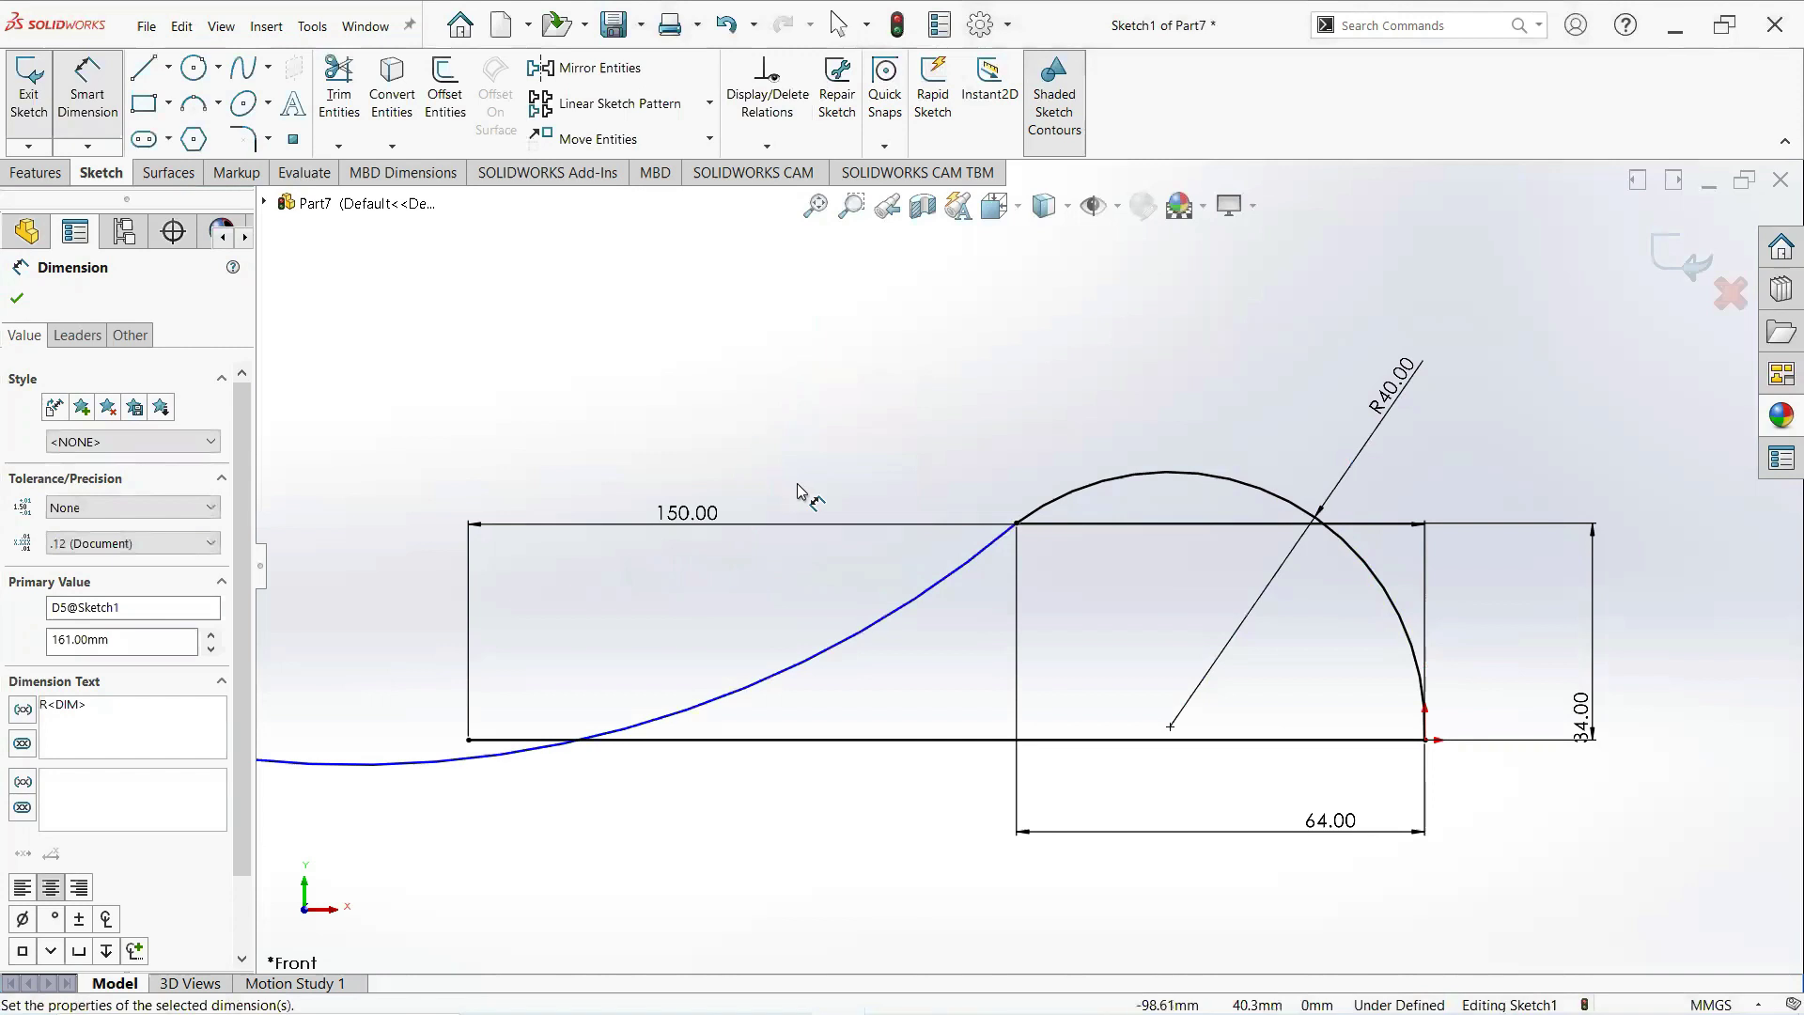
scroll(736, 608, "up", 4)
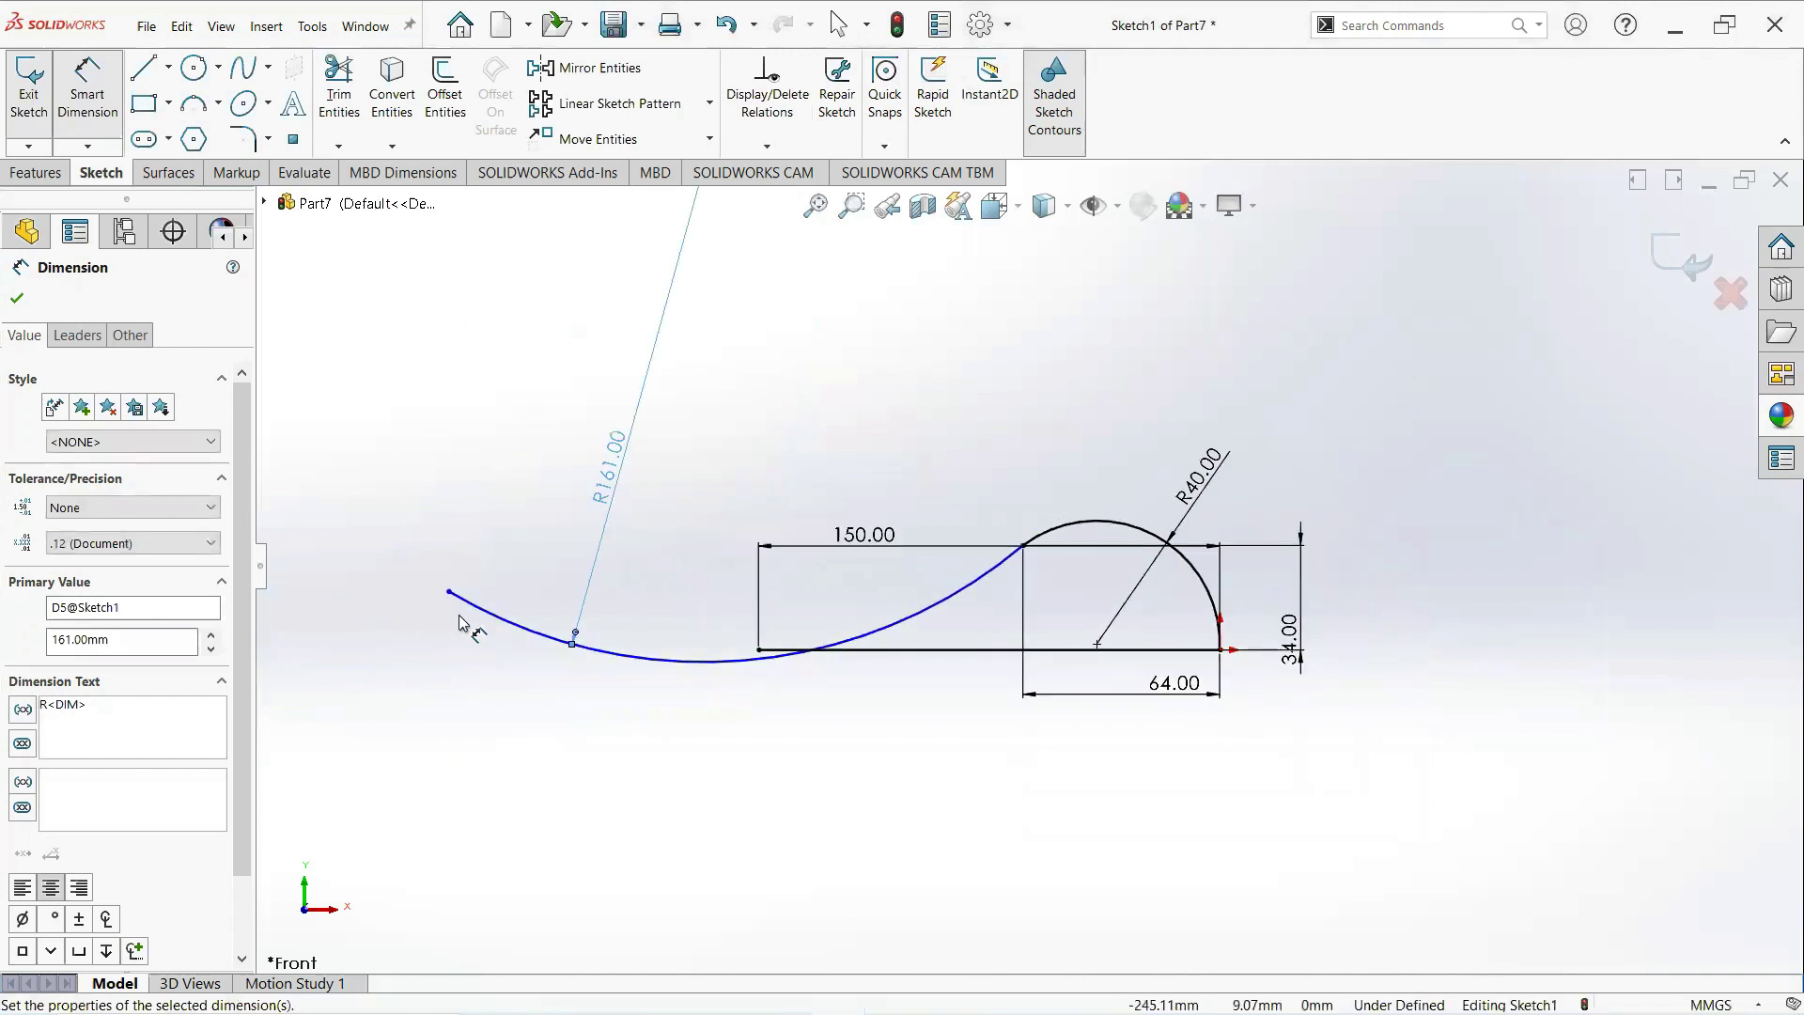
left_click(449, 593)
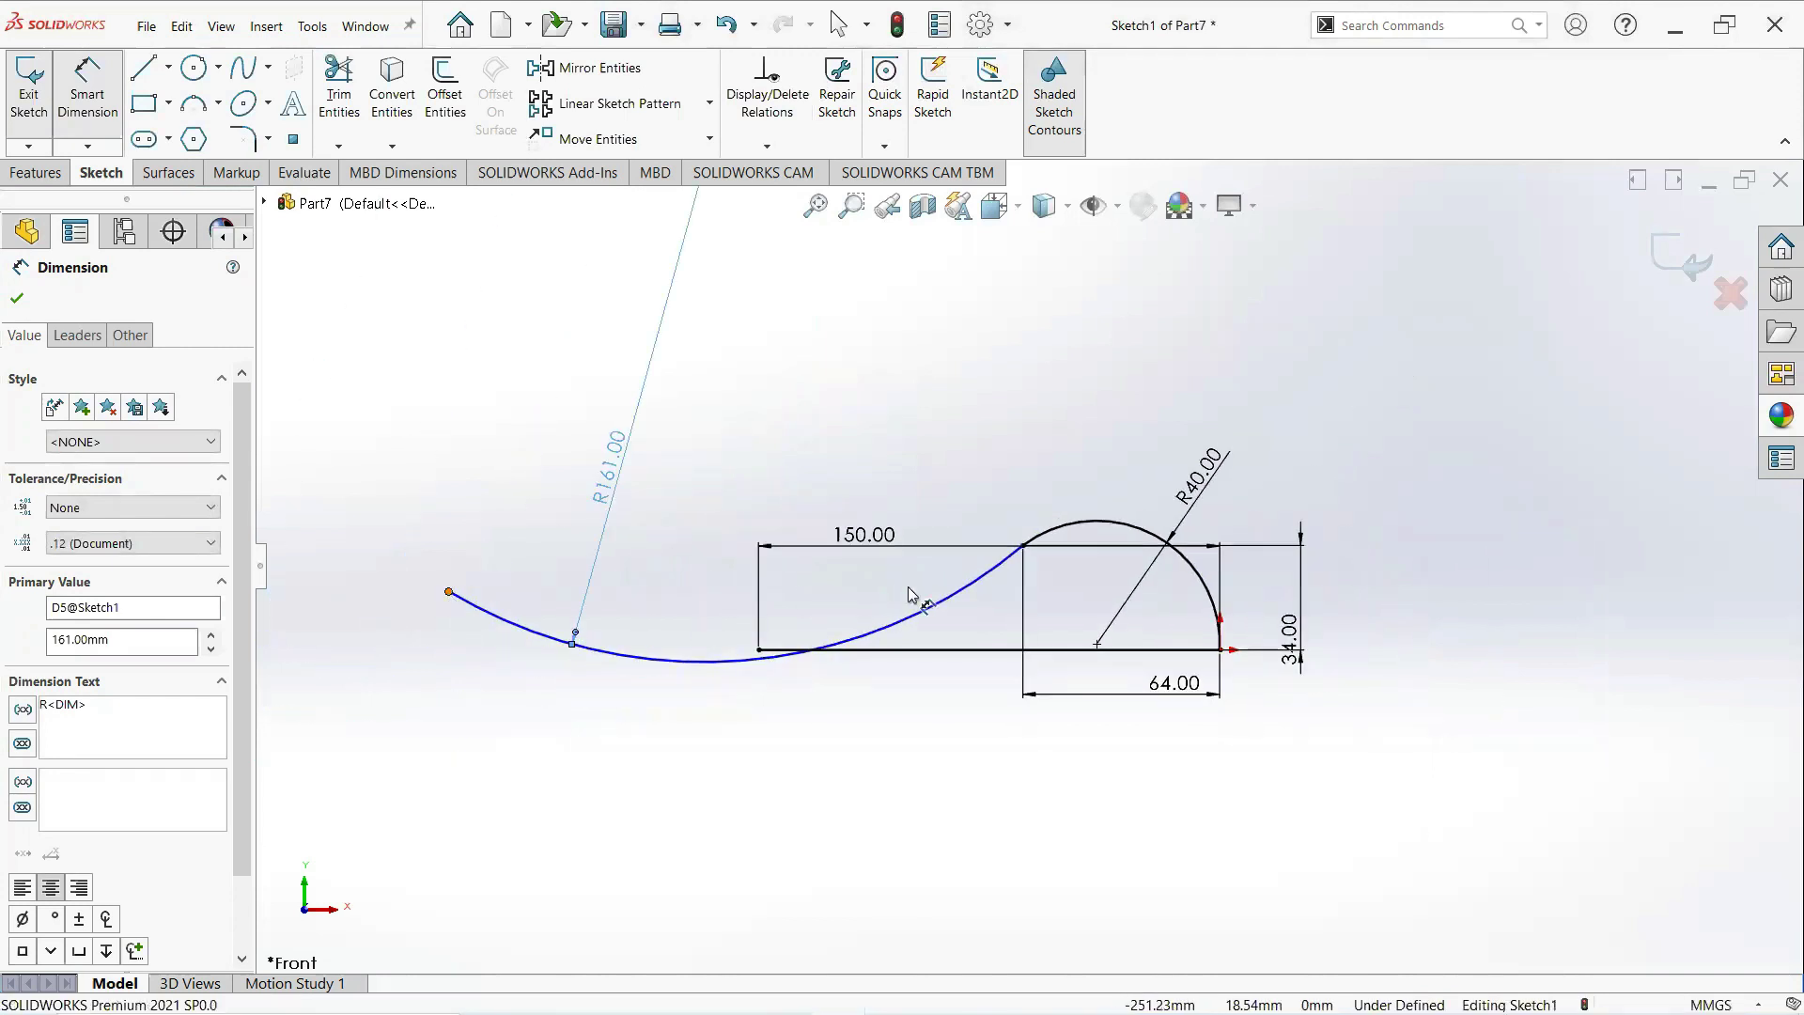
left_click(1022, 547)
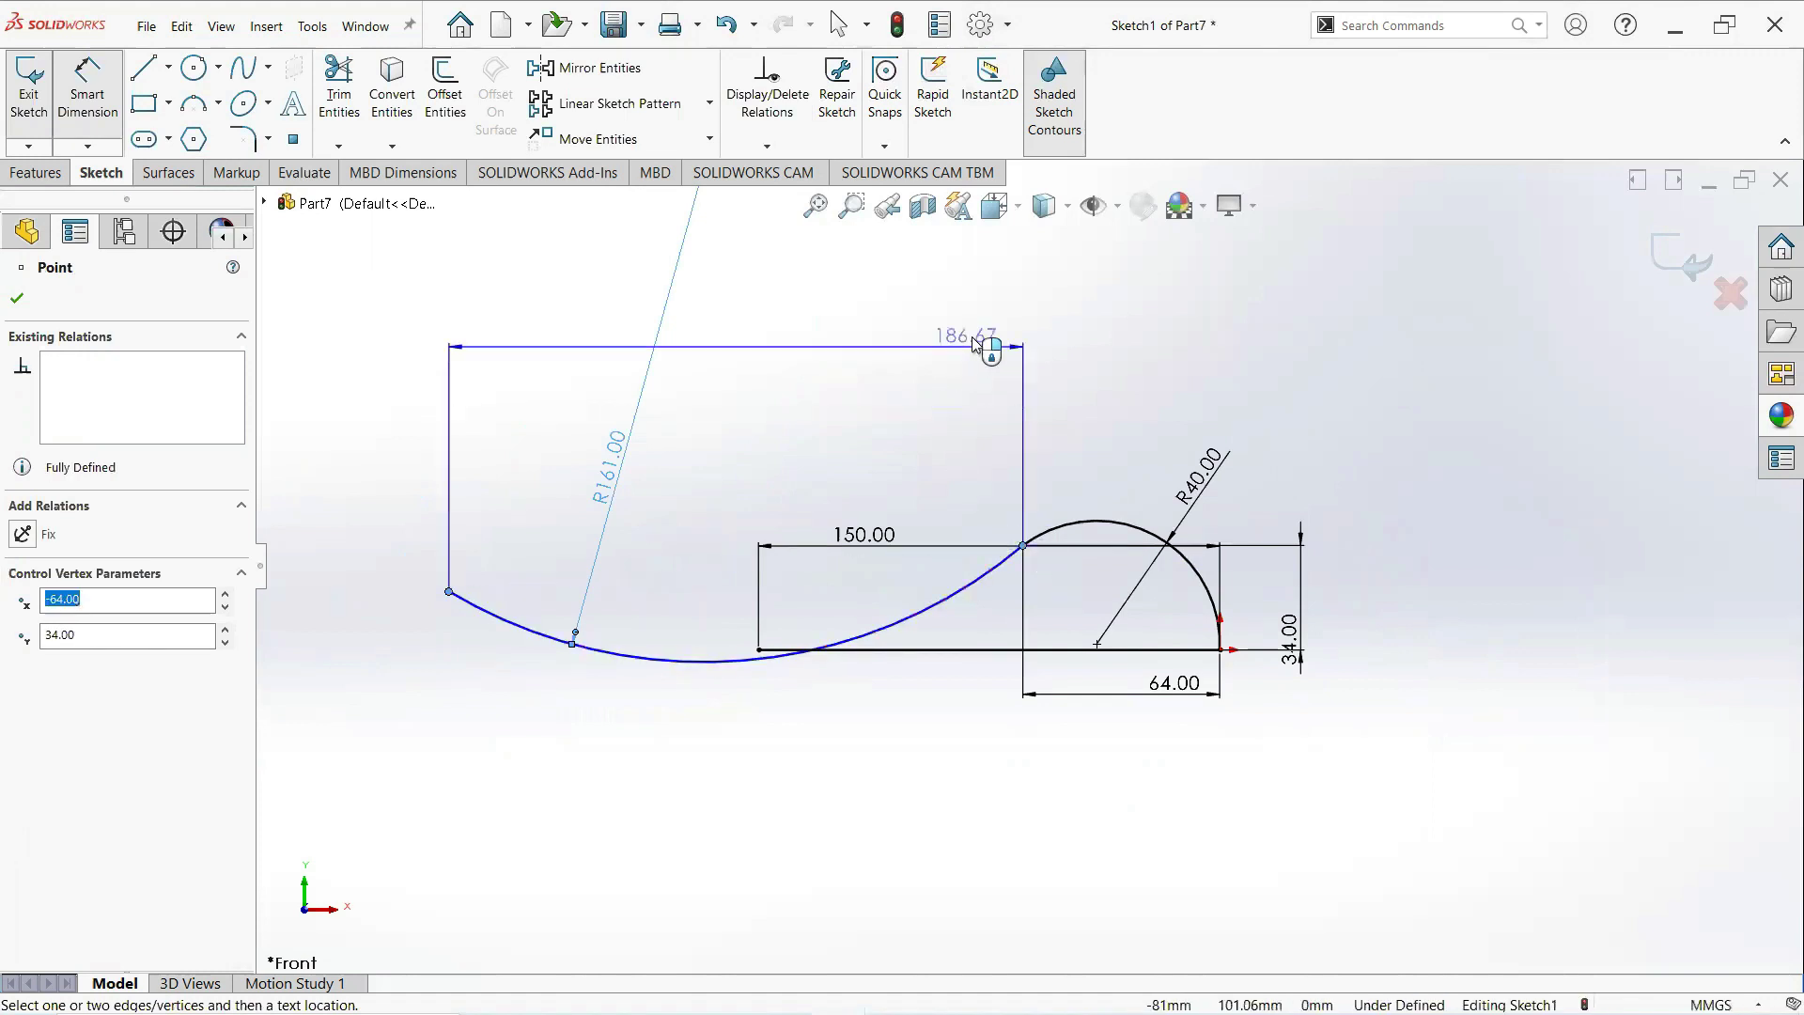
left_click(974, 344)
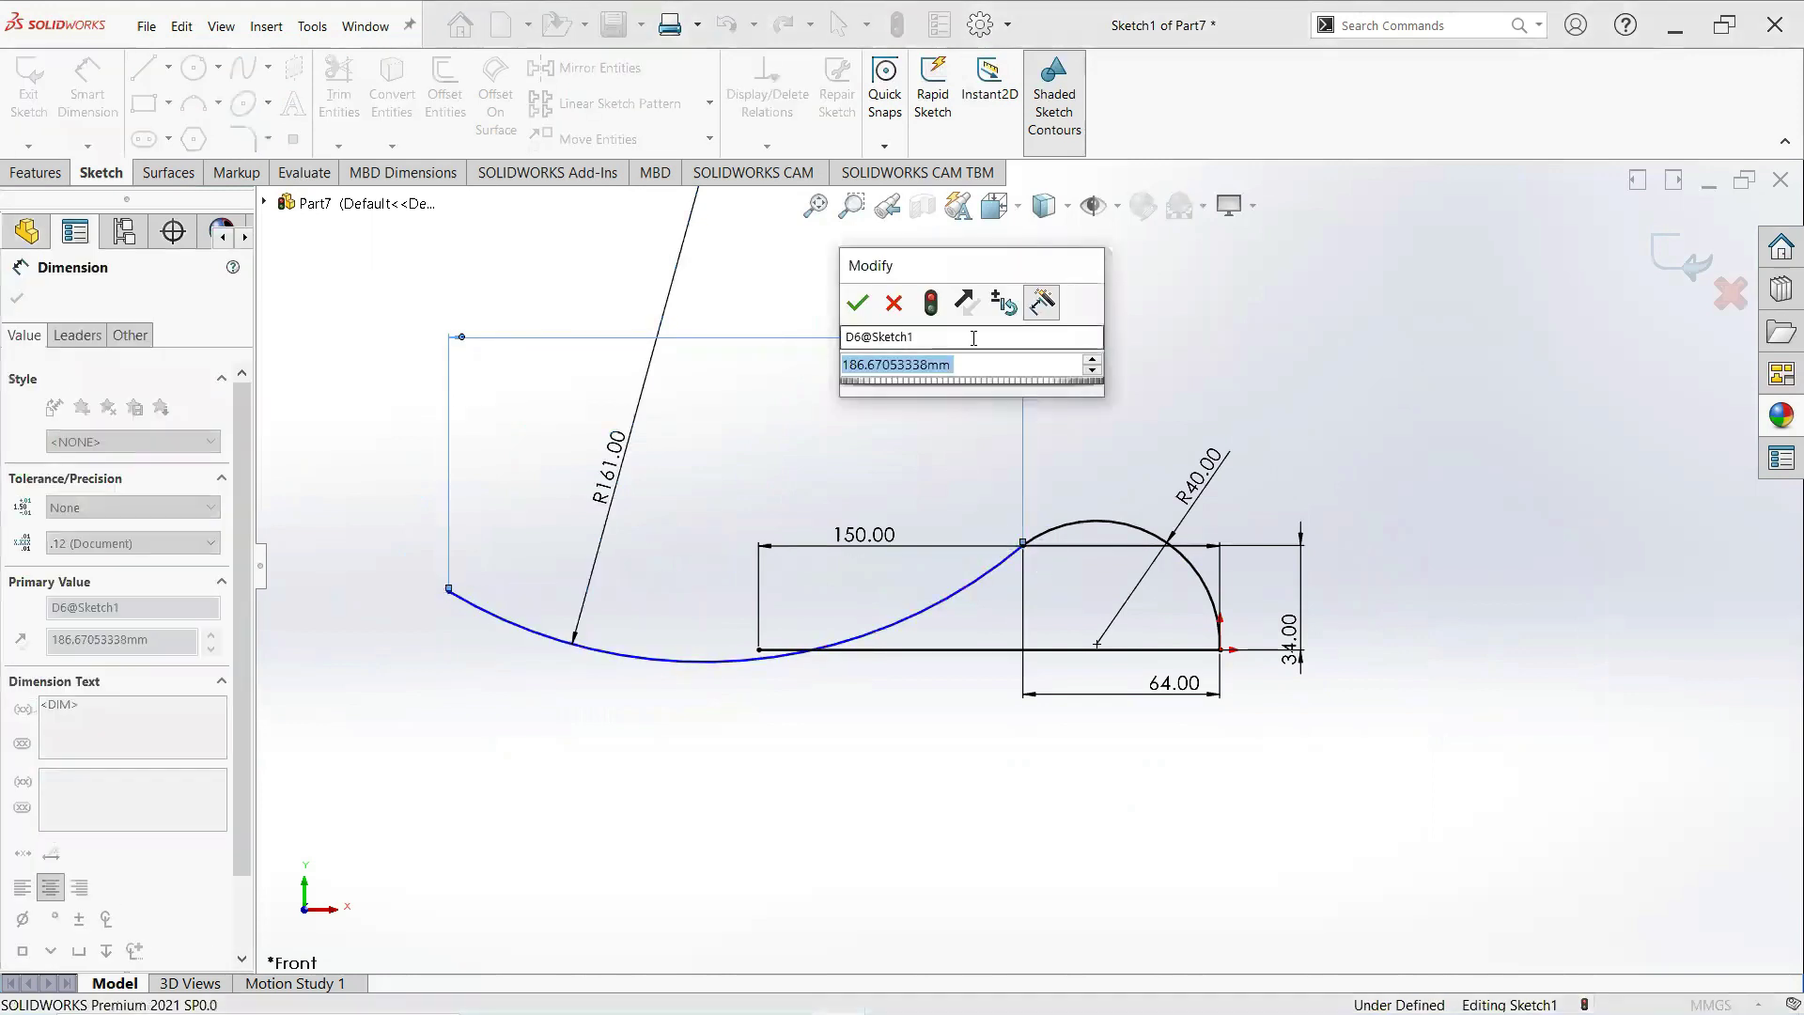
type("58")
key("Return")
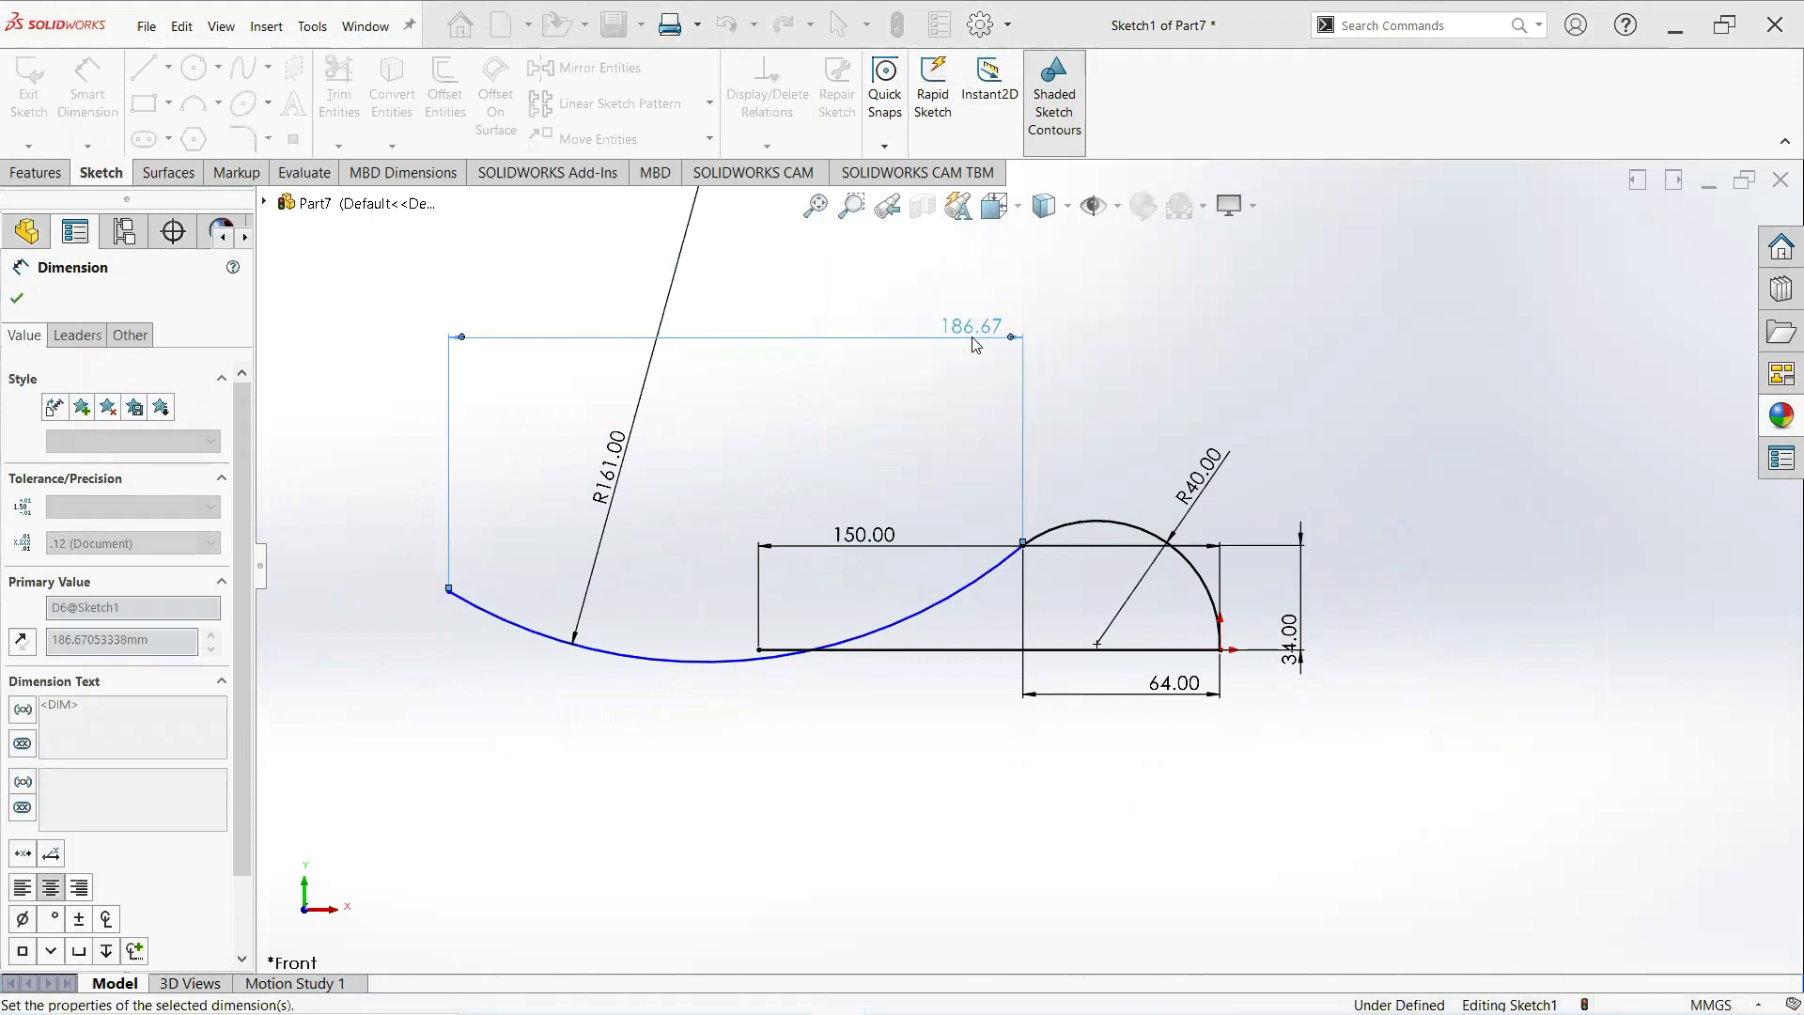
Add the 16 mm vertical drop between the new arc's ends.
scroll(1039, 564, "down", 4)
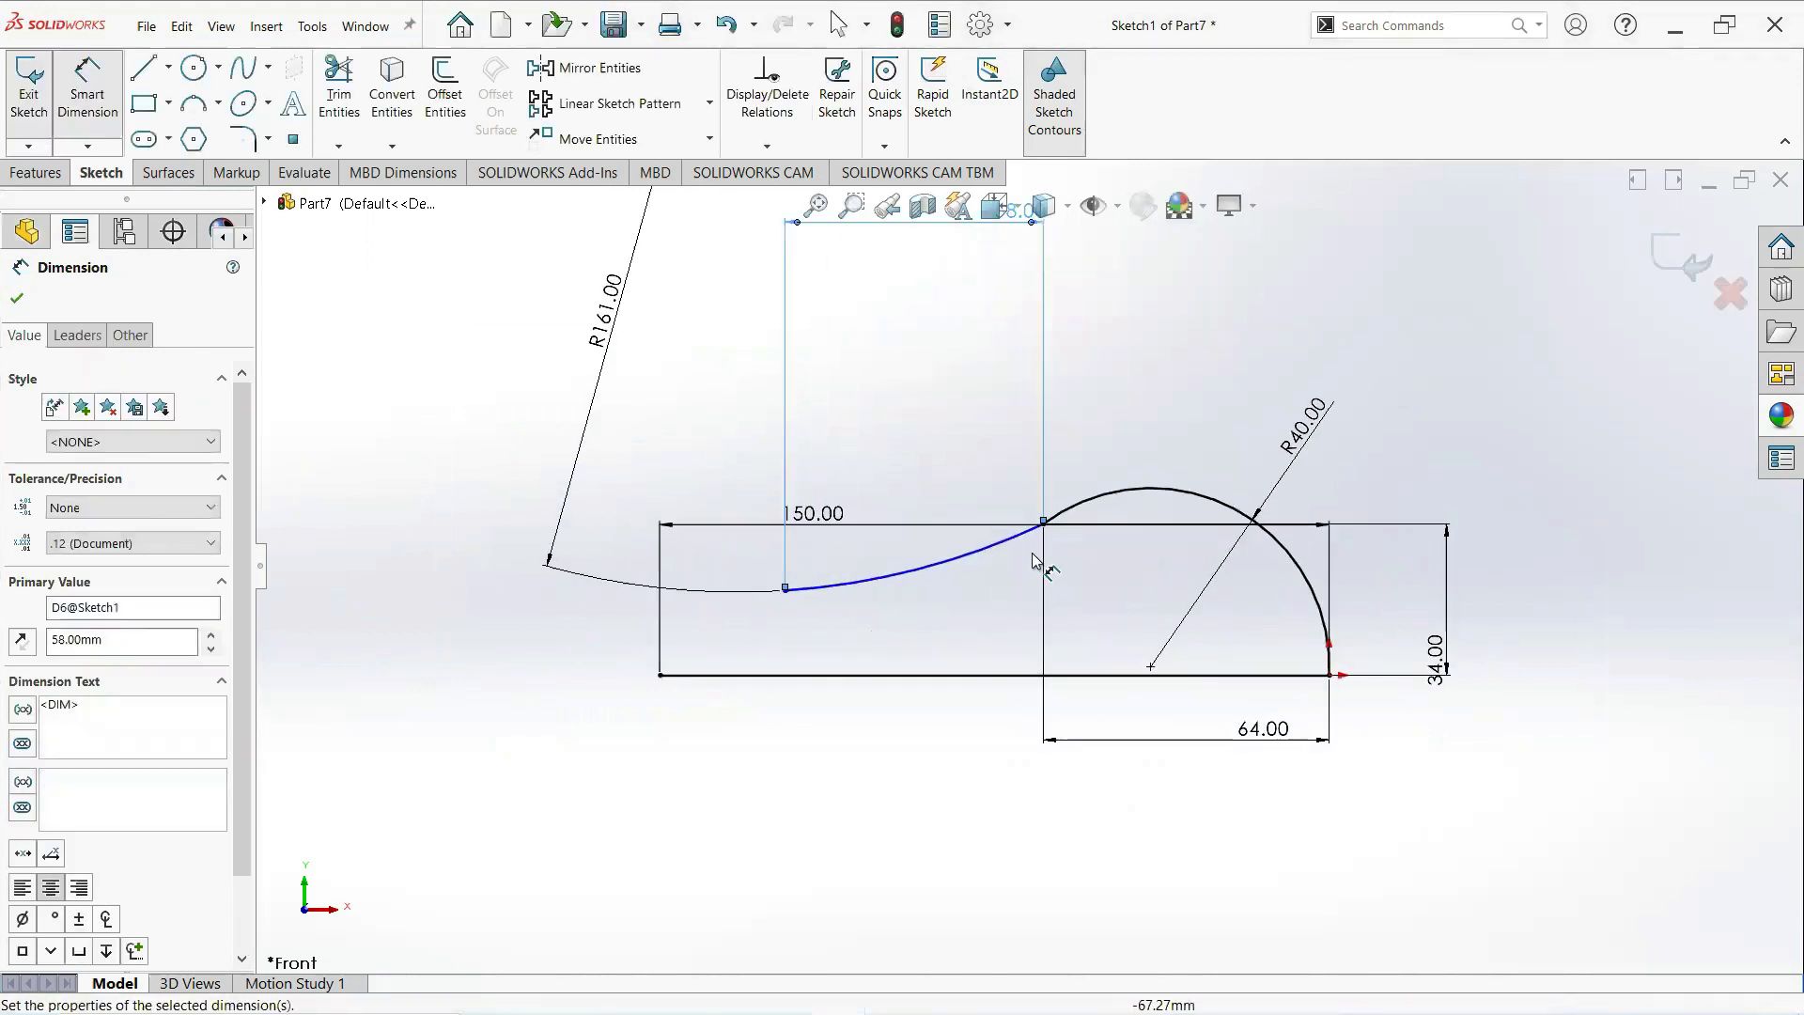
scroll(1052, 530, "down", 2)
left_click(1041, 511)
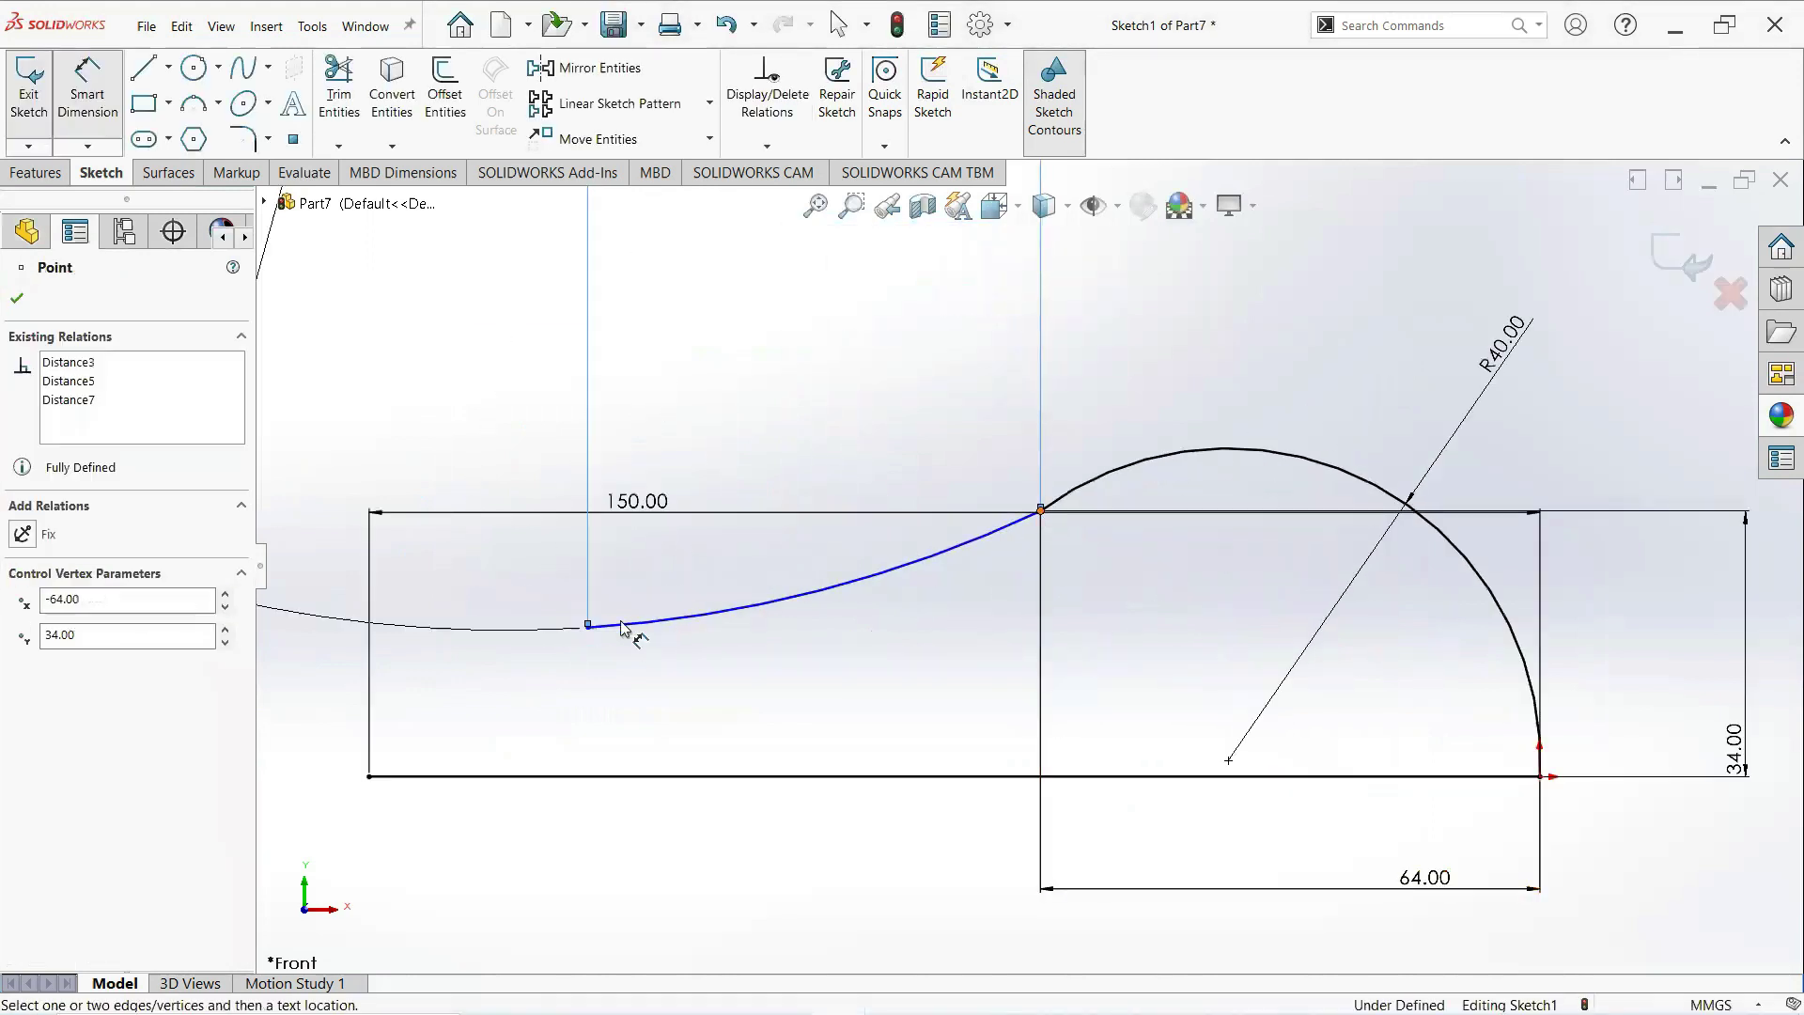
left_click(589, 625)
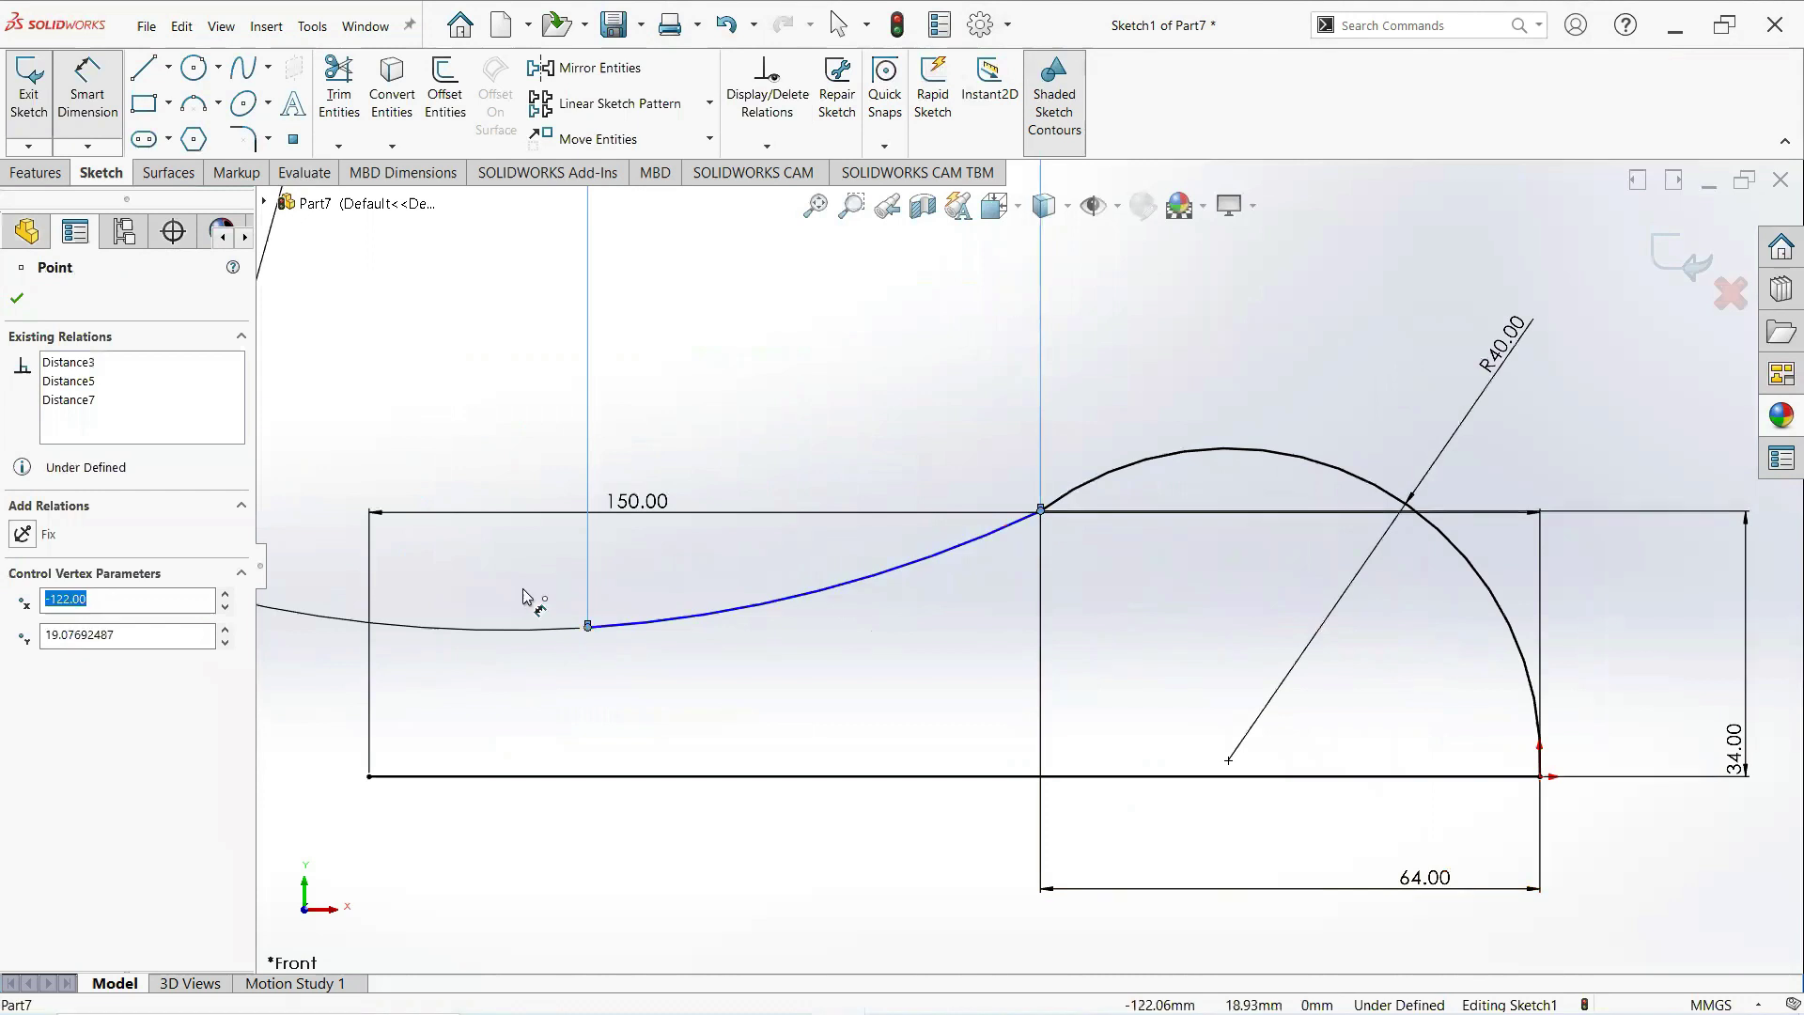
left_click(301, 556)
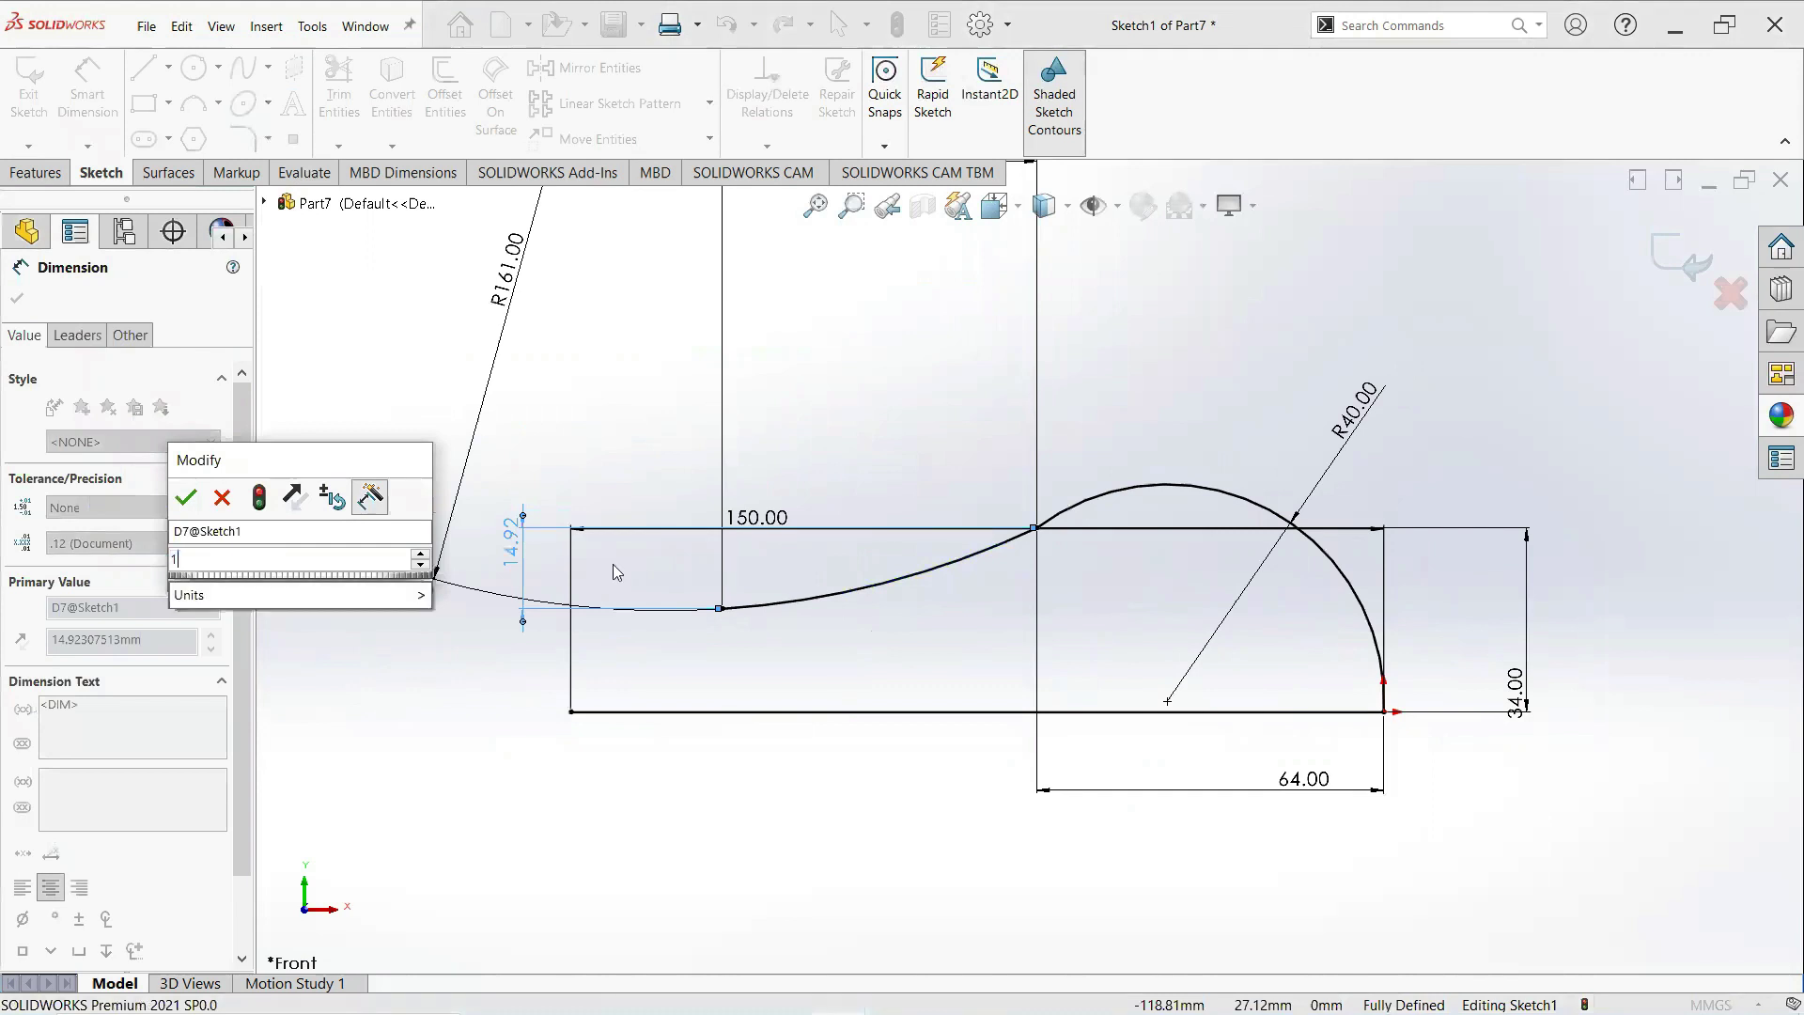
key("Return")
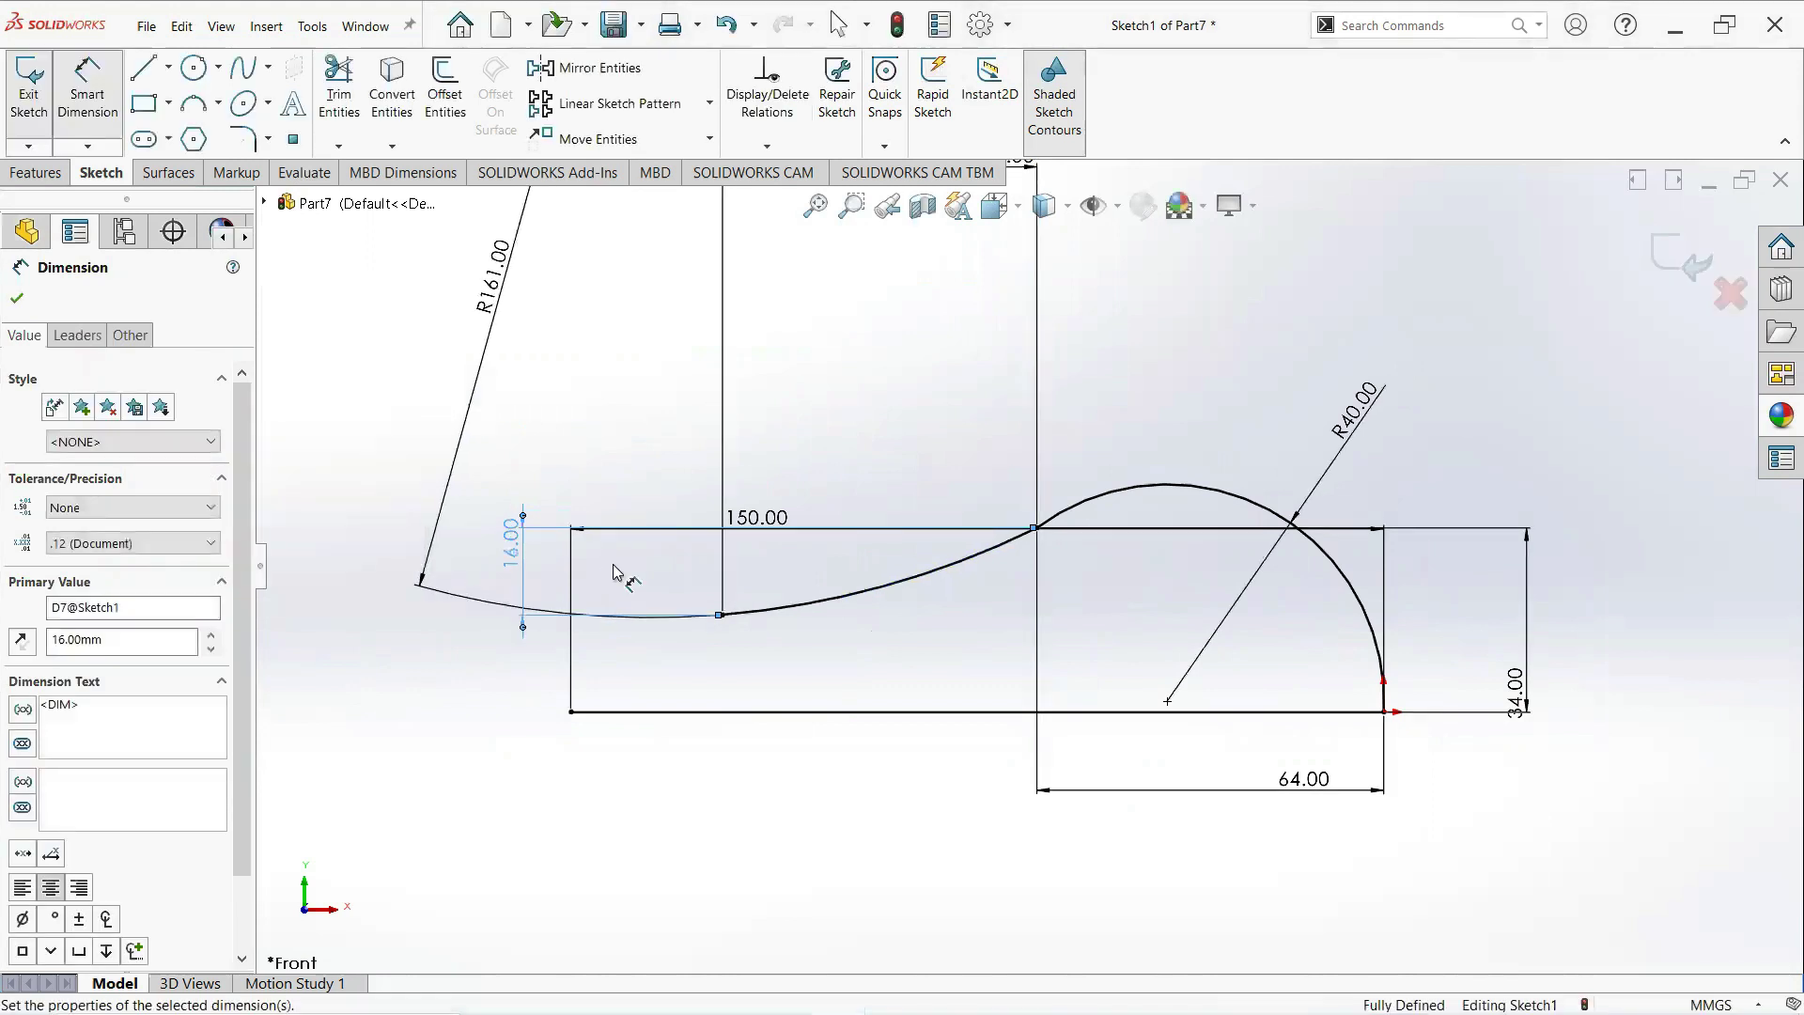
left_click(17, 297)
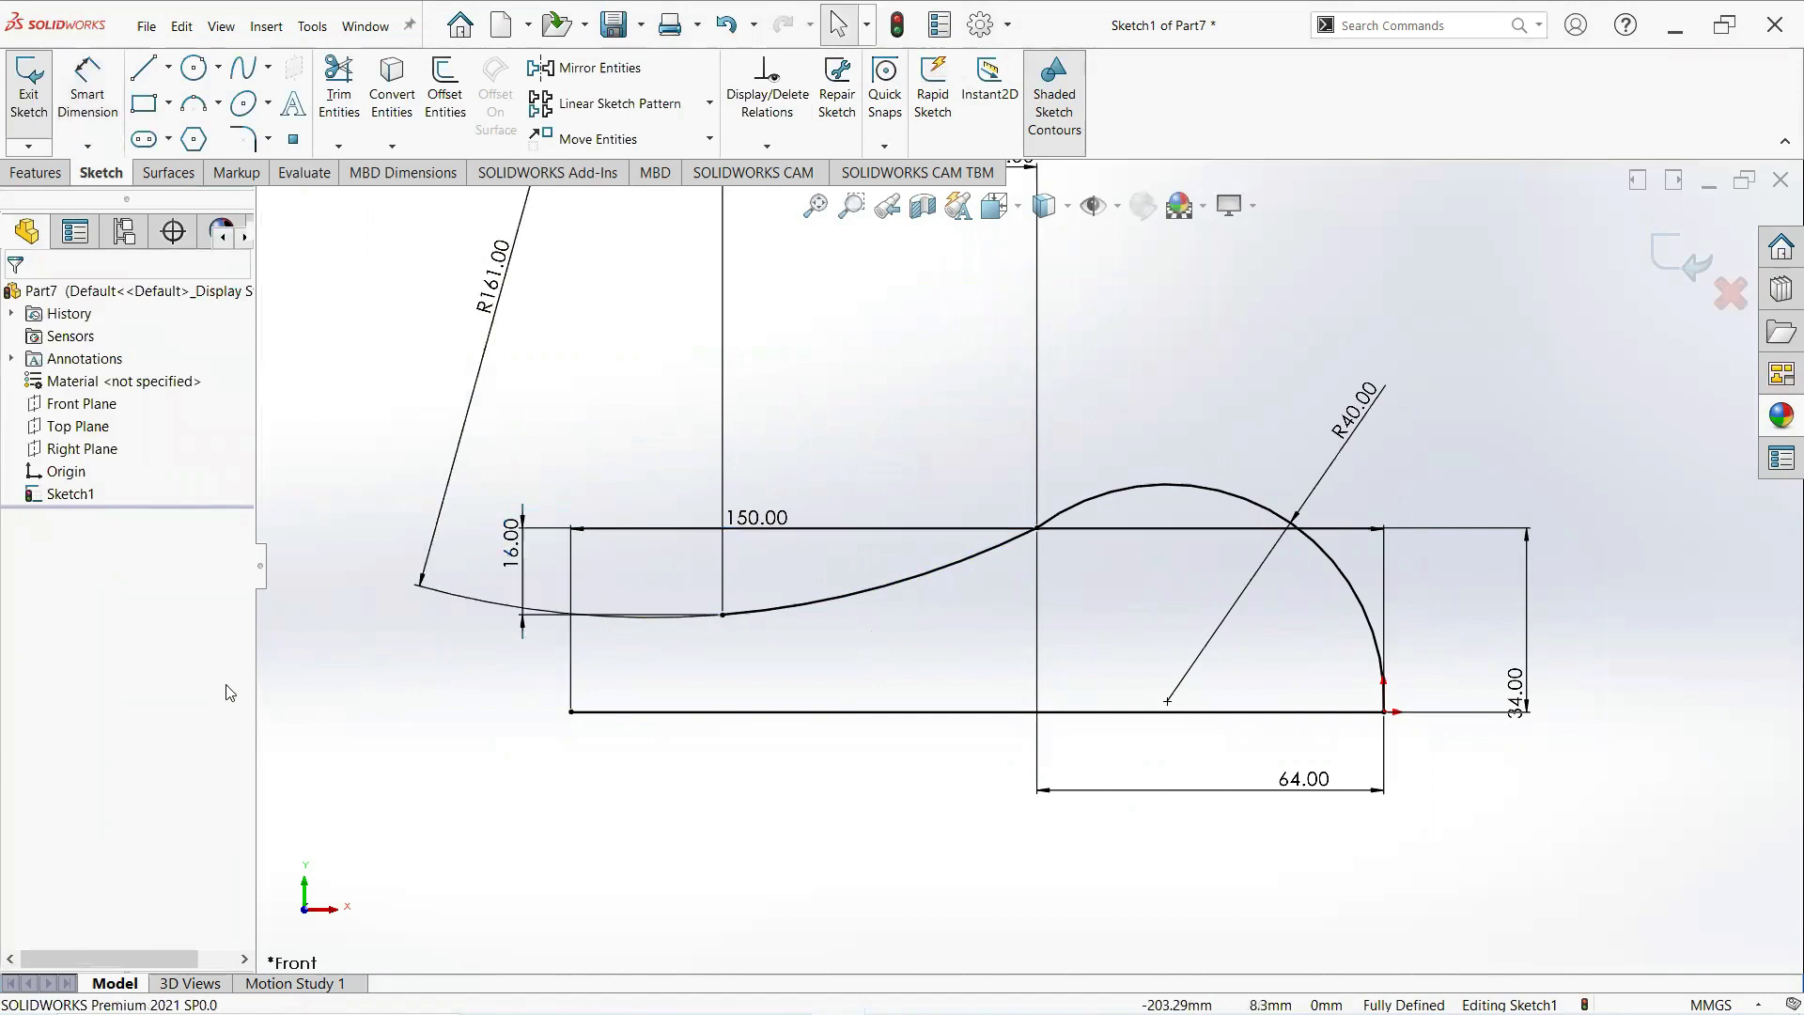
Draw a small three-point arc dropping from the curve's left end.
left_click(199, 111)
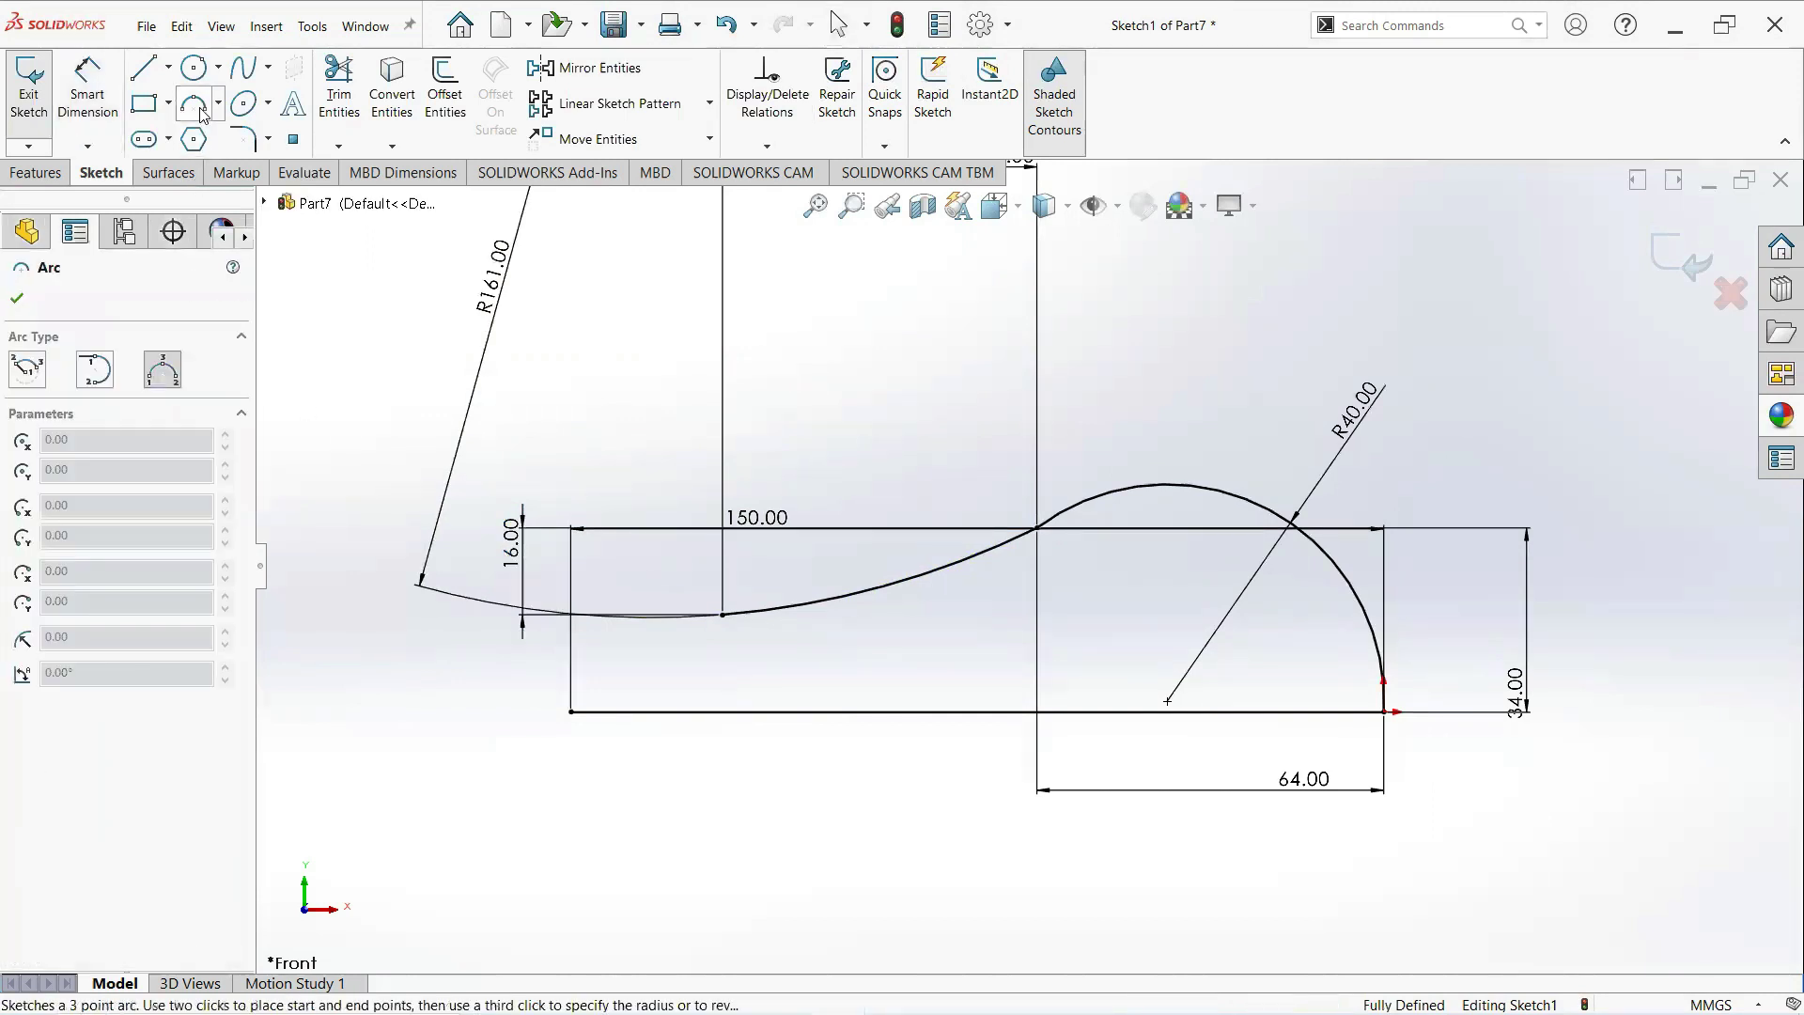
left_click(723, 615)
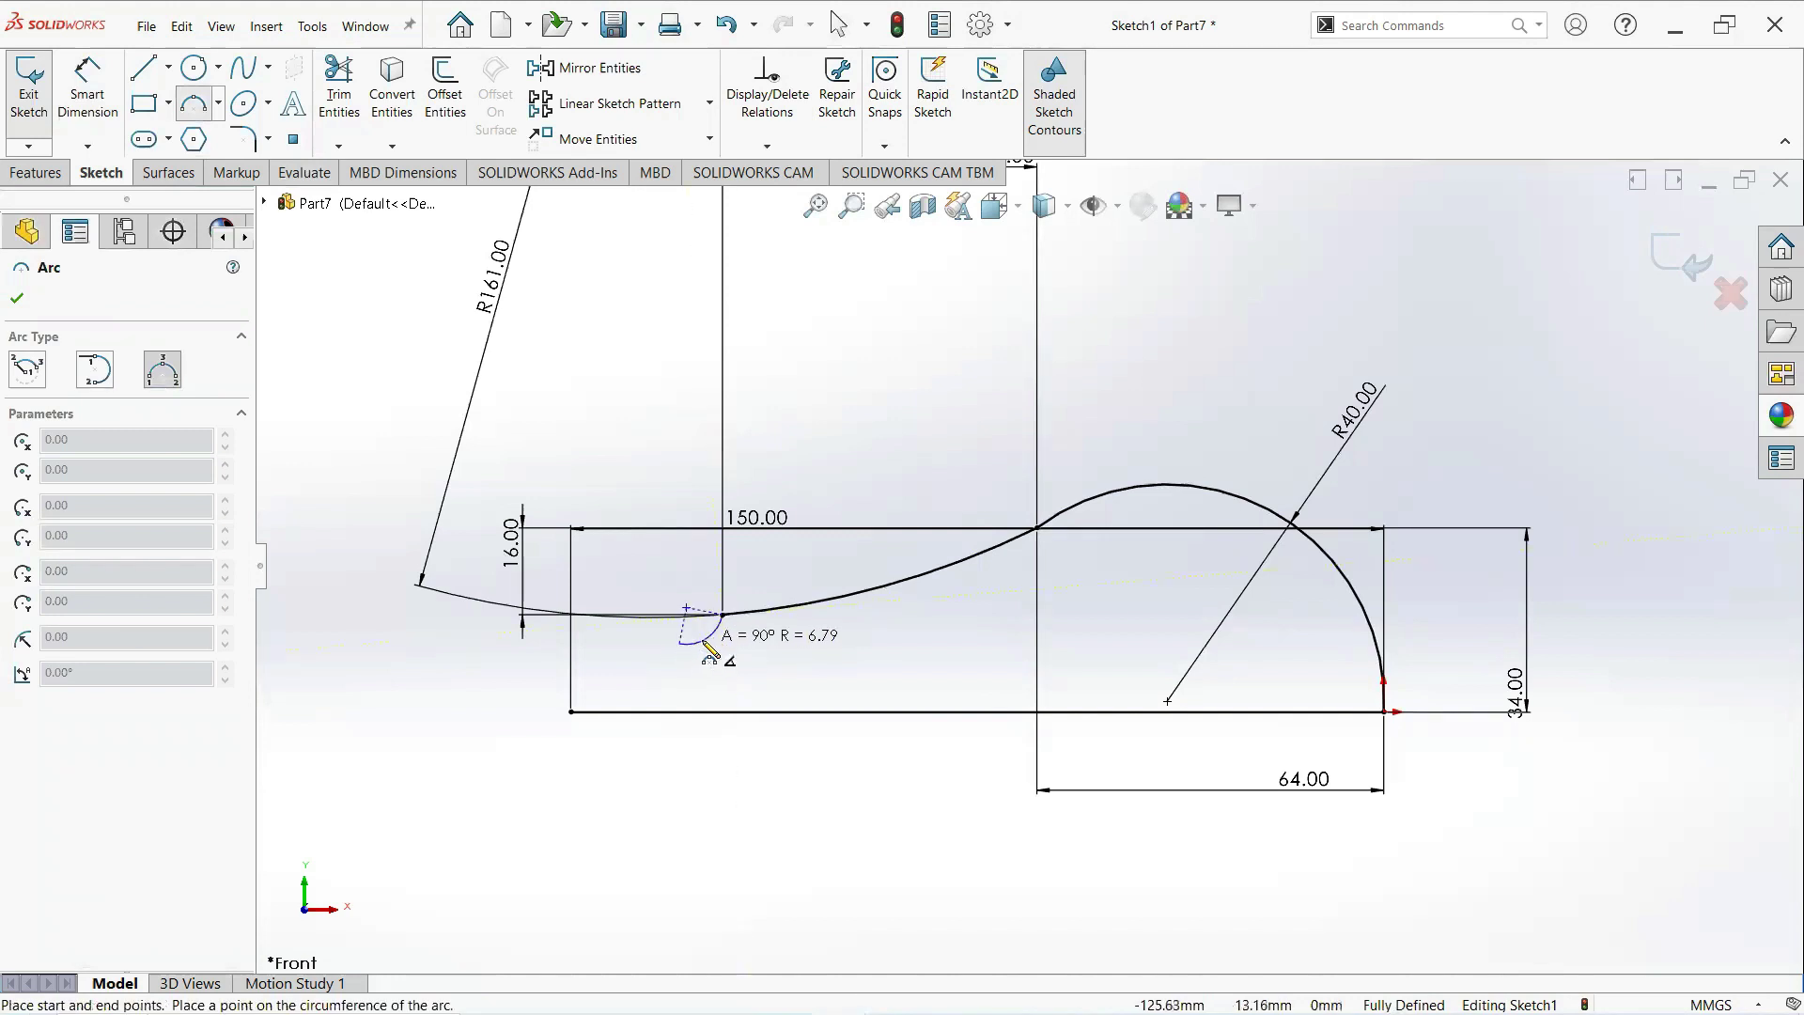
left_click(706, 658)
right_click(708, 645)
left_click(743, 656)
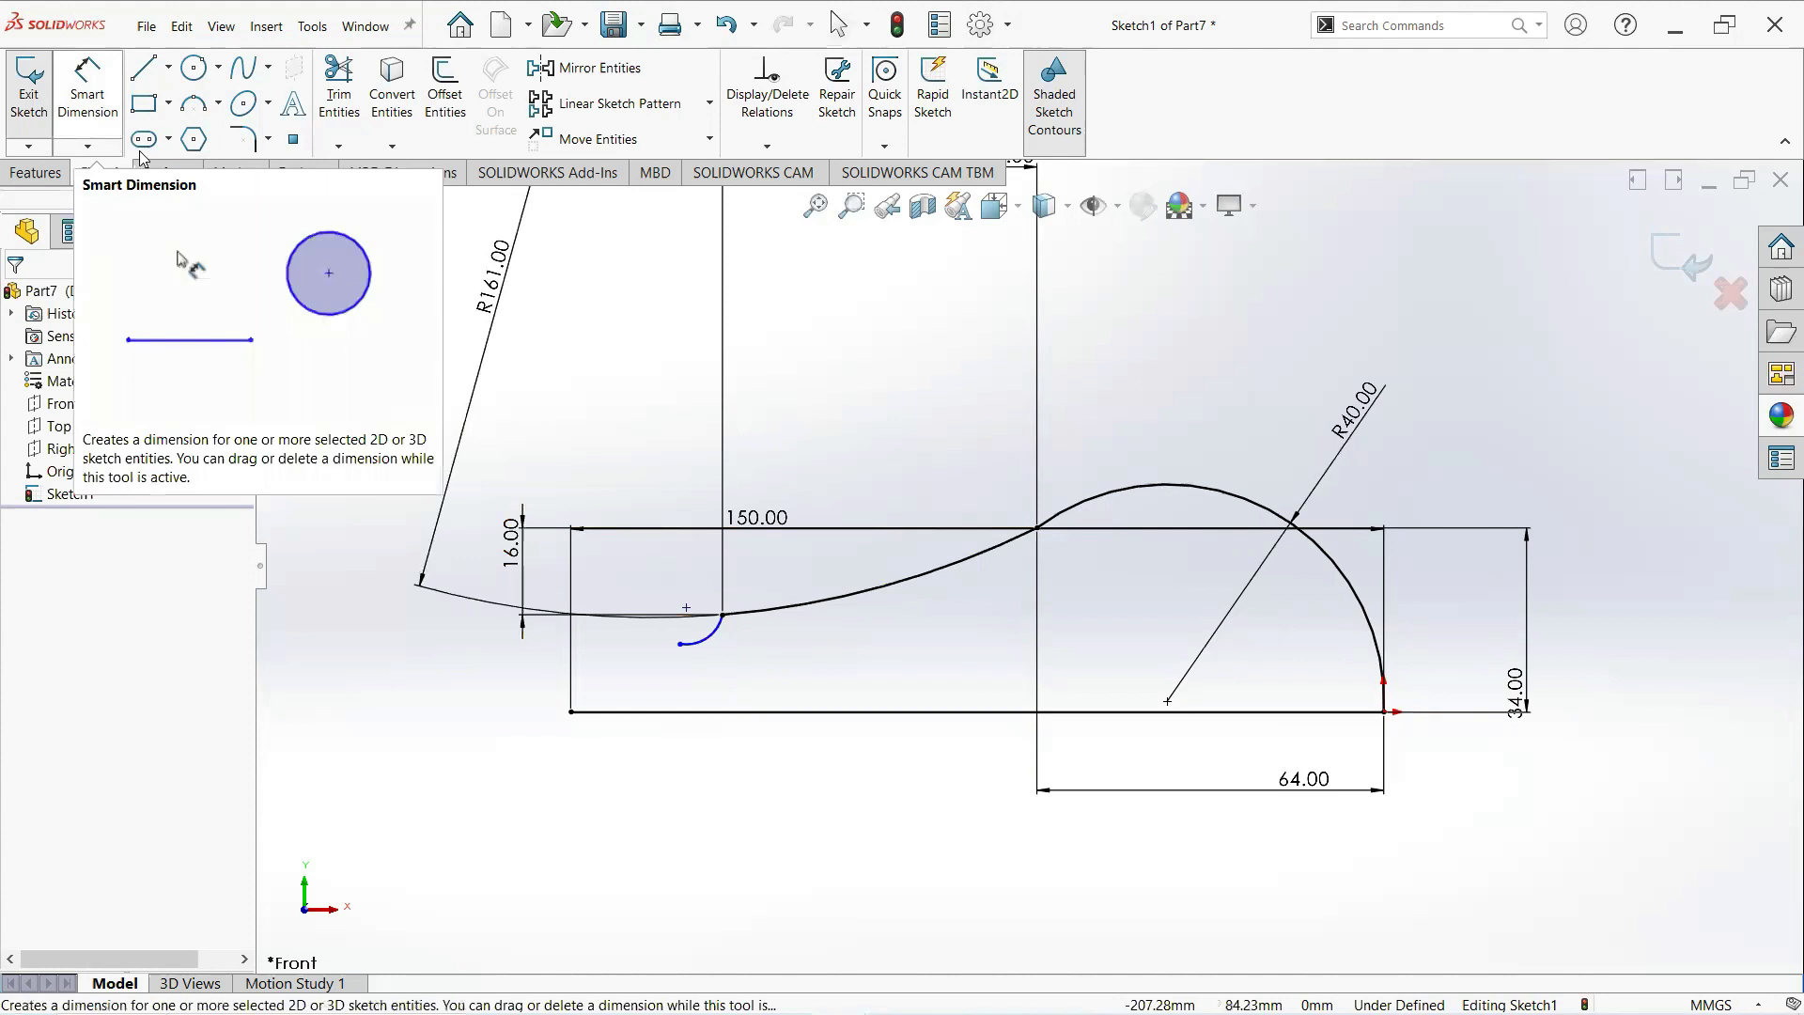
Dimension the small arc's radius to 6 mm.
left_click(94, 127)
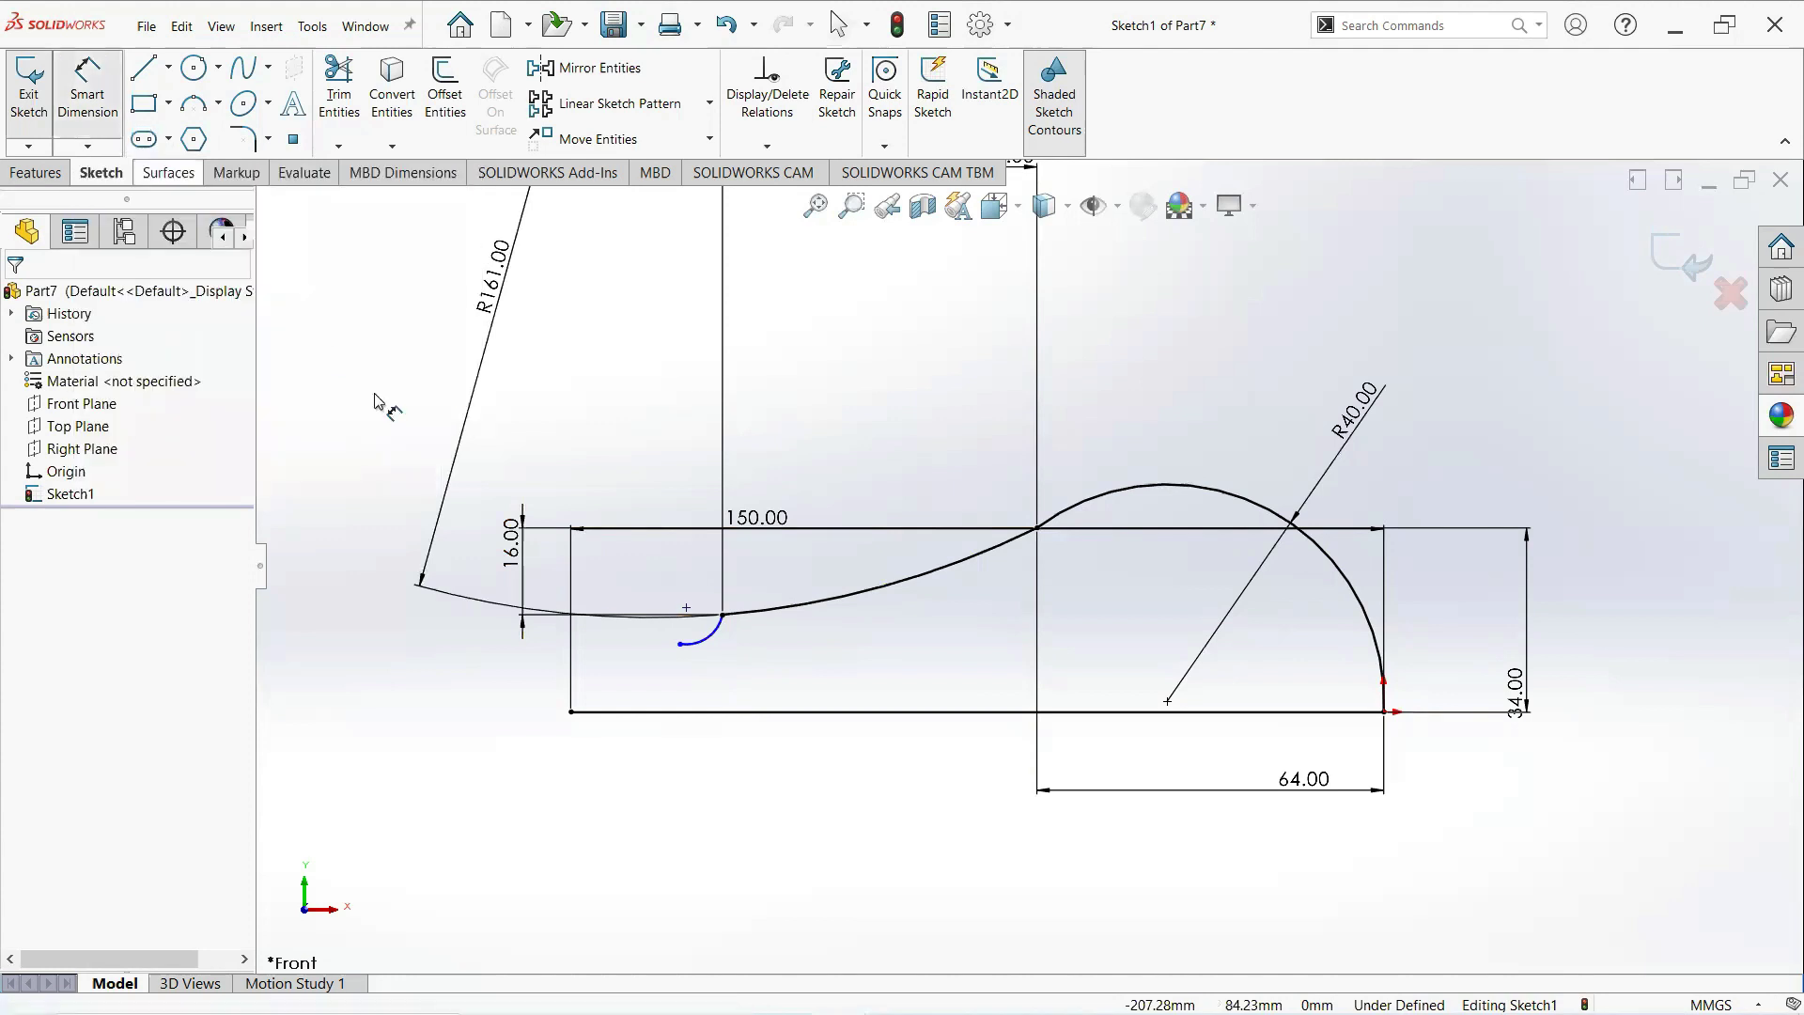
left_click(711, 636)
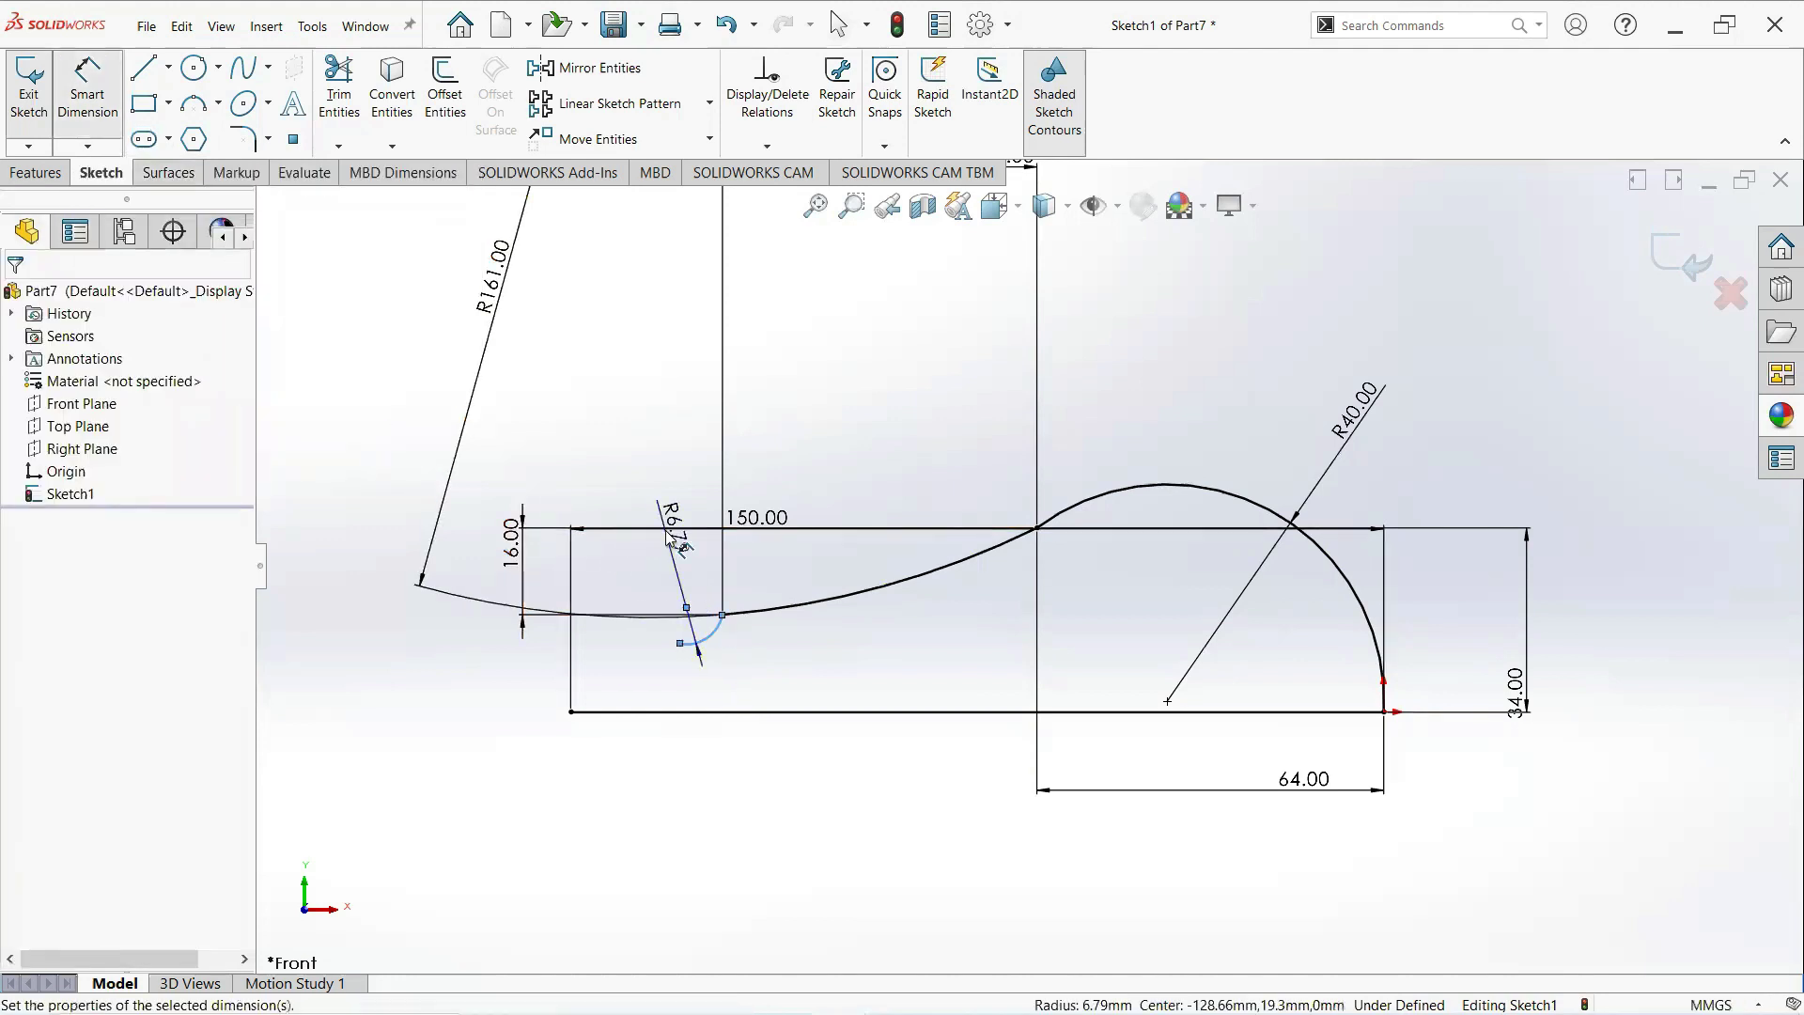
left_click(669, 532)
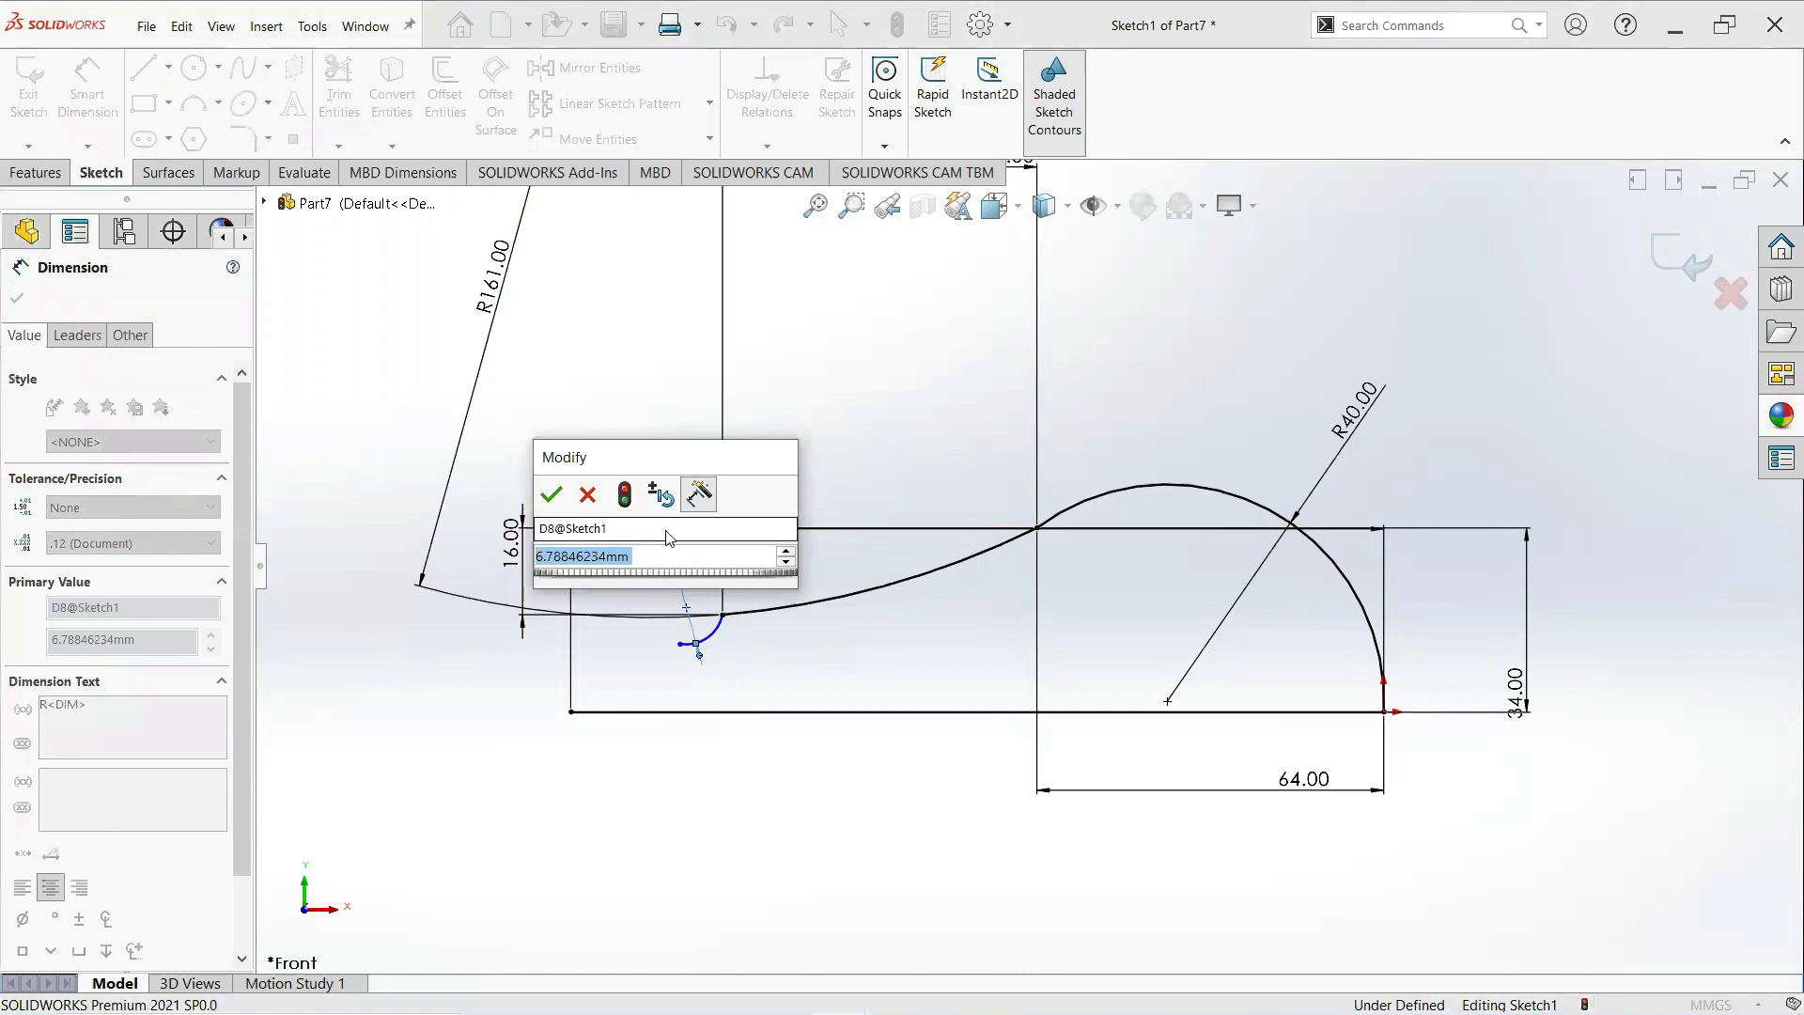
type("6")
key("Return")
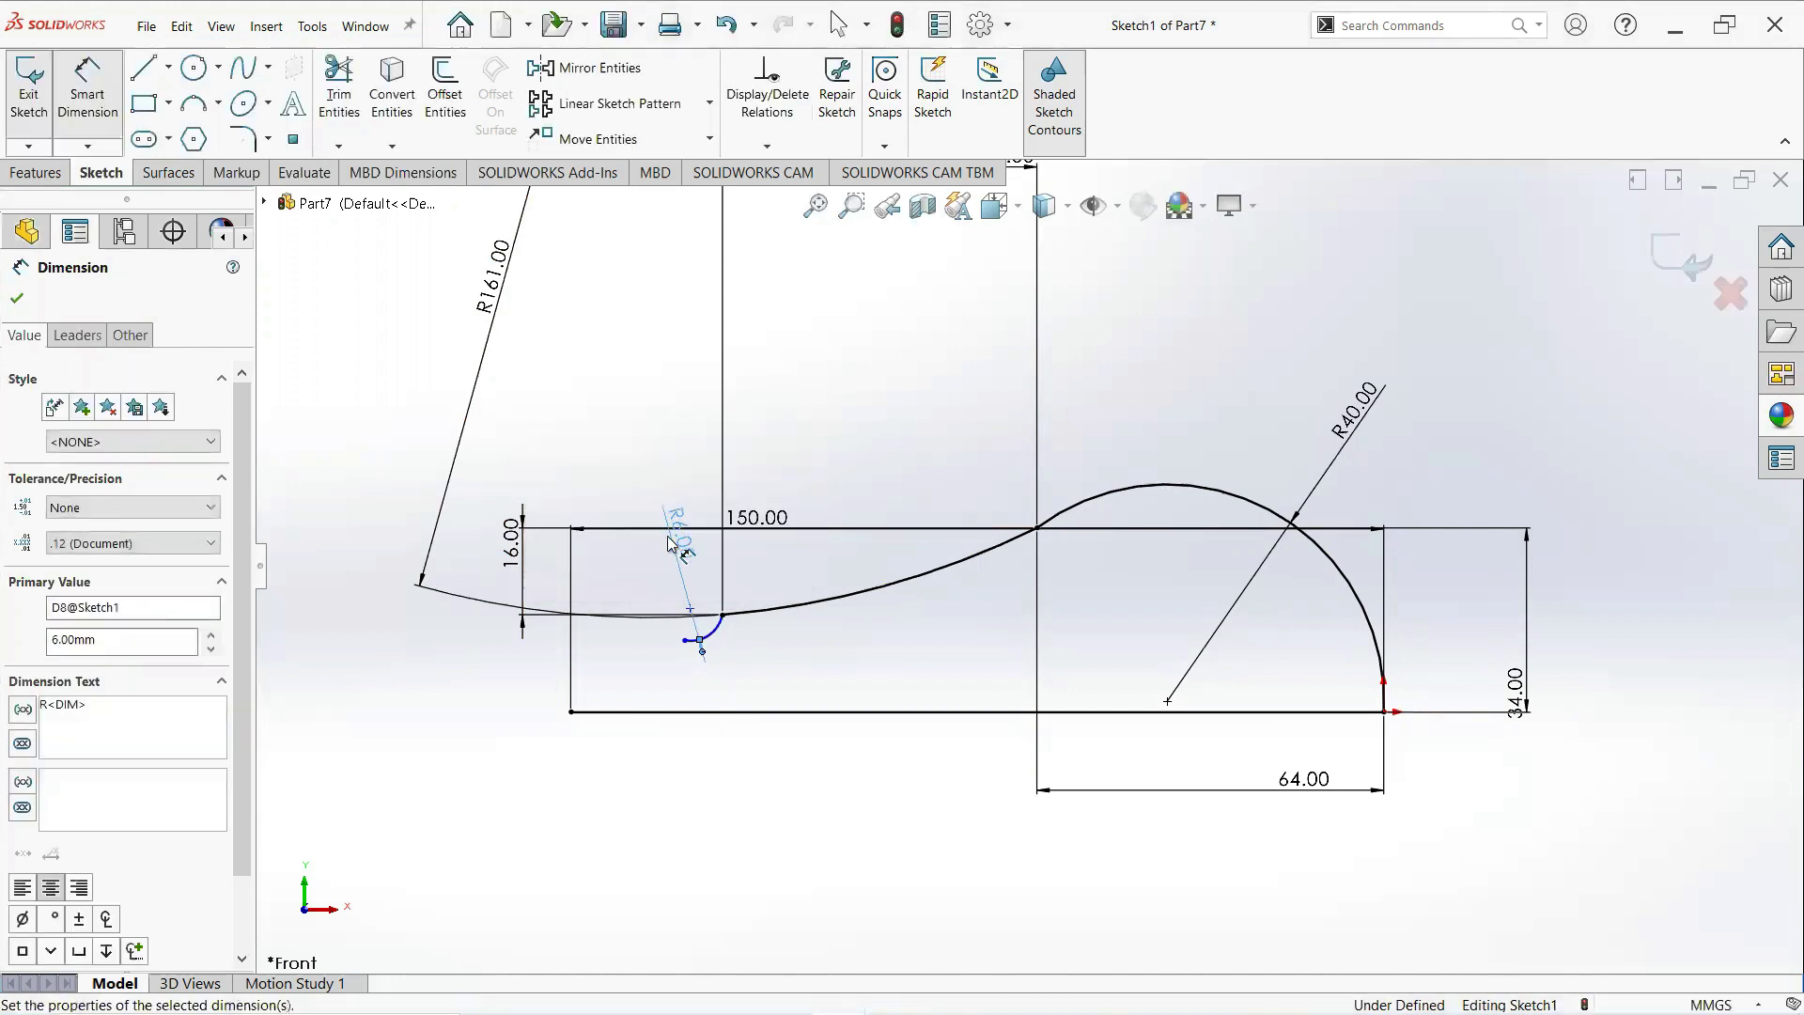
Set 7 mm vertical and 7 mm horizontal distances between the small arc's ends.
left_click(691, 647)
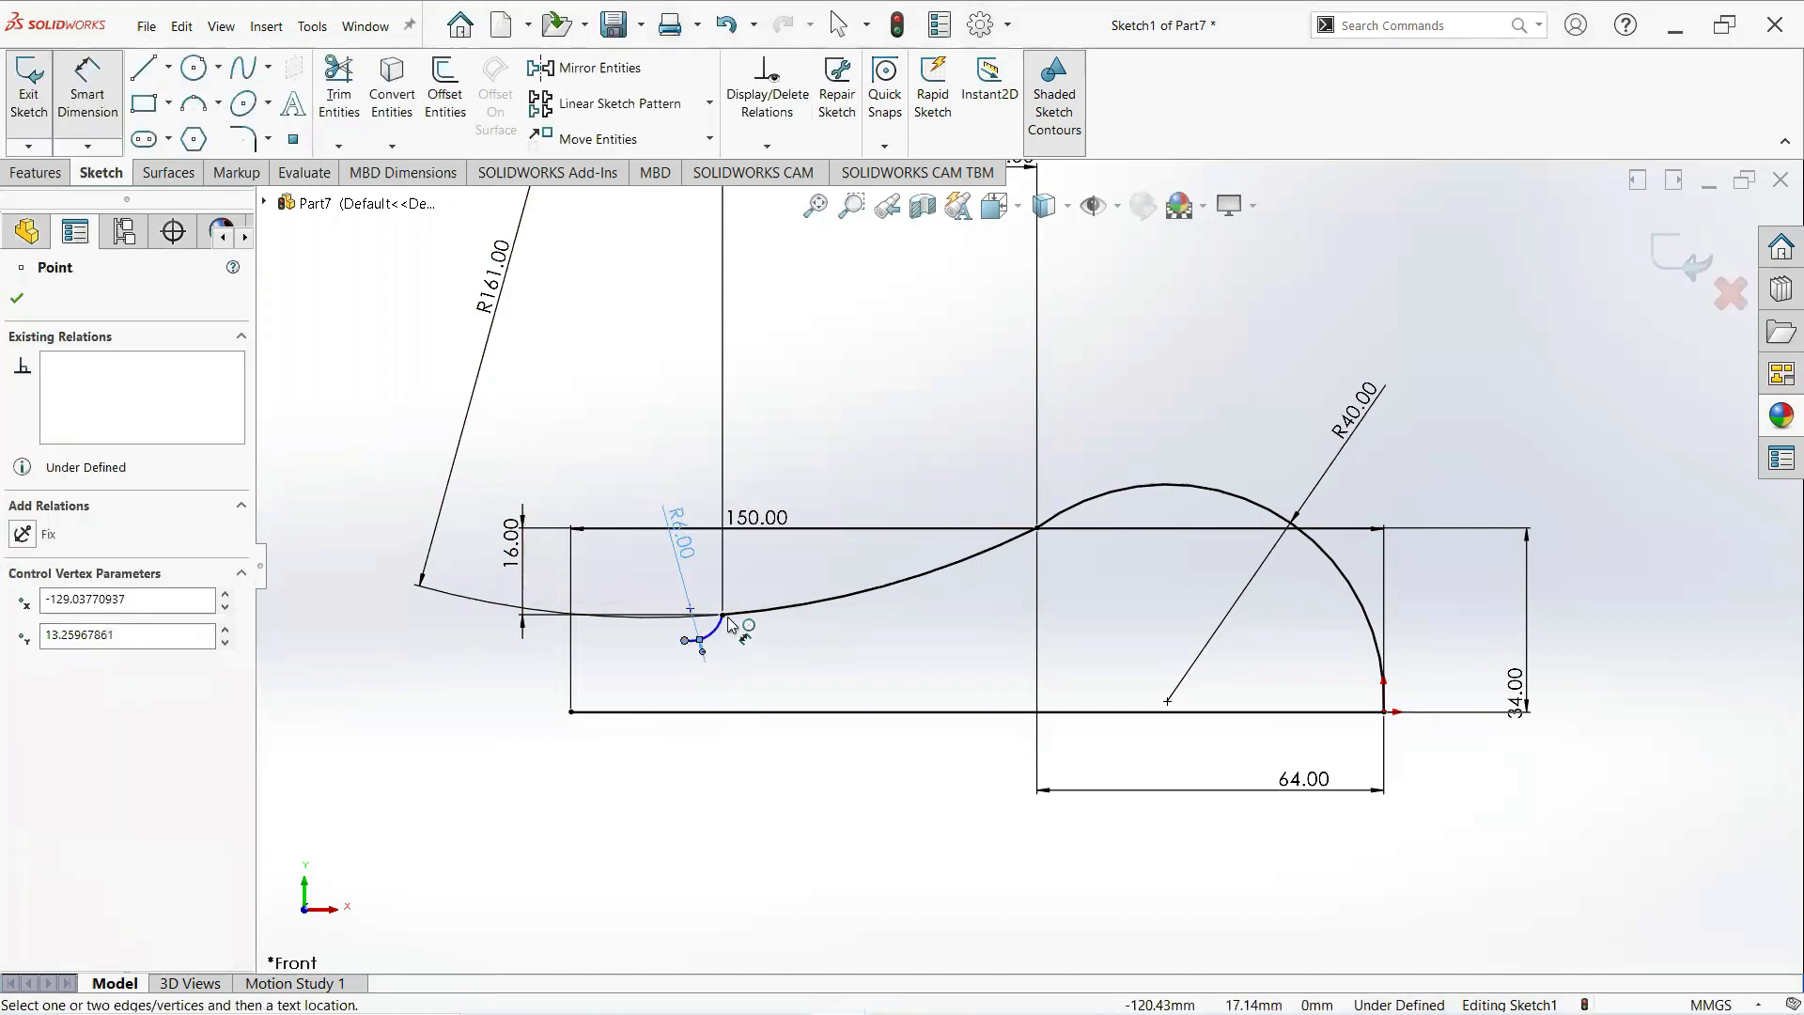
left_click(722, 616)
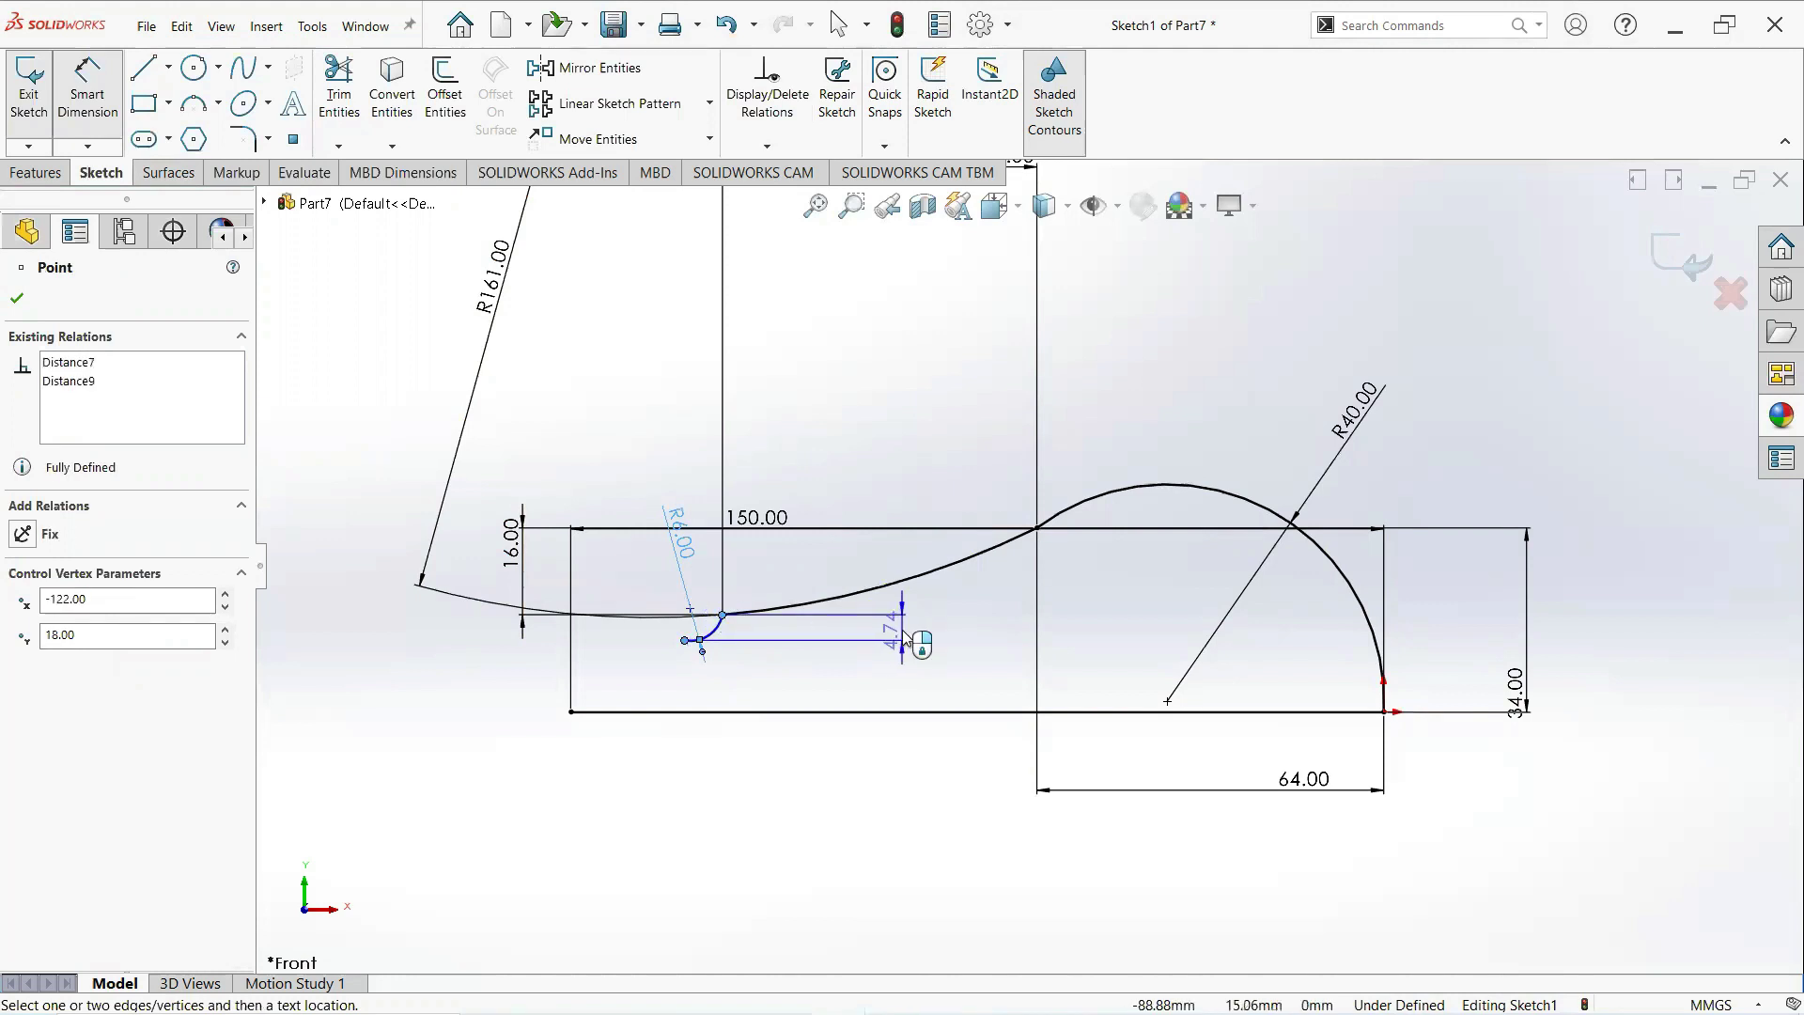
left_click(776, 644)
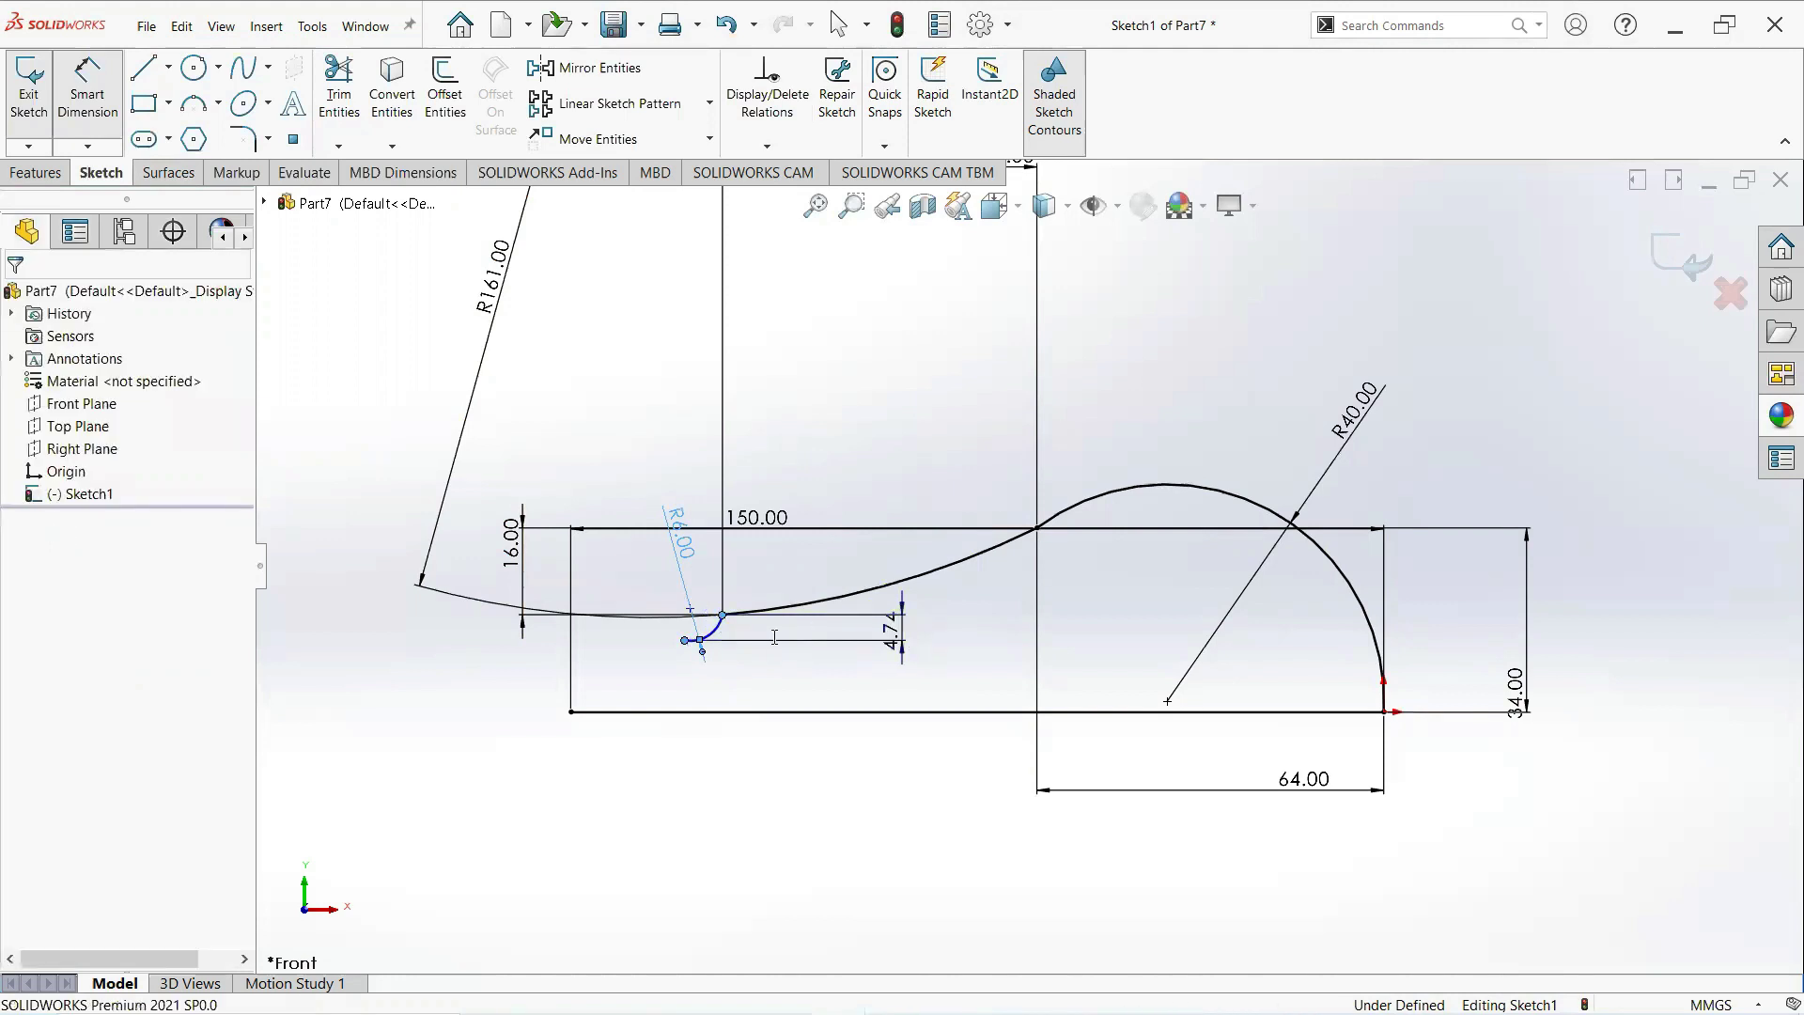
type("7")
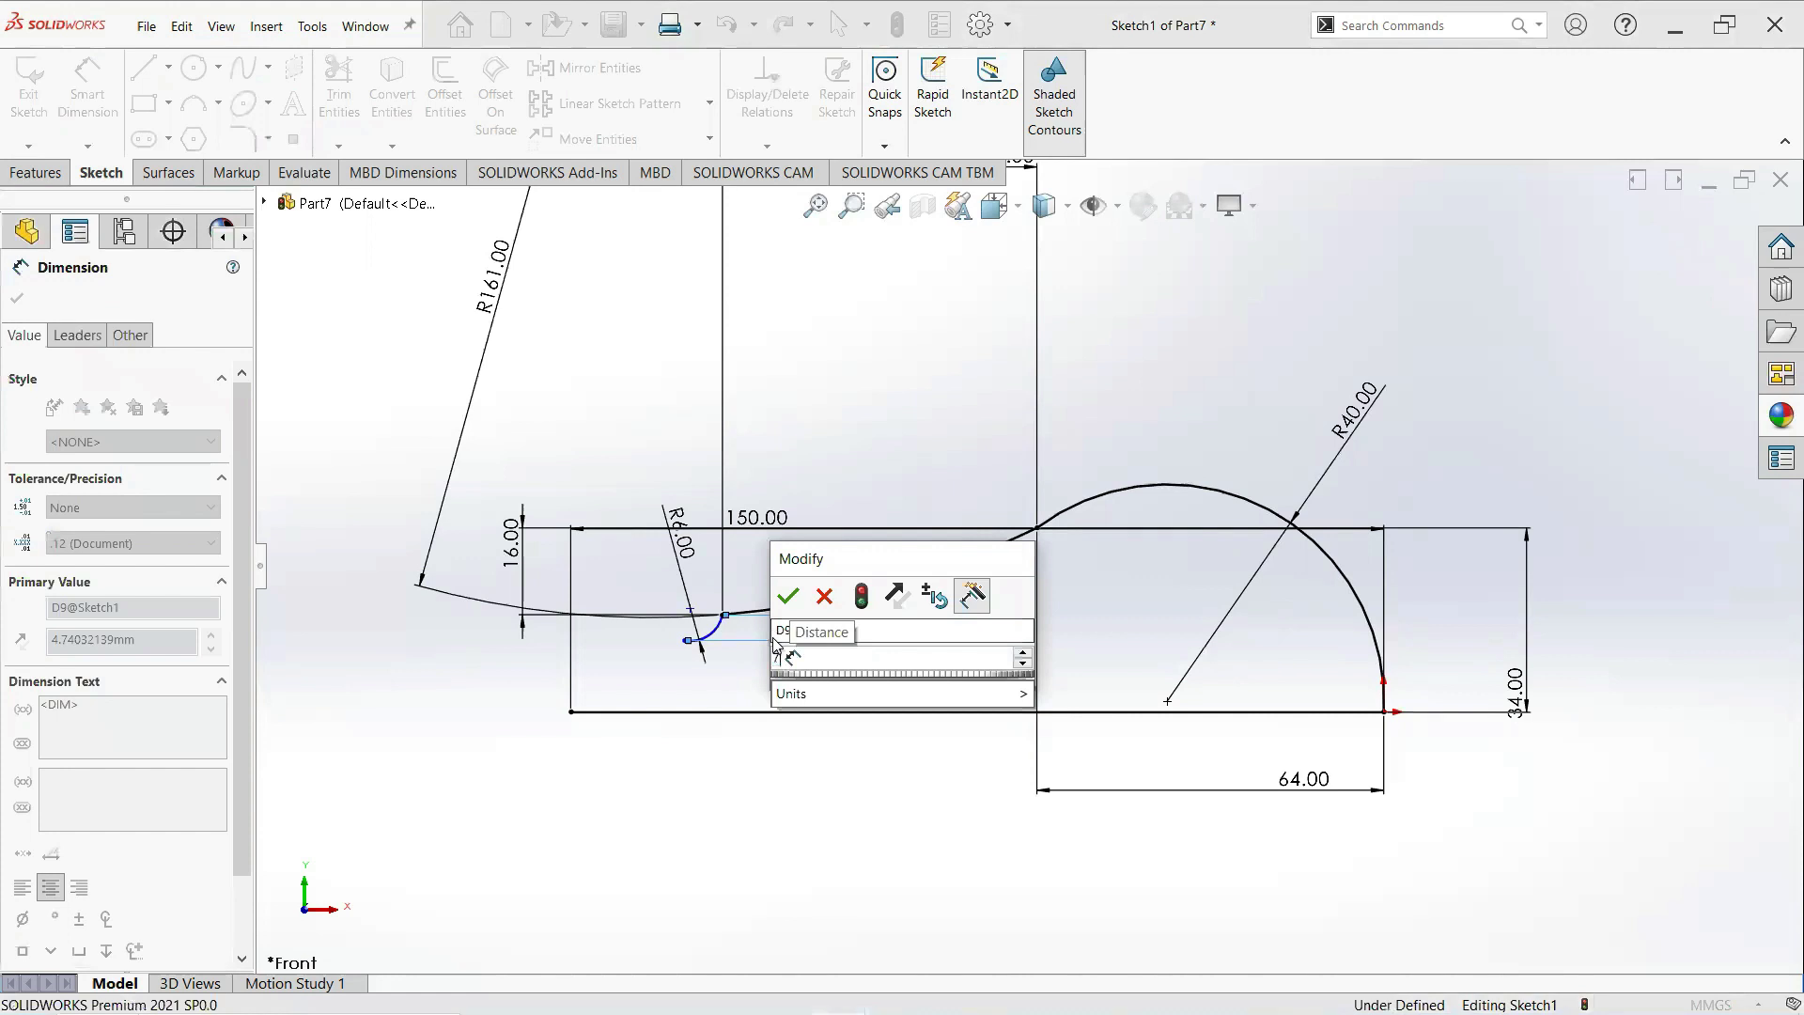
key("Escape")
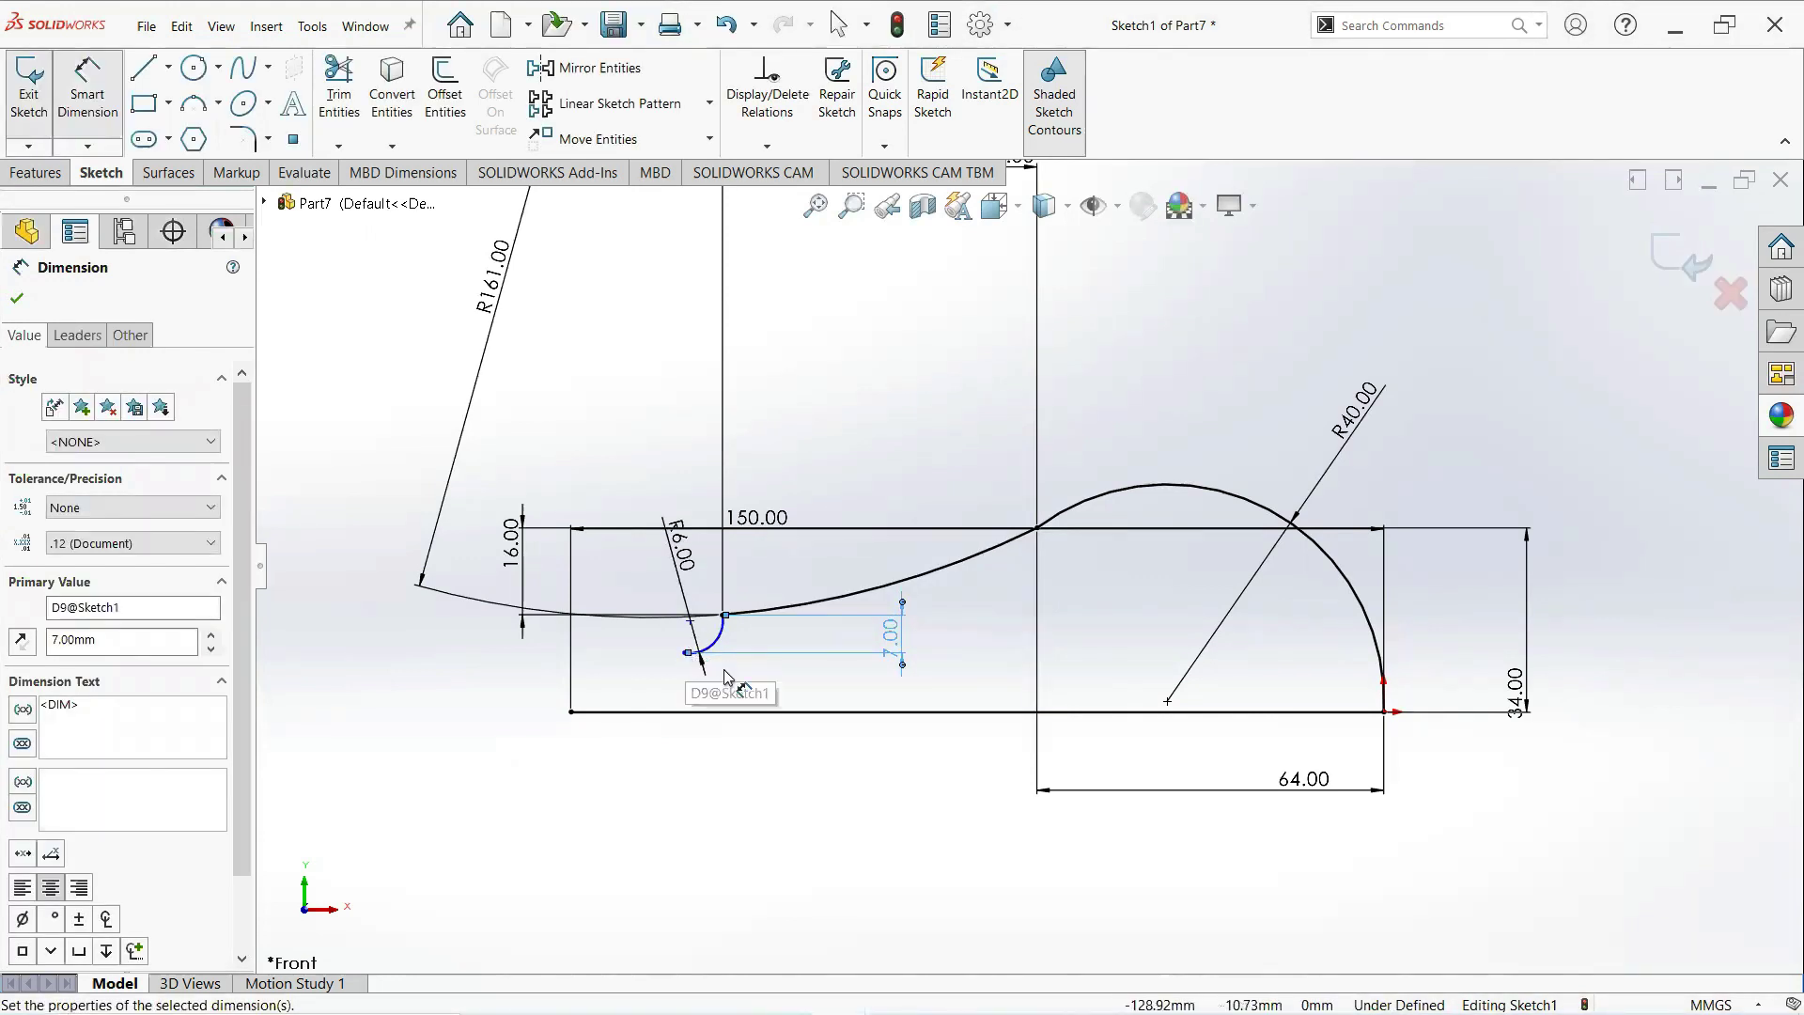
scroll(725, 674, "down", 3)
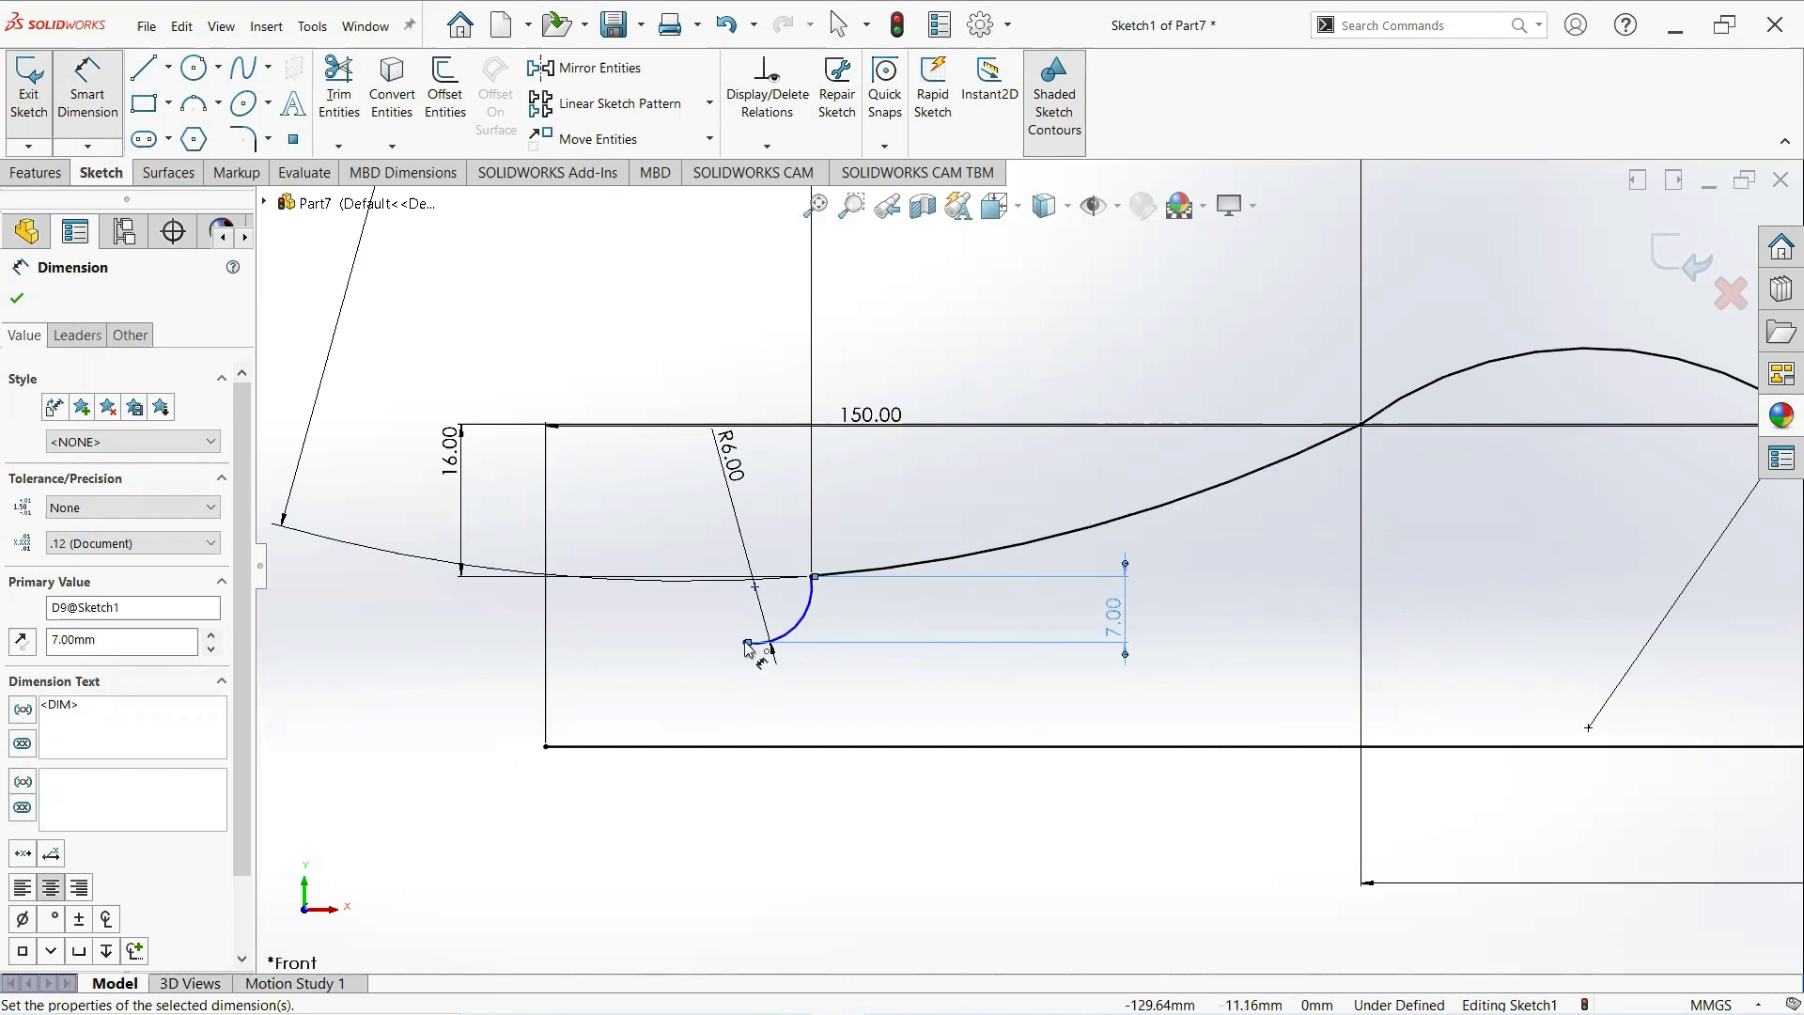
left_click(815, 580)
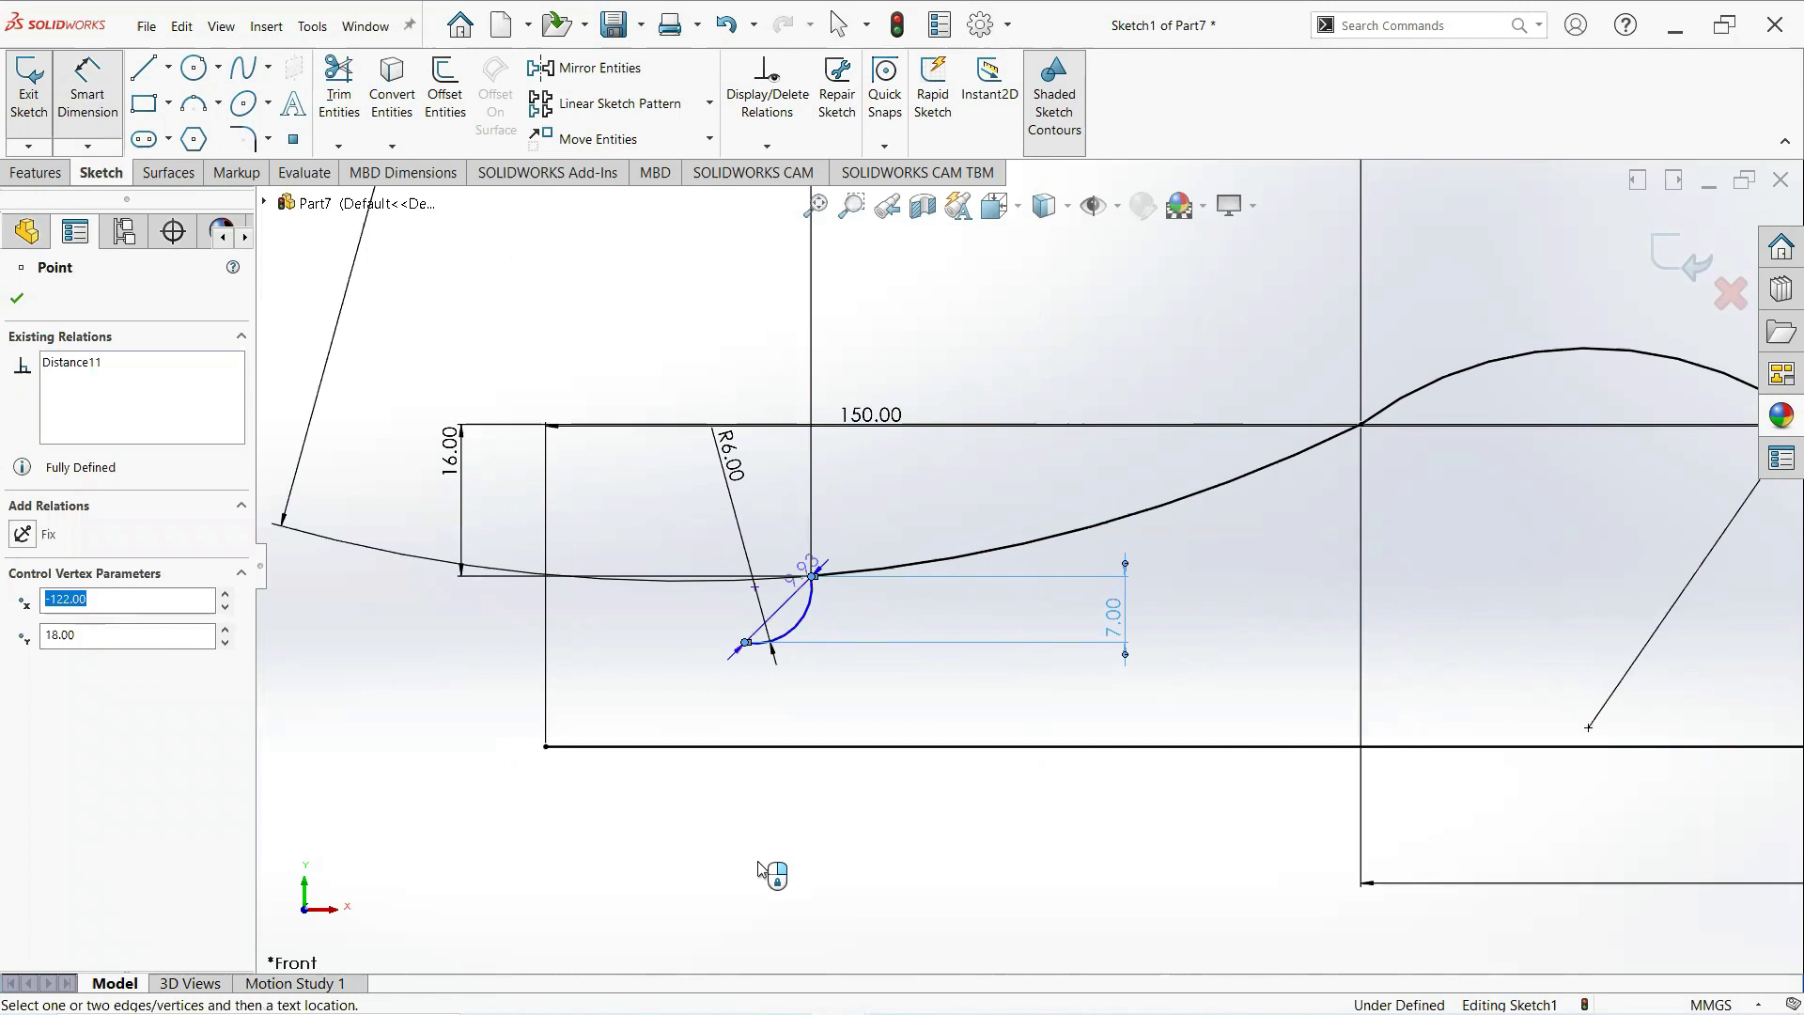
left_click(796, 866)
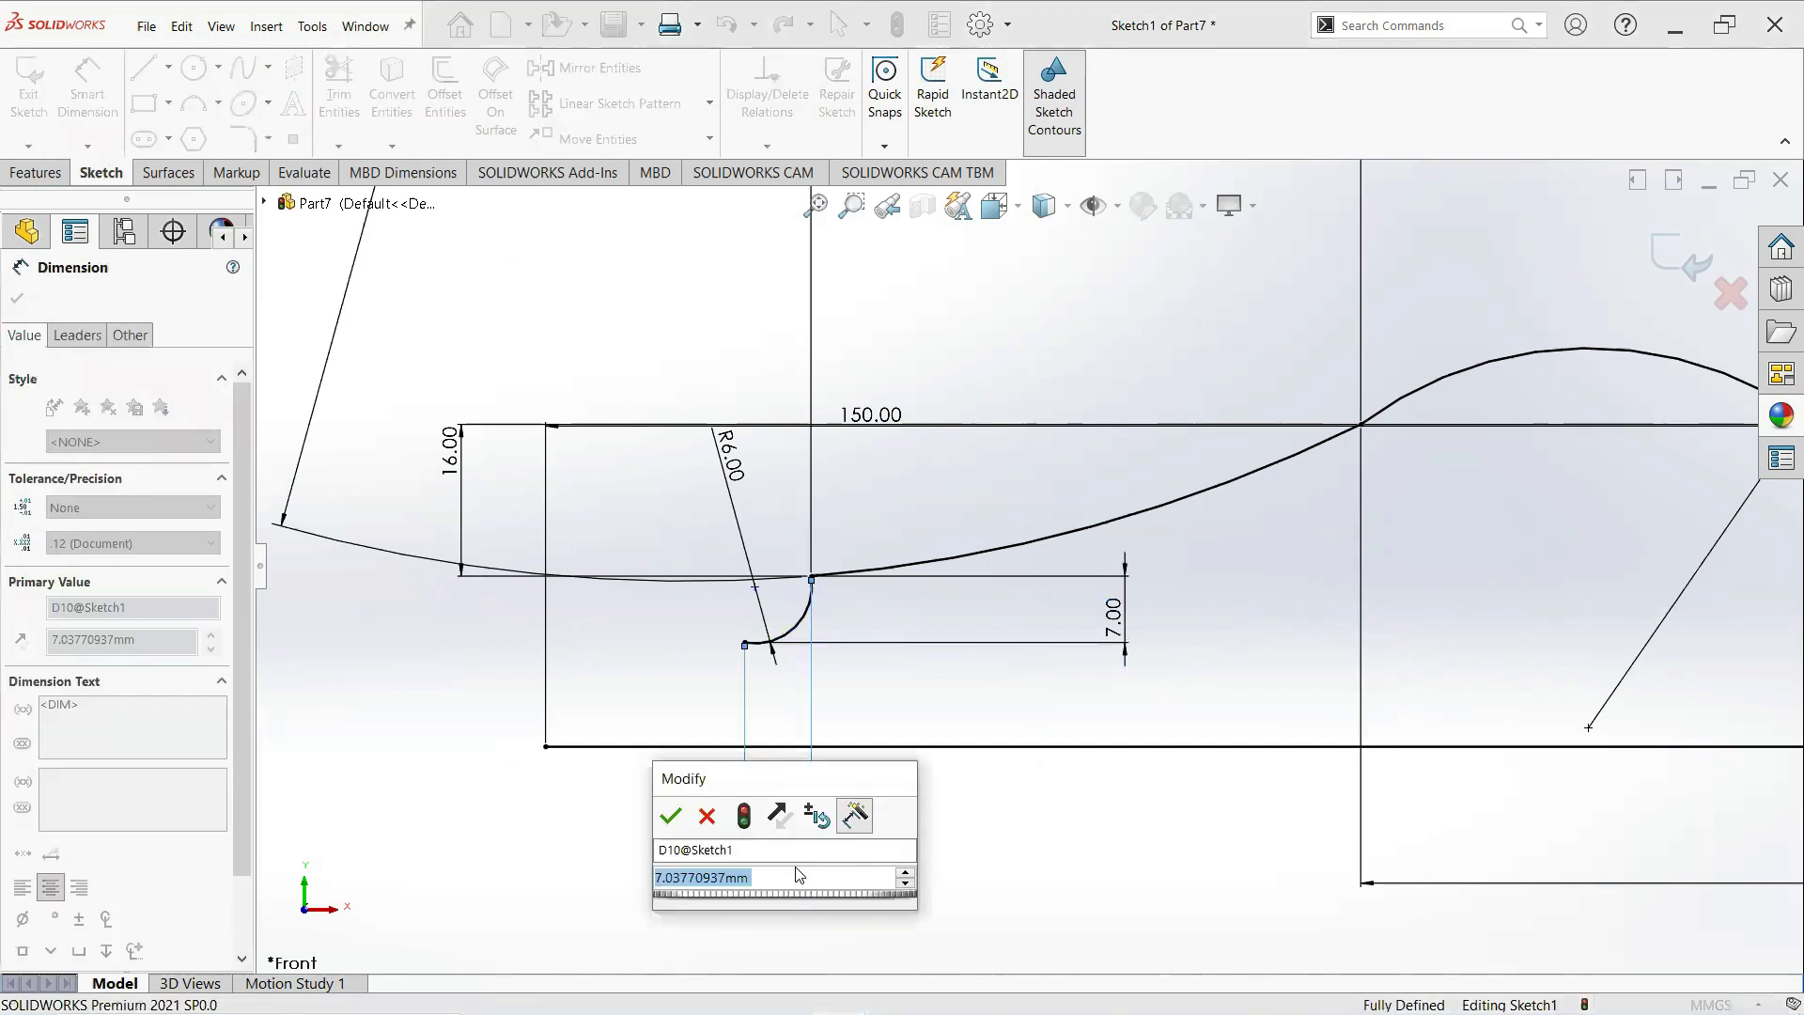
type("7")
key("Return")
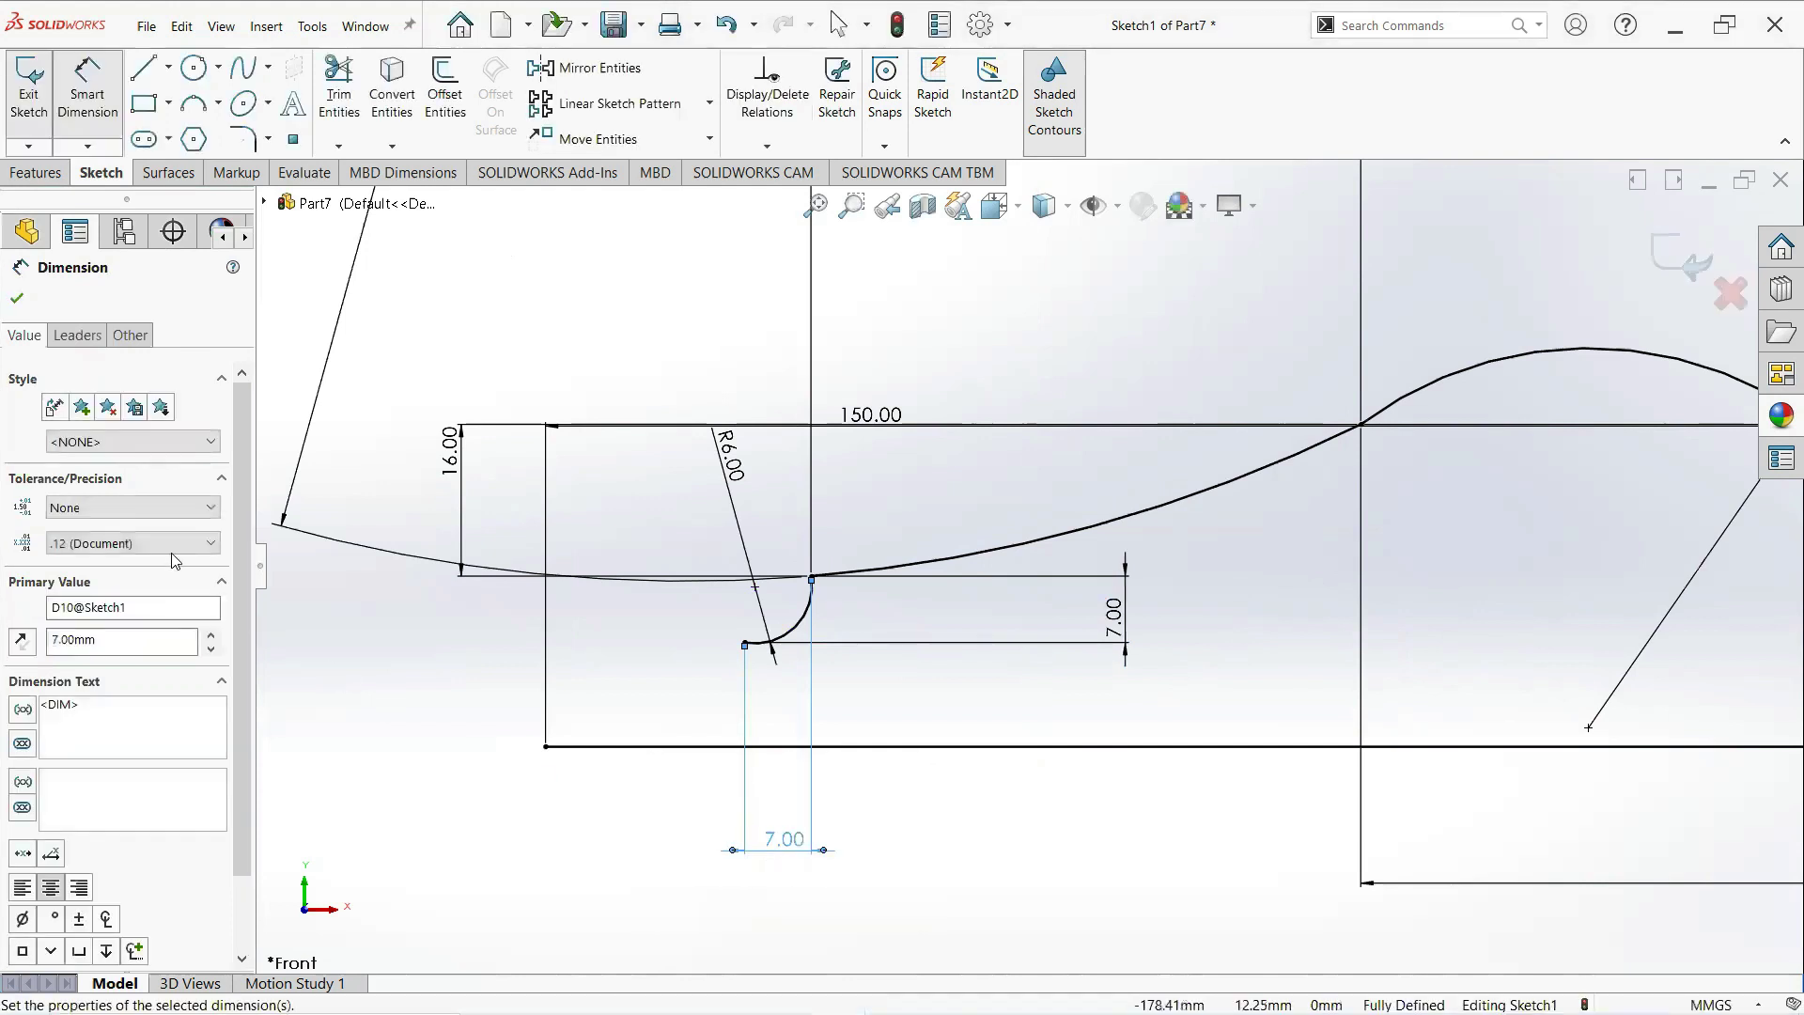
Draw lines left from the small arc's end and down to the baseline.
left_click(17, 299)
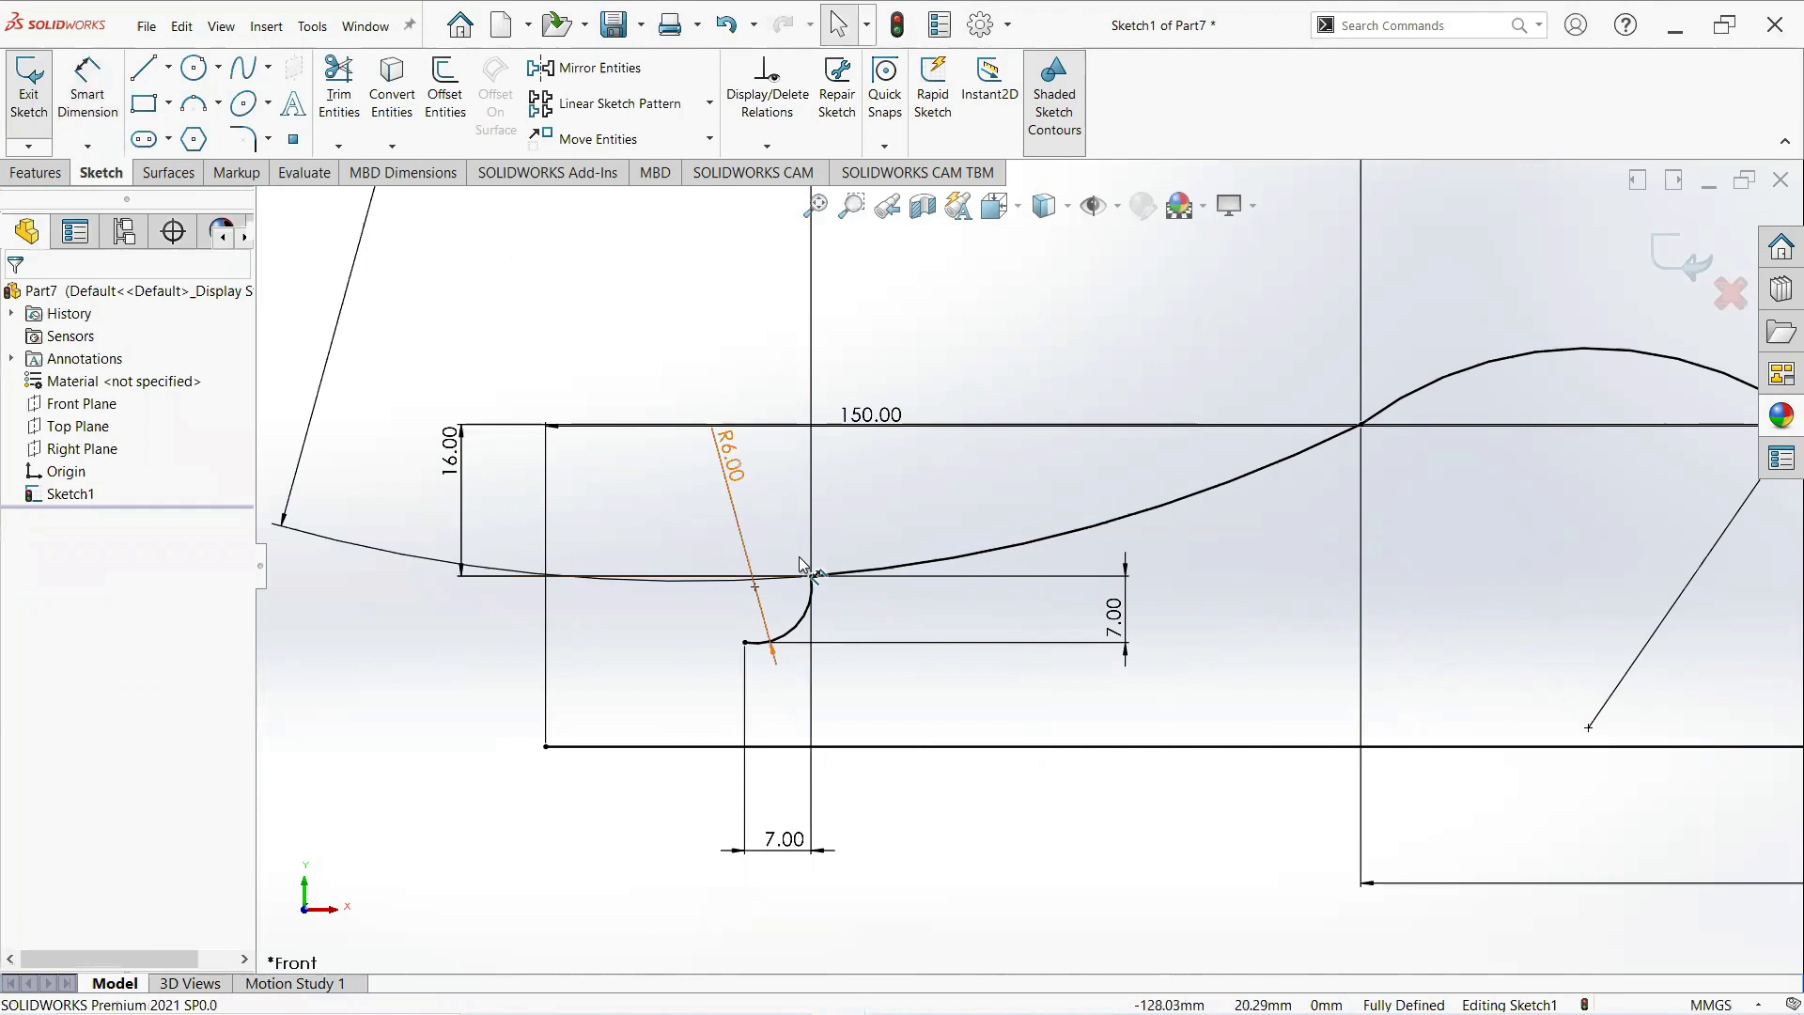
scroll(1024, 564, "up", 1)
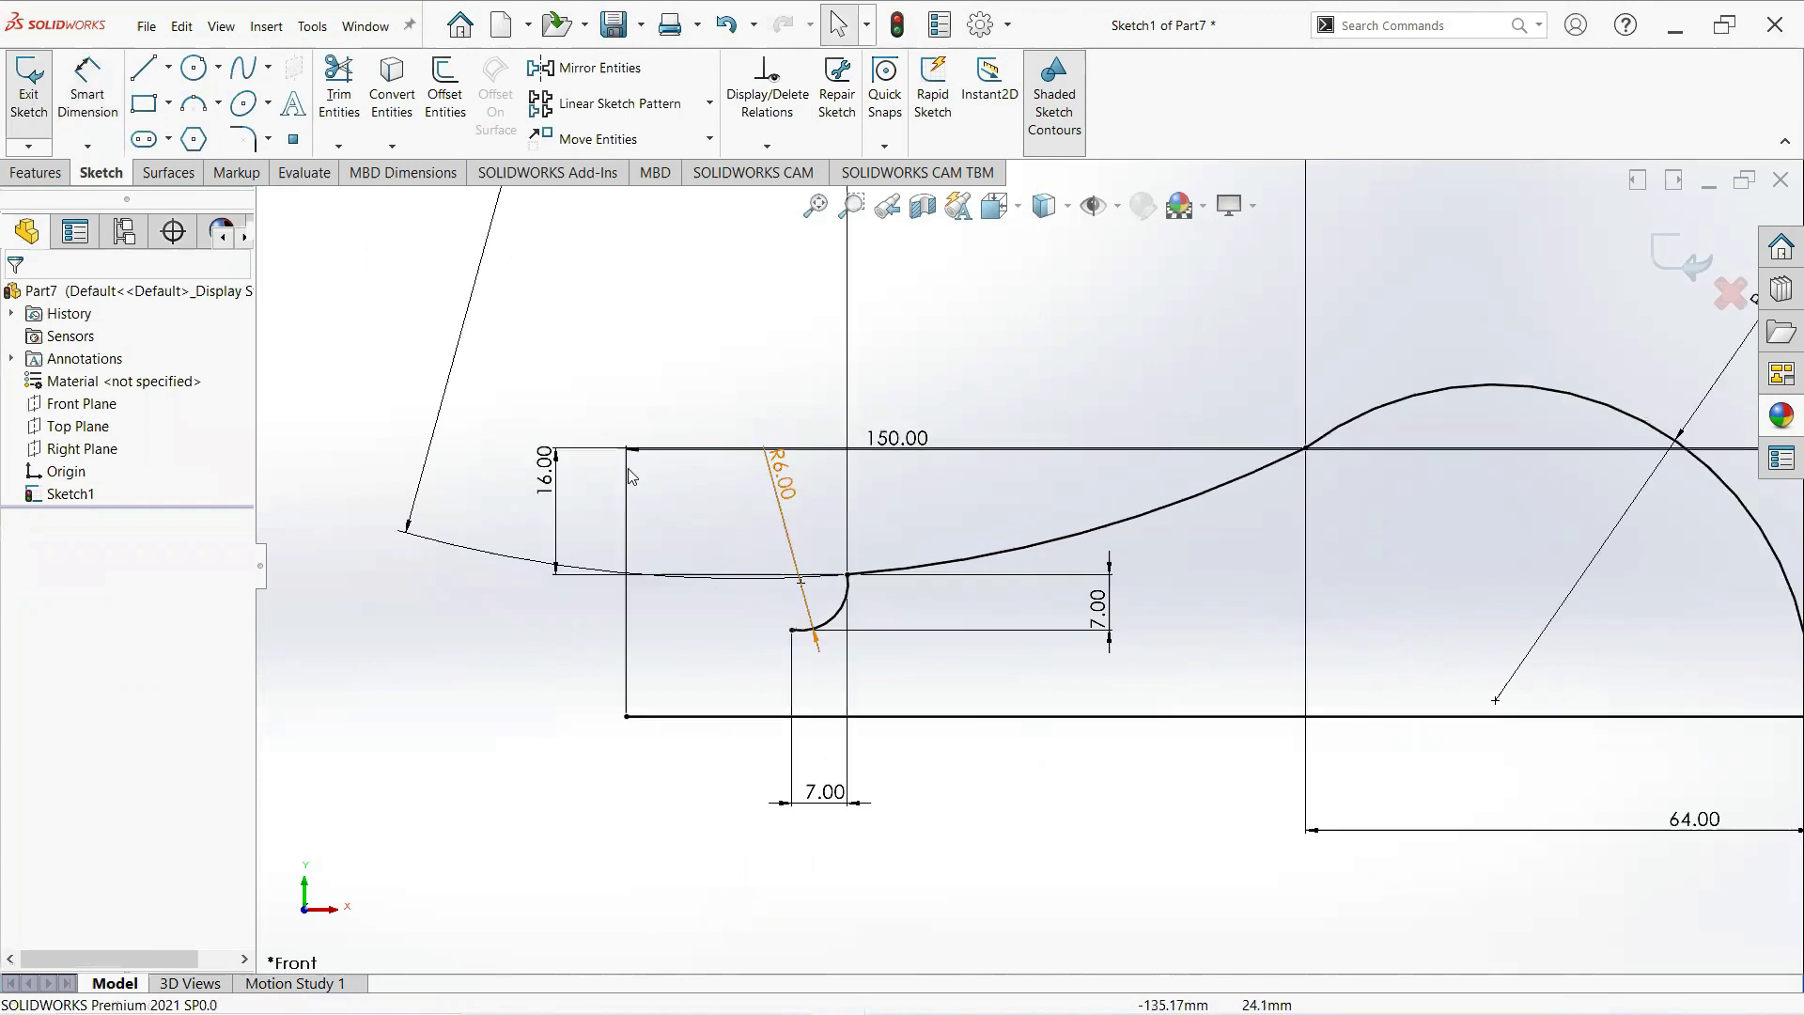
left_click(143, 77)
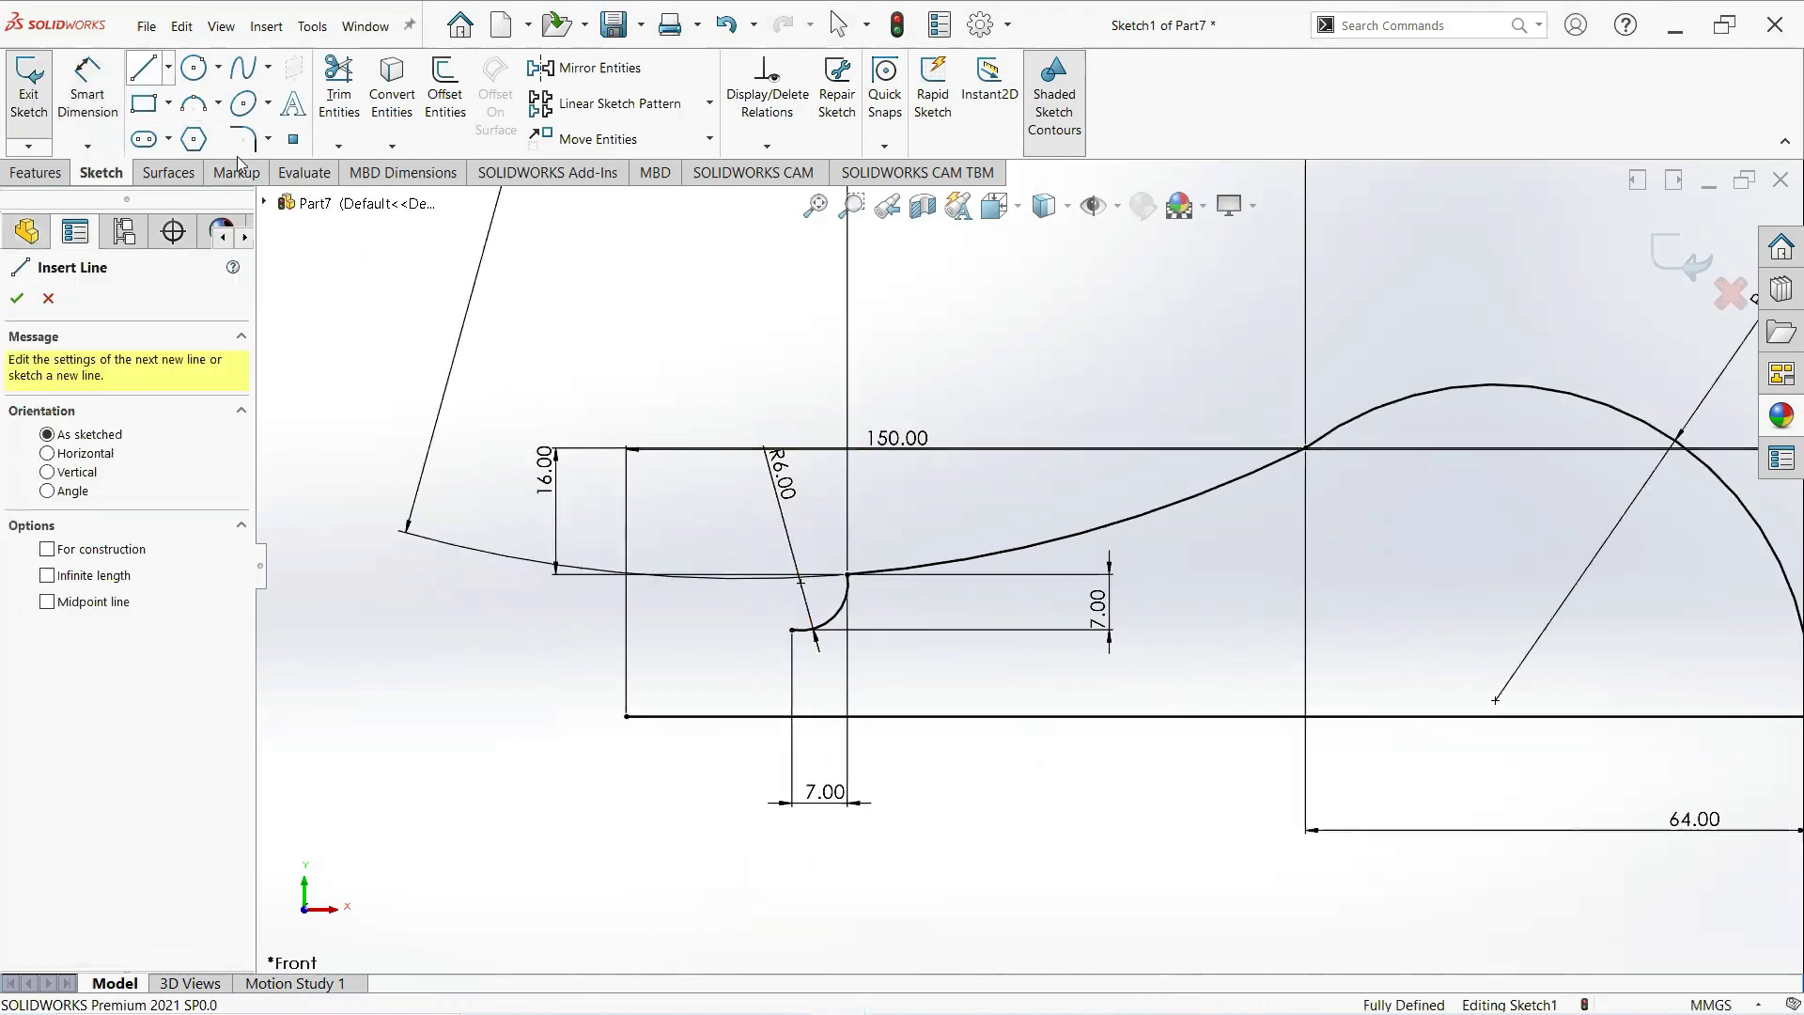
left_click(792, 629)
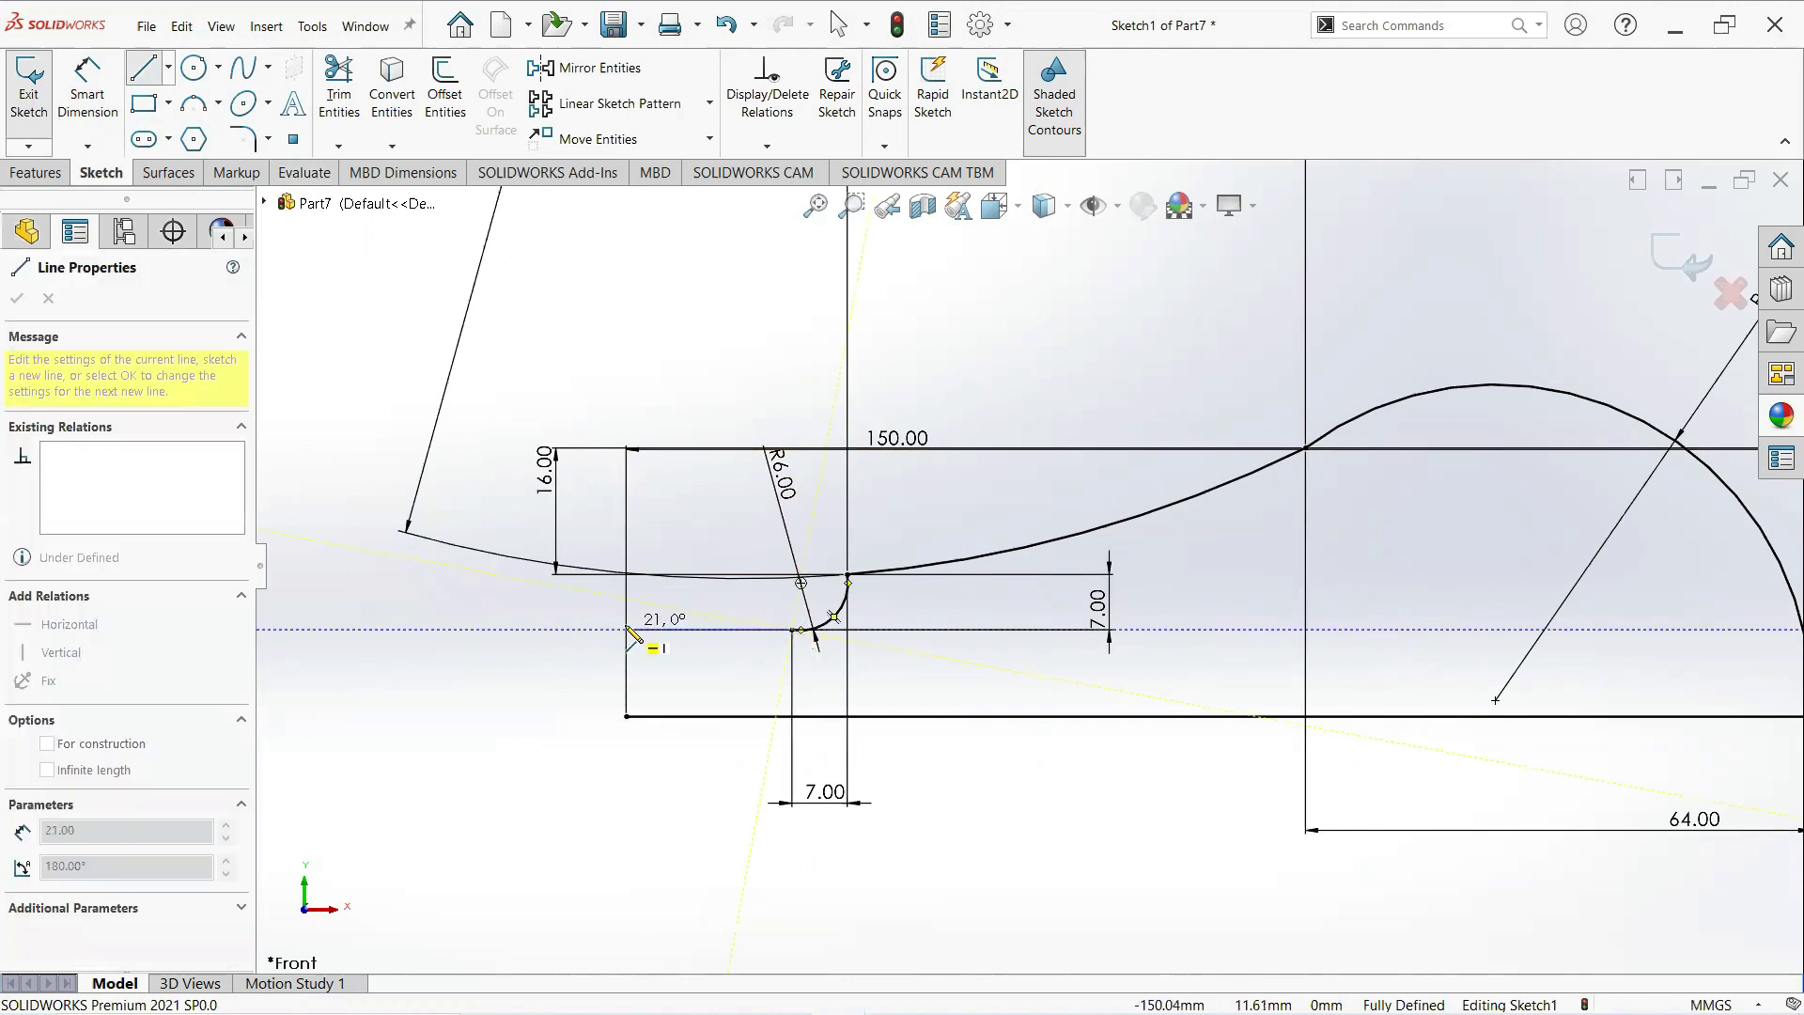
left_click(626, 629)
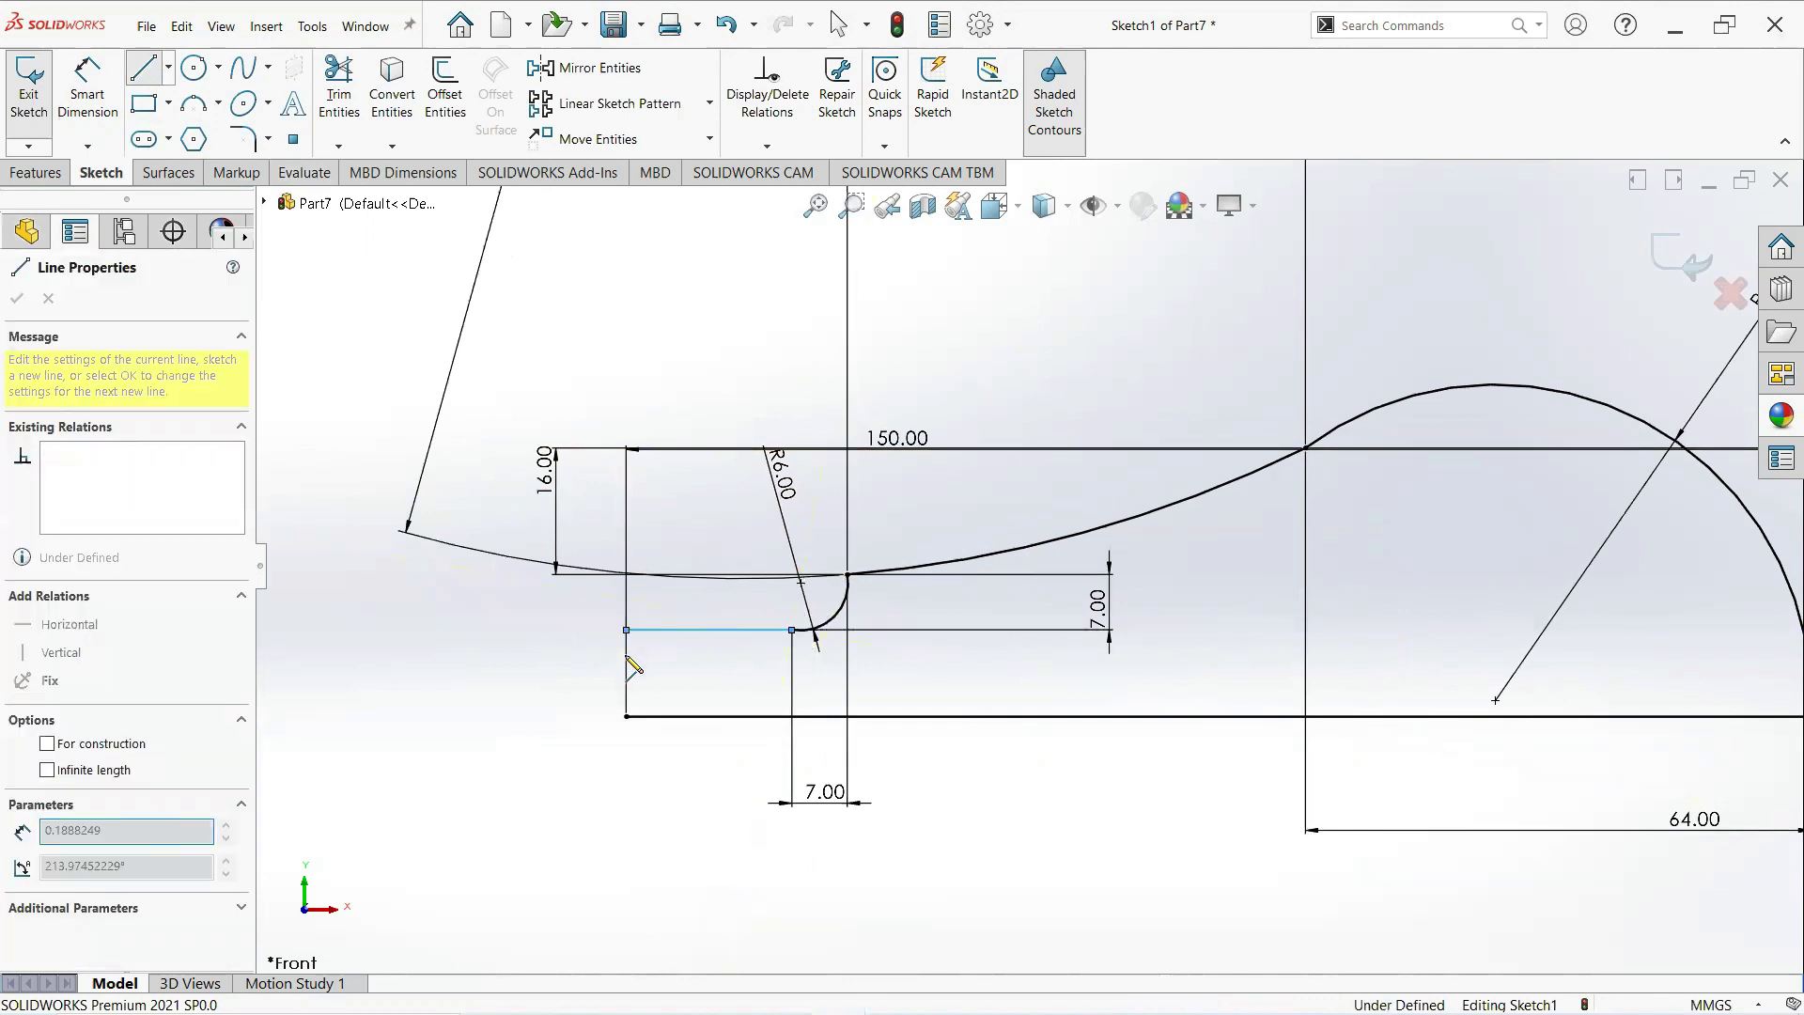
left_click(627, 716)
right_click(626, 716)
left_click(685, 730)
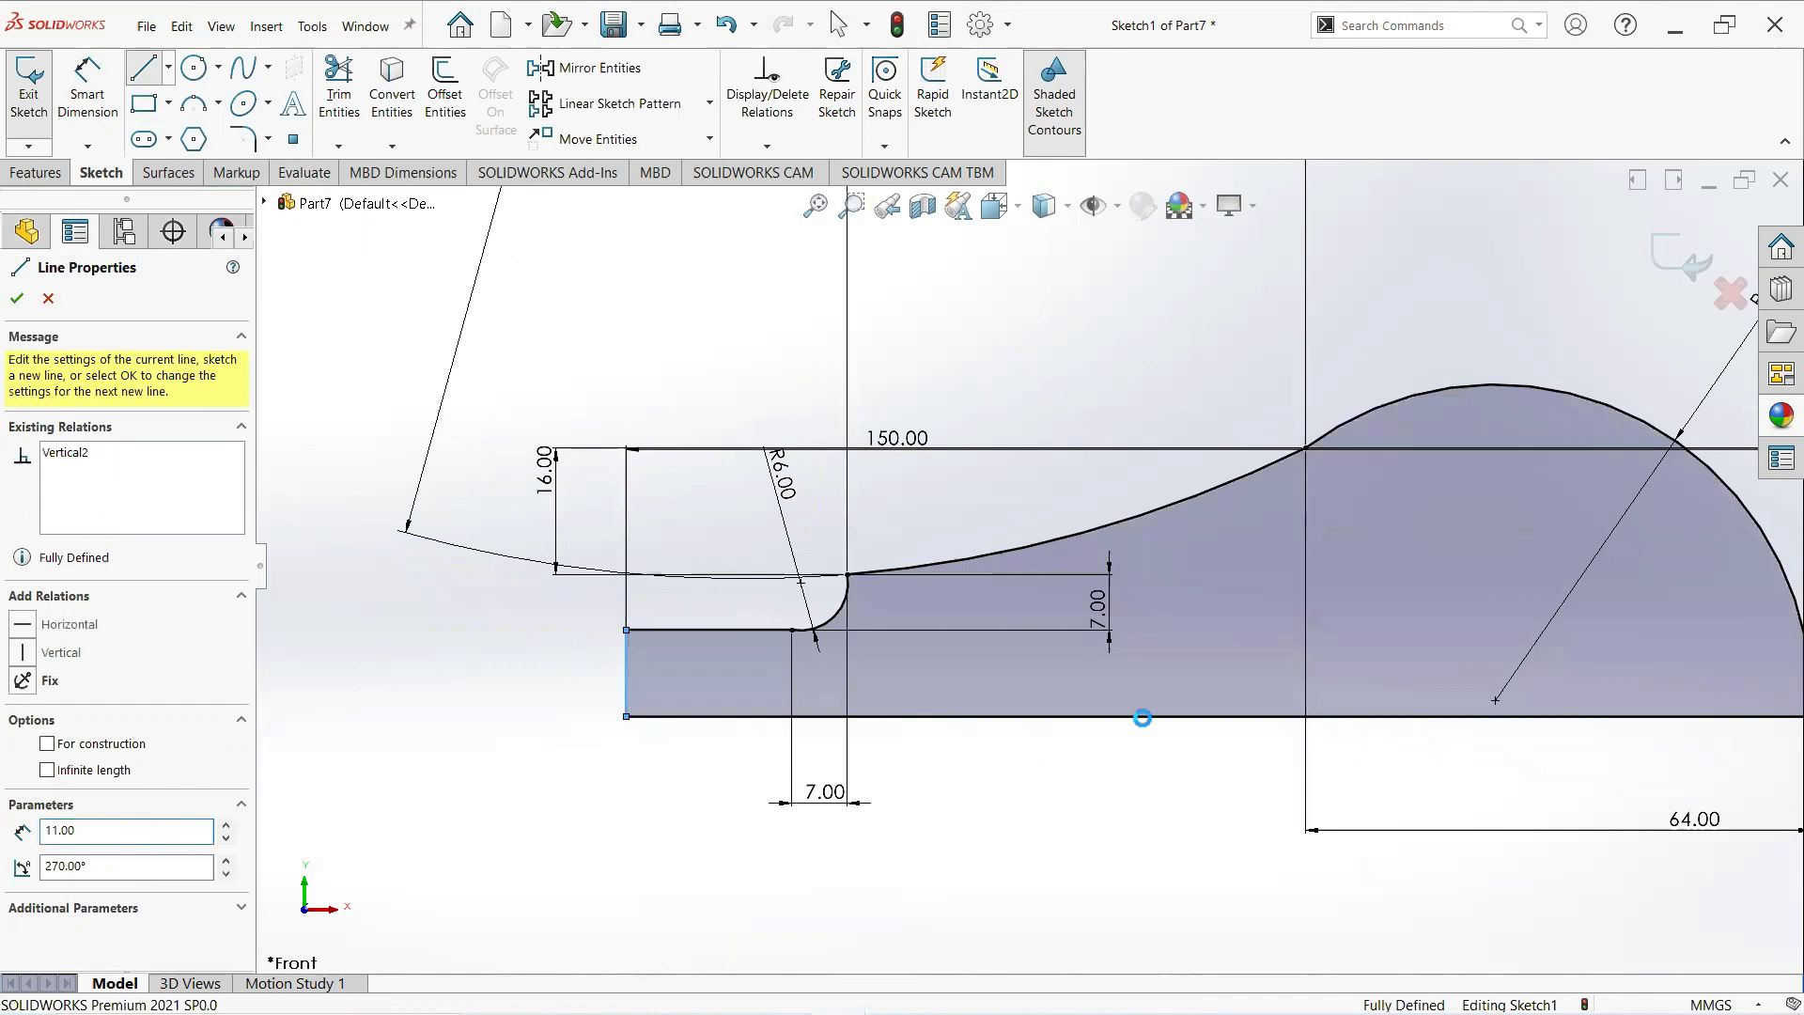
Draw a horizontal line left from the bottom-left corner and make it construction geometry.
scroll(1025, 564, "up", 1)
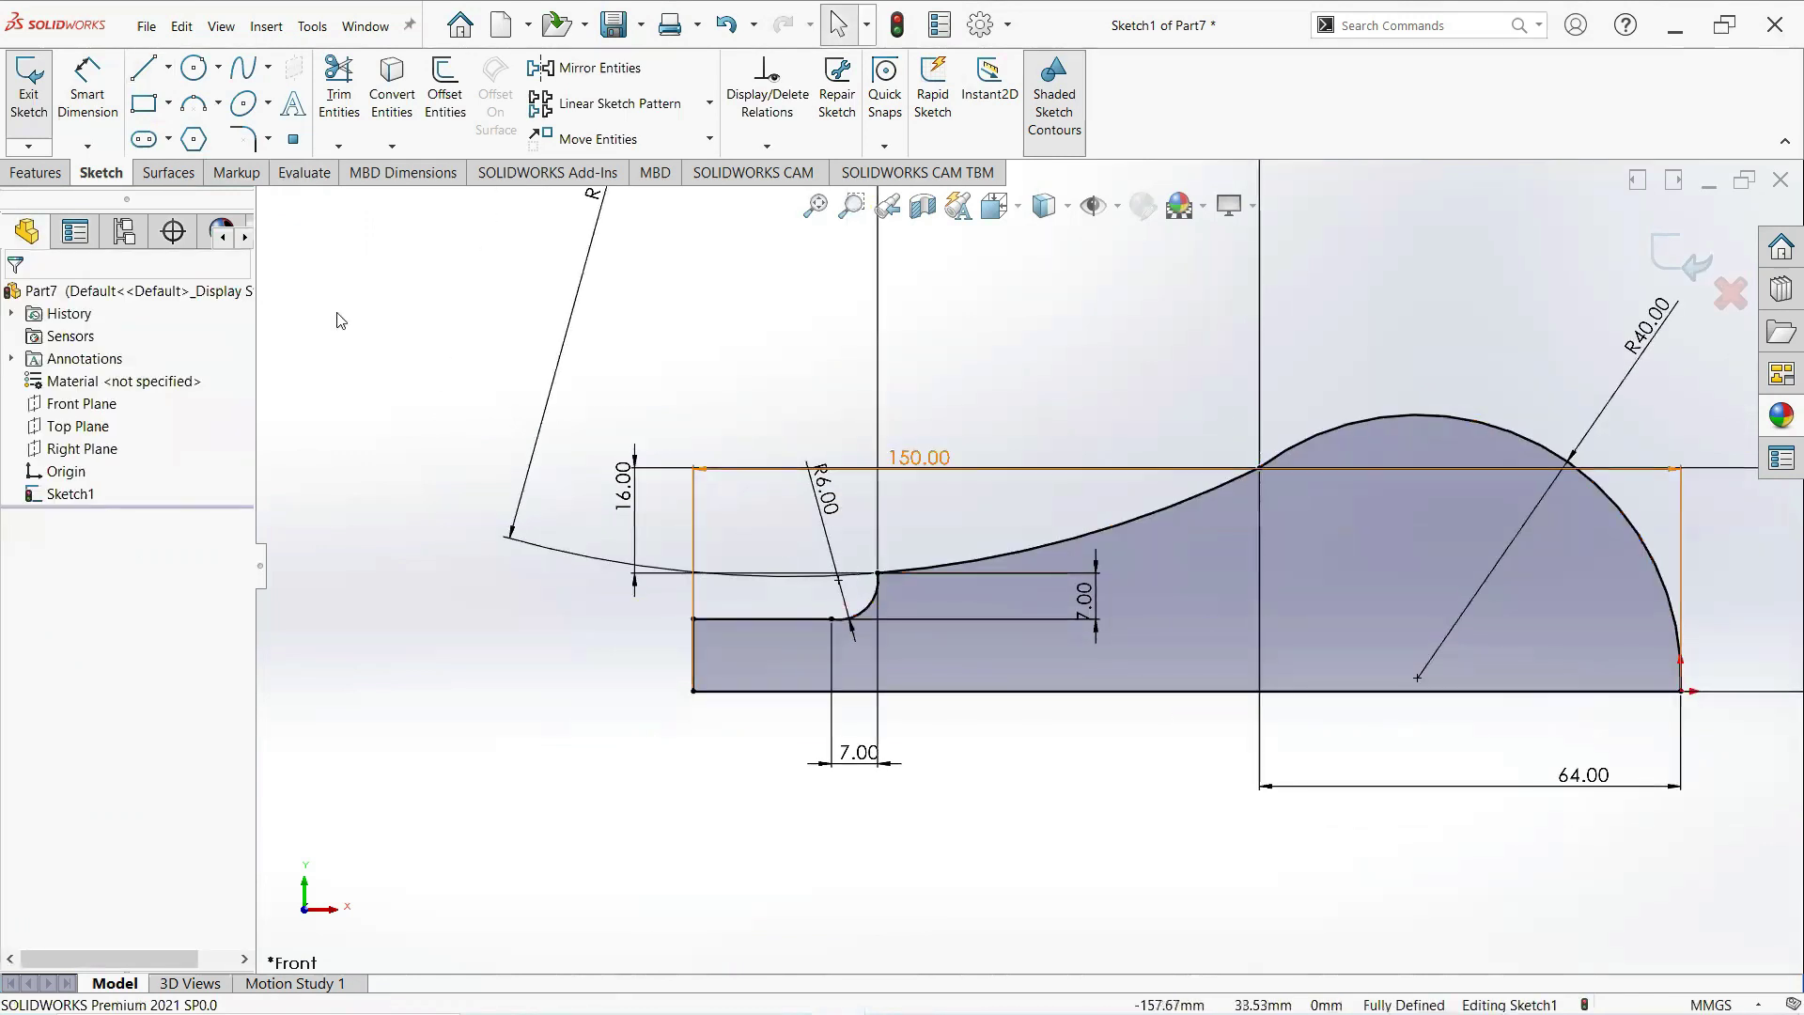
left_click(146, 69)
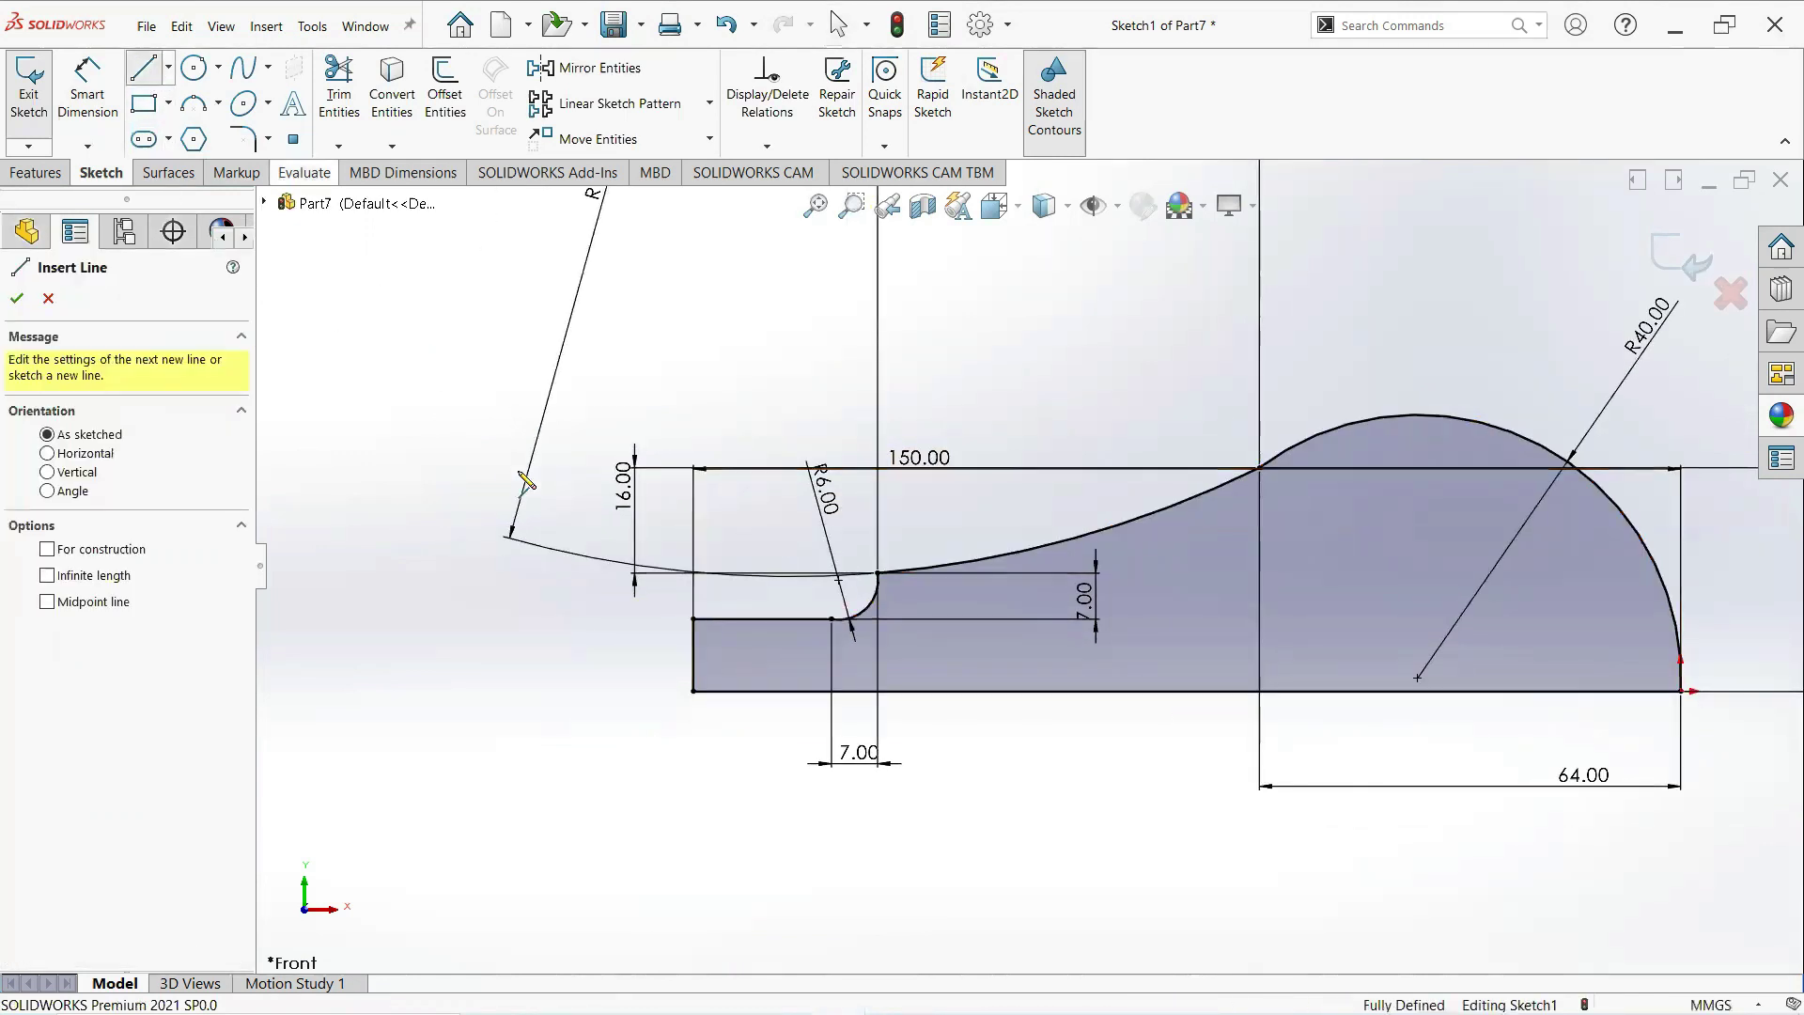
left_click(692, 692)
left_click(571, 691)
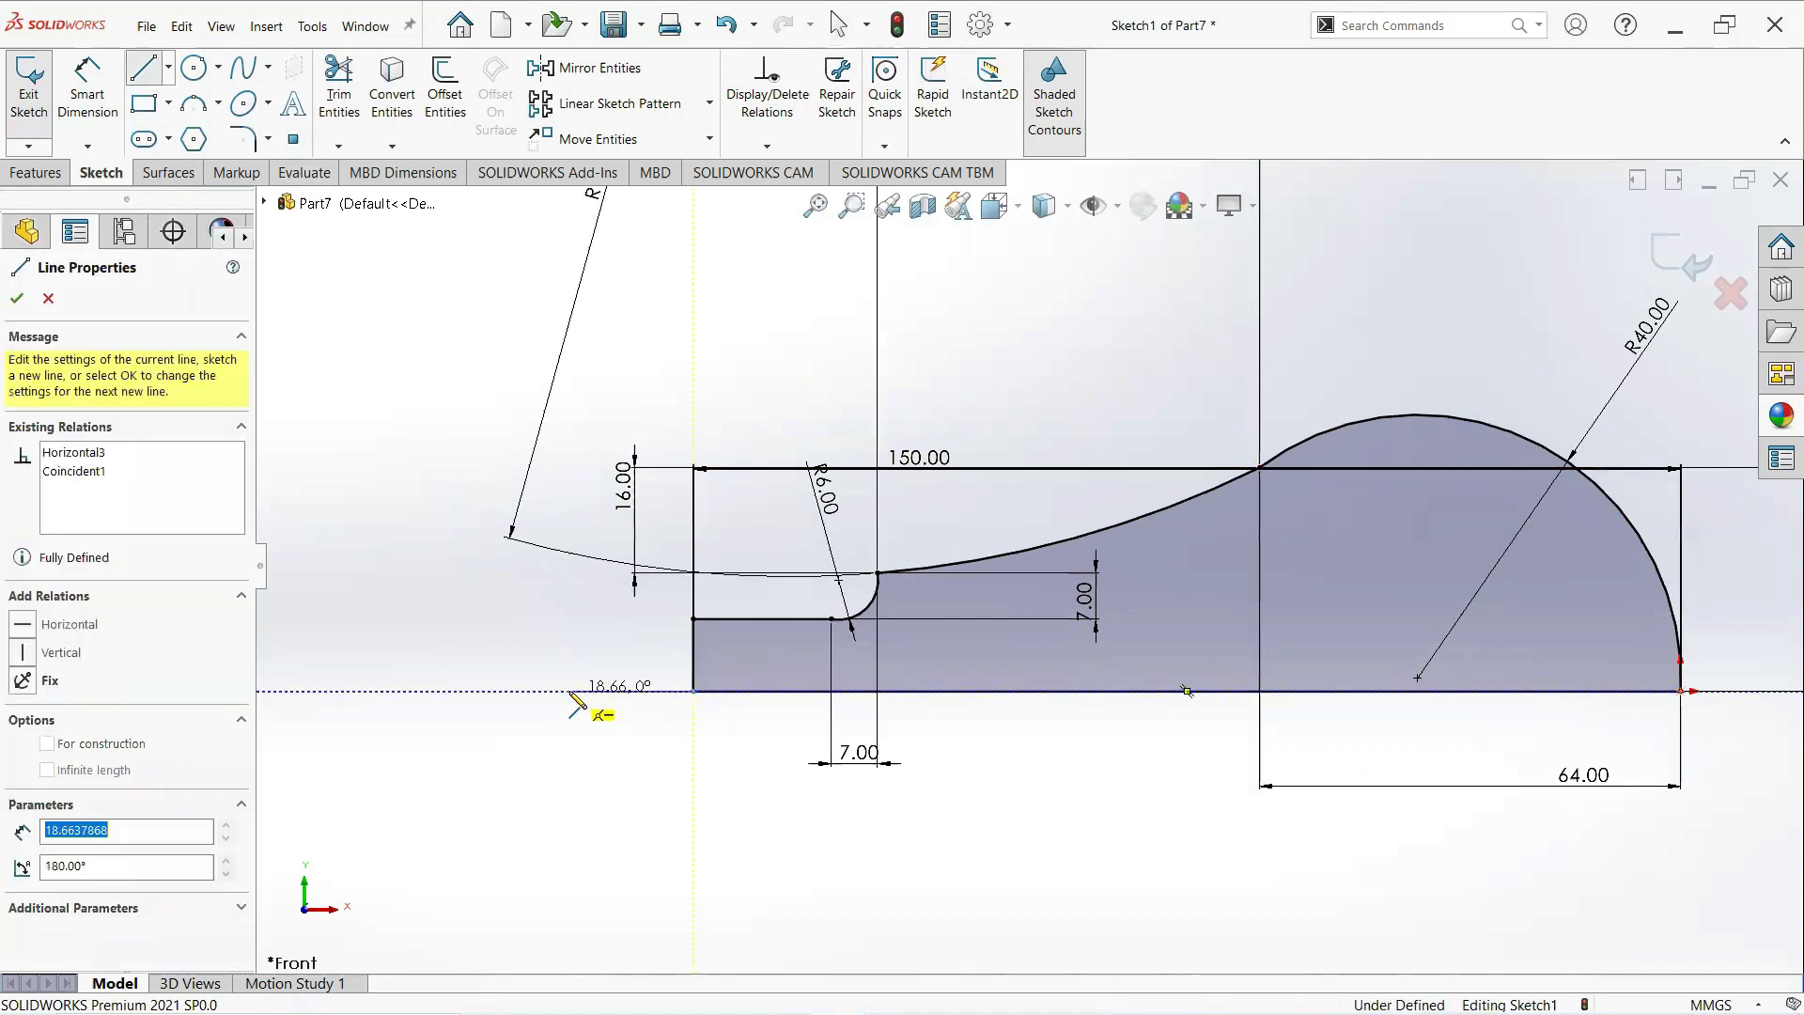
right_click(577, 697)
left_click(606, 710)
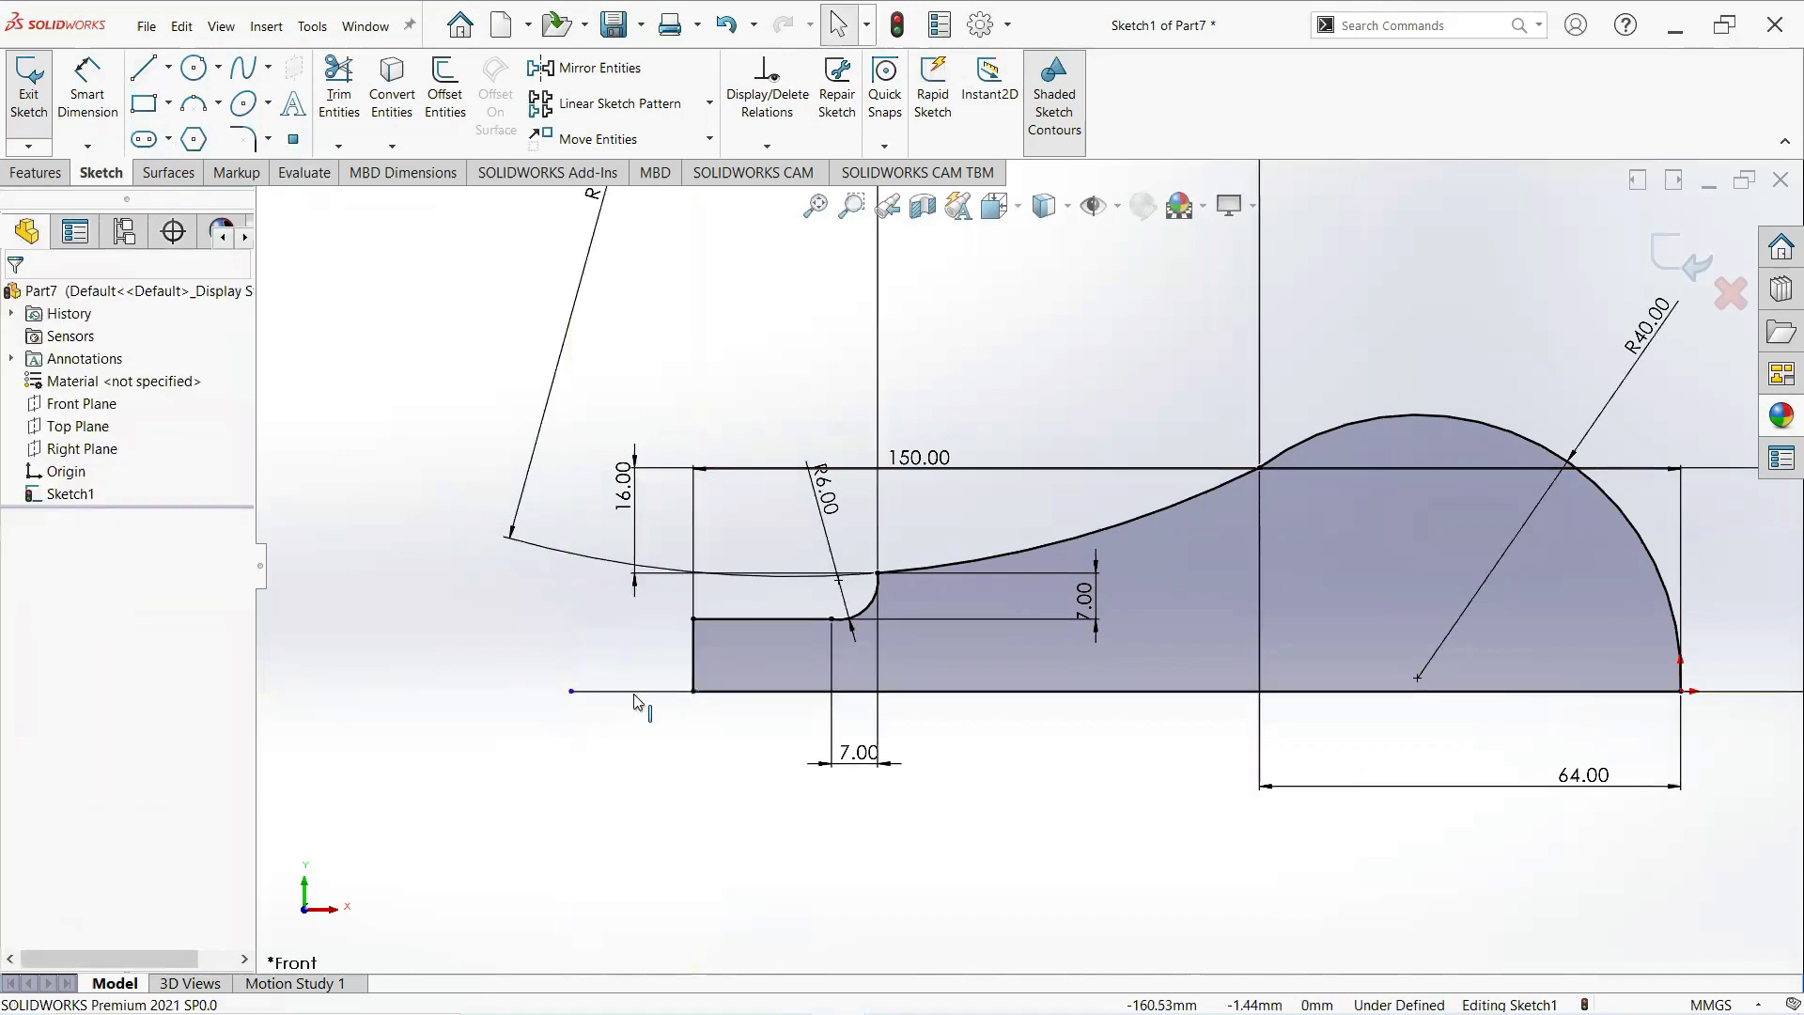
left_click(637, 692)
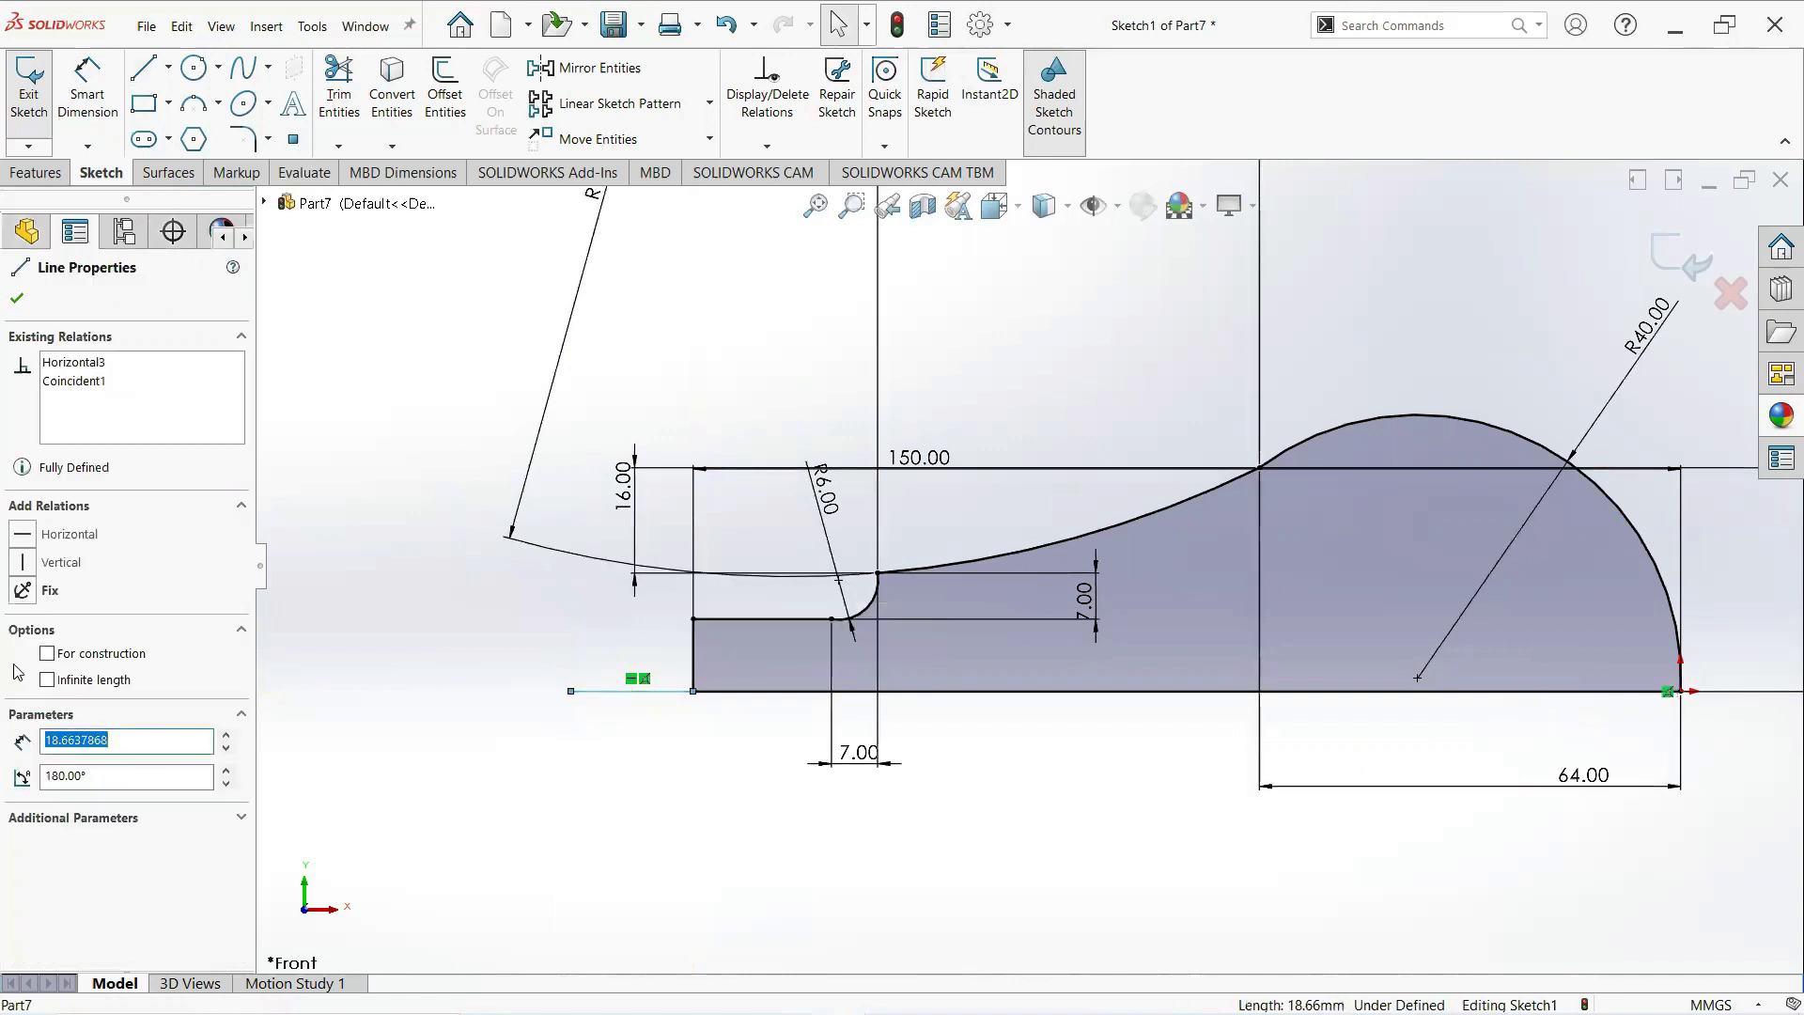
left_click(46, 655)
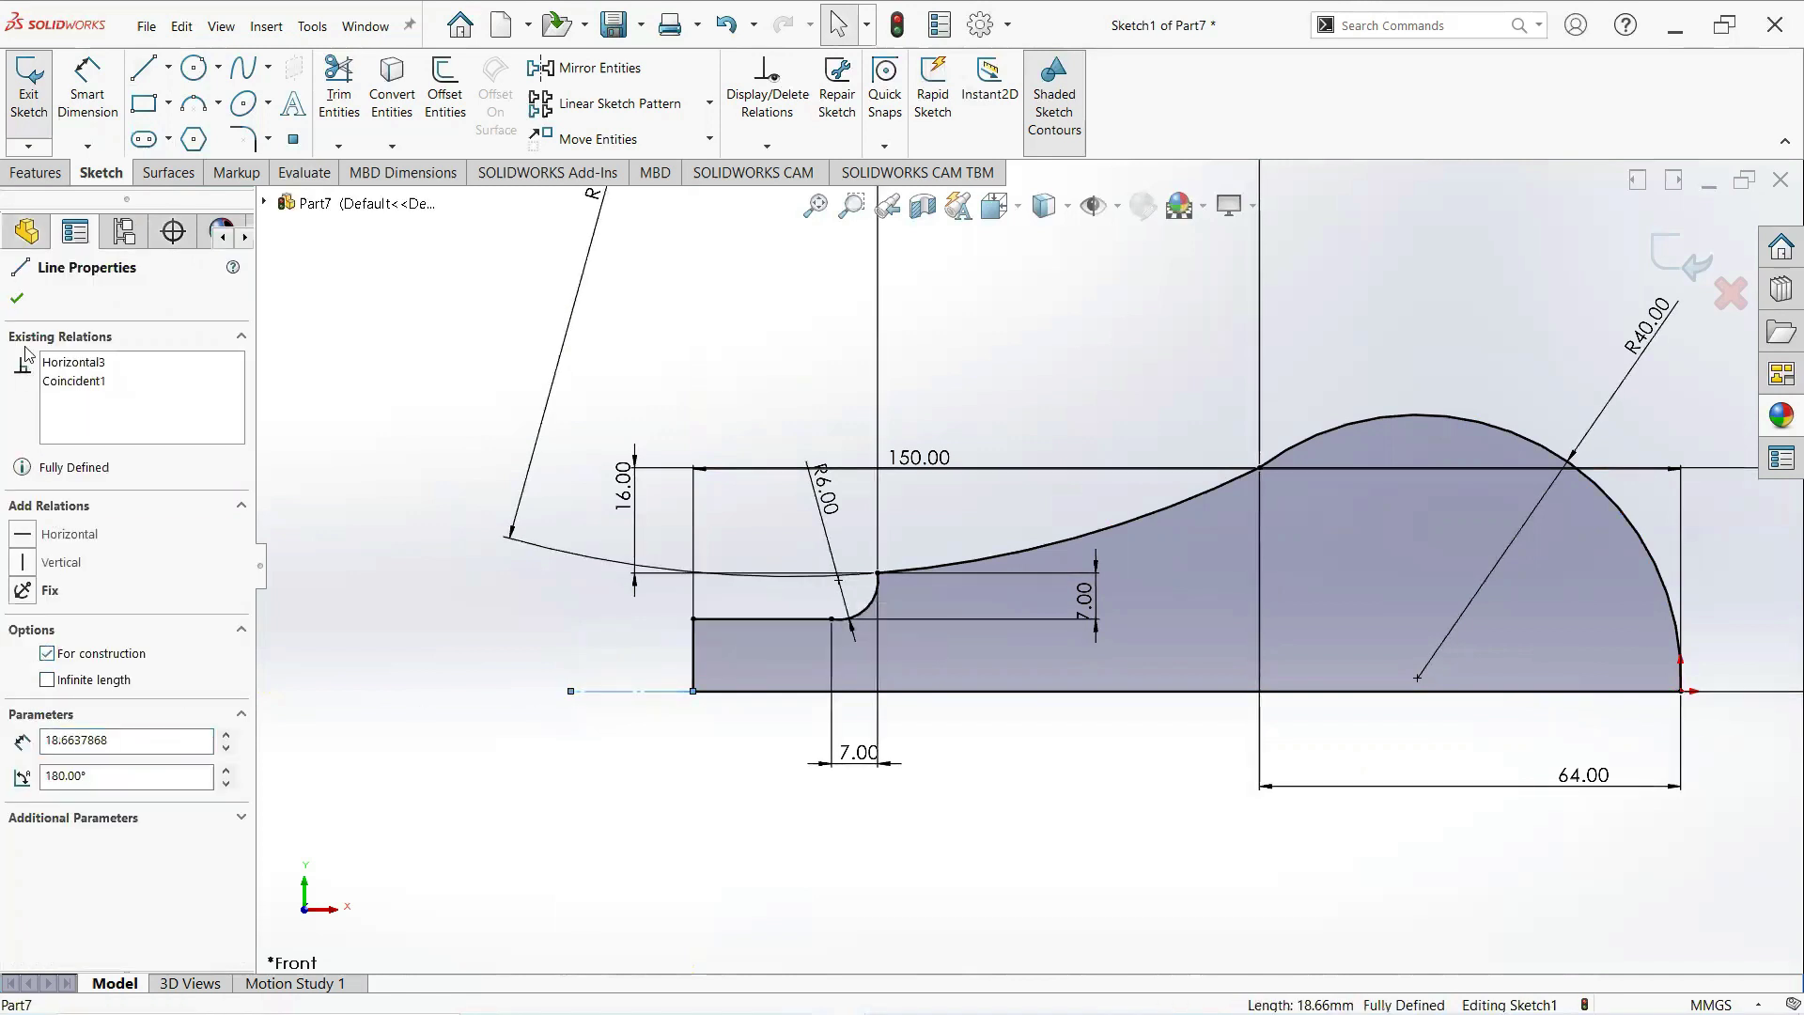
left_click(17, 299)
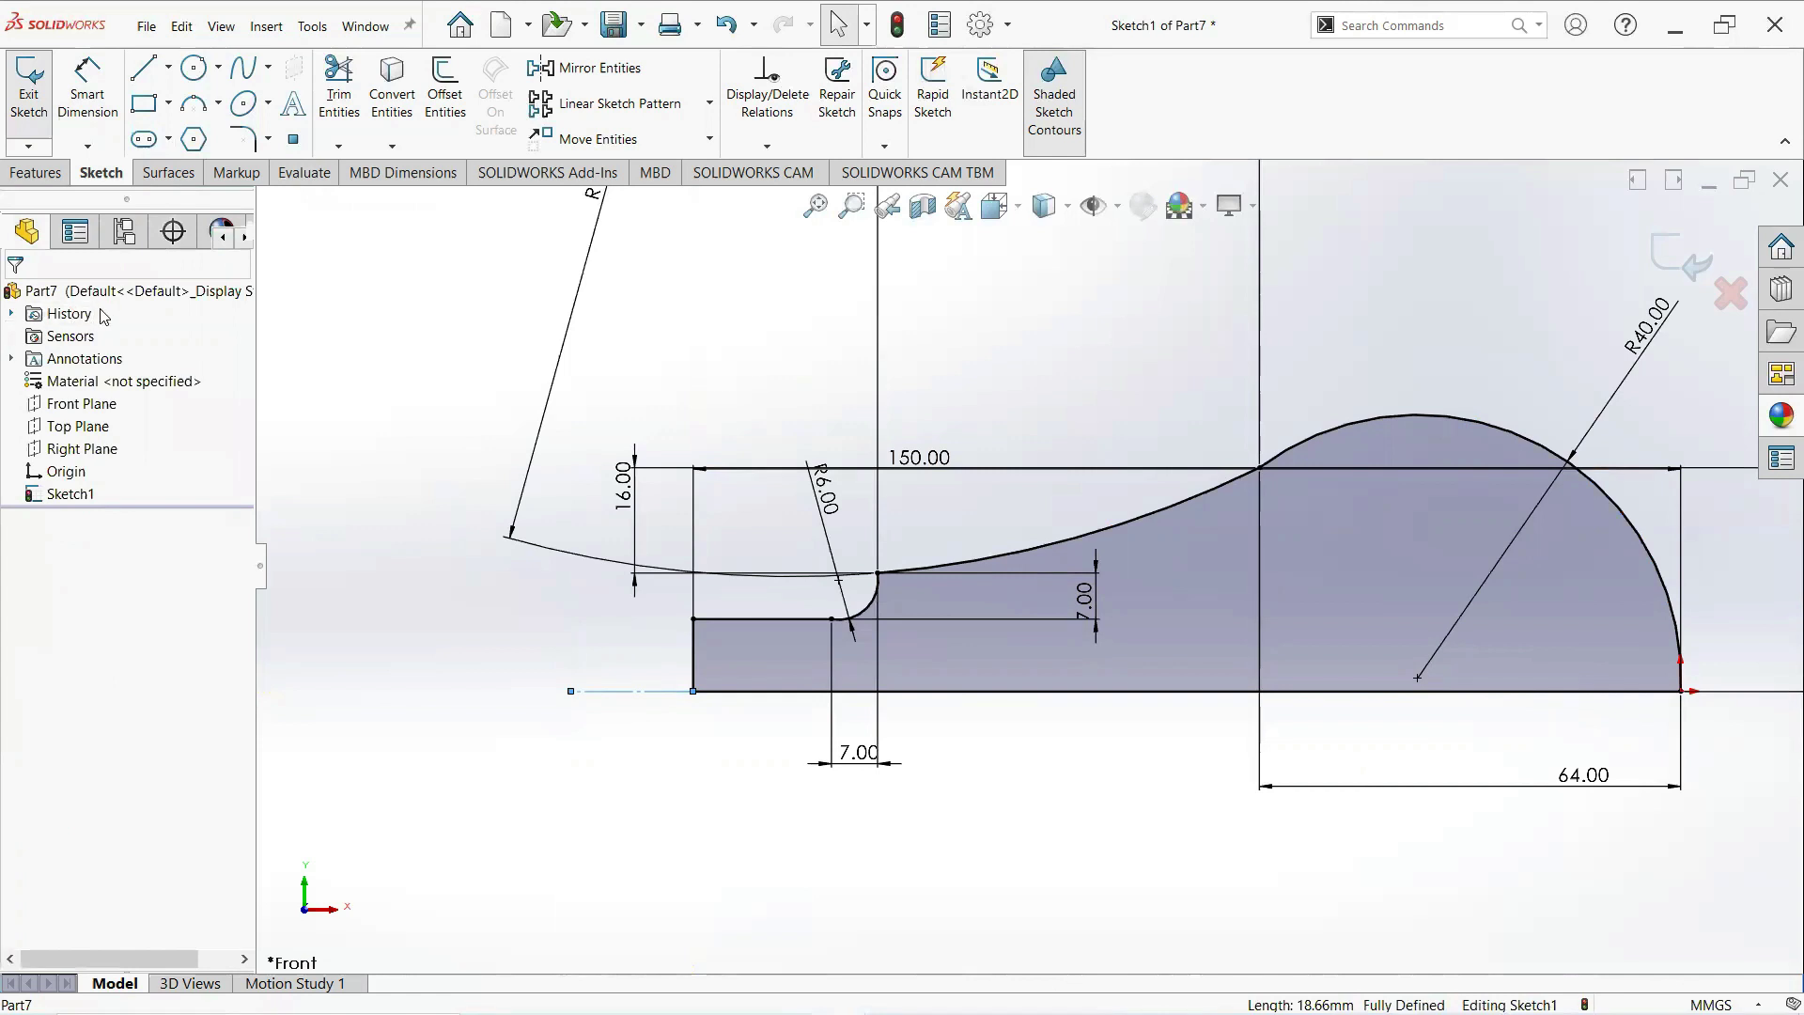
Revolve the profile 360° about the construction line into a solid bulb.
left_click(41, 178)
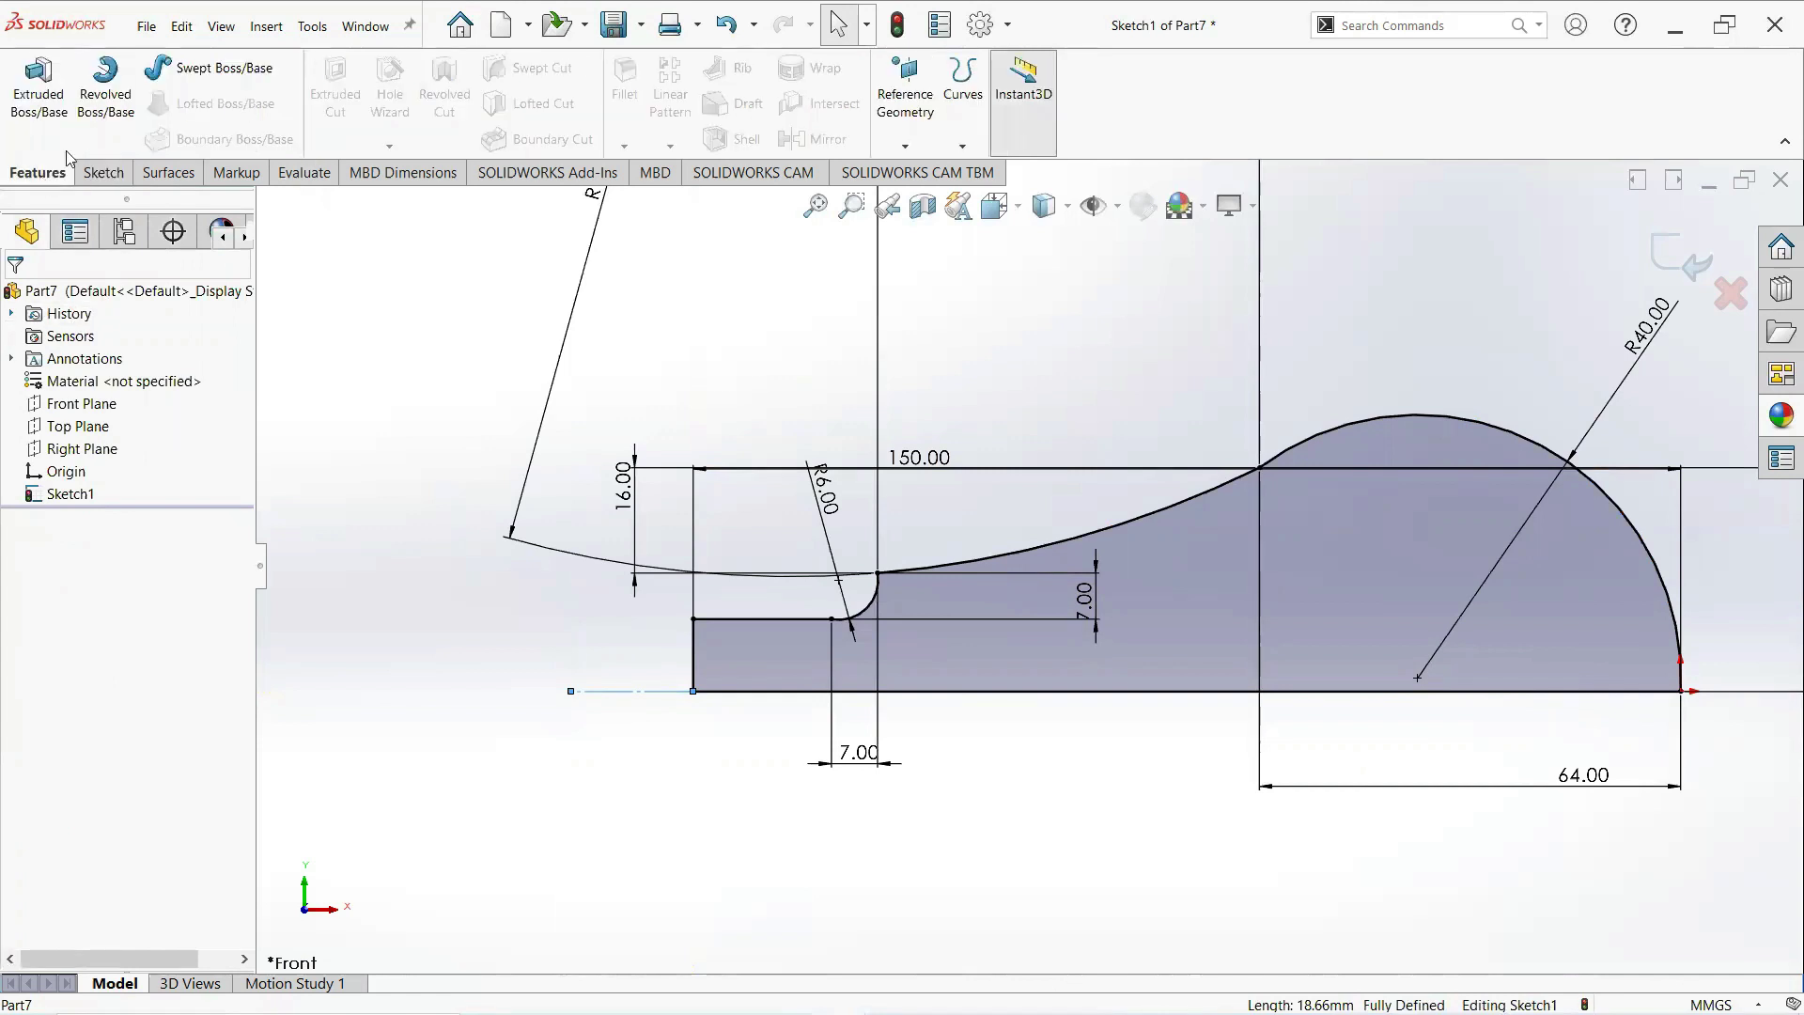
left_click(106, 91)
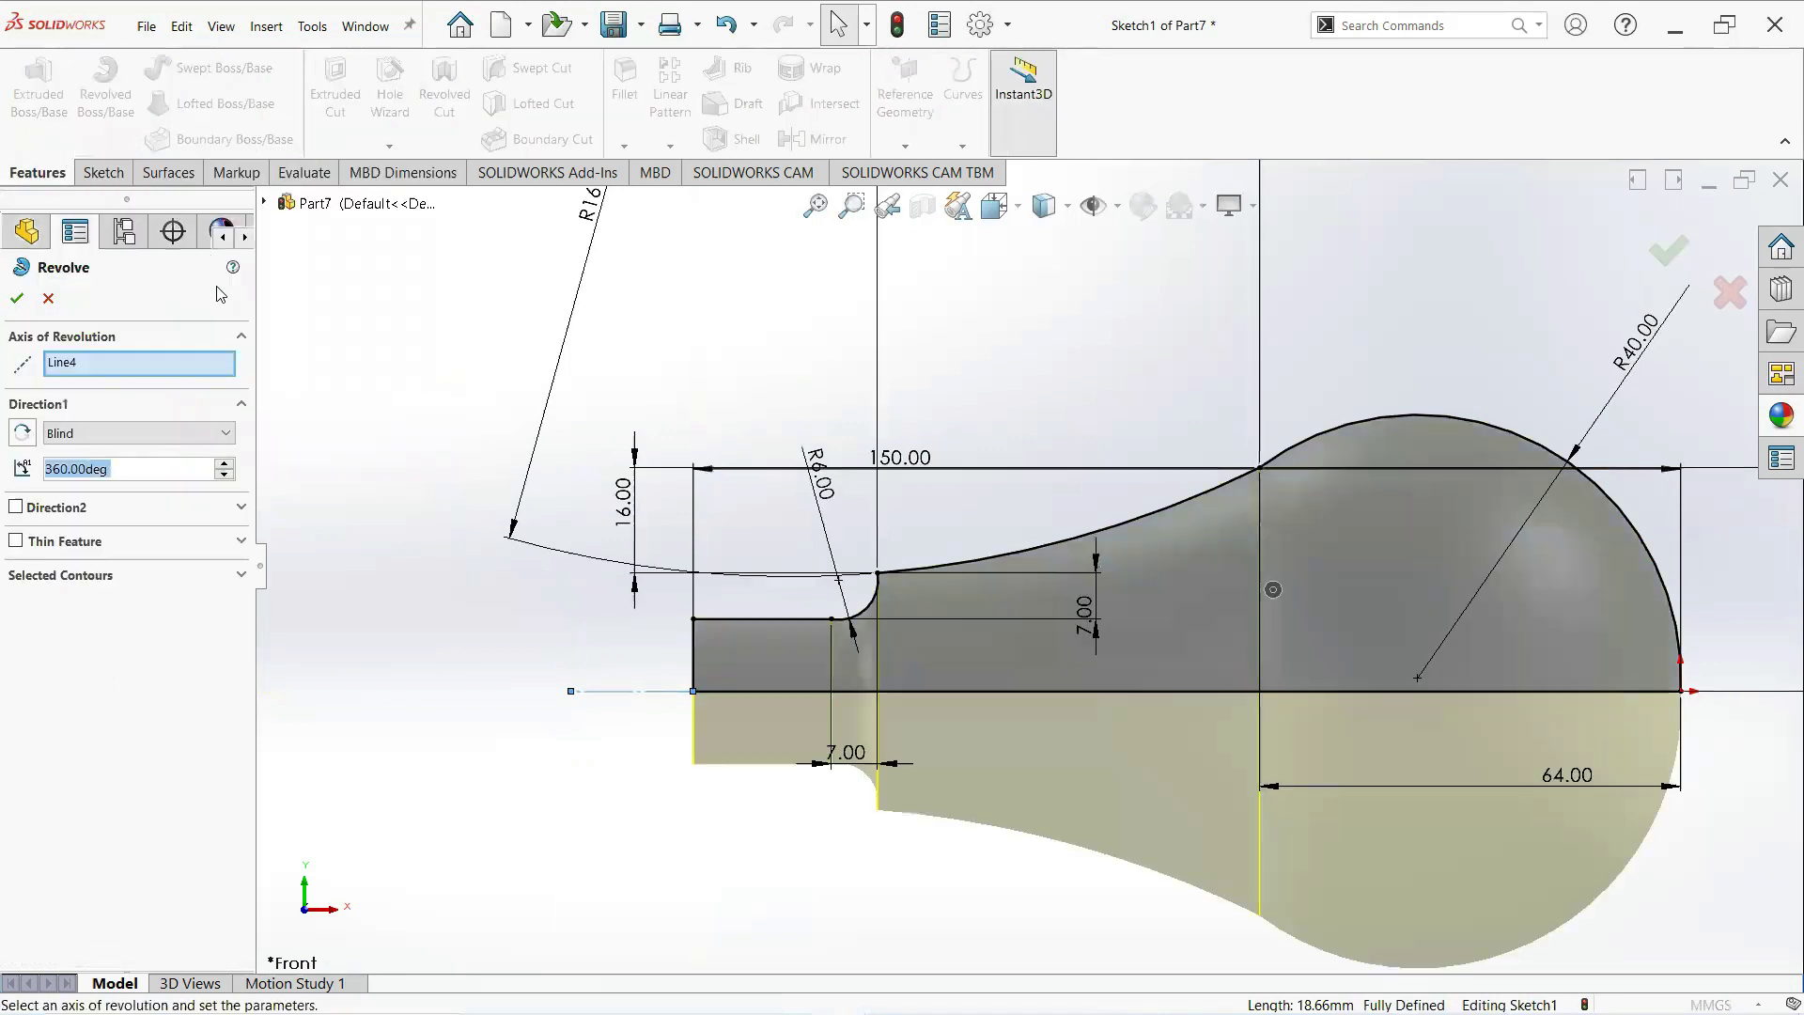
left_click(94, 365)
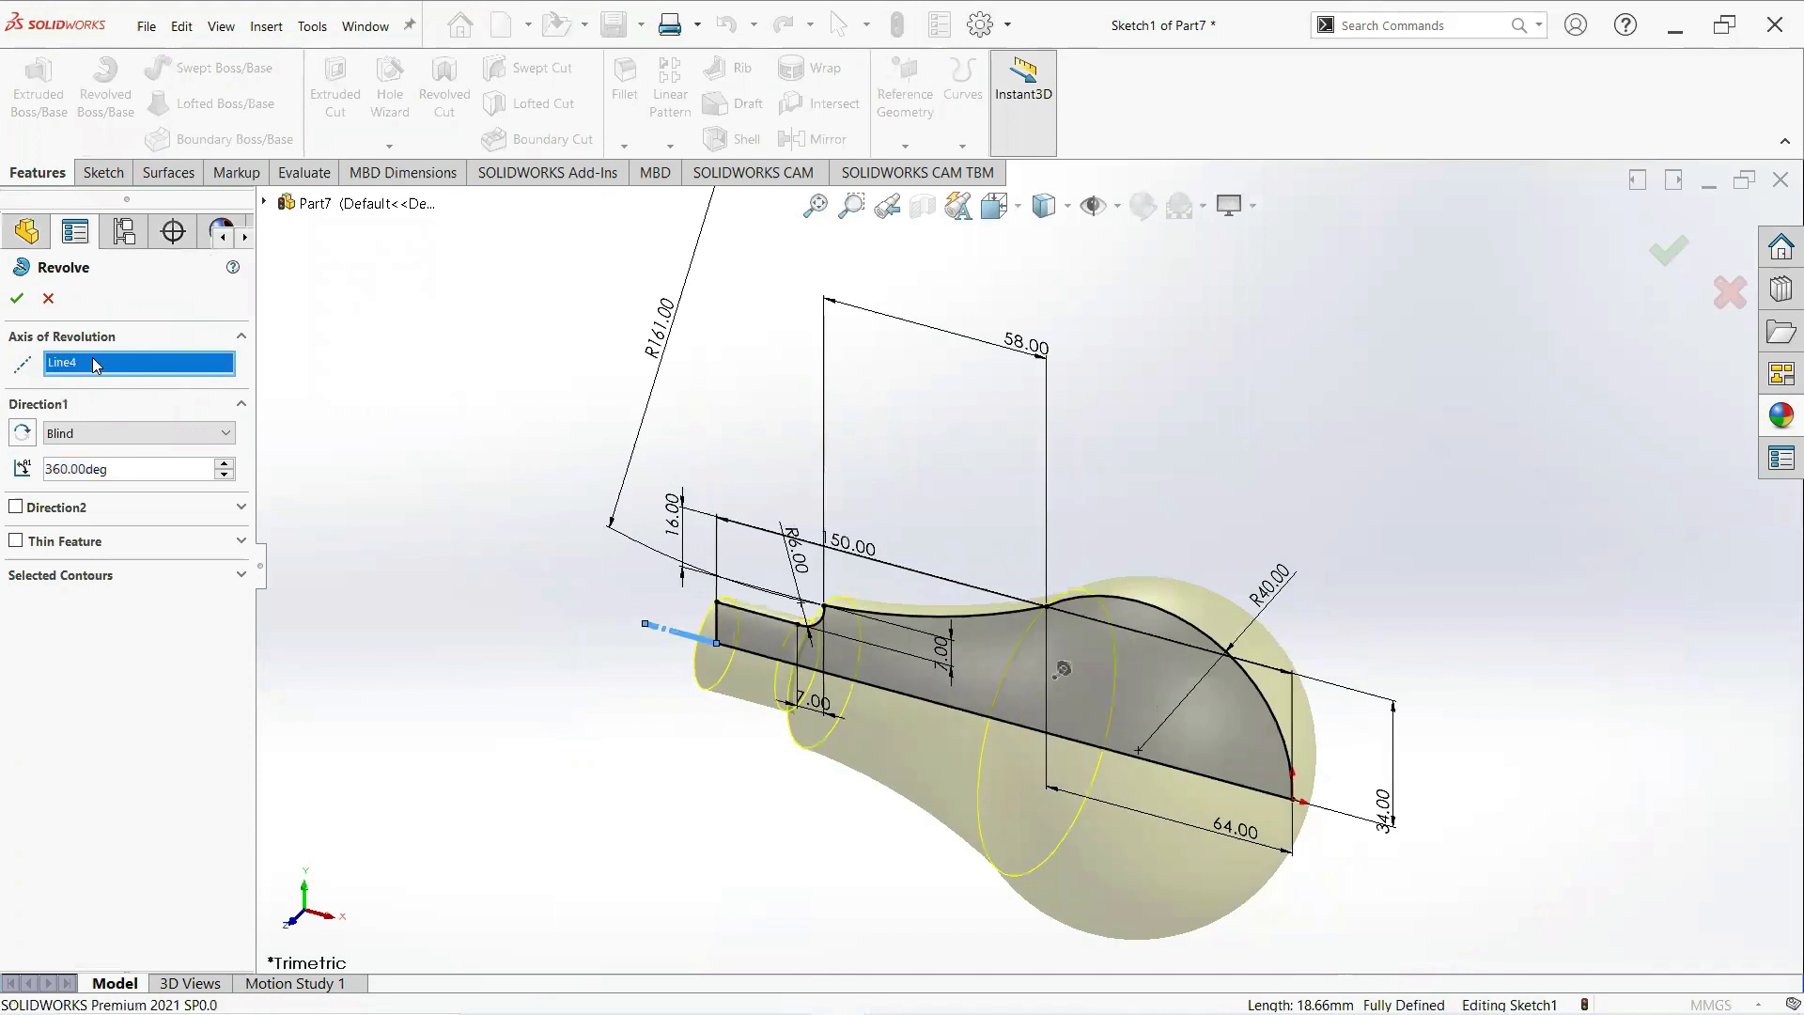
left_click(18, 299)
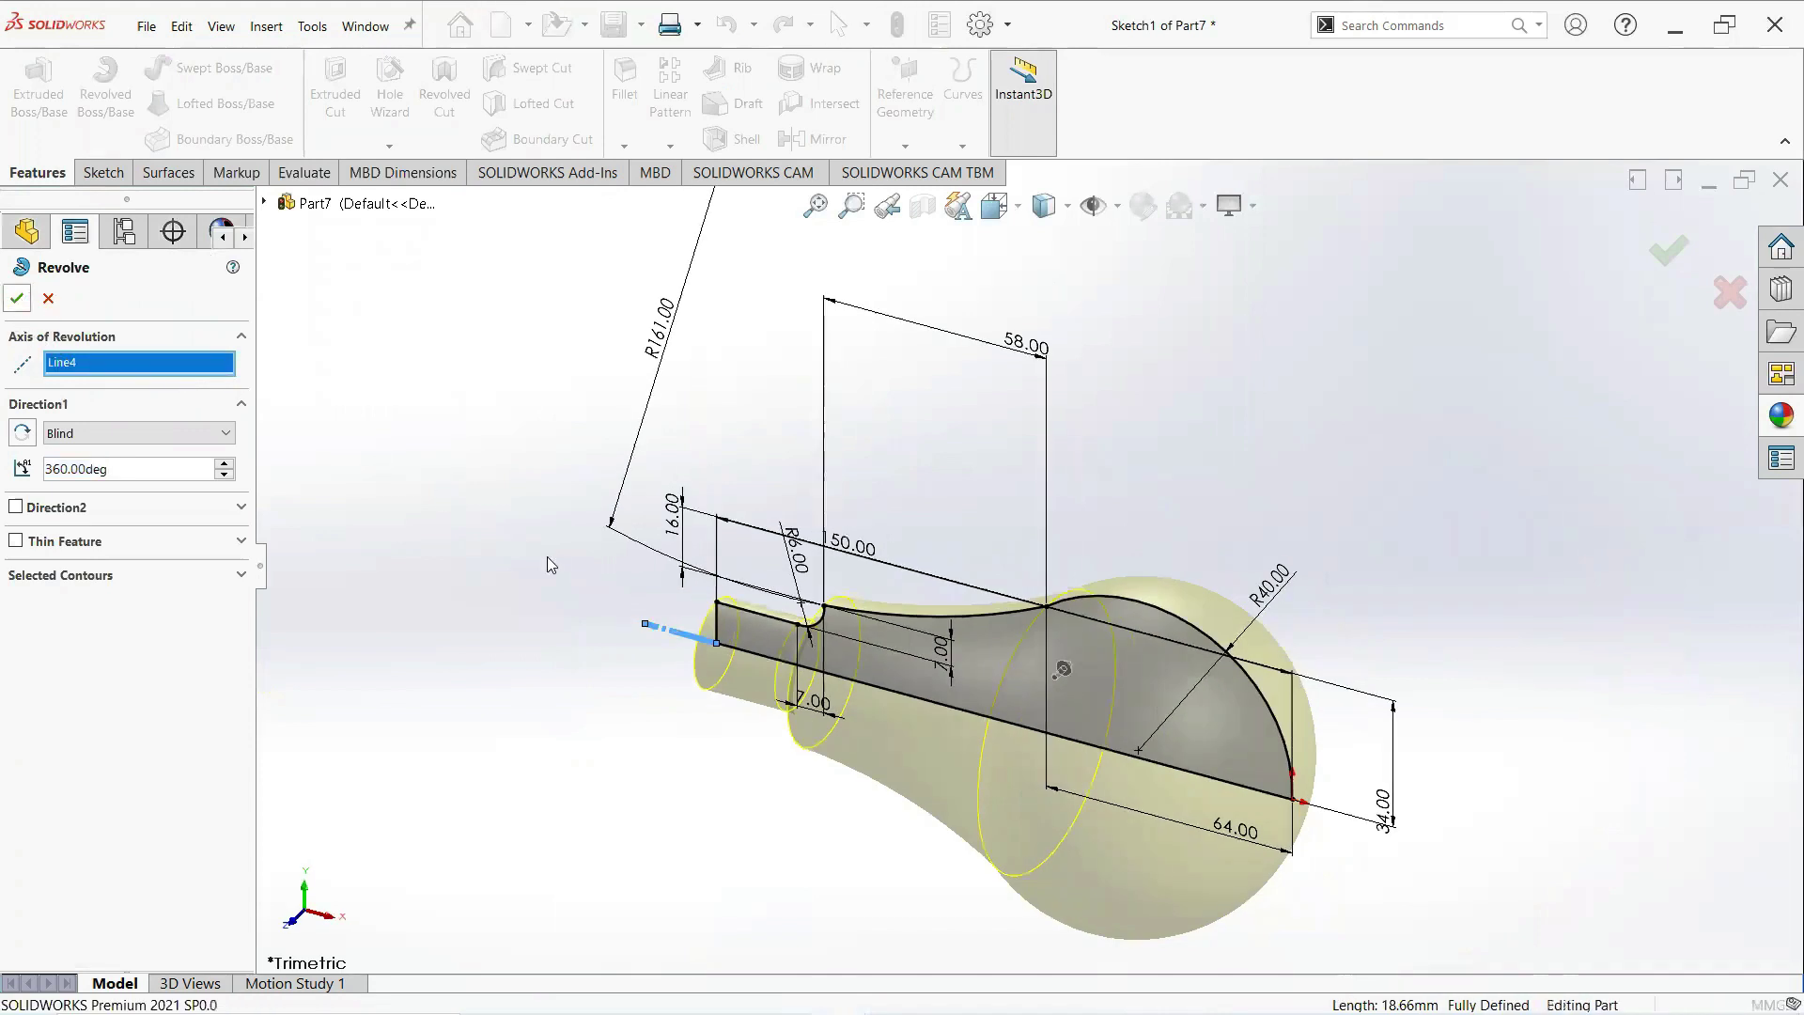
middle_click_drag(692, 683, 716, 833)
left_click(714, 835)
scroll(709, 827, "down", 2)
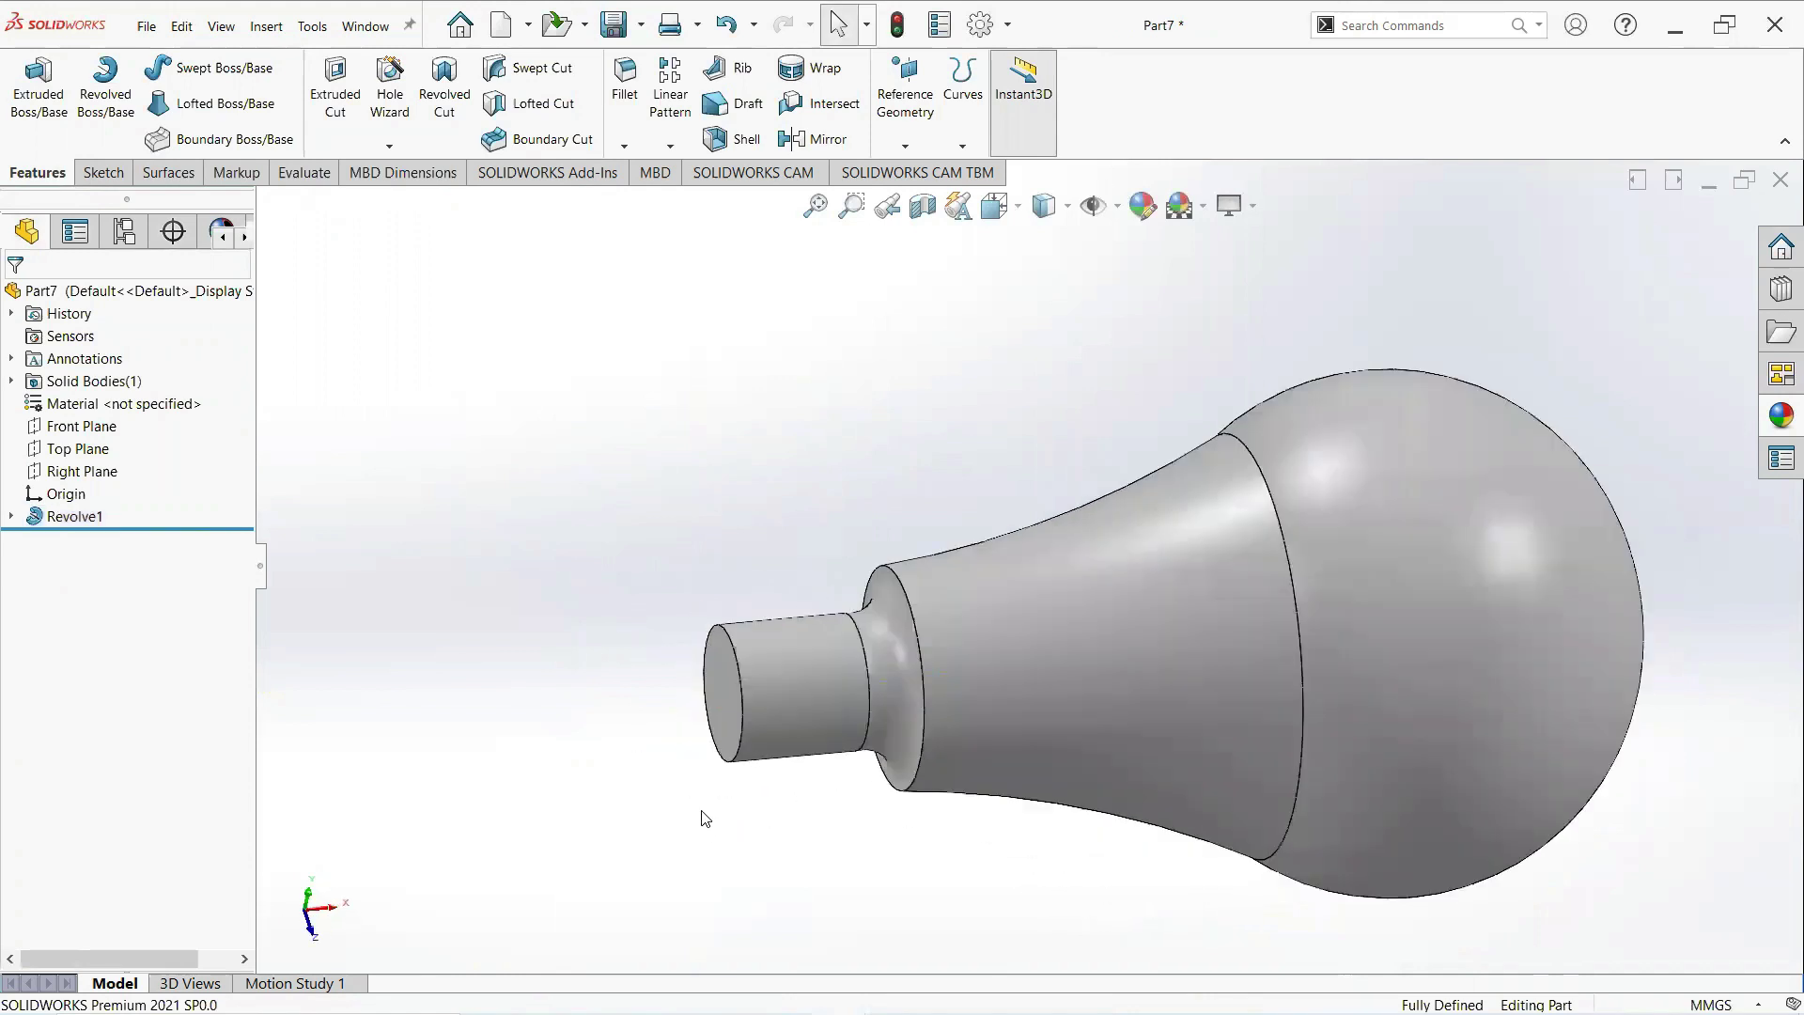
Sketch a circle centred on the origin on the neck's end face.
left_click(716, 695)
left_click(805, 644)
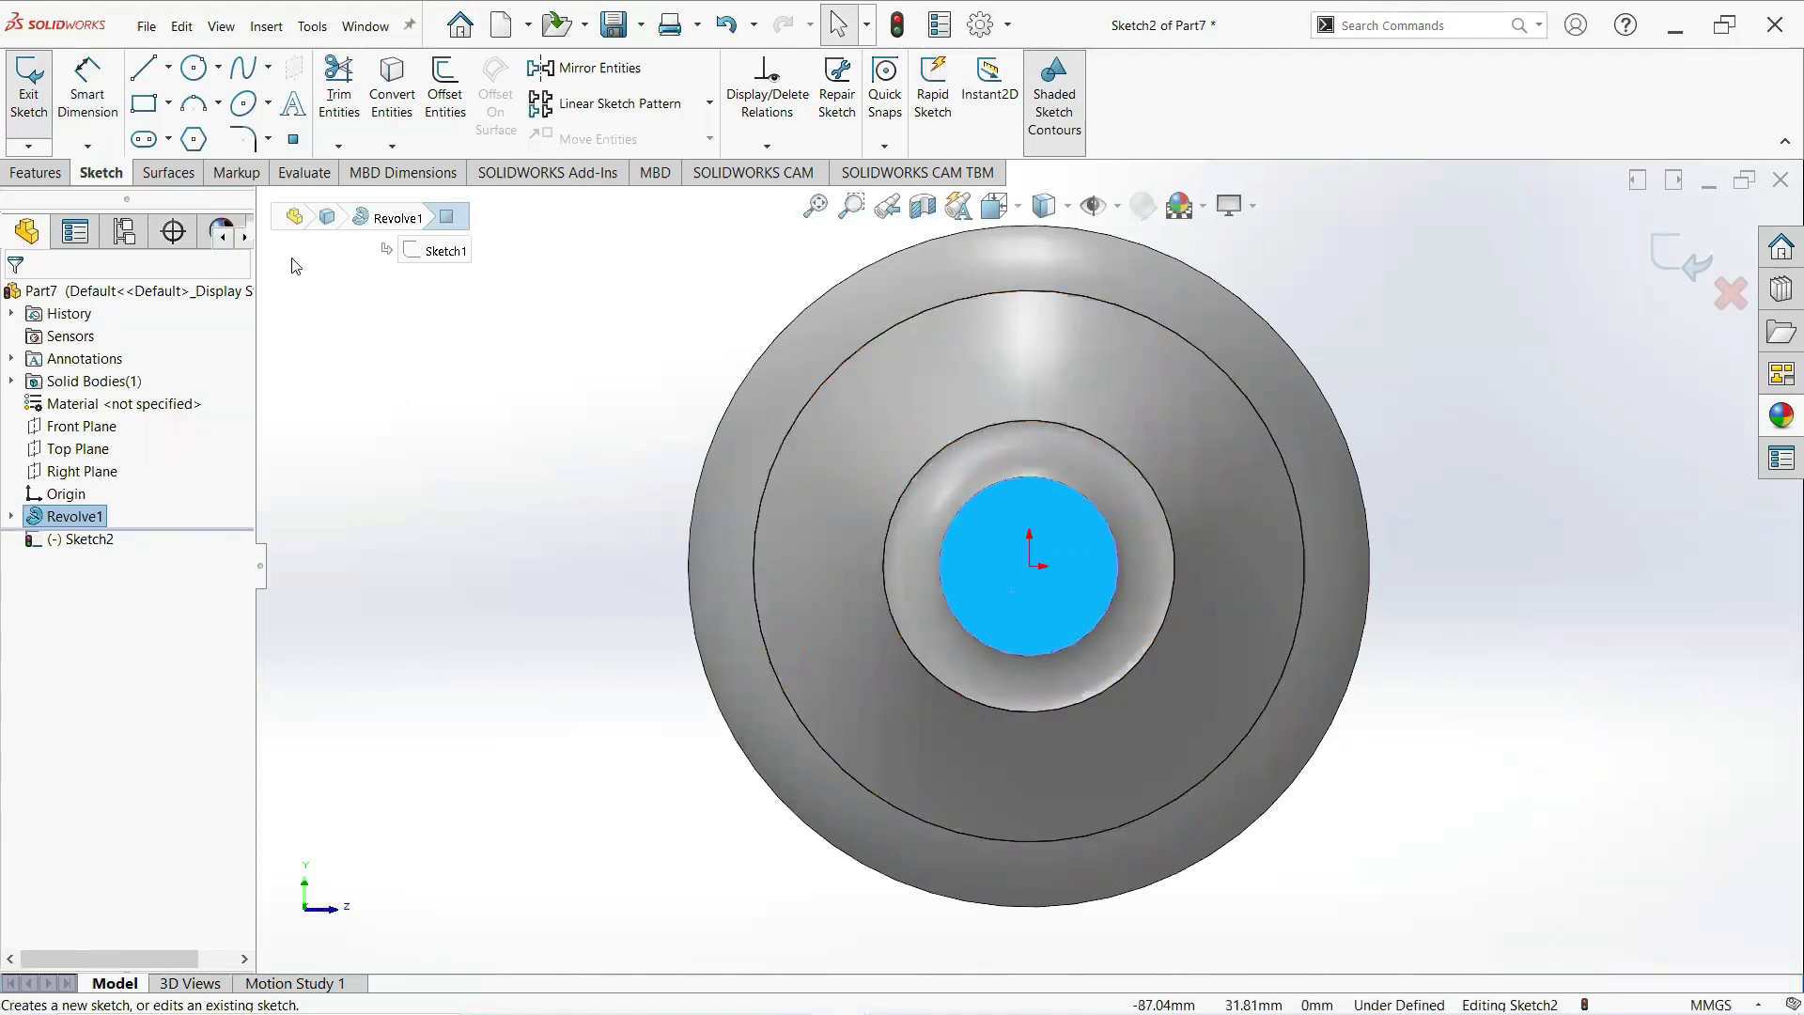
left_click(194, 70)
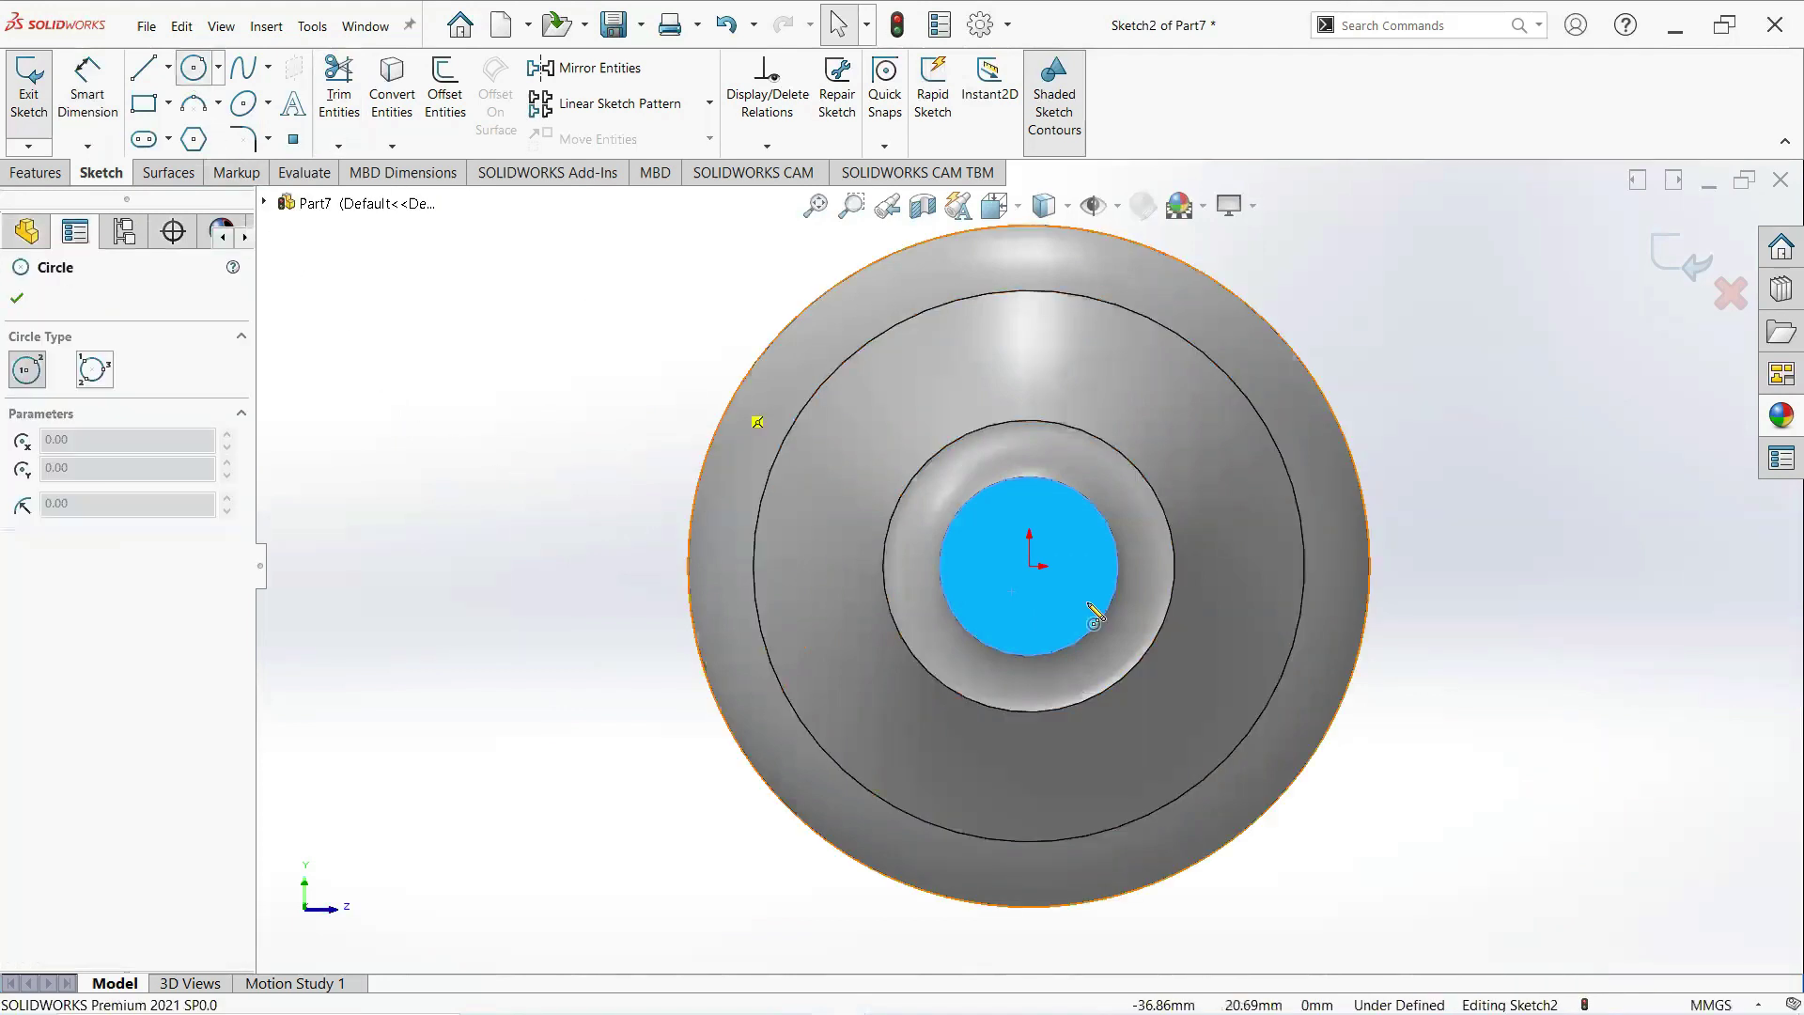
left_click(1029, 566)
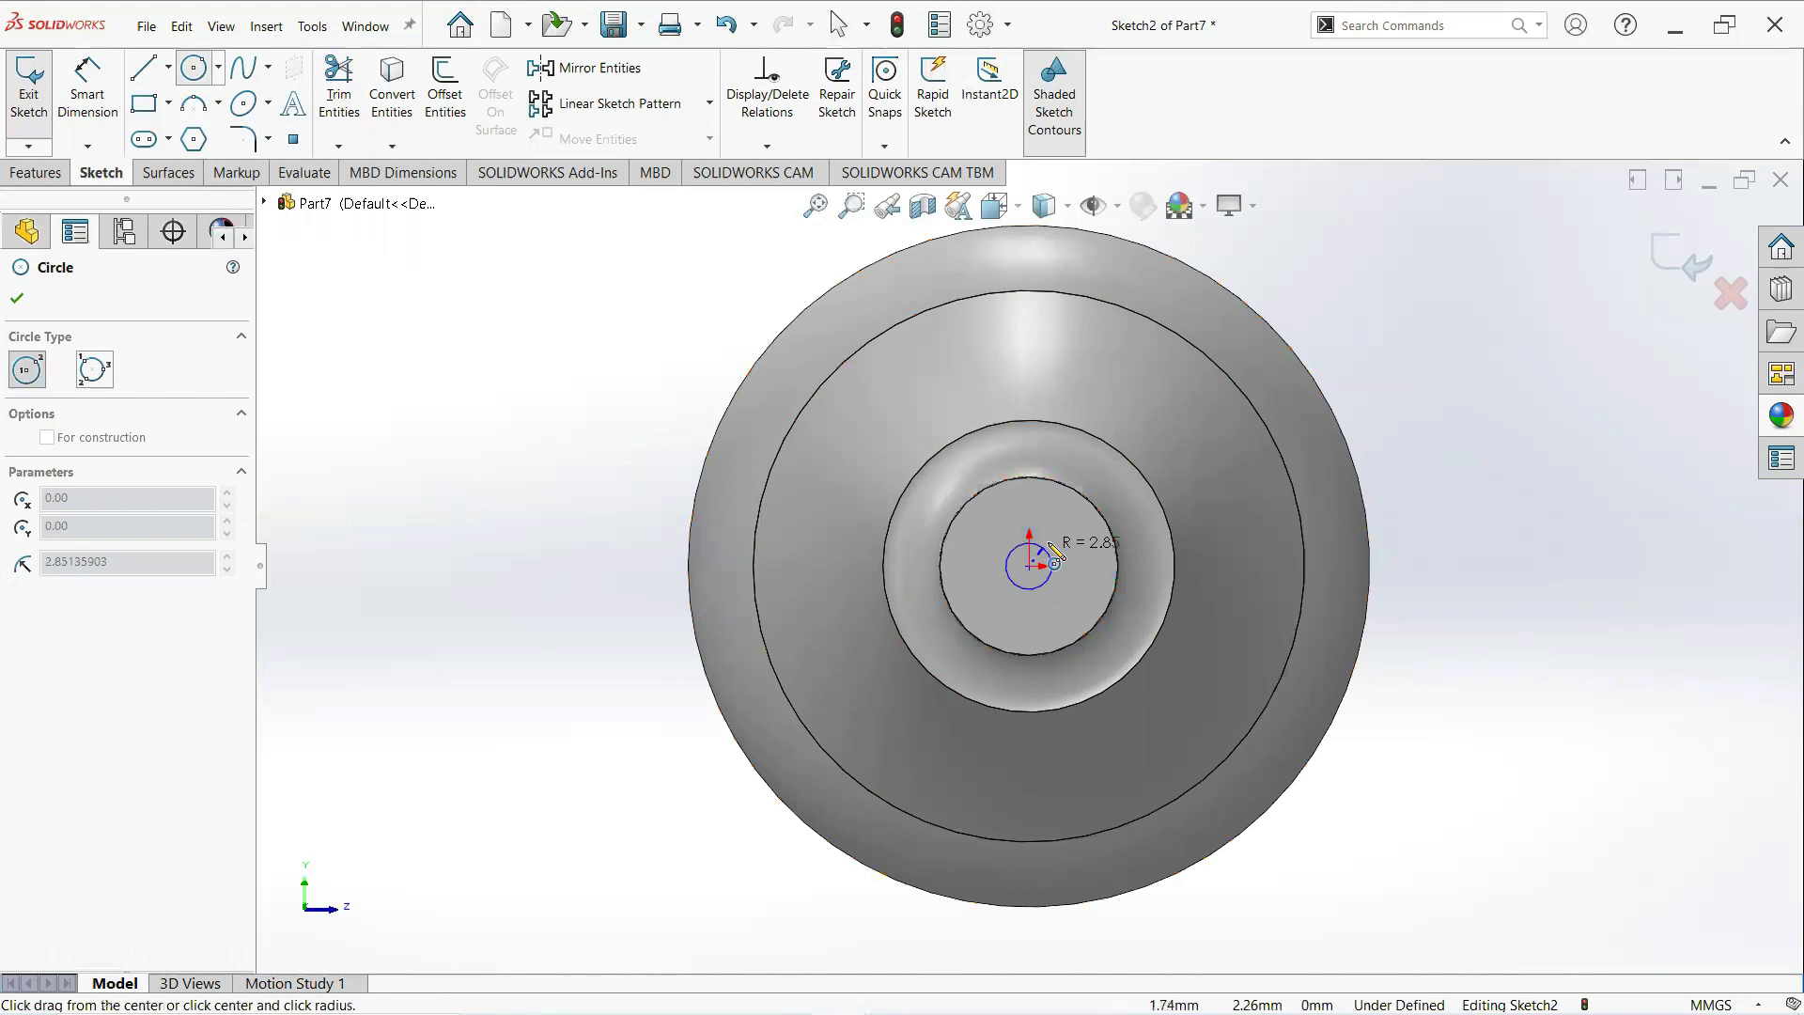
left_click(1063, 541)
right_click(1063, 540)
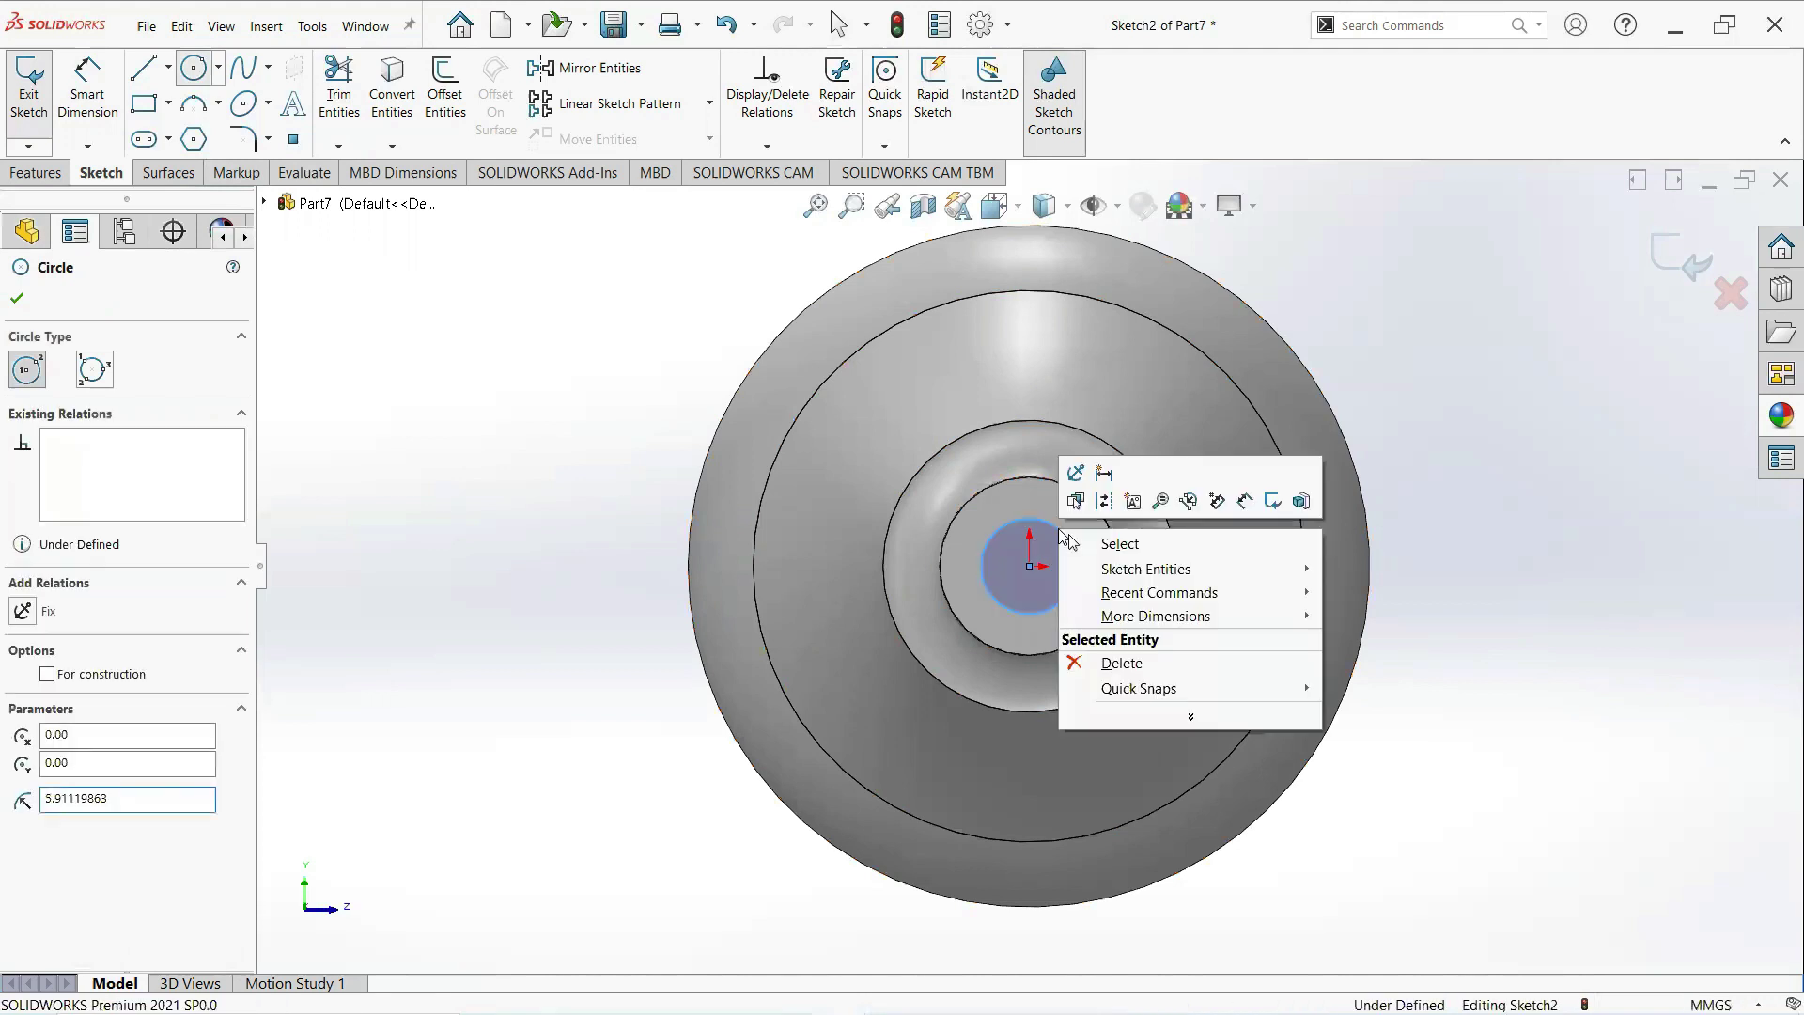
left_click(1097, 539)
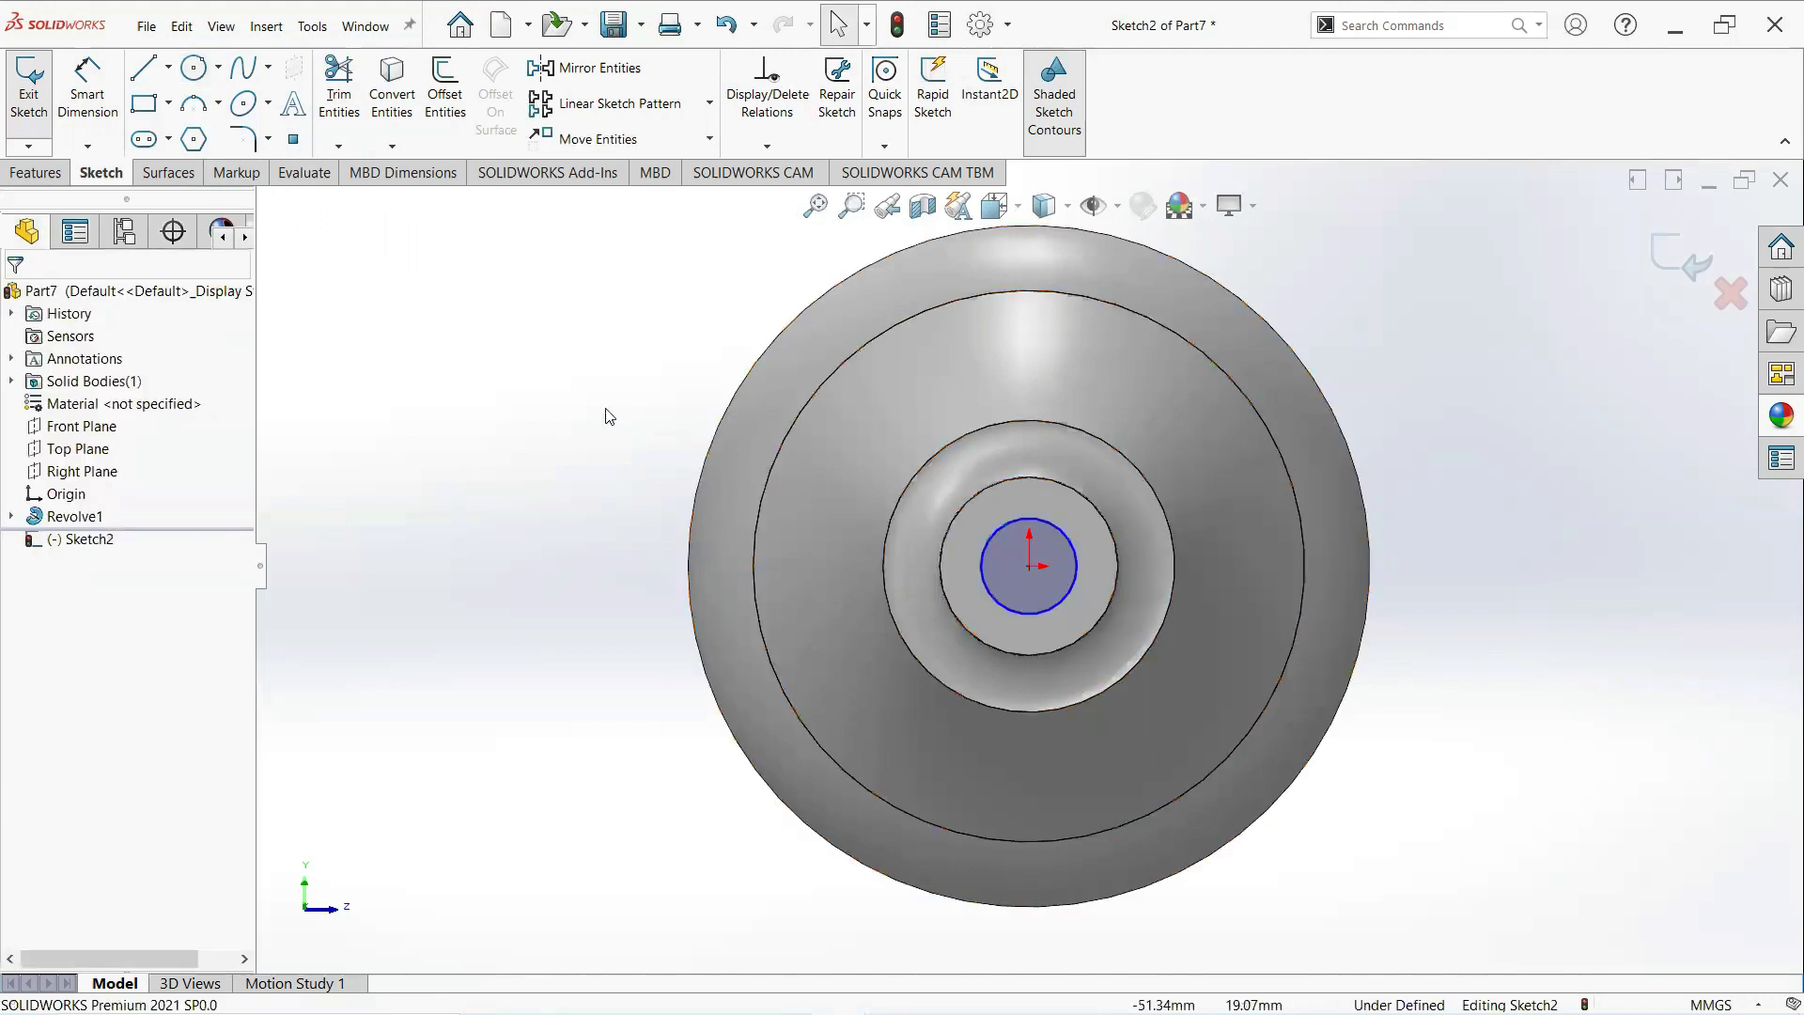
Dimension the circle to an 11 mm diameter.
left_click(94, 104)
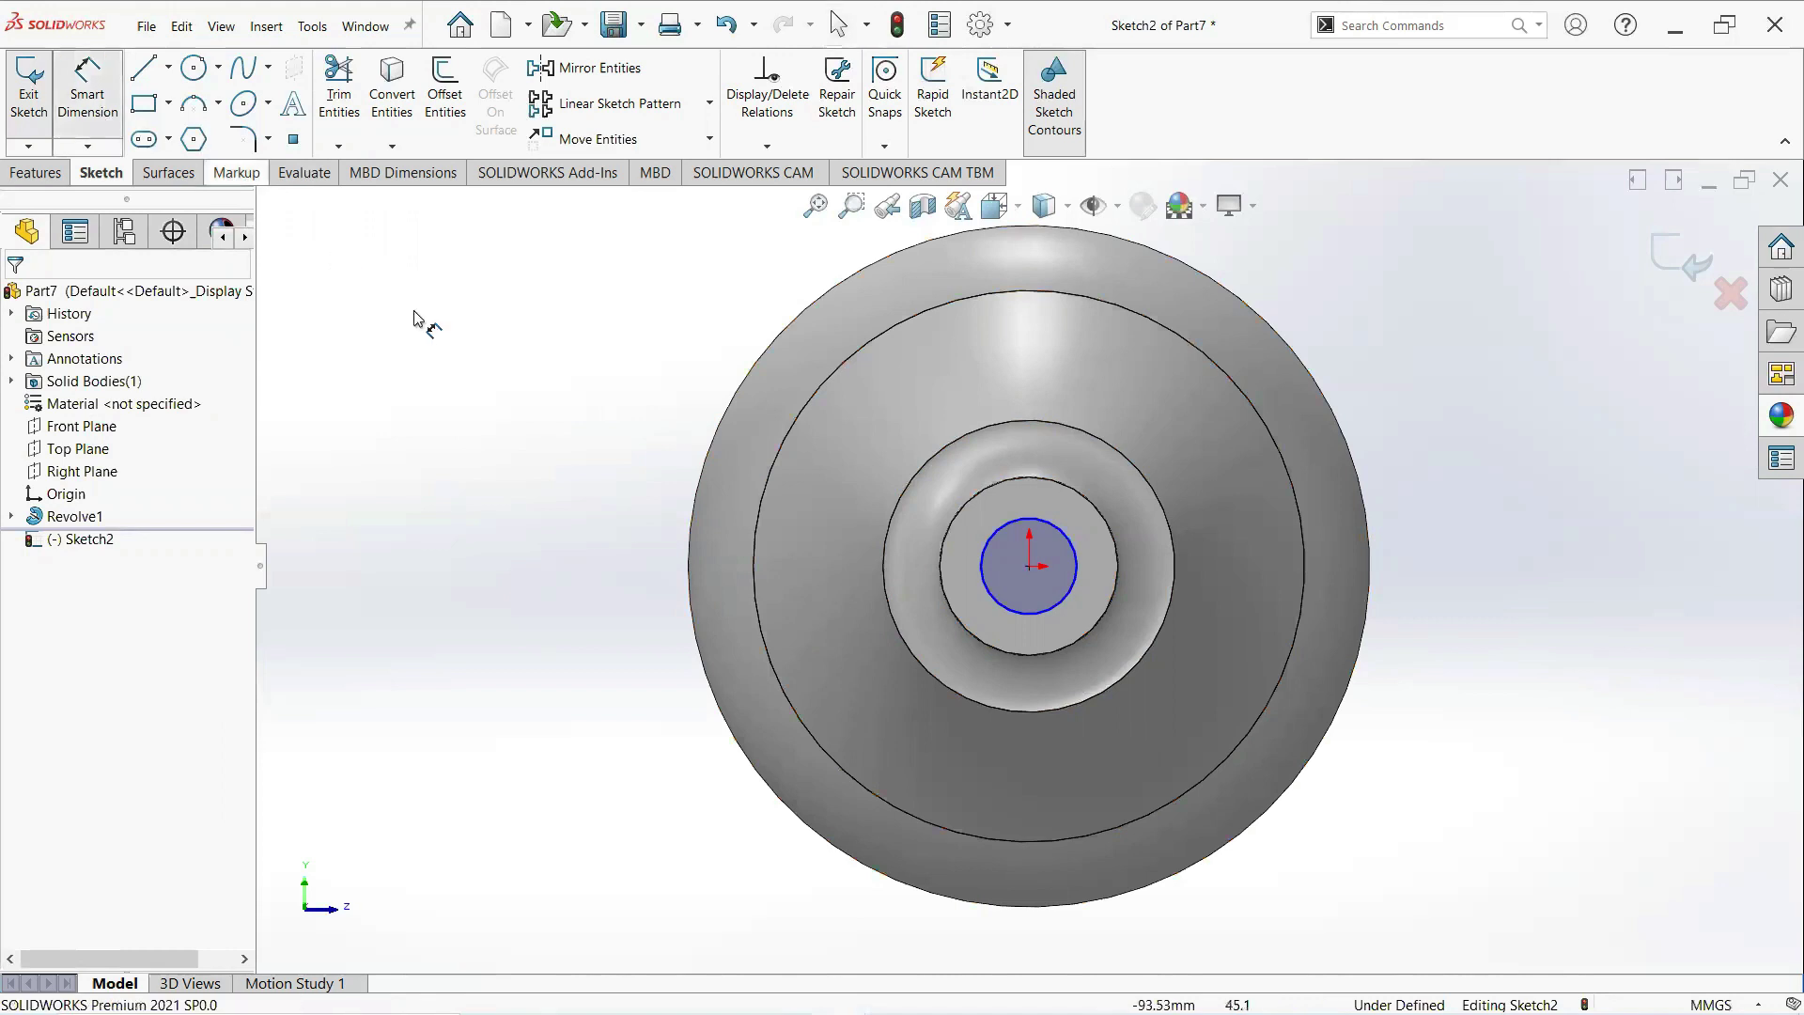
left_click(999, 545)
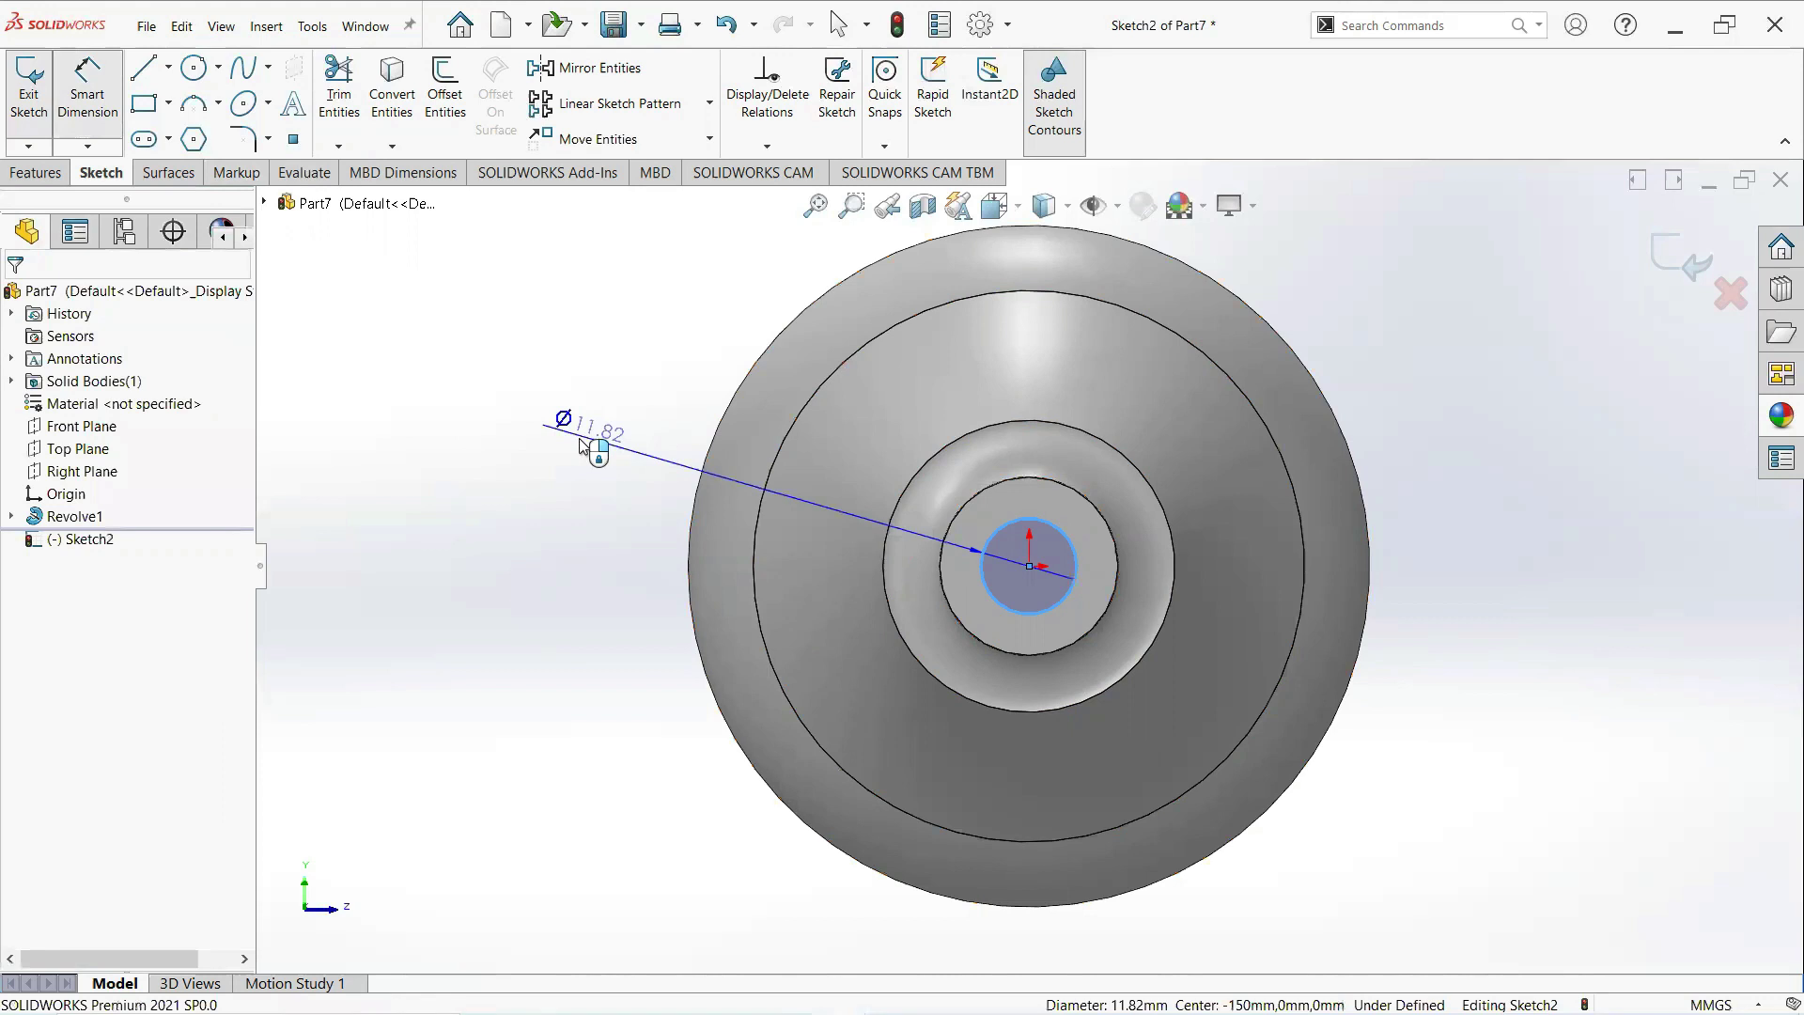
left_click(729, 445)
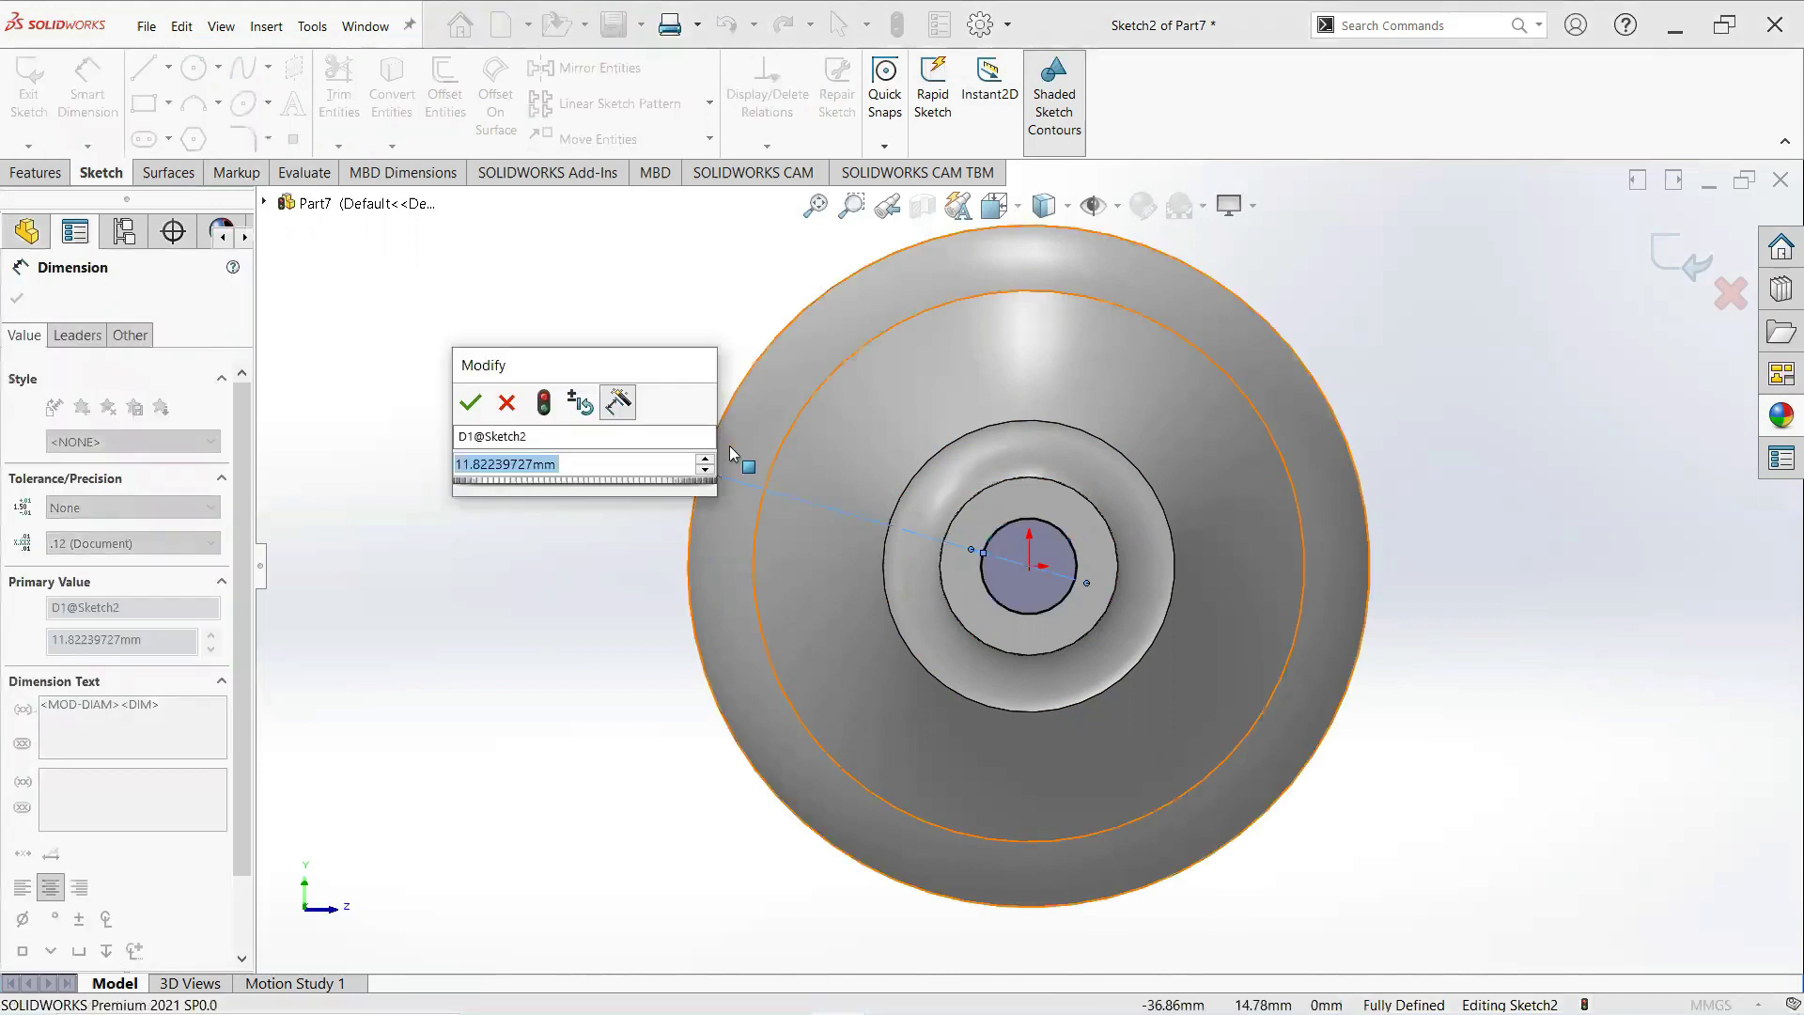
type("11")
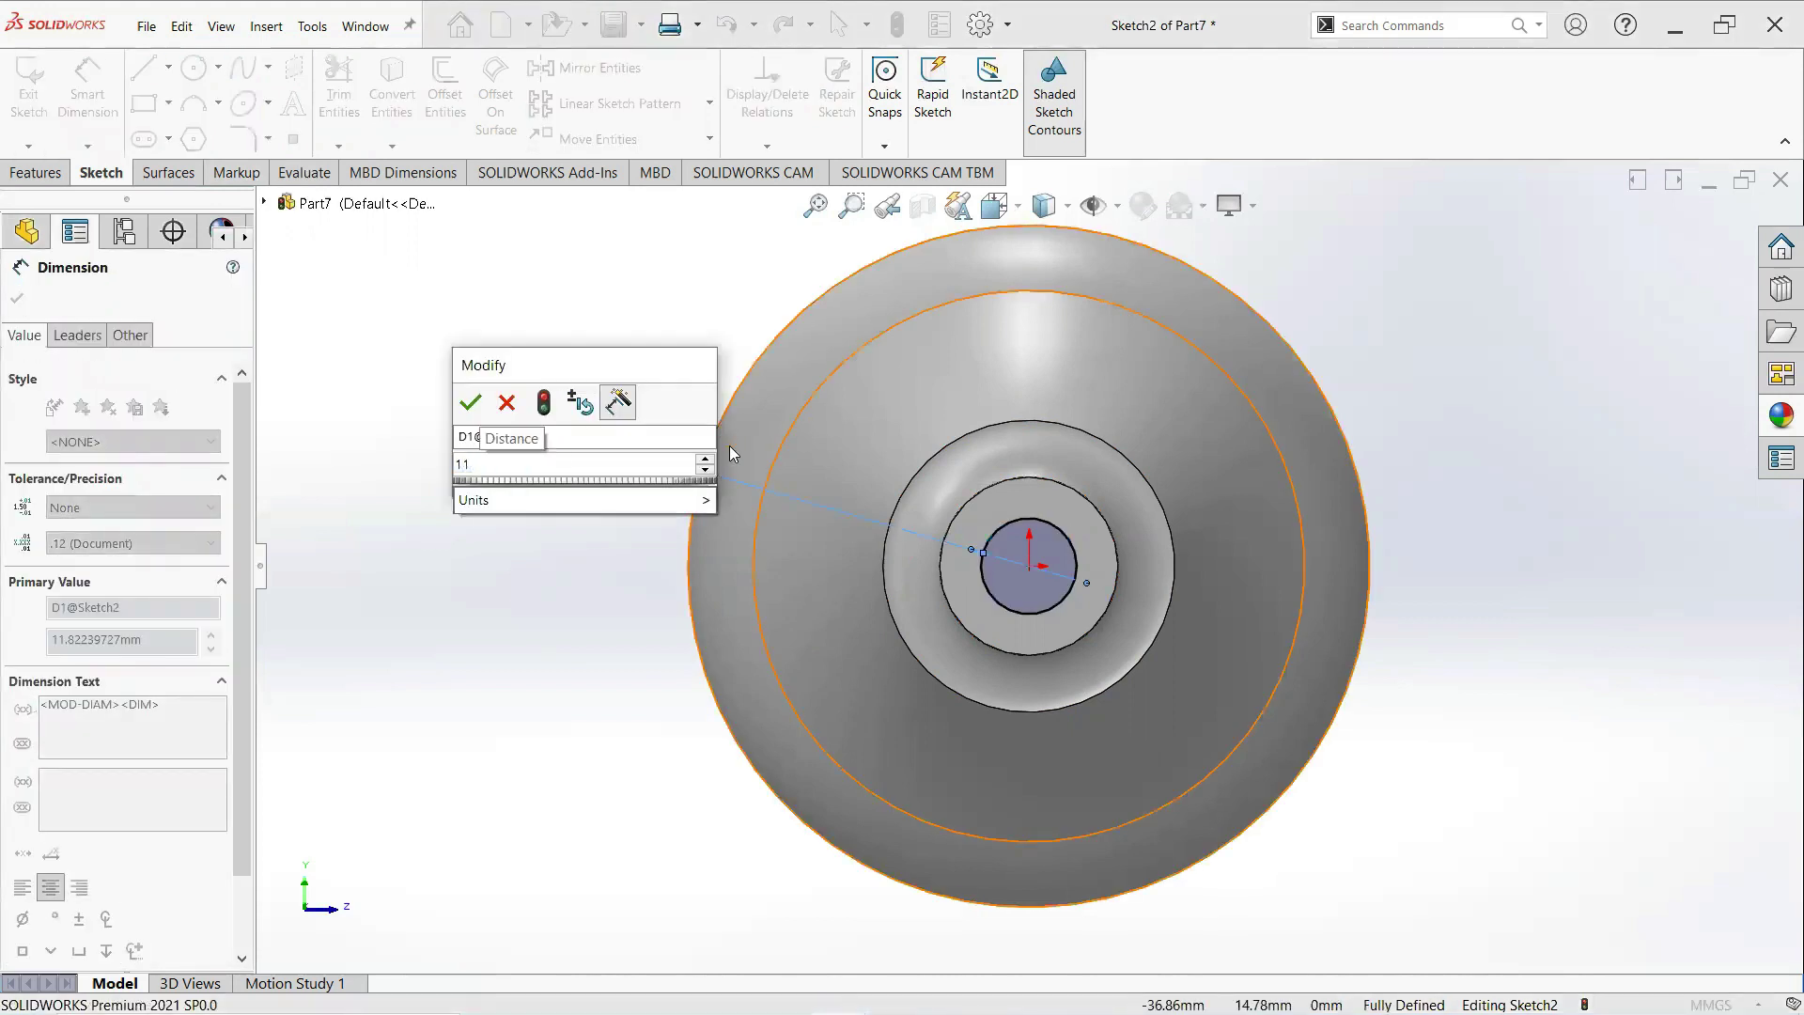
key("Return")
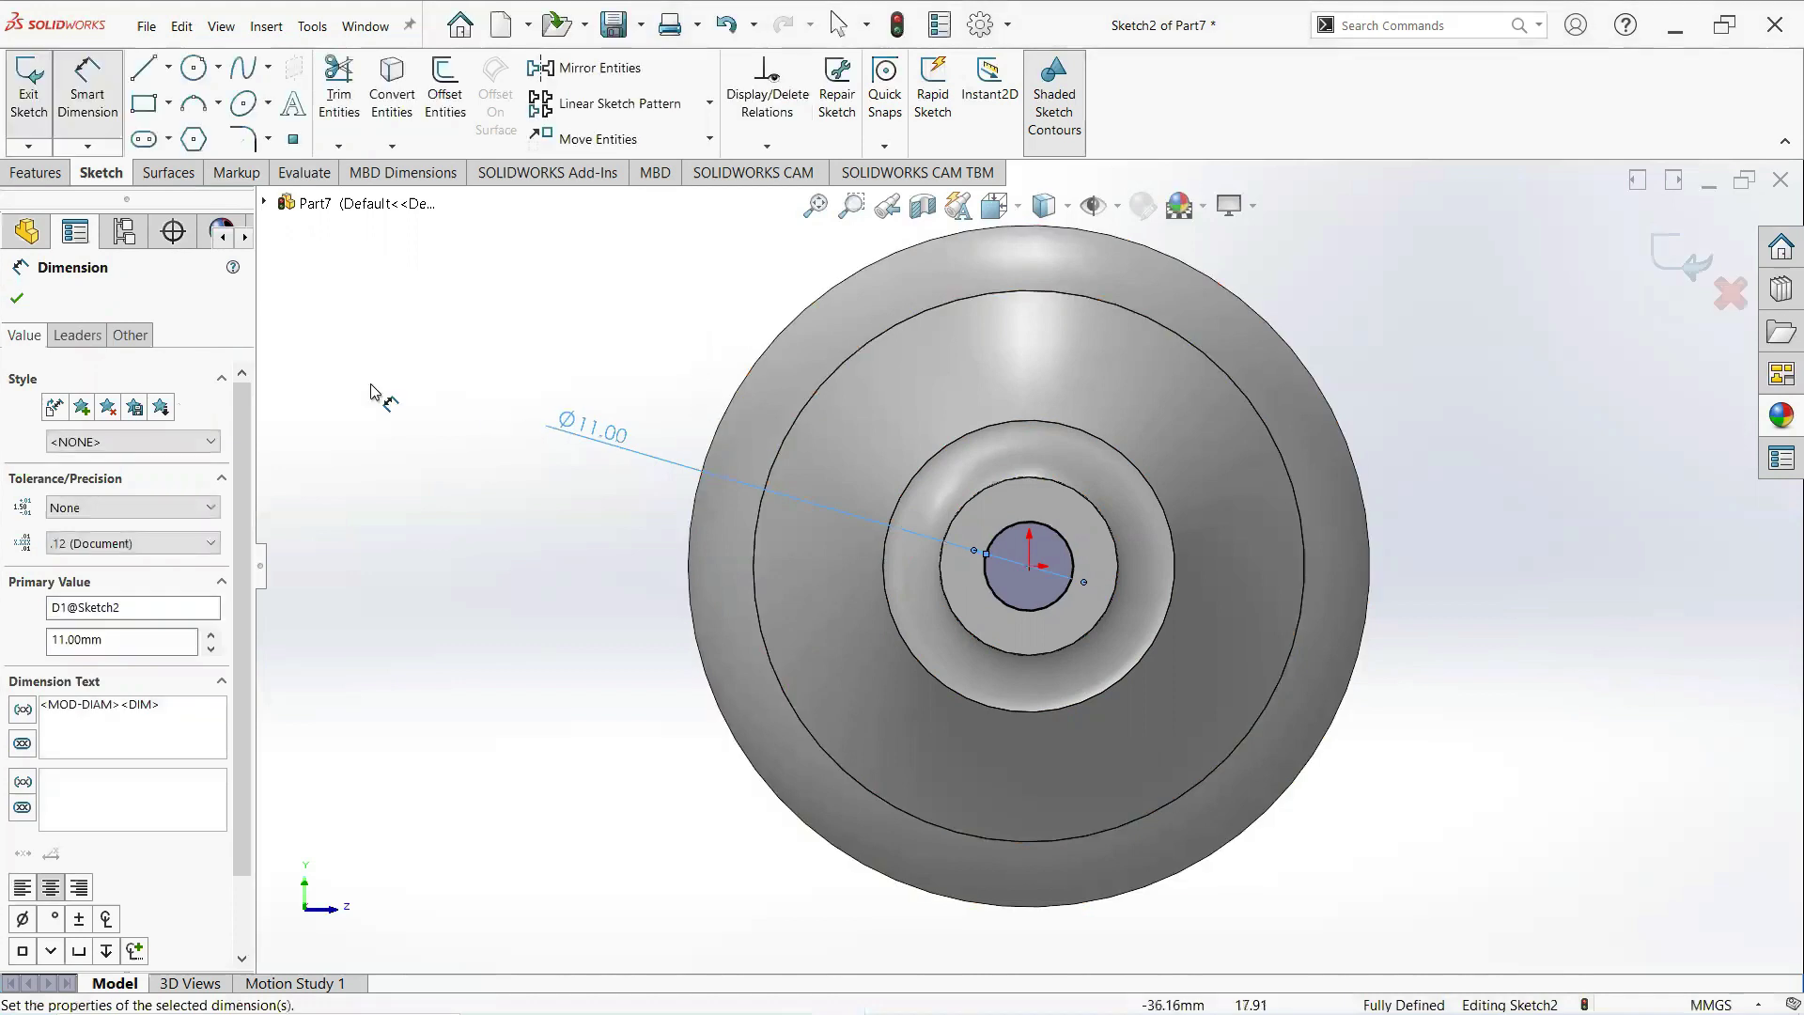
left_click(18, 297)
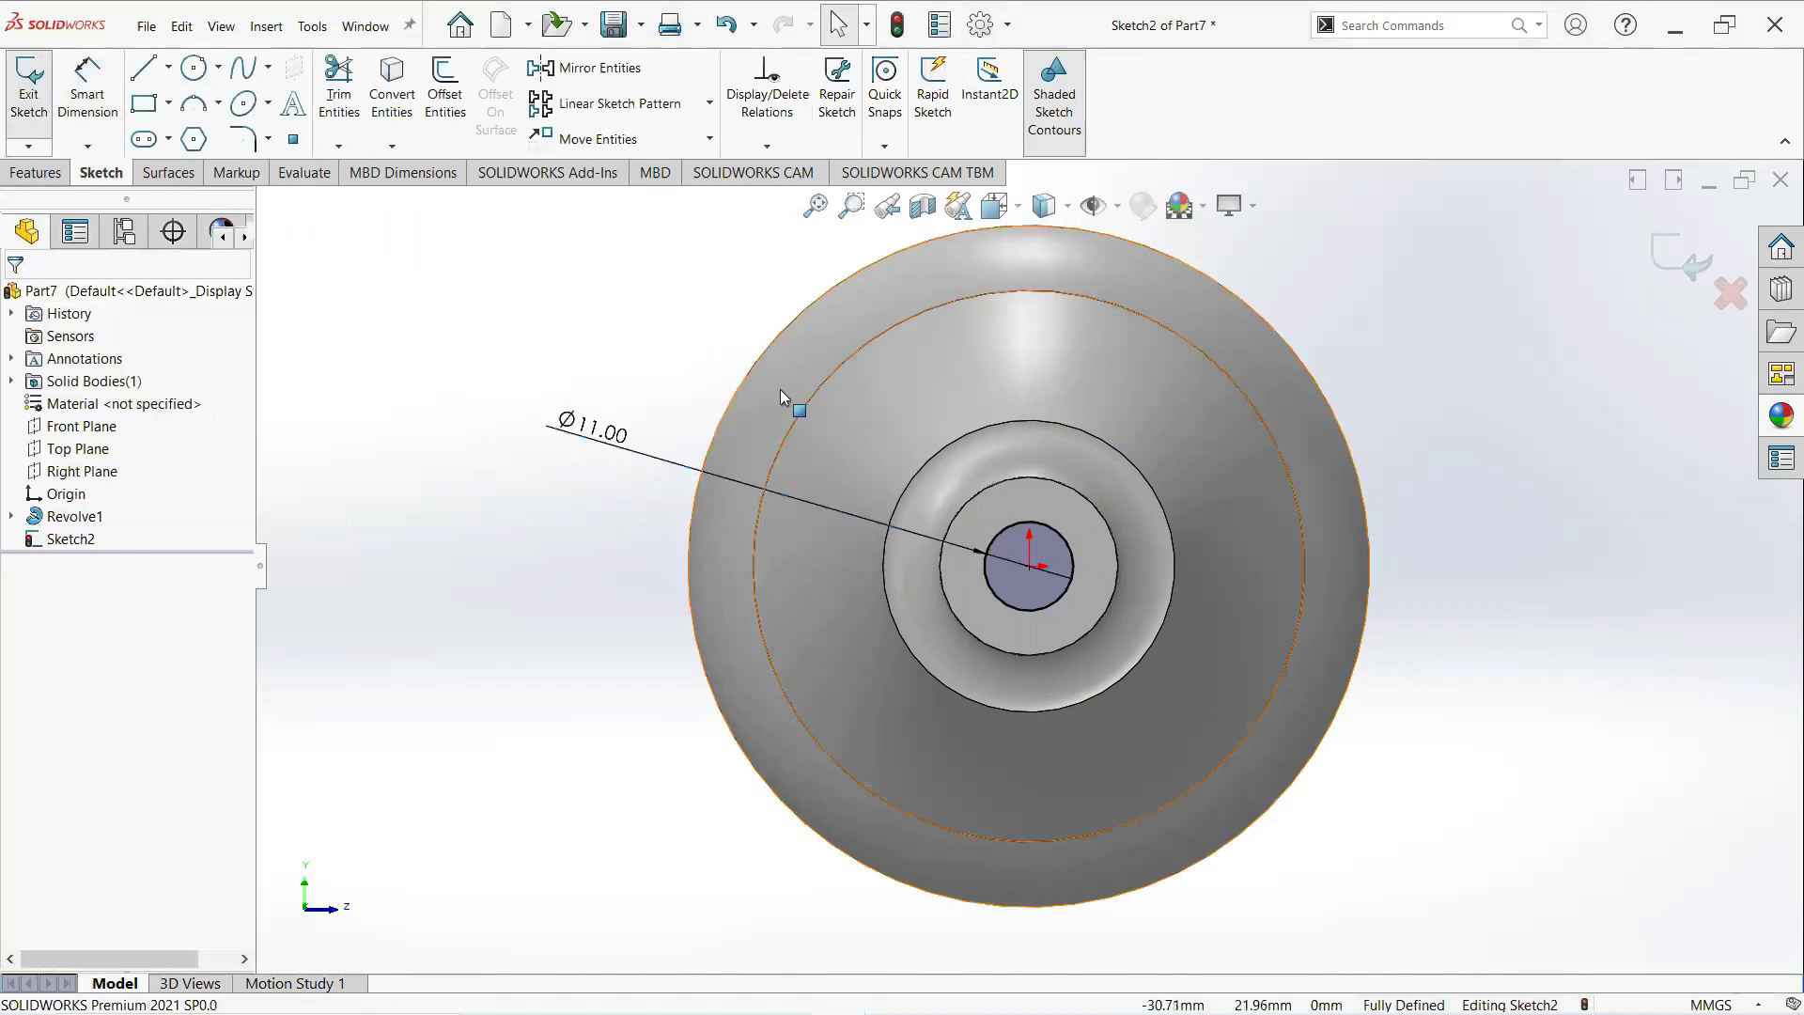
middle_click_drag(780, 389, 615, 434)
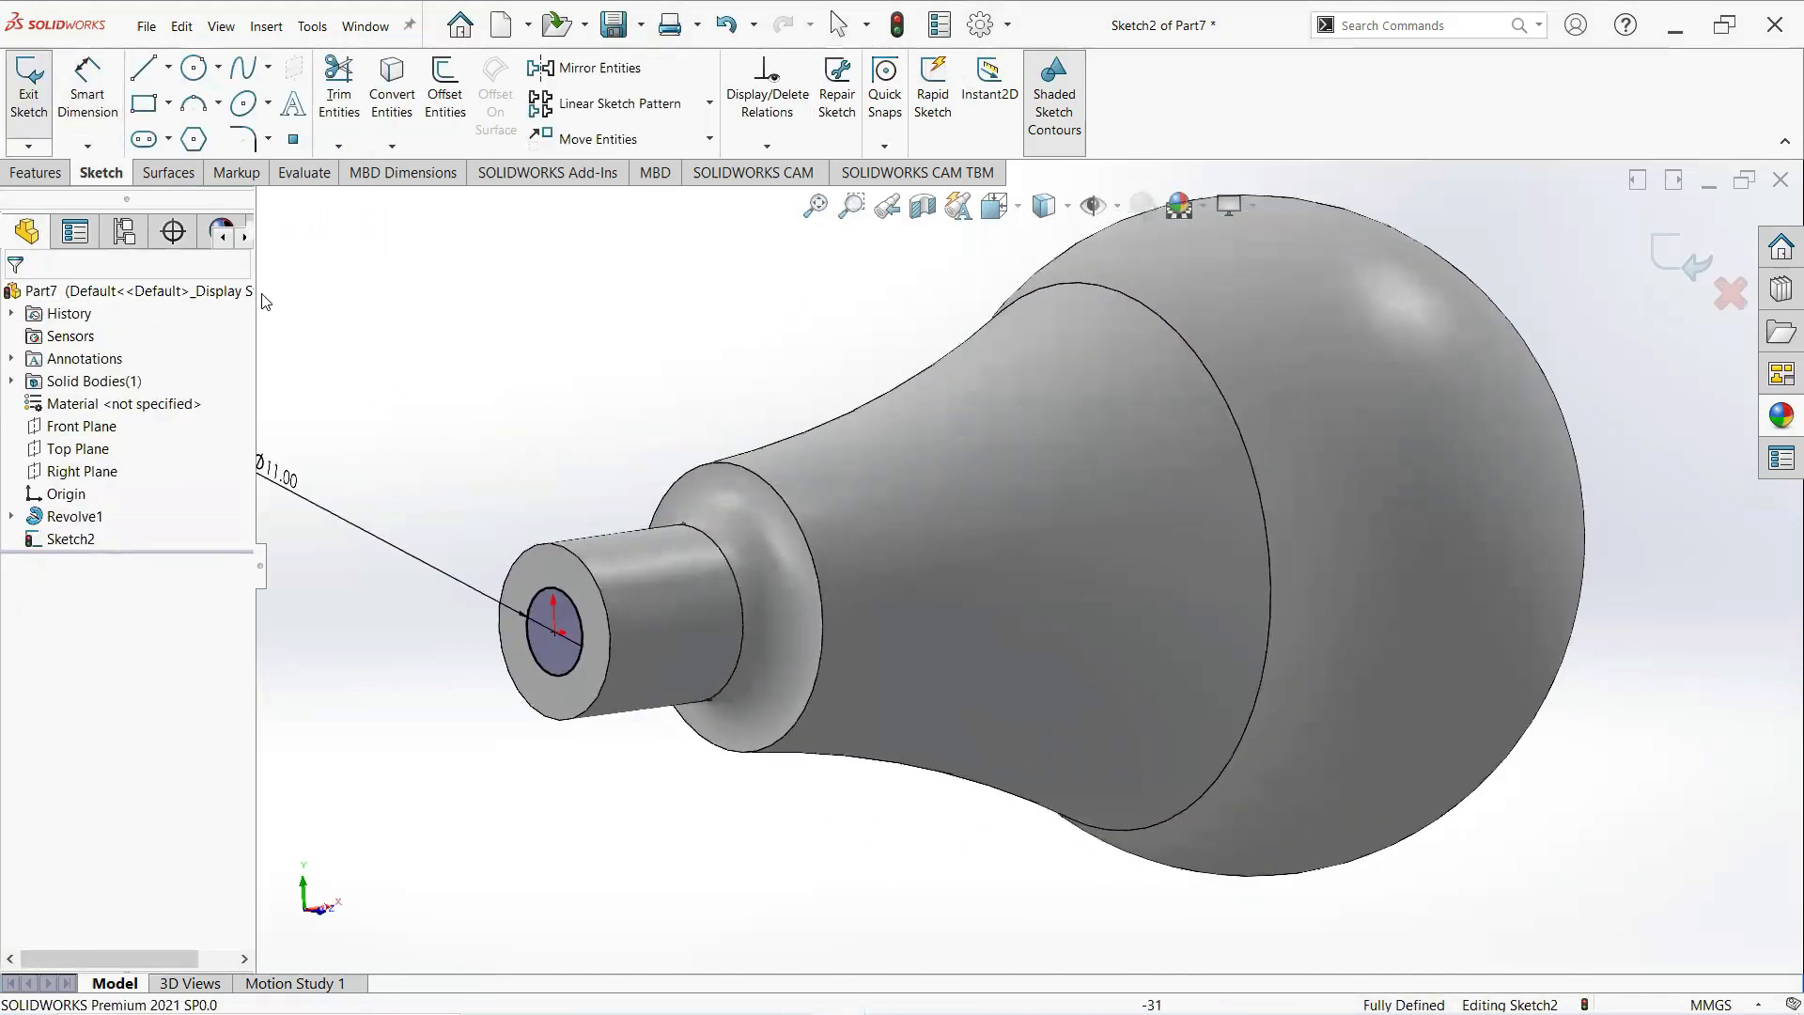
Extrude the Ø11 mm circle 2 mm with a 45° draft.
left_click(38, 173)
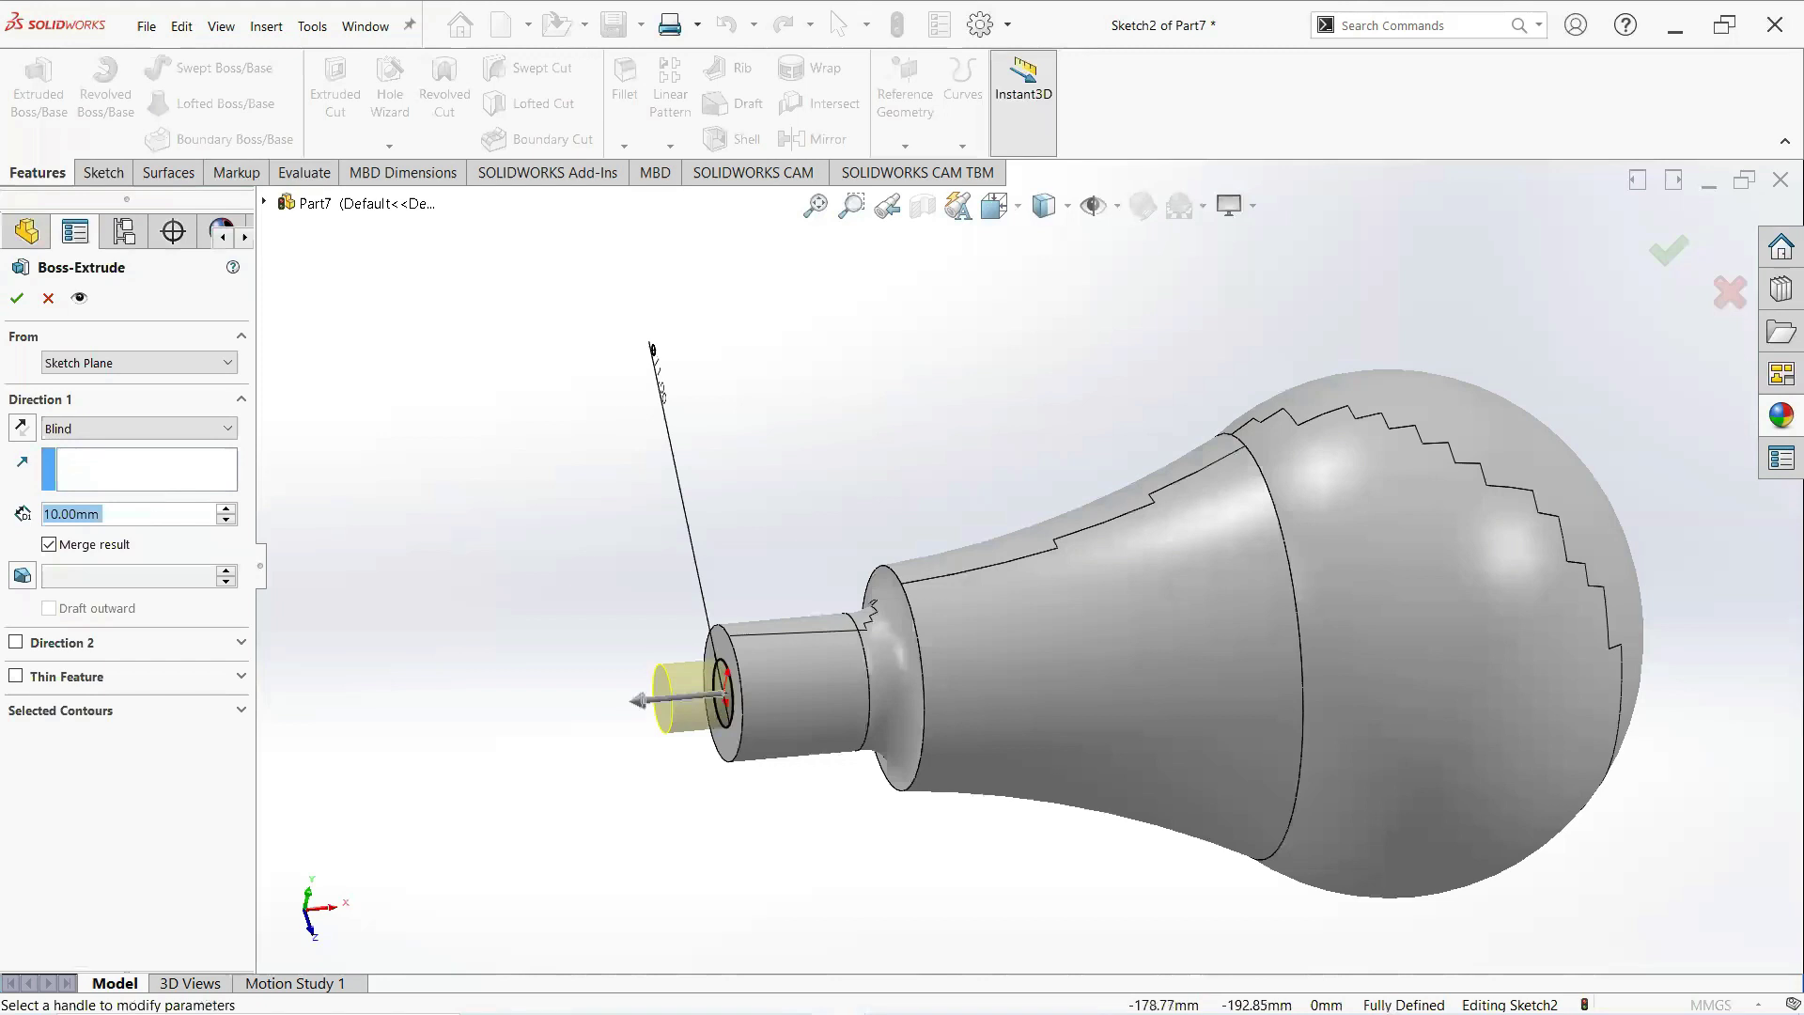
type("2")
key("Return")
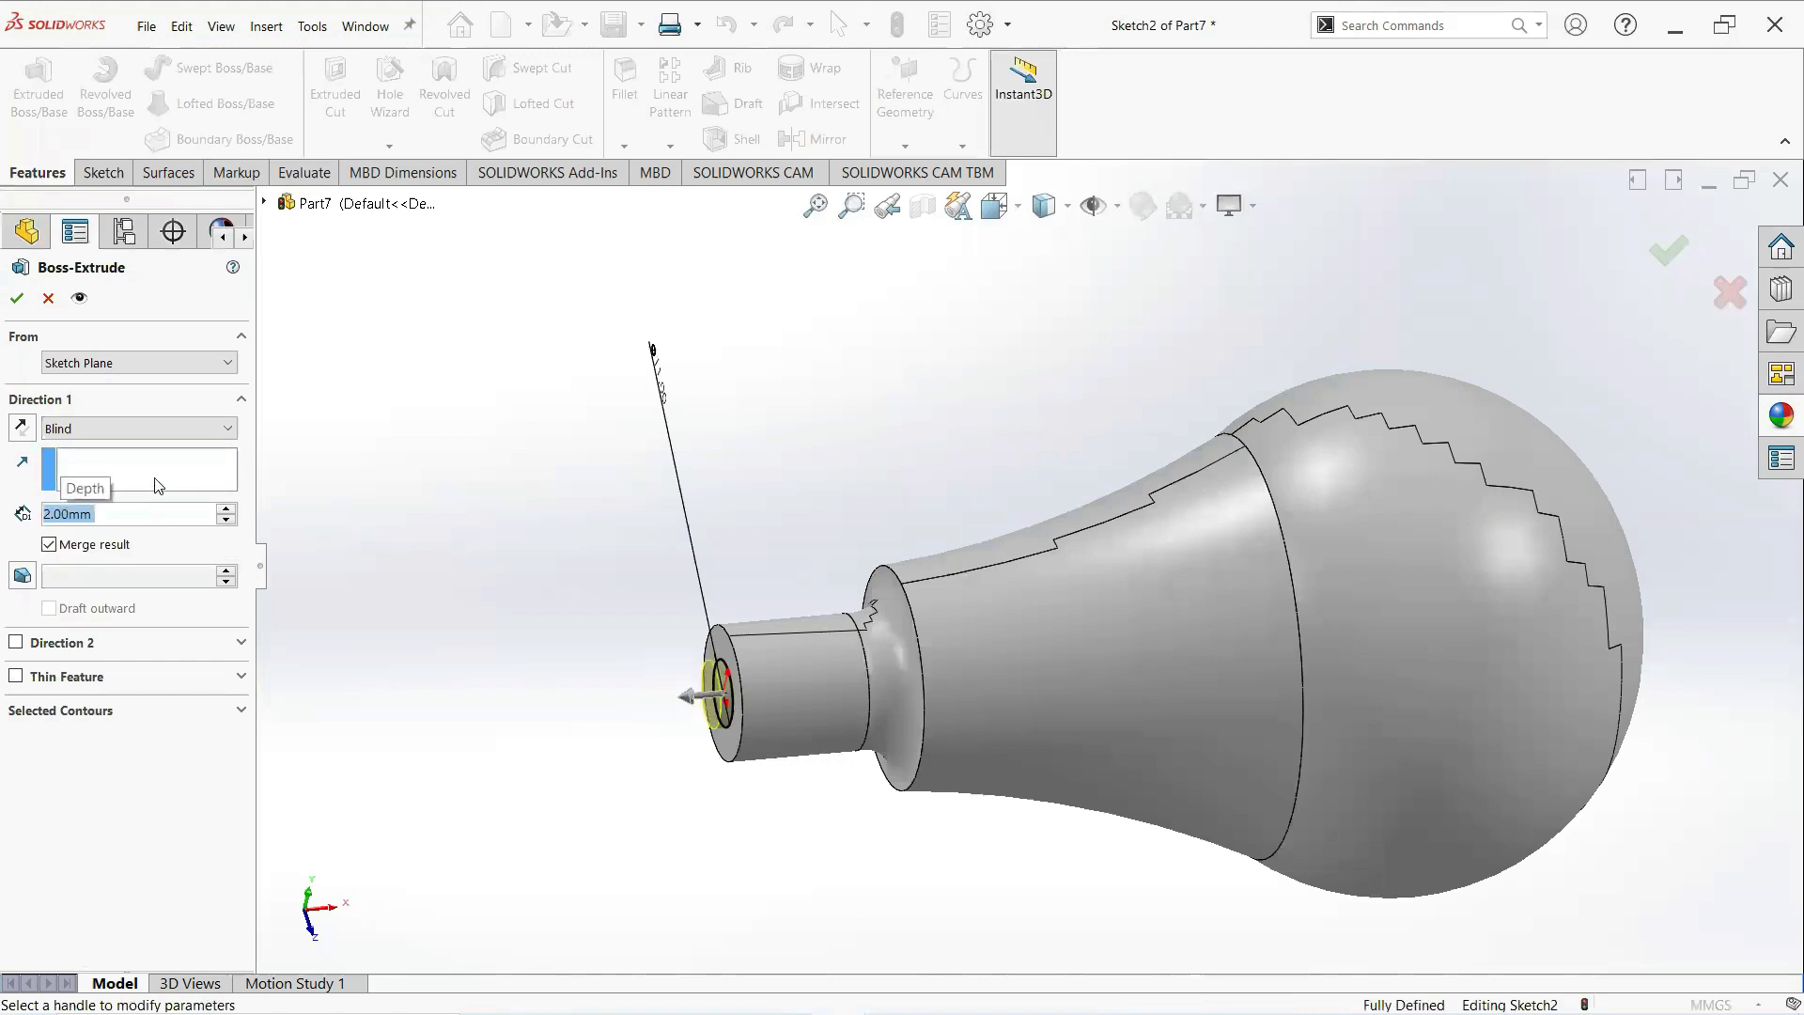
left_click(22, 577)
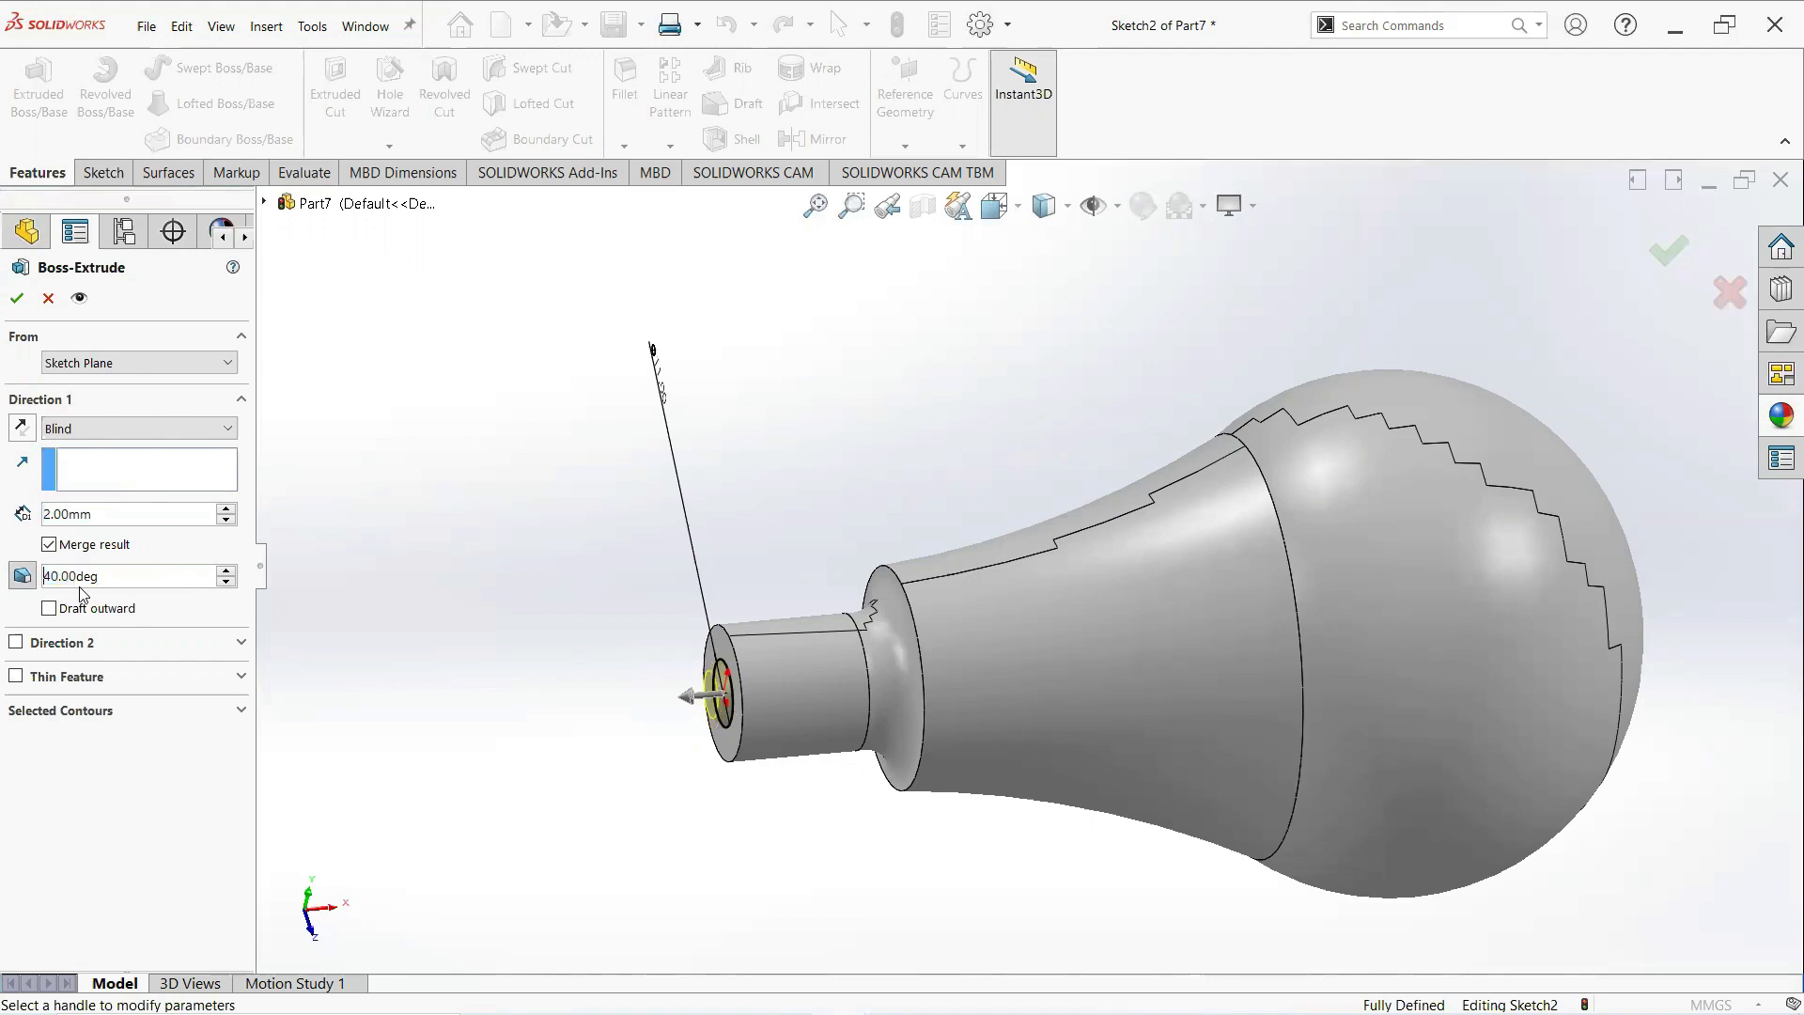
double_click(116, 583)
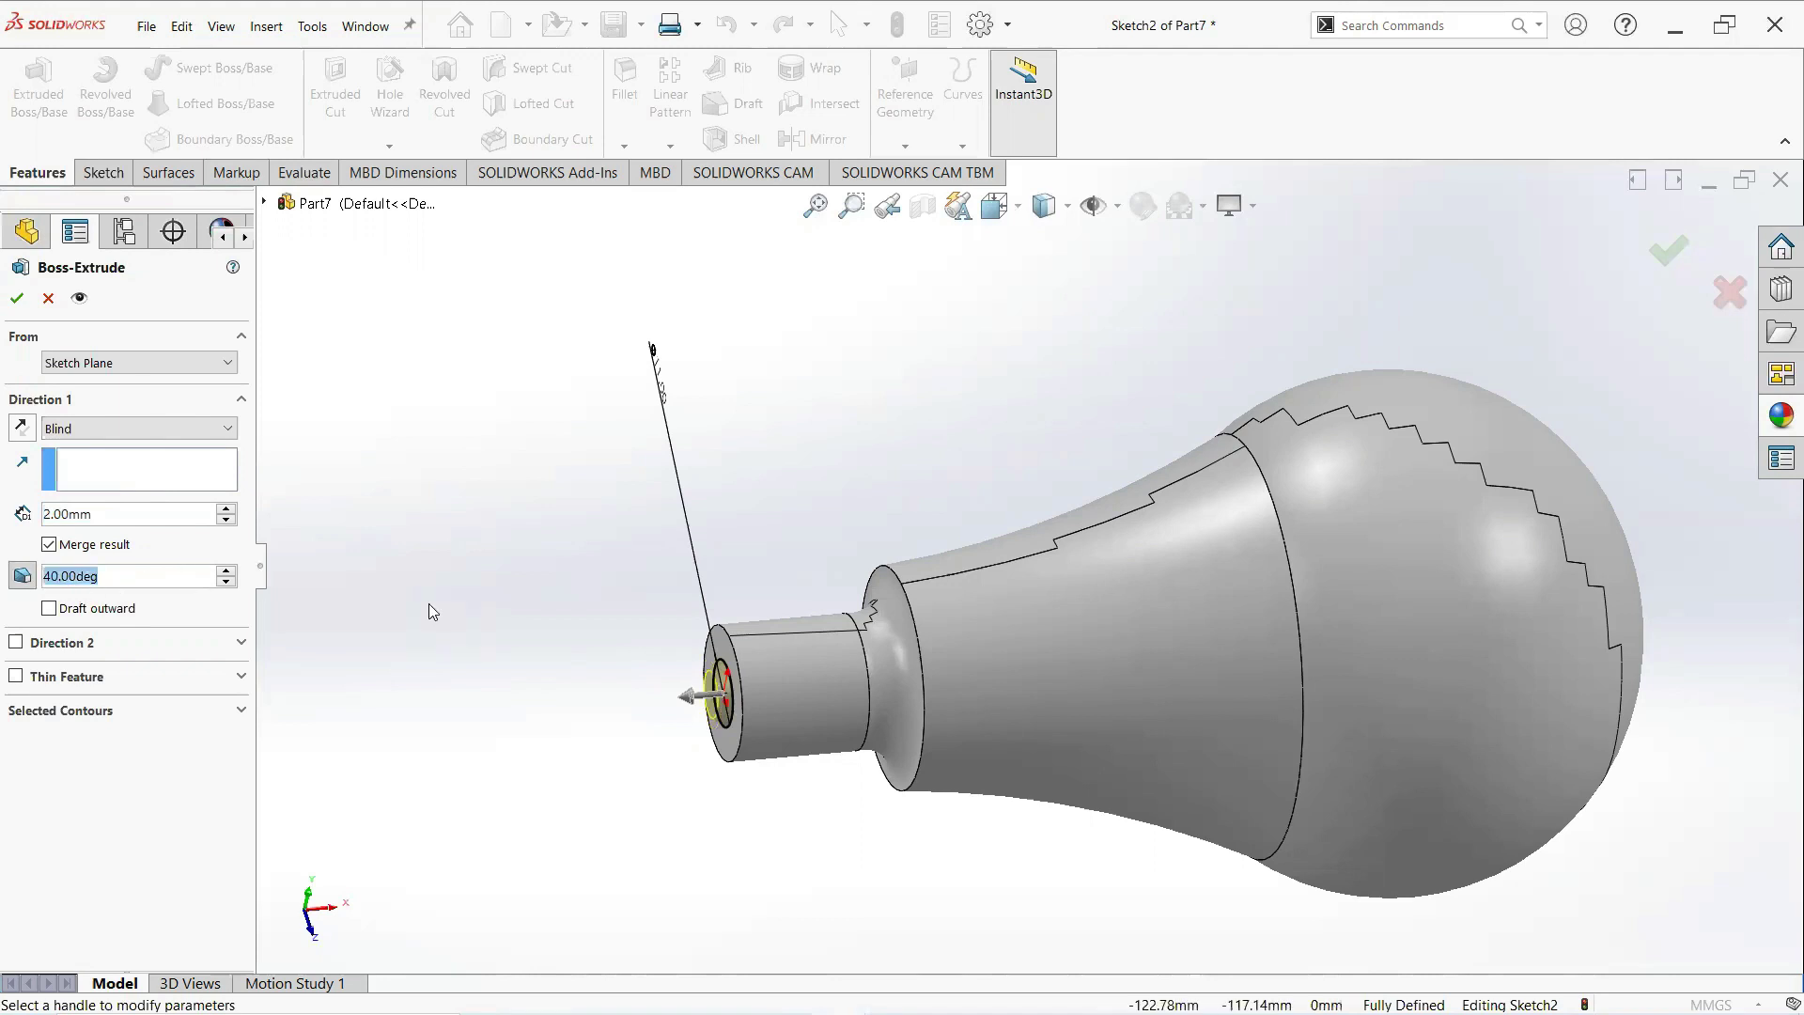
type("40\\")
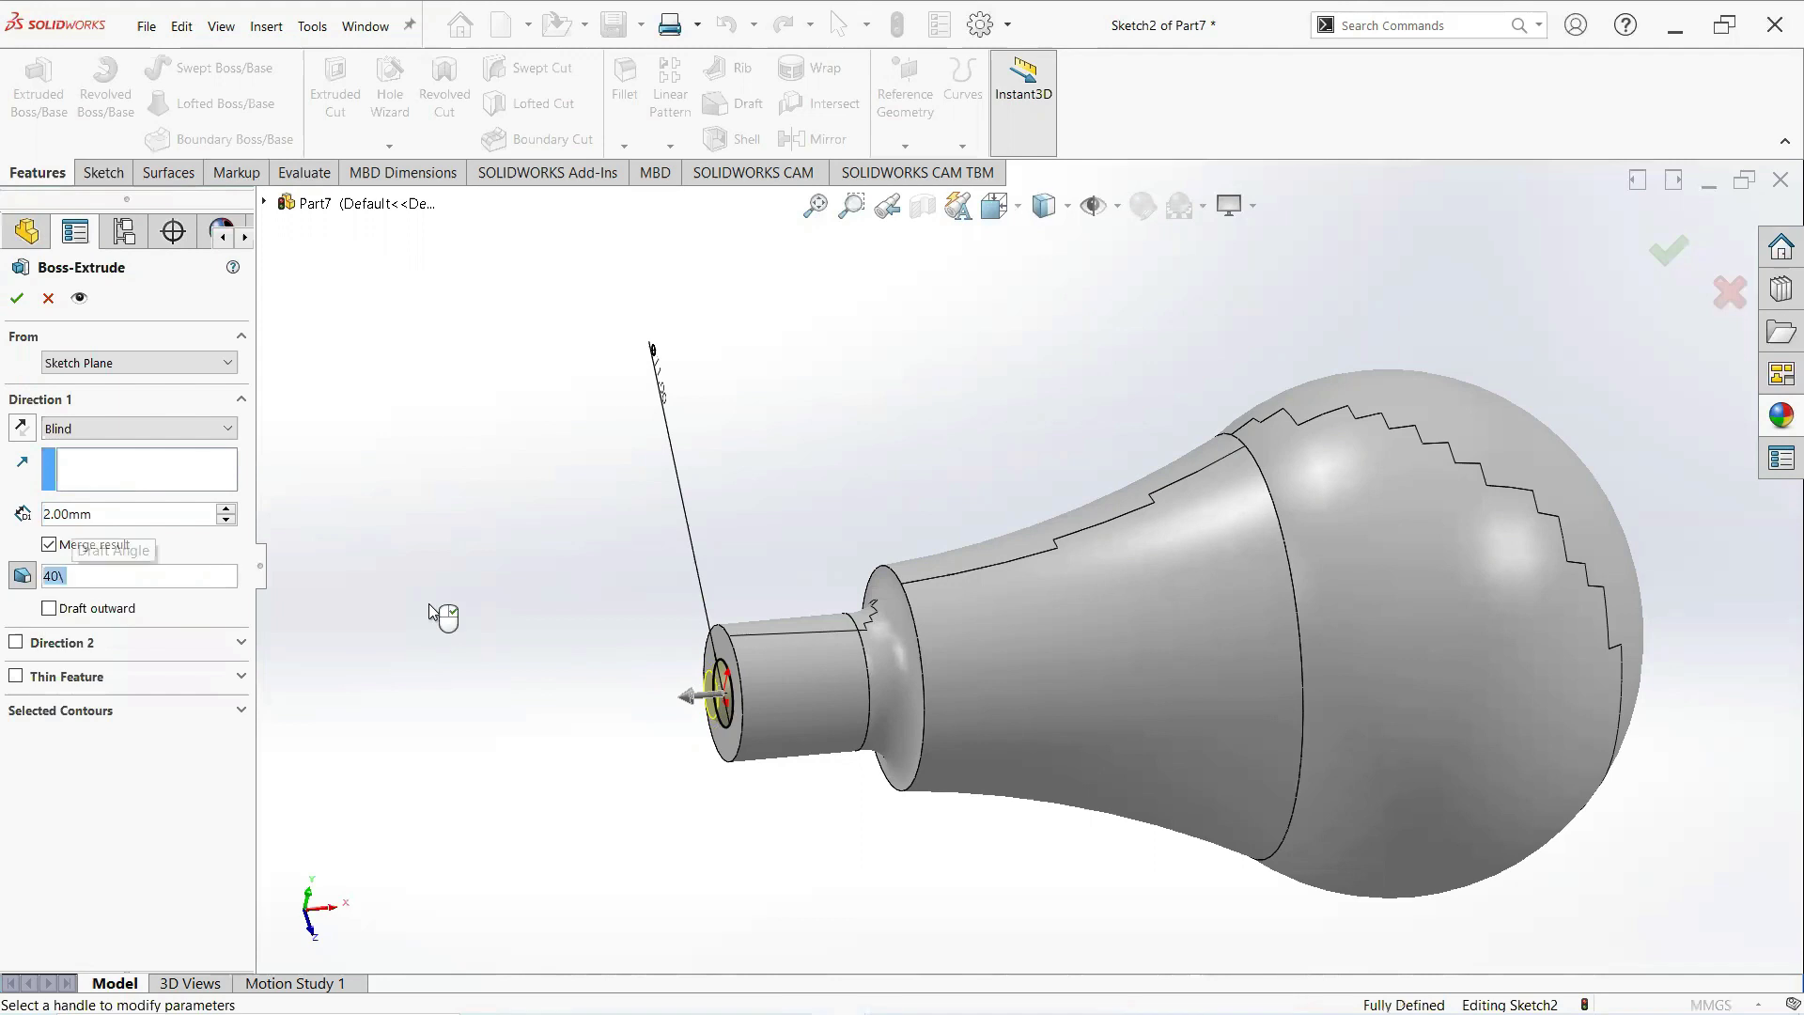
scroll(718, 695, "down", 6)
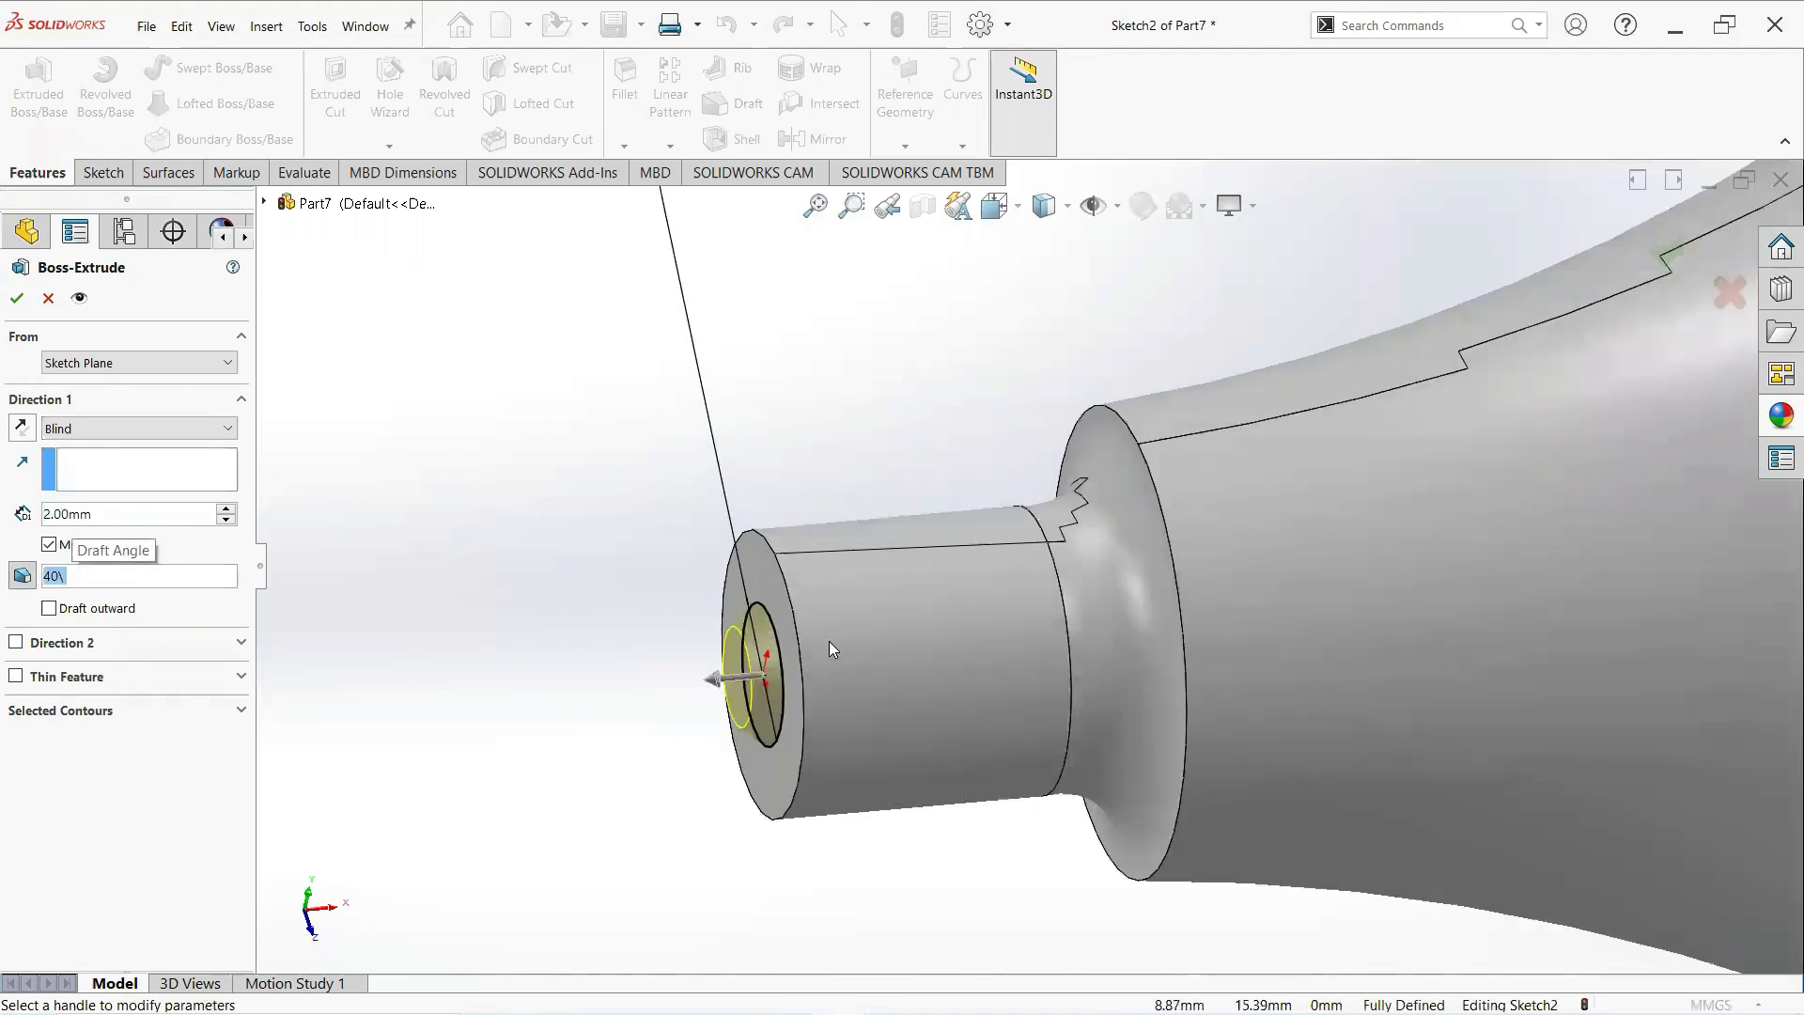
left_click(97, 575)
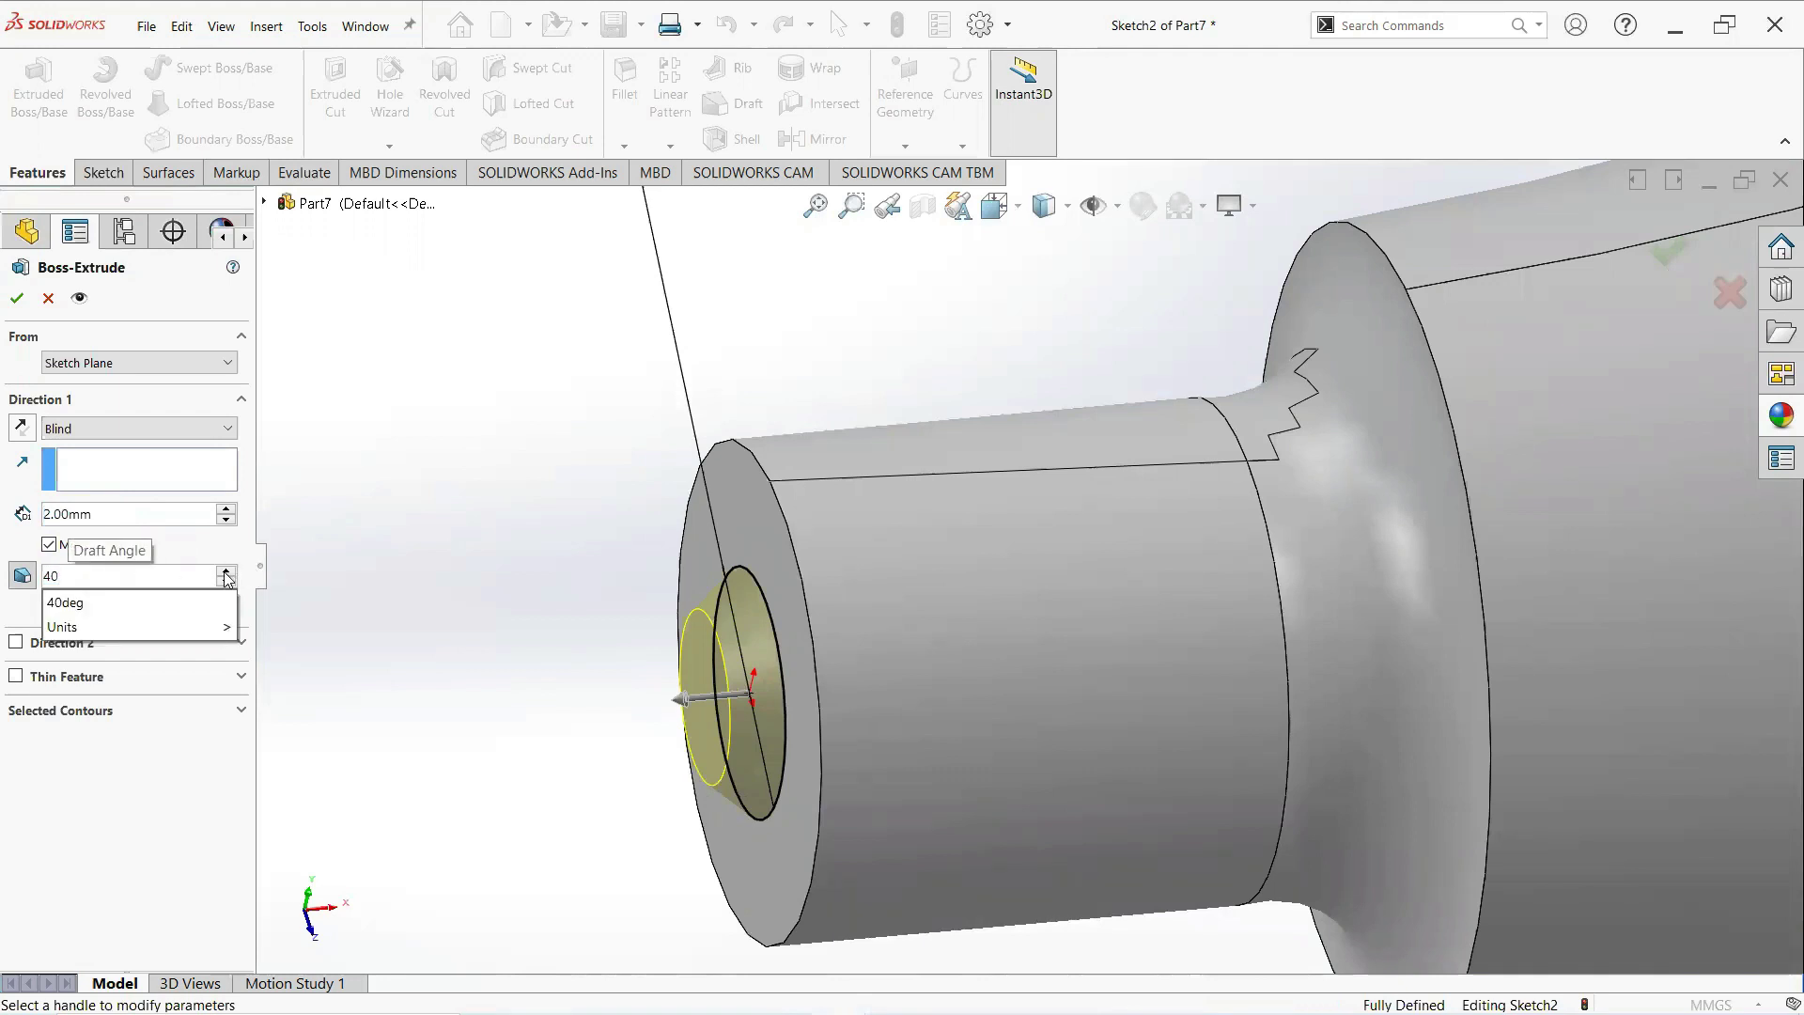
key("Return")
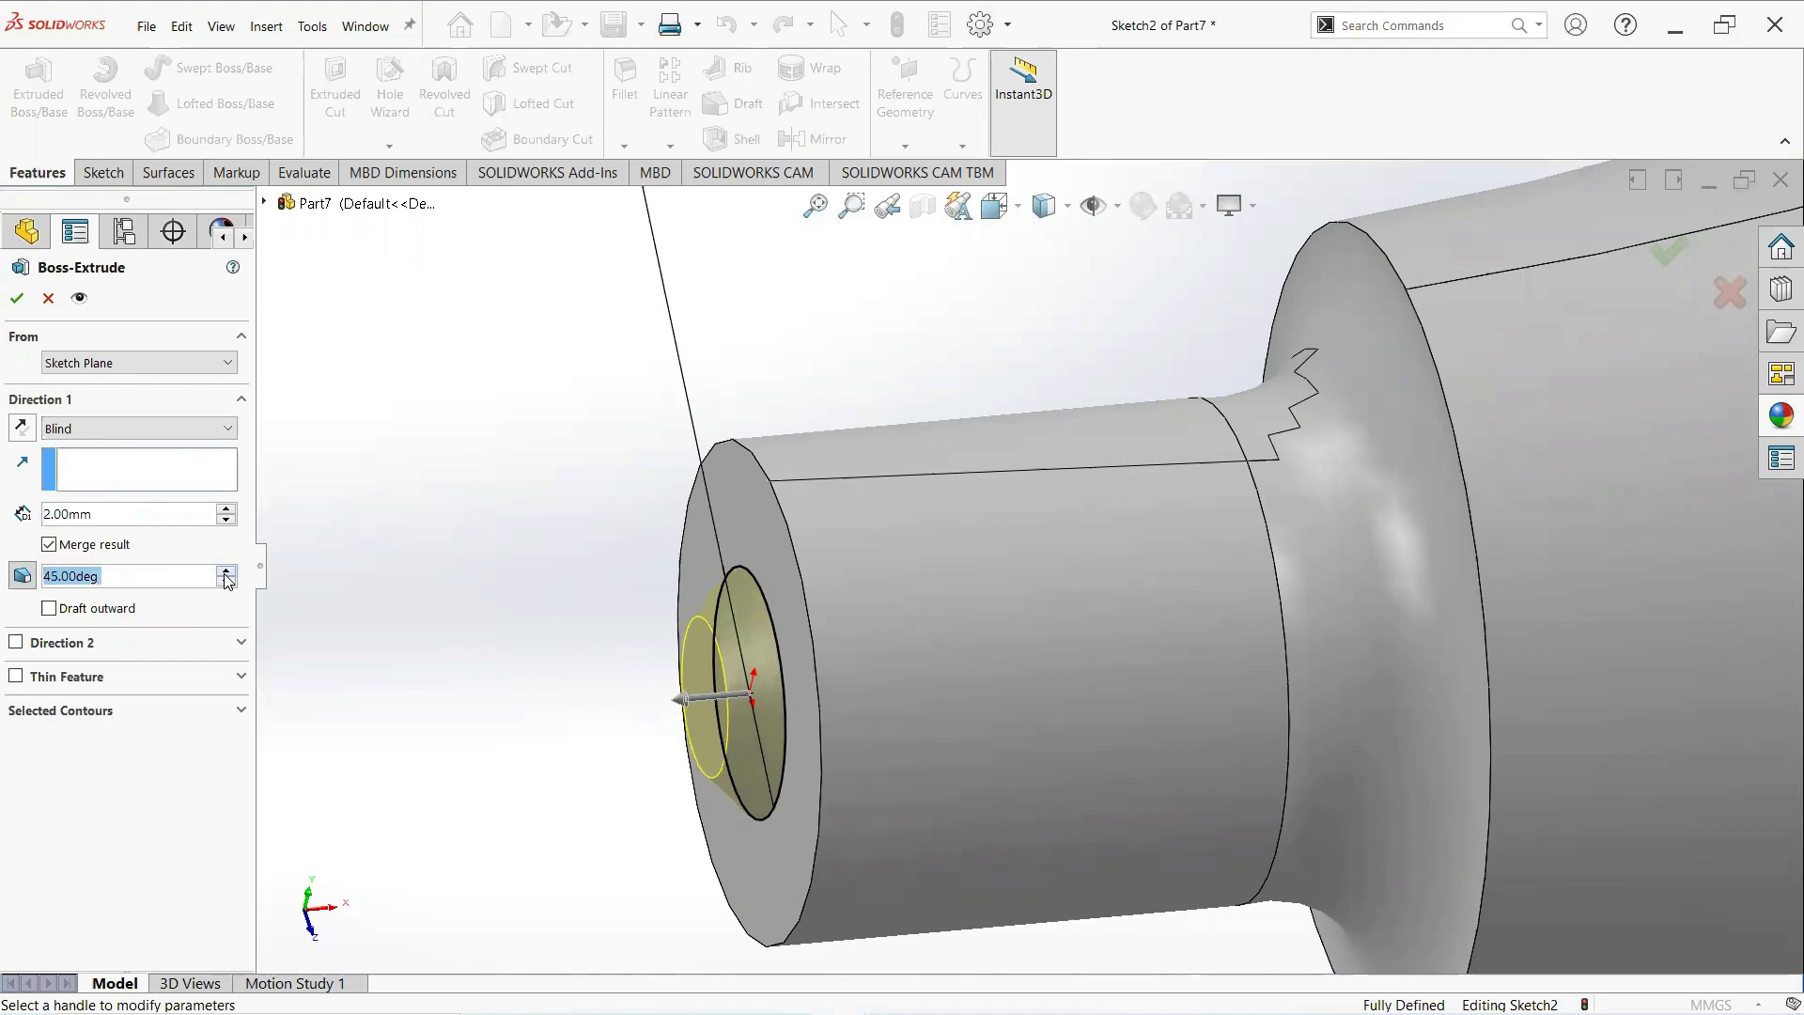
left_click(18, 299)
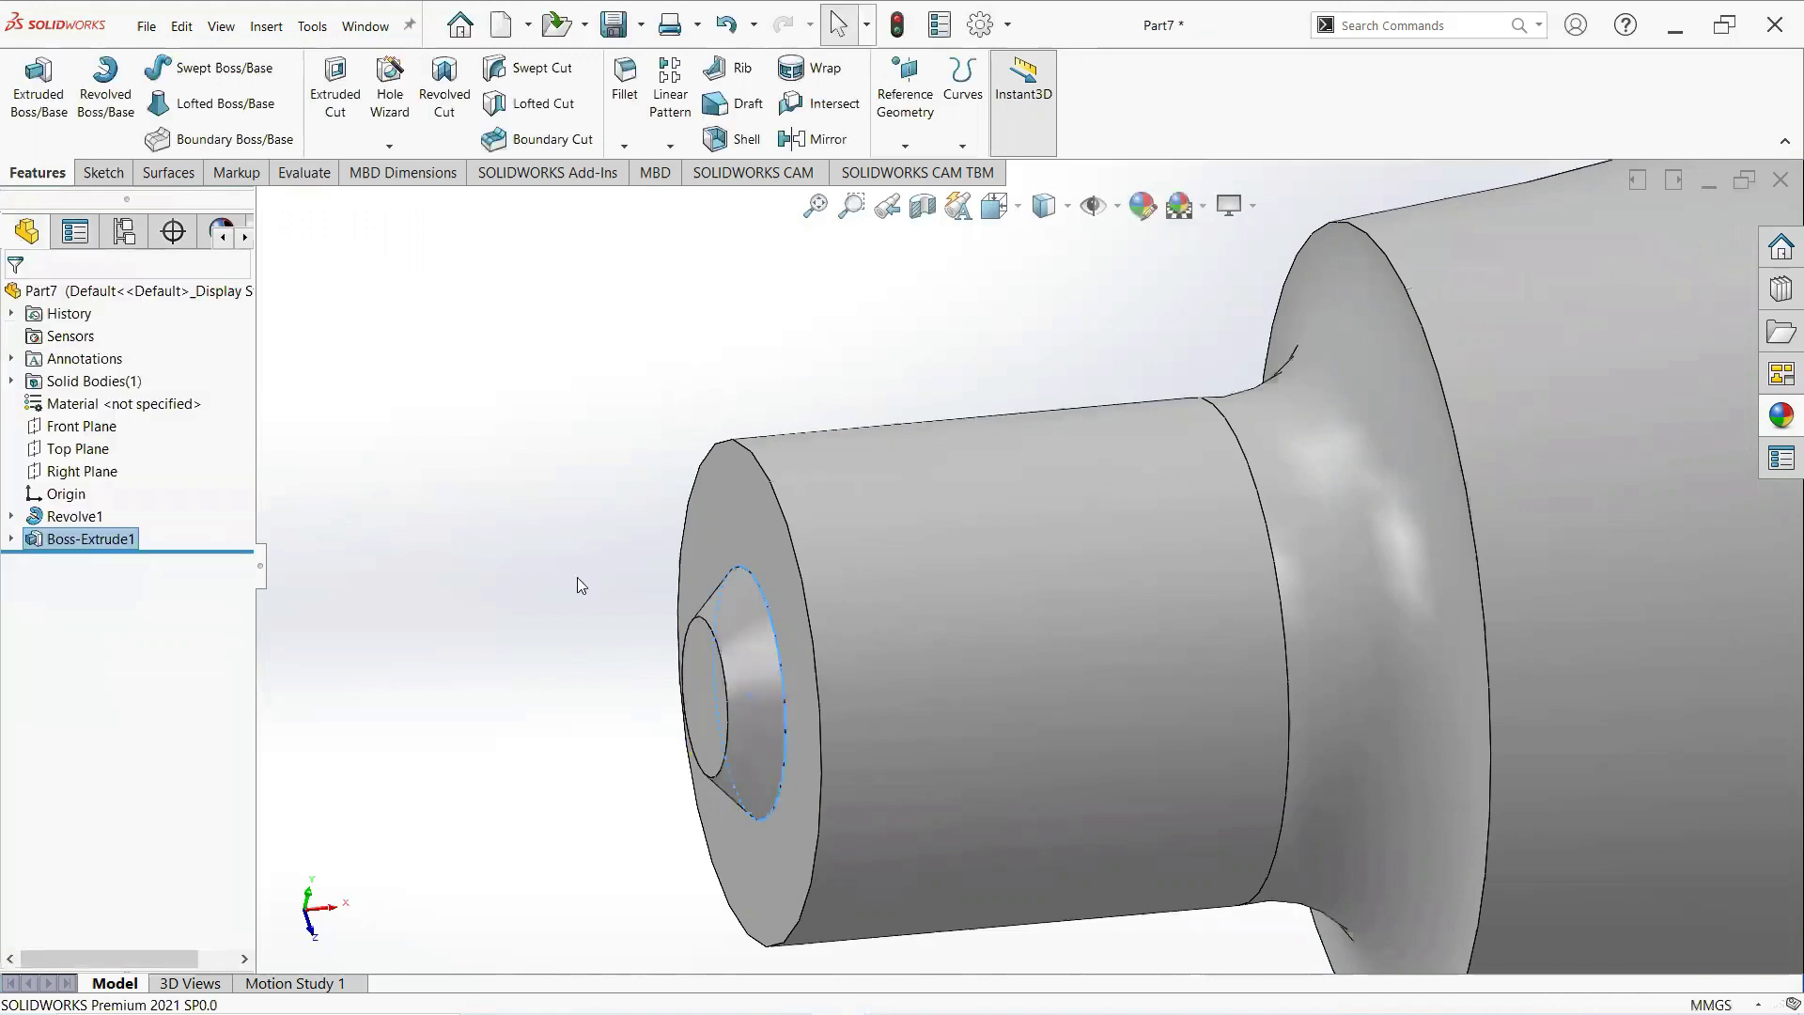
Apply a black appearance to the tapered tip's conical face.
left_click(741, 692)
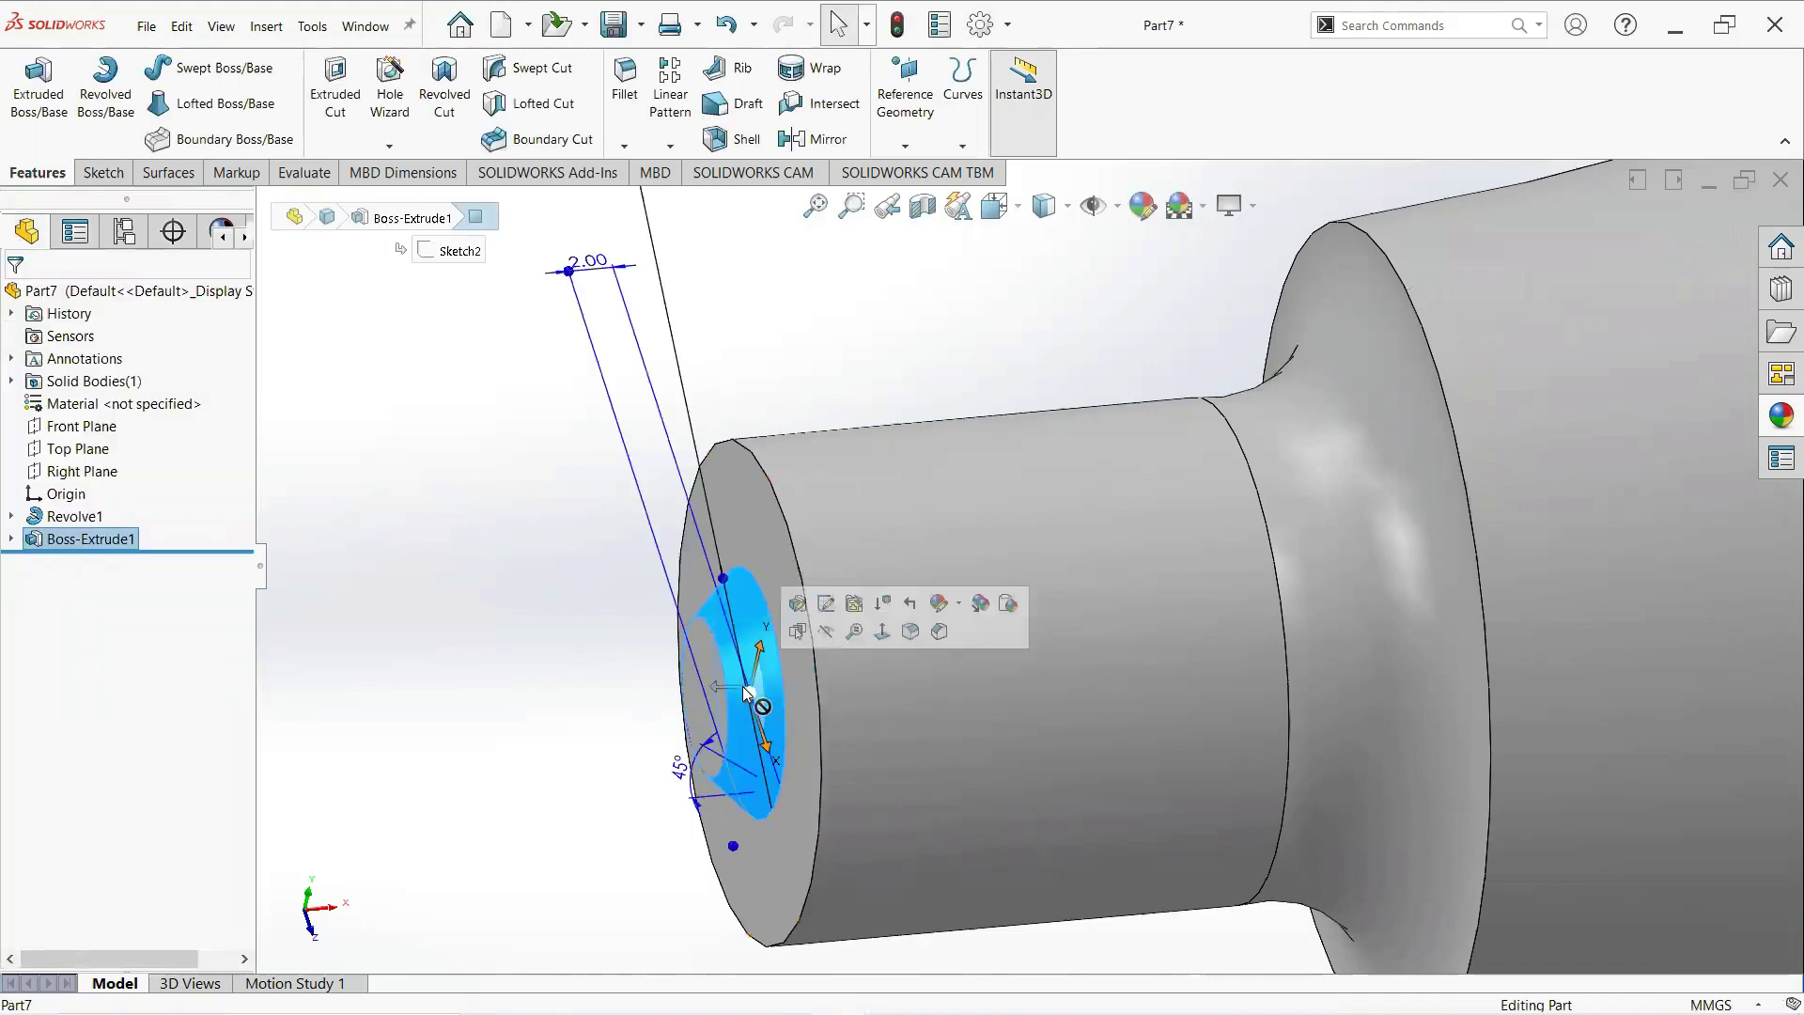
left_click(939, 631)
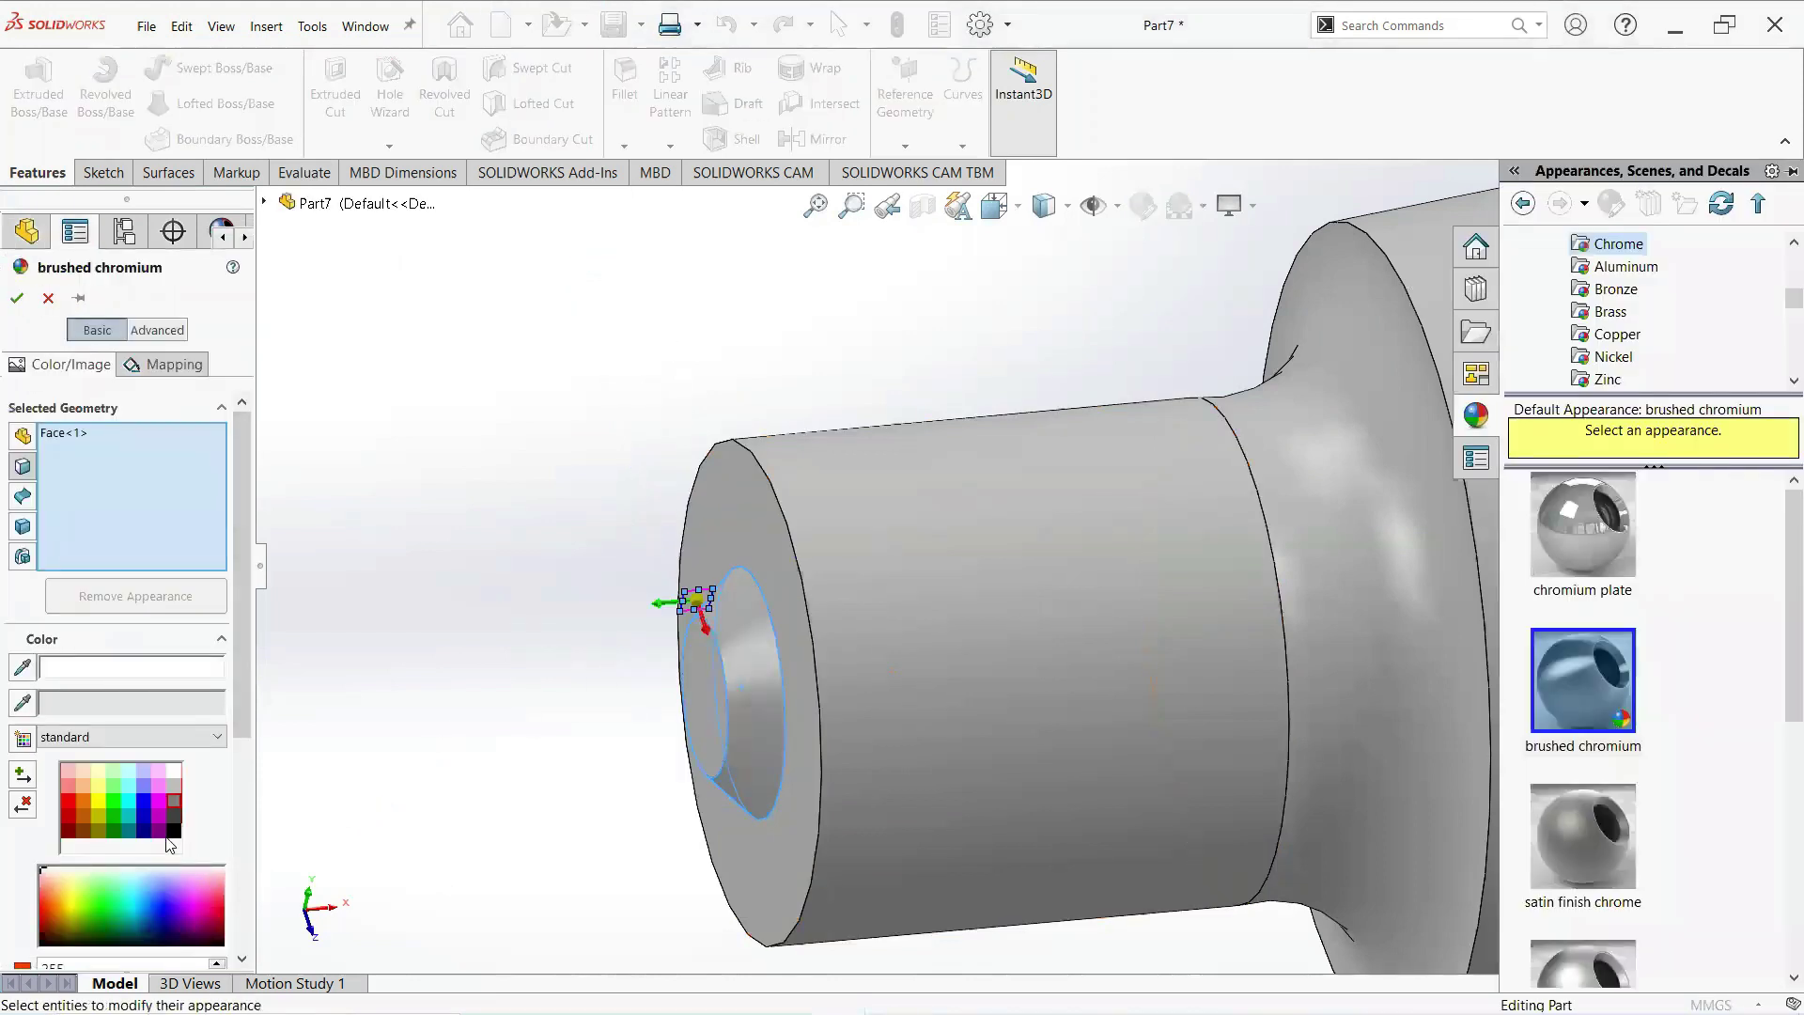
left_click(159, 830)
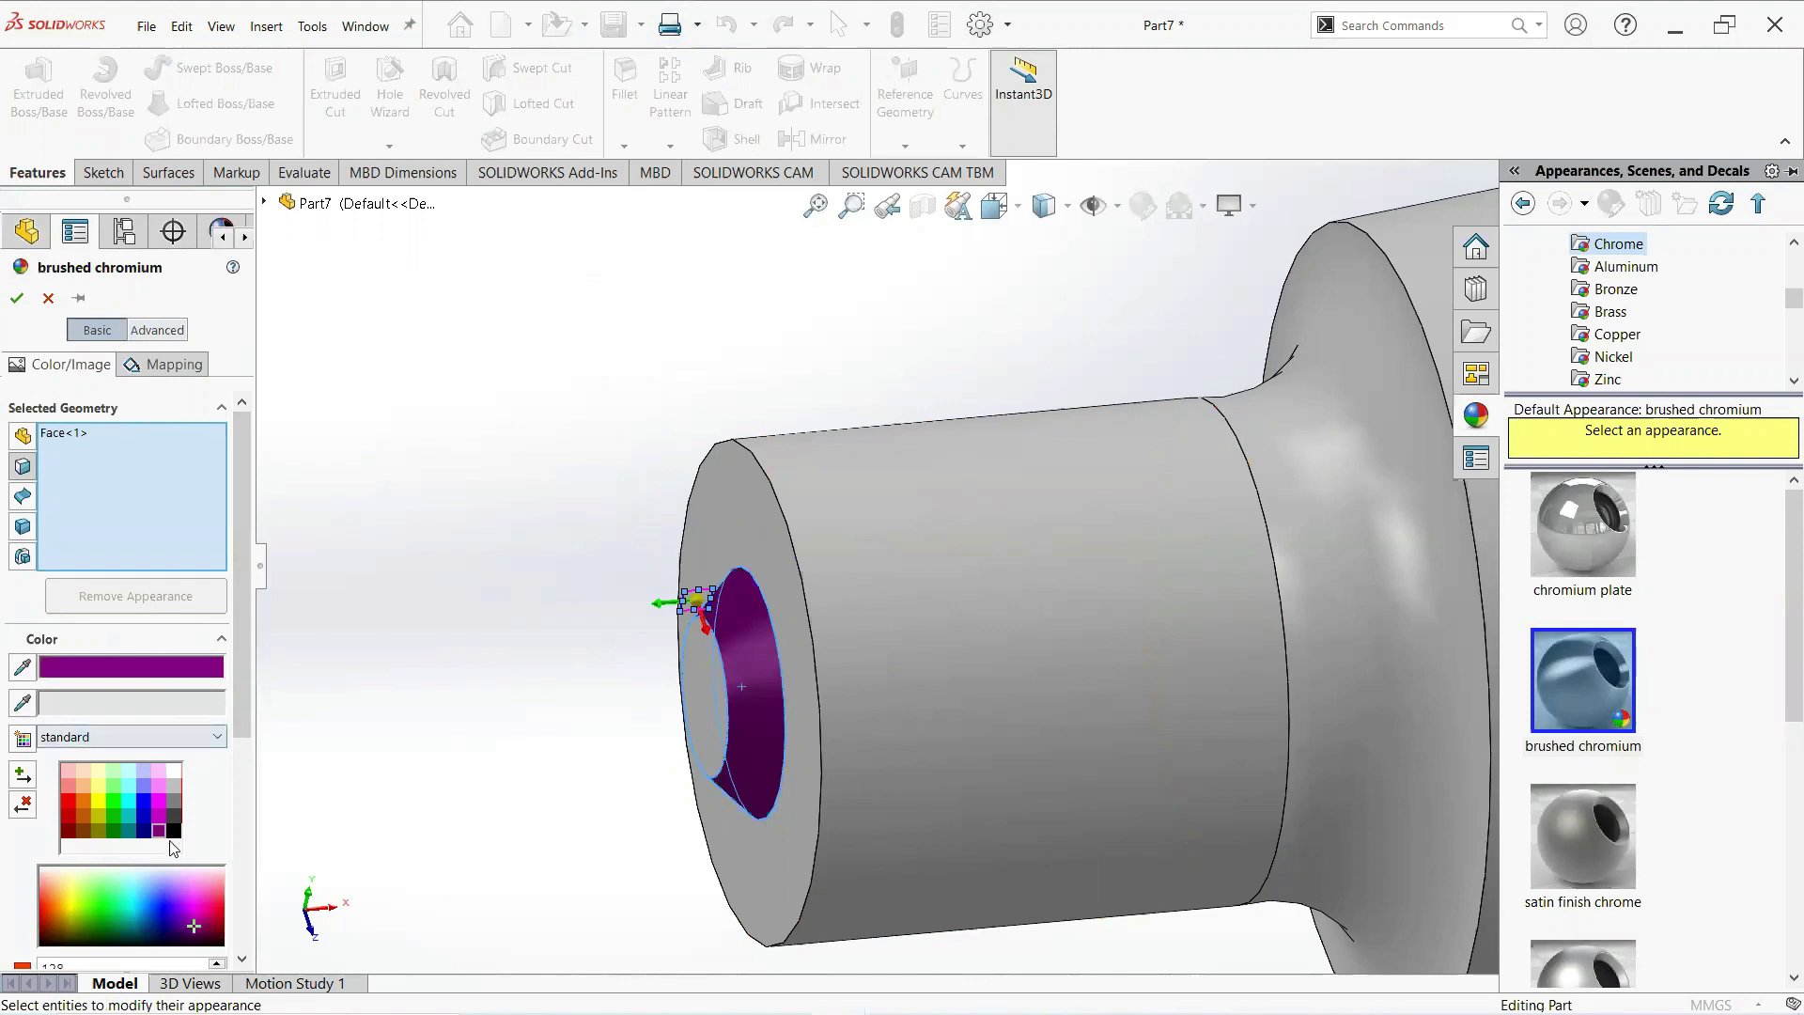
left_click(173, 831)
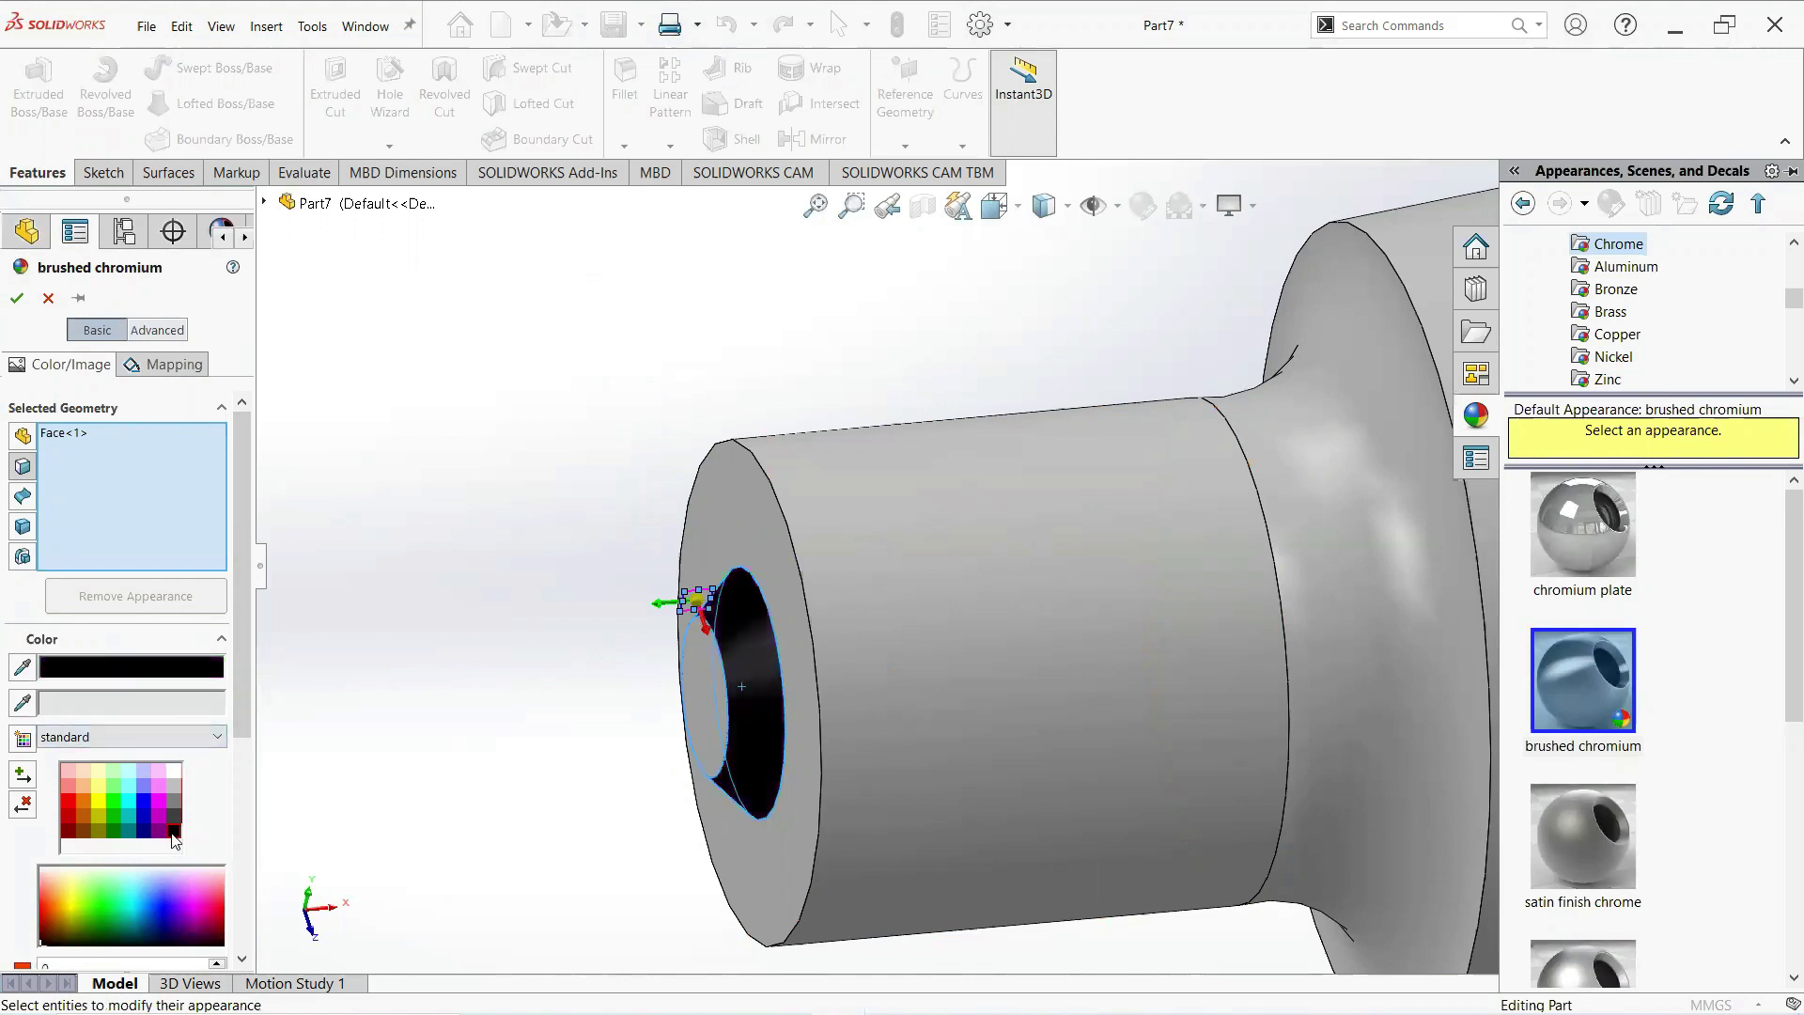
left_click(19, 300)
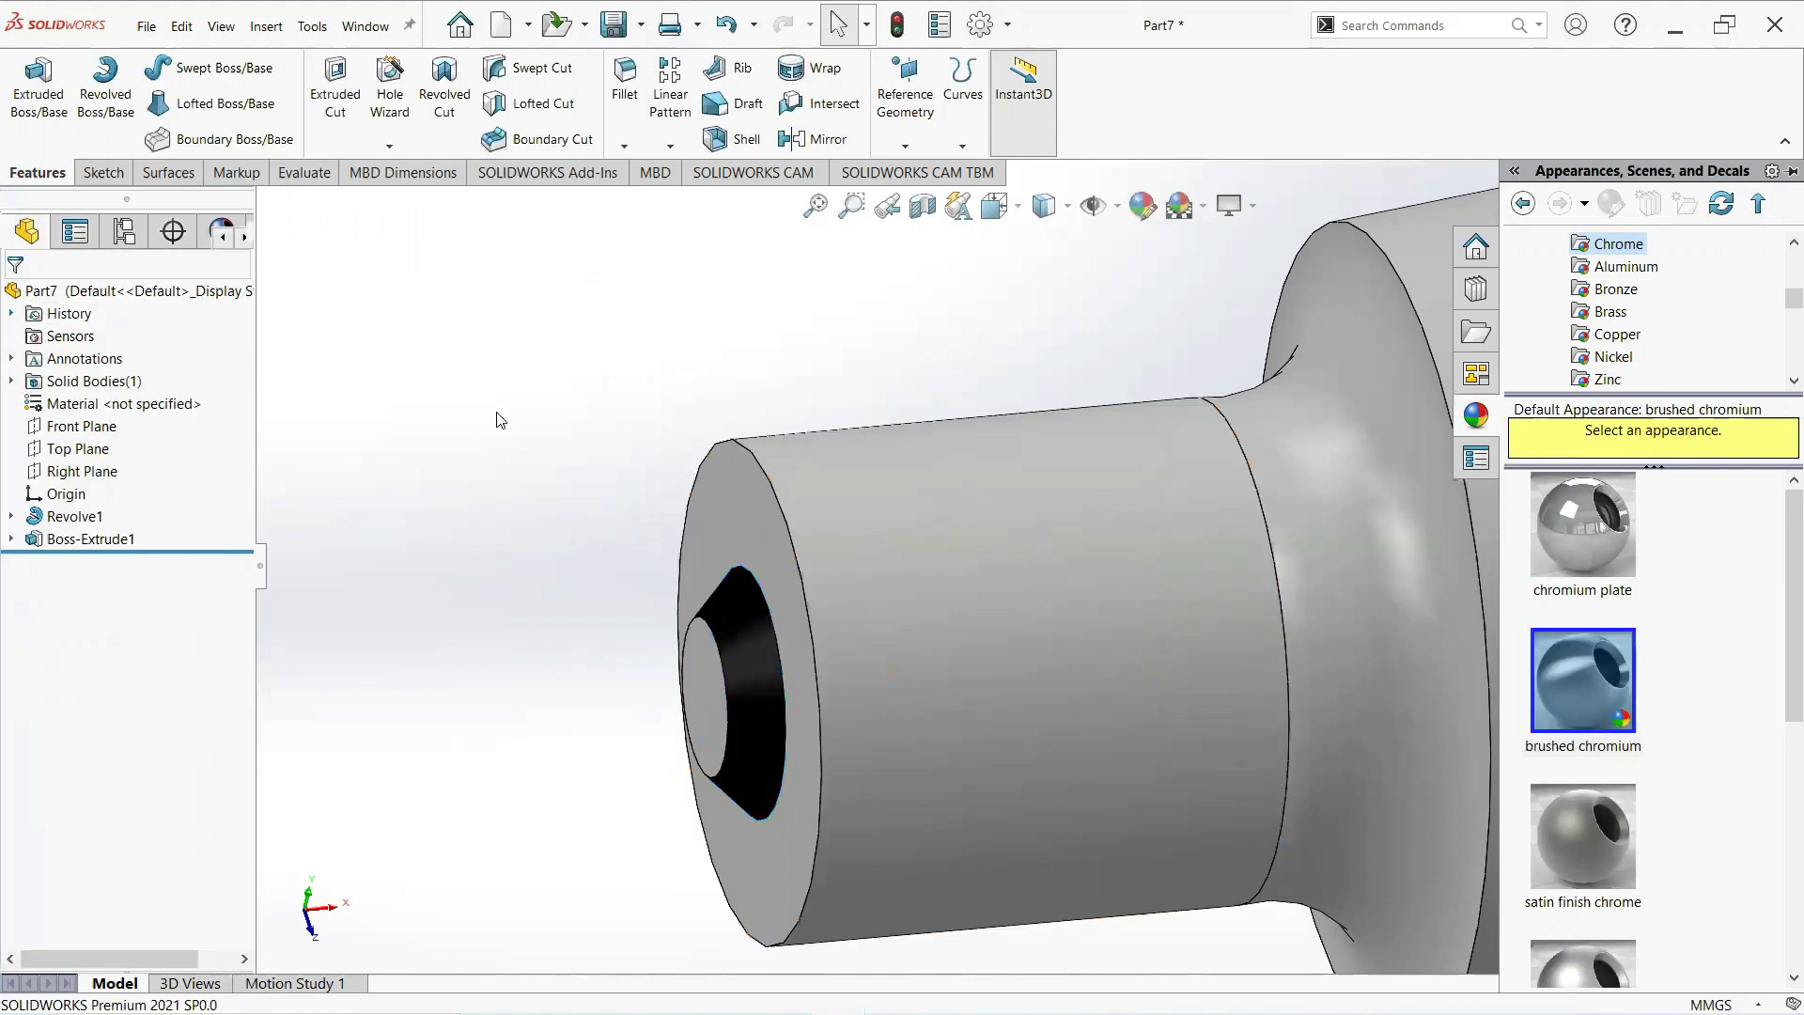
Create Plane1 offset 2 mm, flipped, from the narrow shaft's flat end face.
left_click(748, 513)
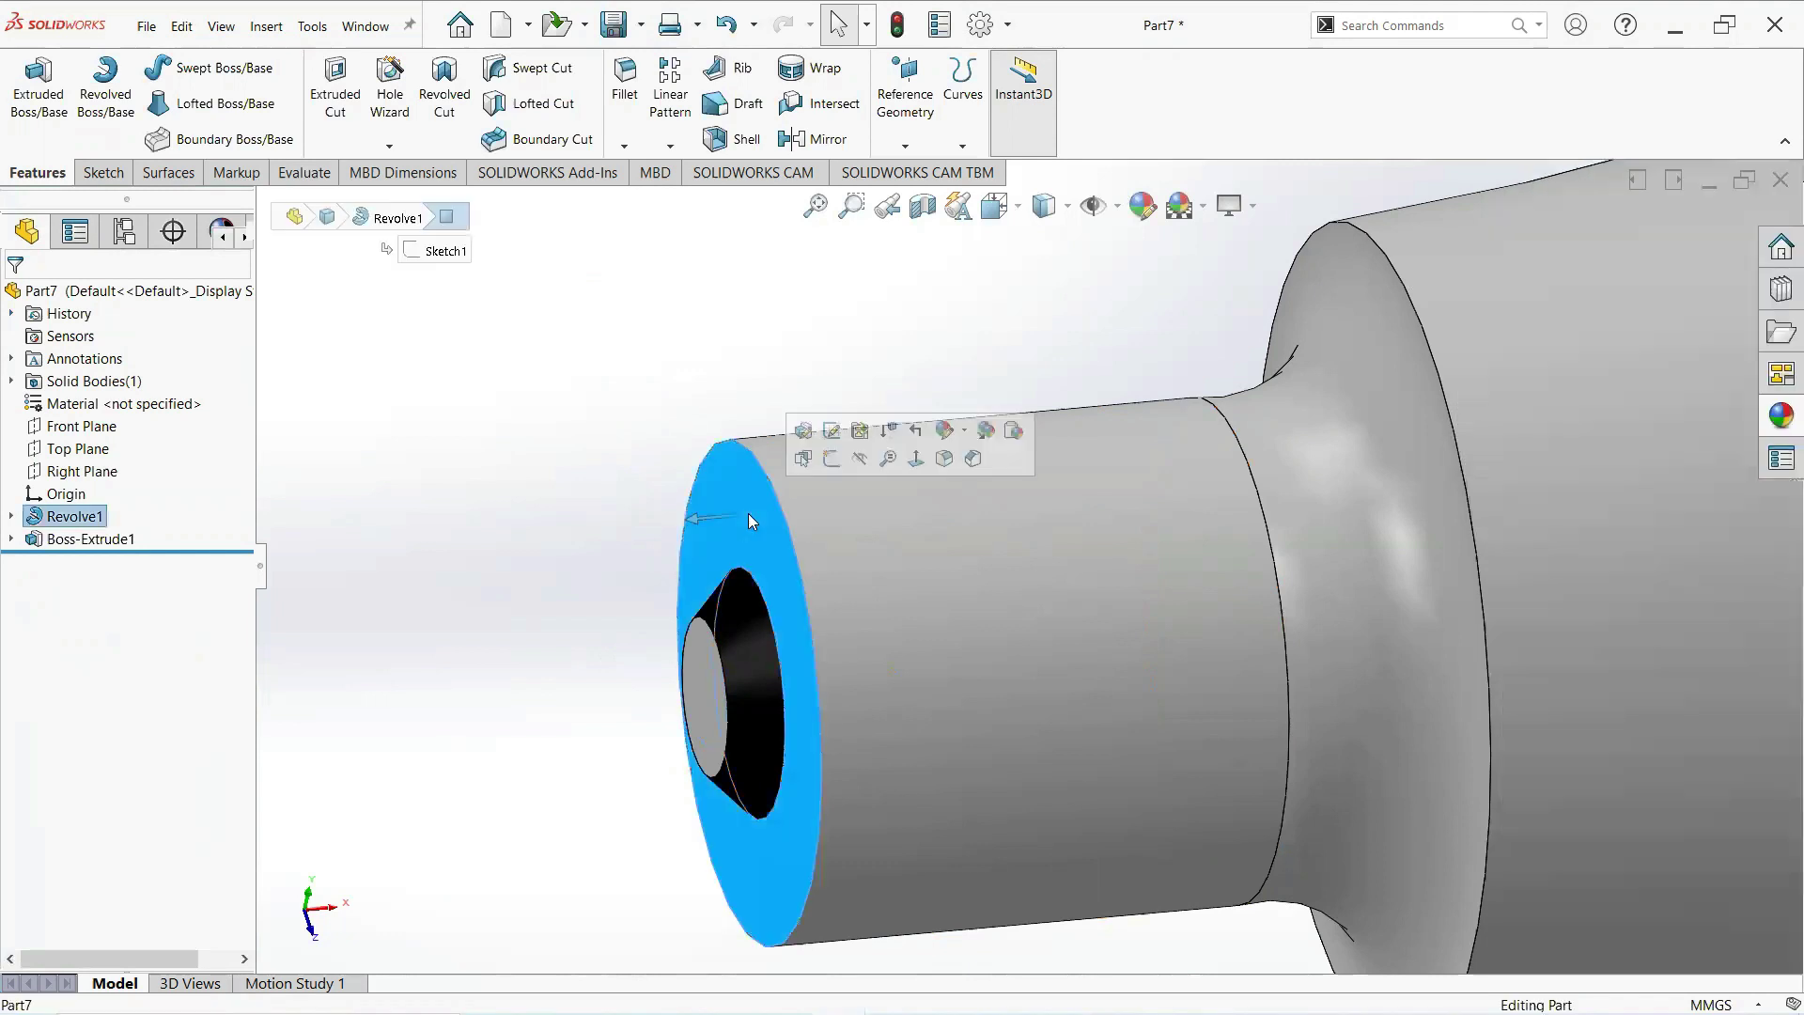
left_click(917, 468)
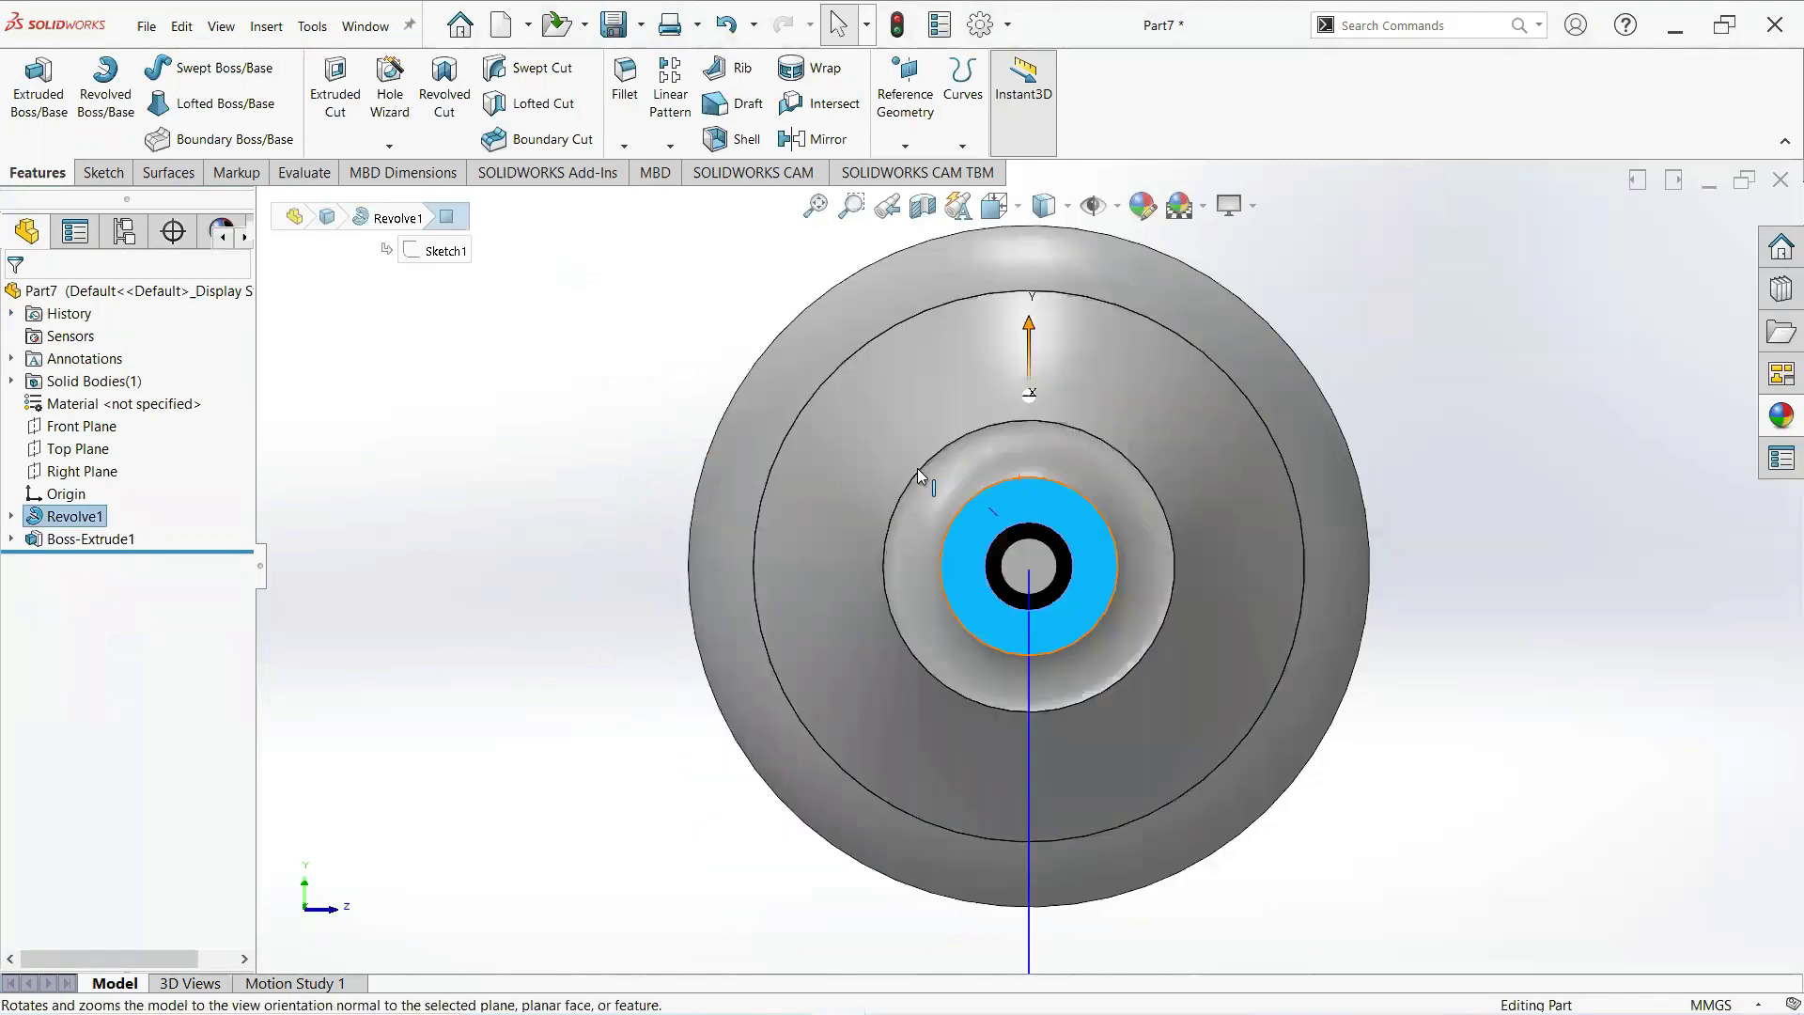
left_click(904, 146)
left_click(916, 170)
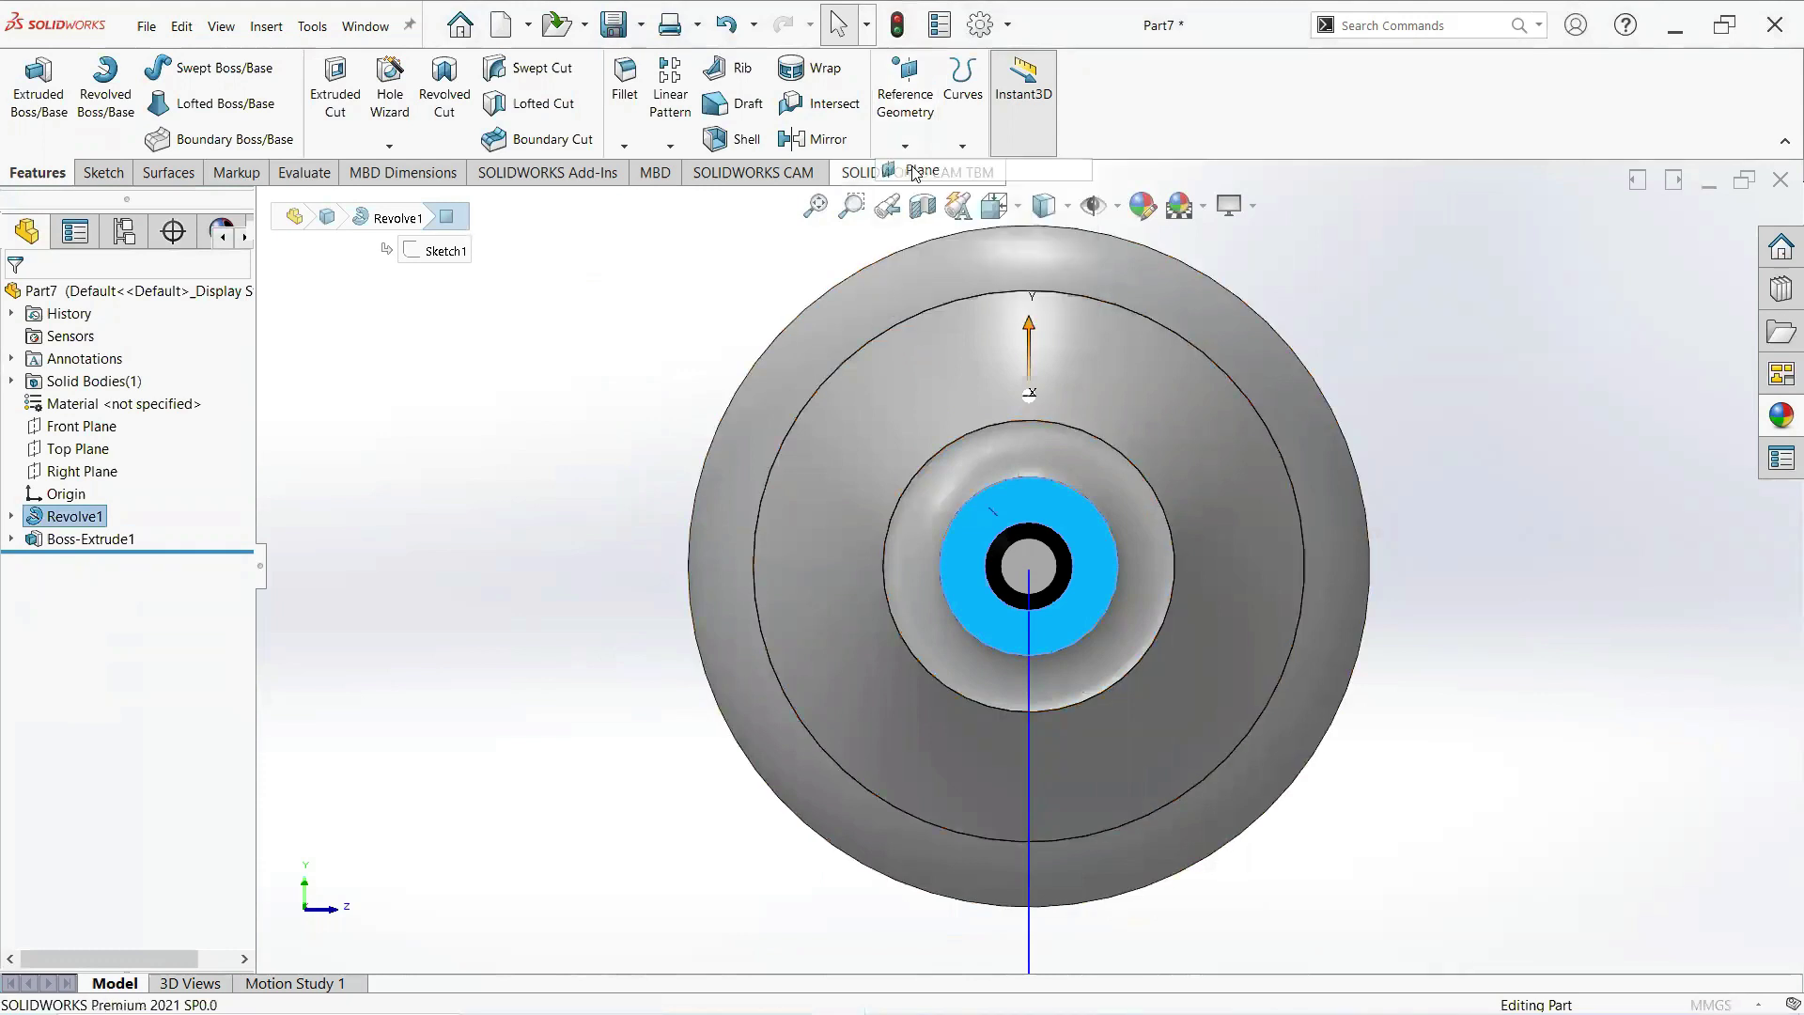
middle_click_drag(1157, 562, 801, 676)
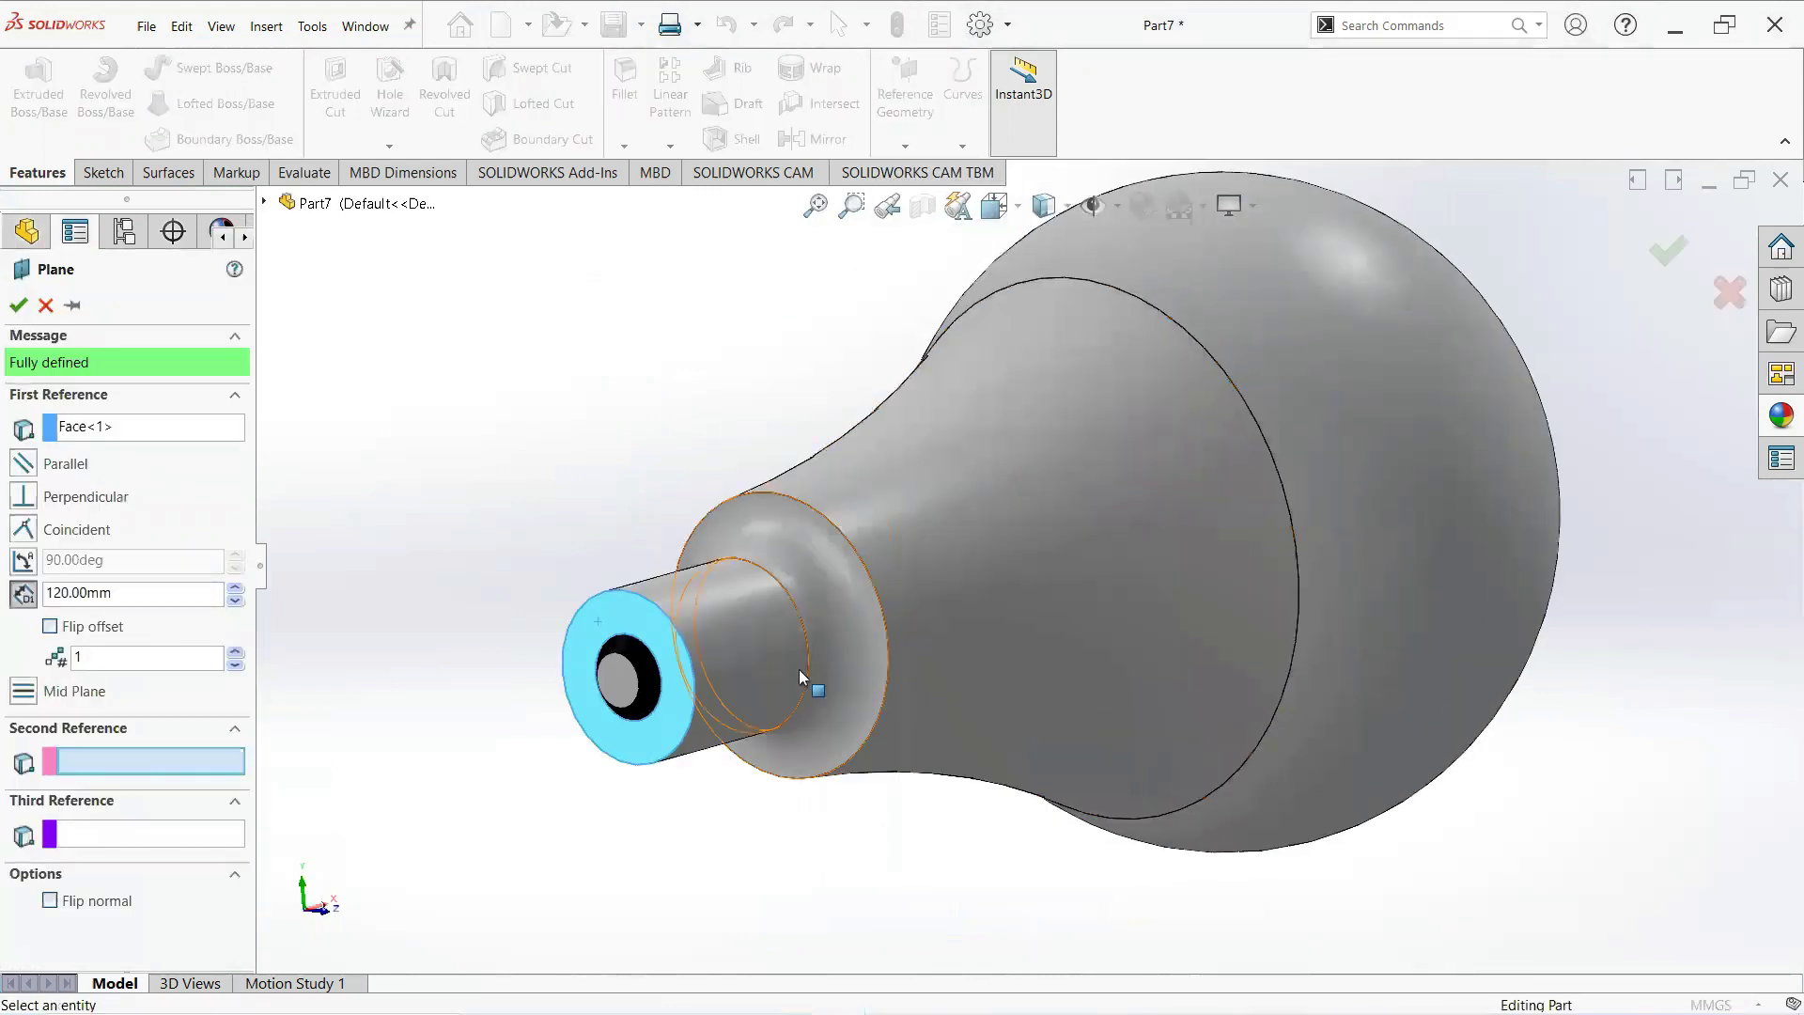
key("z")
left_click(49, 627)
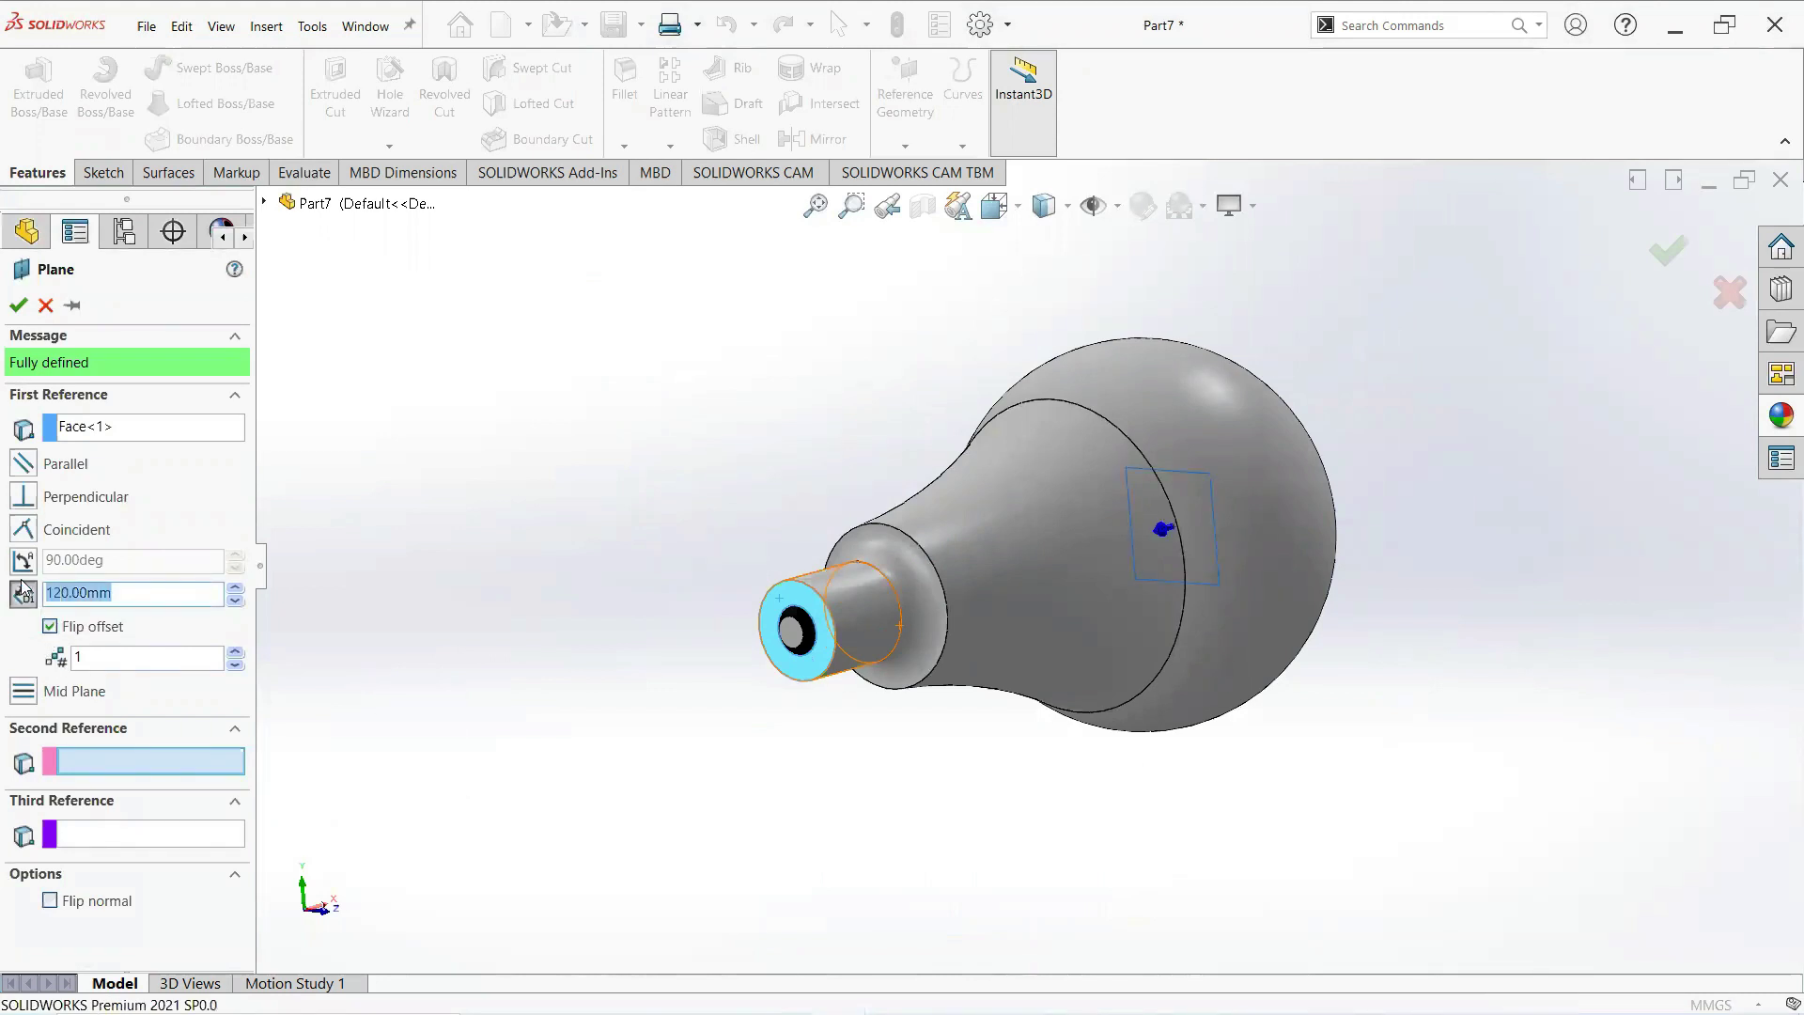
type("2")
key("Return")
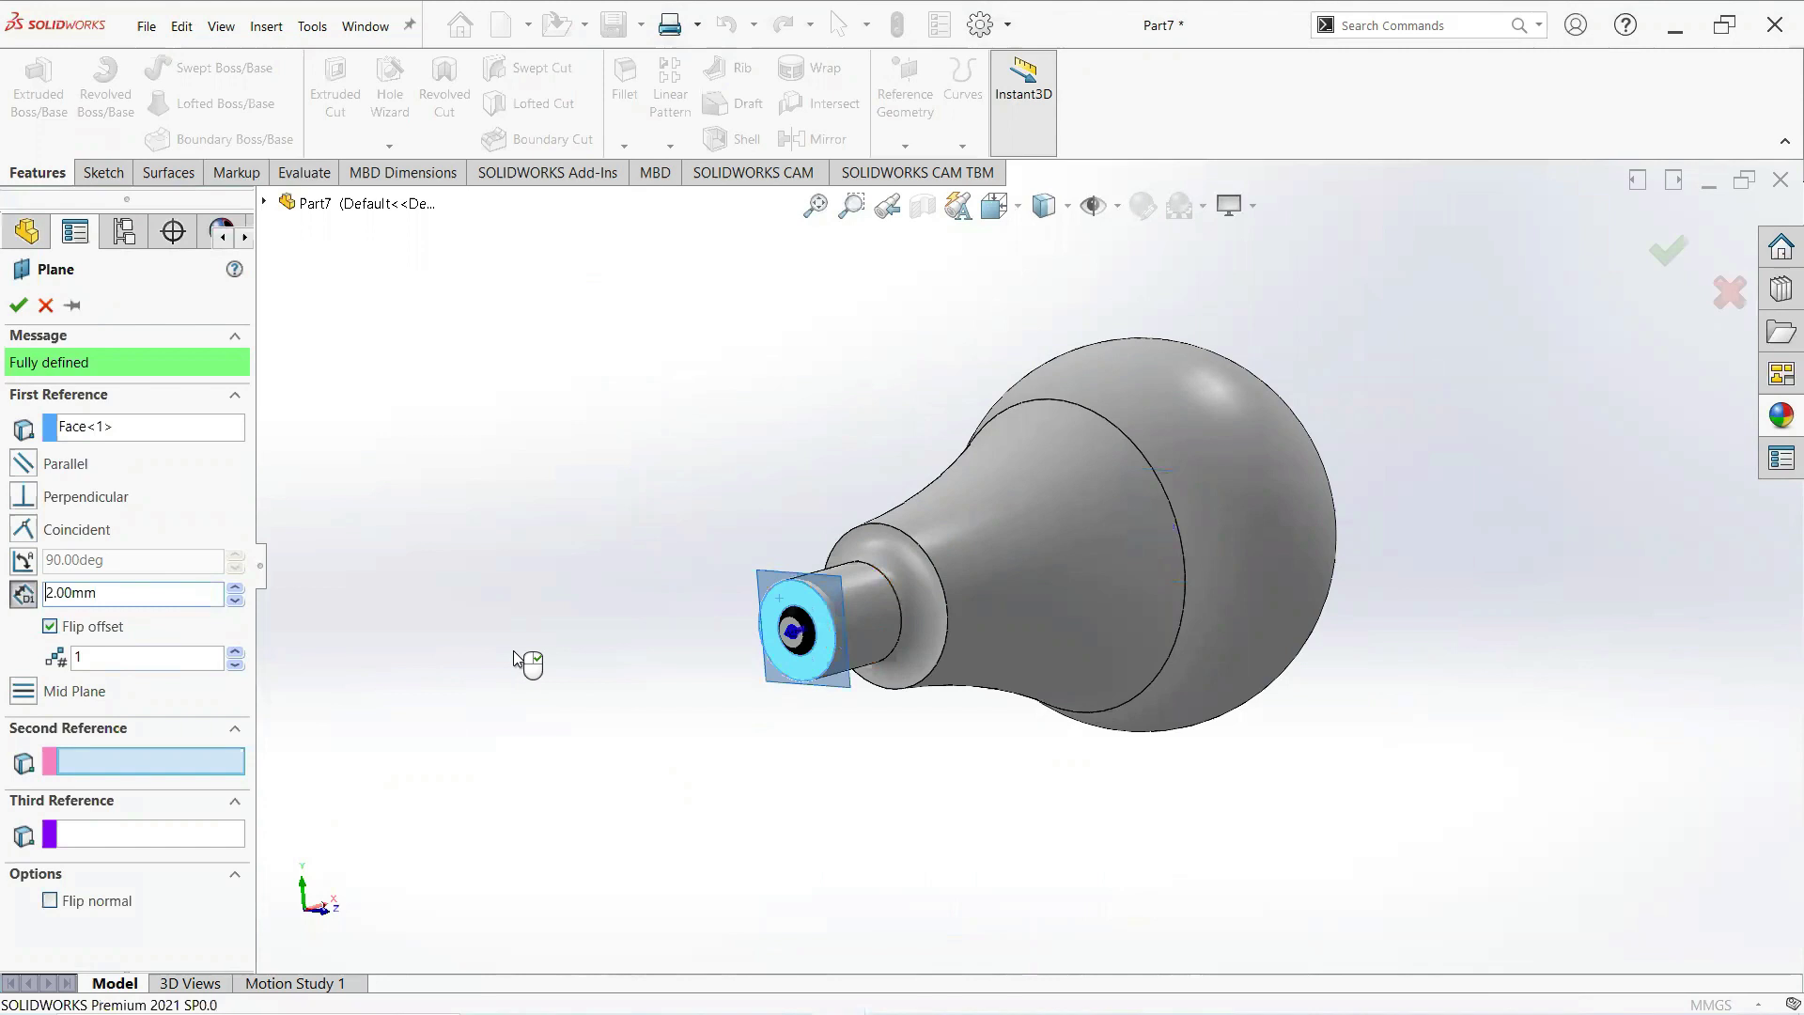
middle_click_drag(1050, 601, 728, 644)
scroll(727, 645, "down", 5)
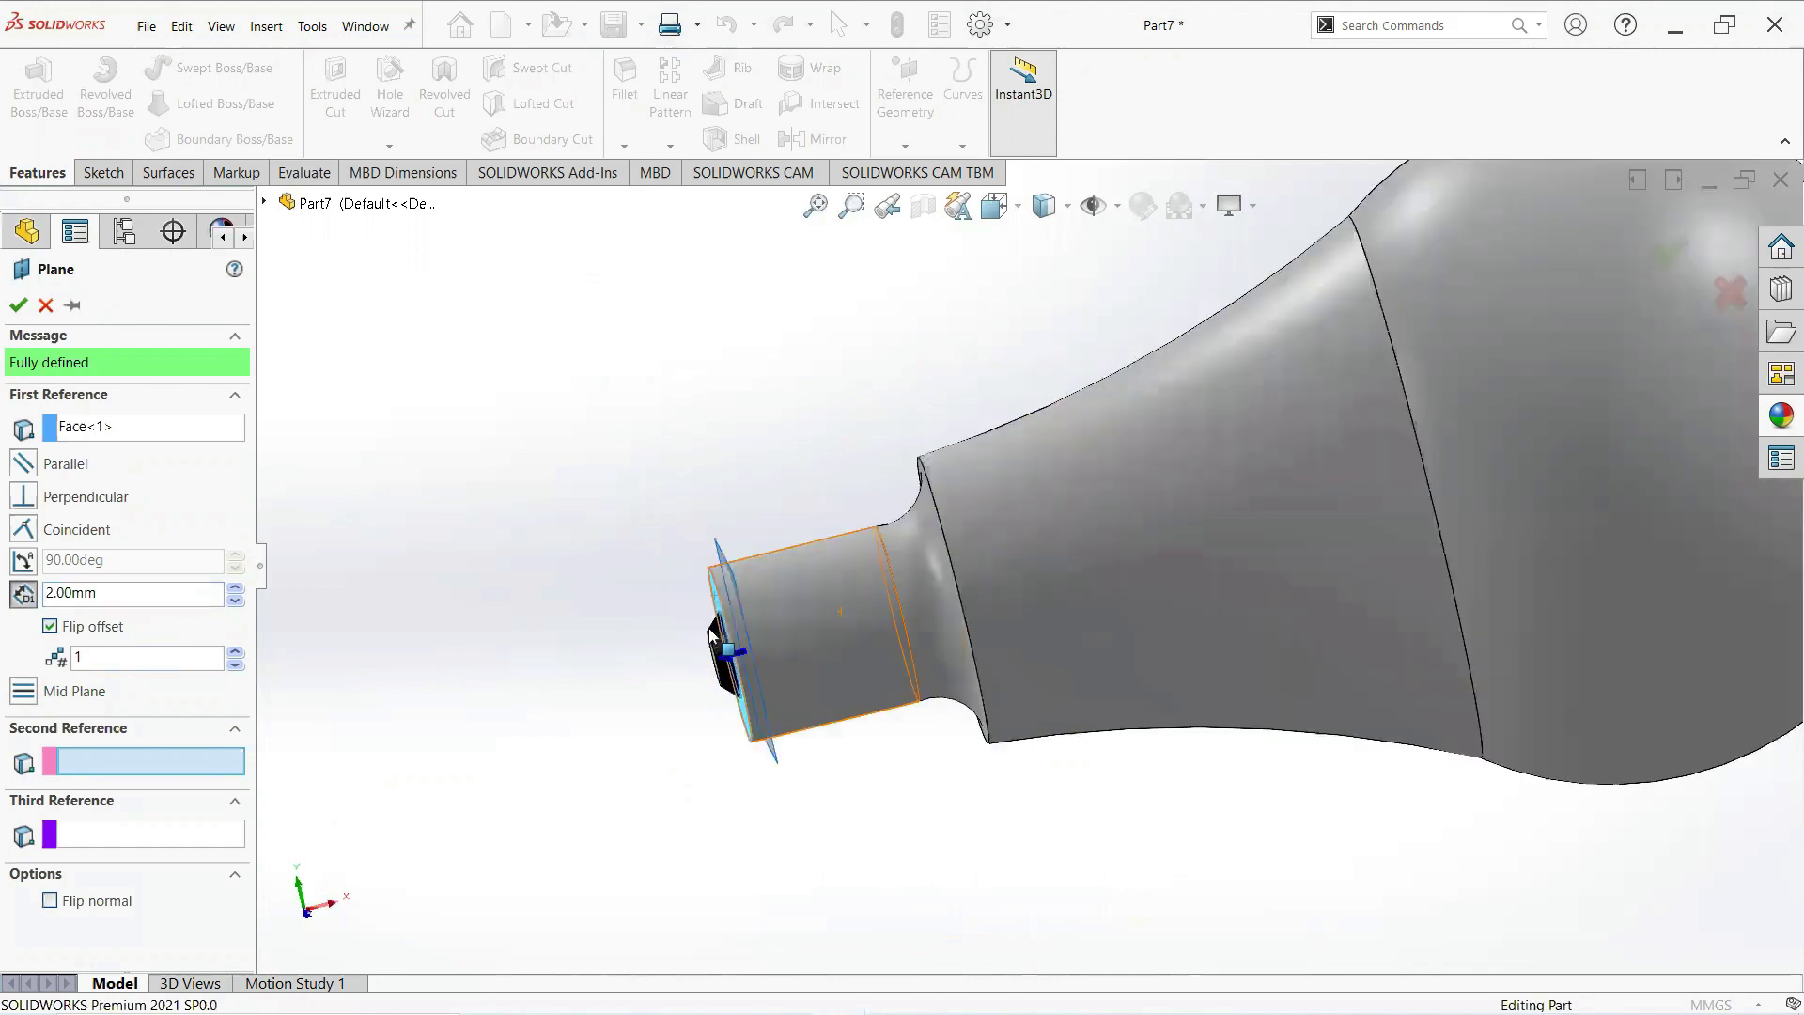
scroll(728, 645, "down", 2)
scroll(1061, 655, "down", 3)
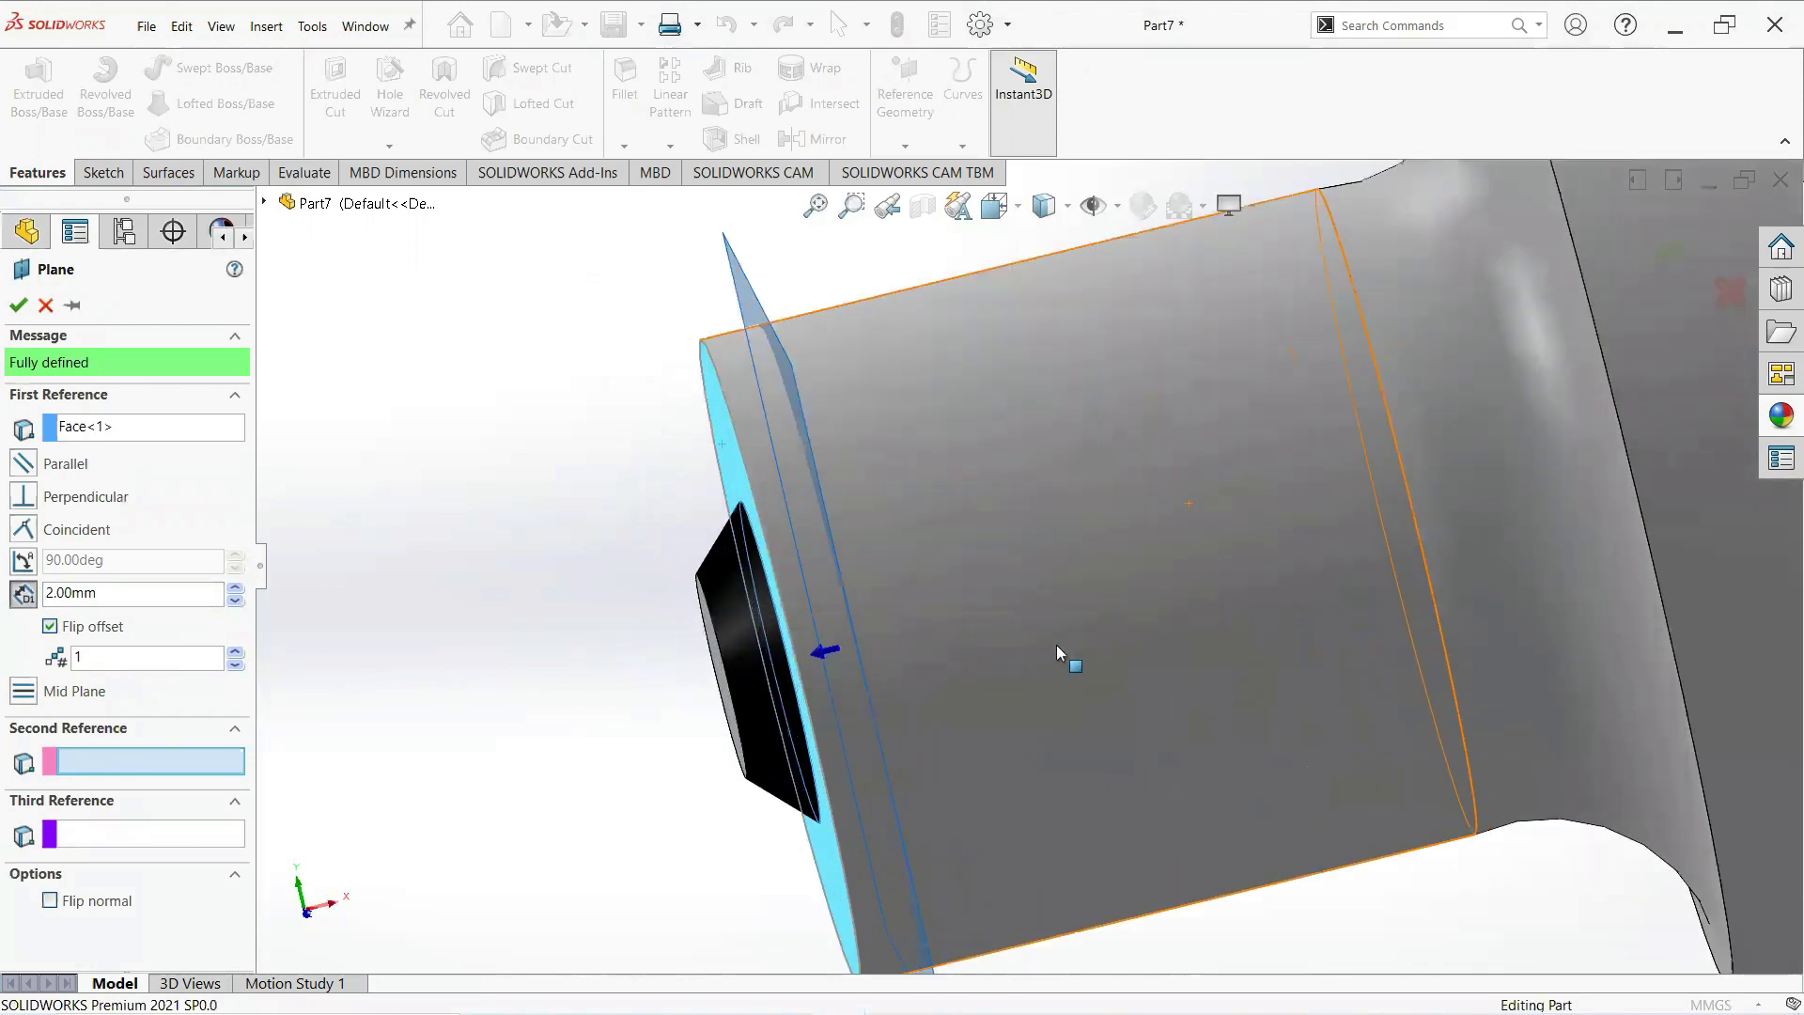
left_click(18, 305)
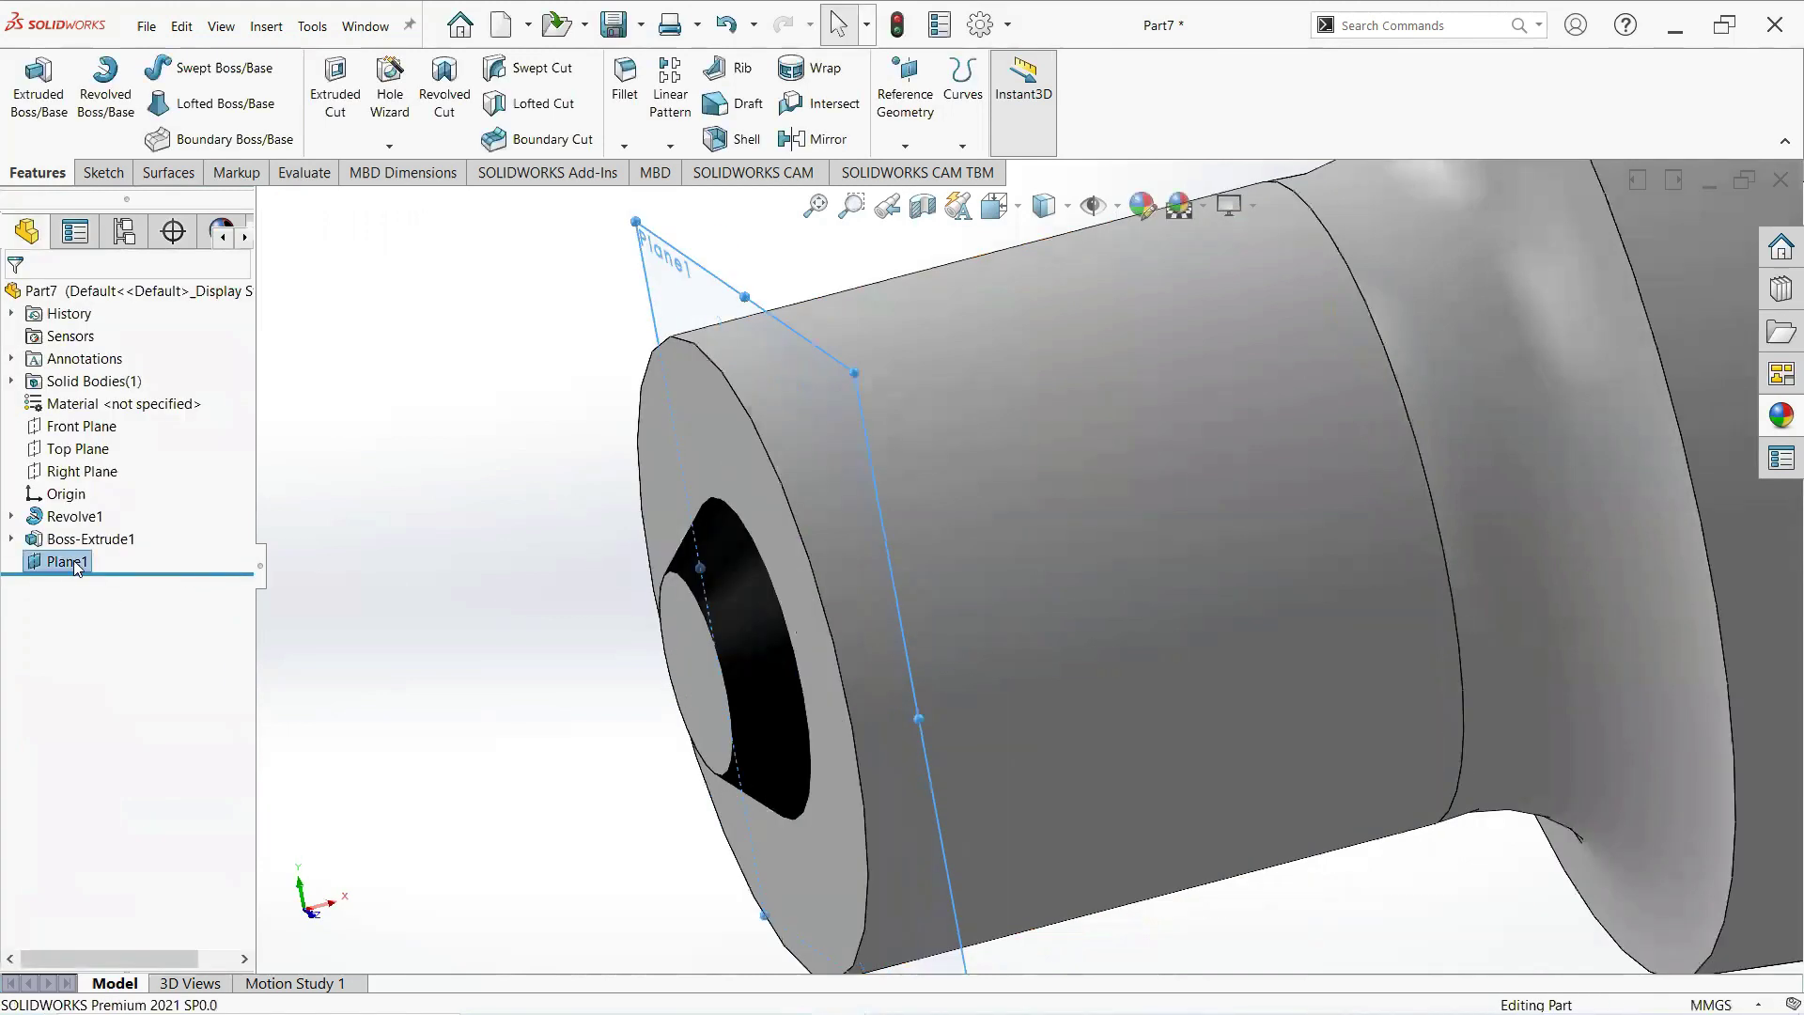
On Plane1, sketch a circle of radius 11 centred on the origin.
right_click(77, 564)
left_click(109, 528)
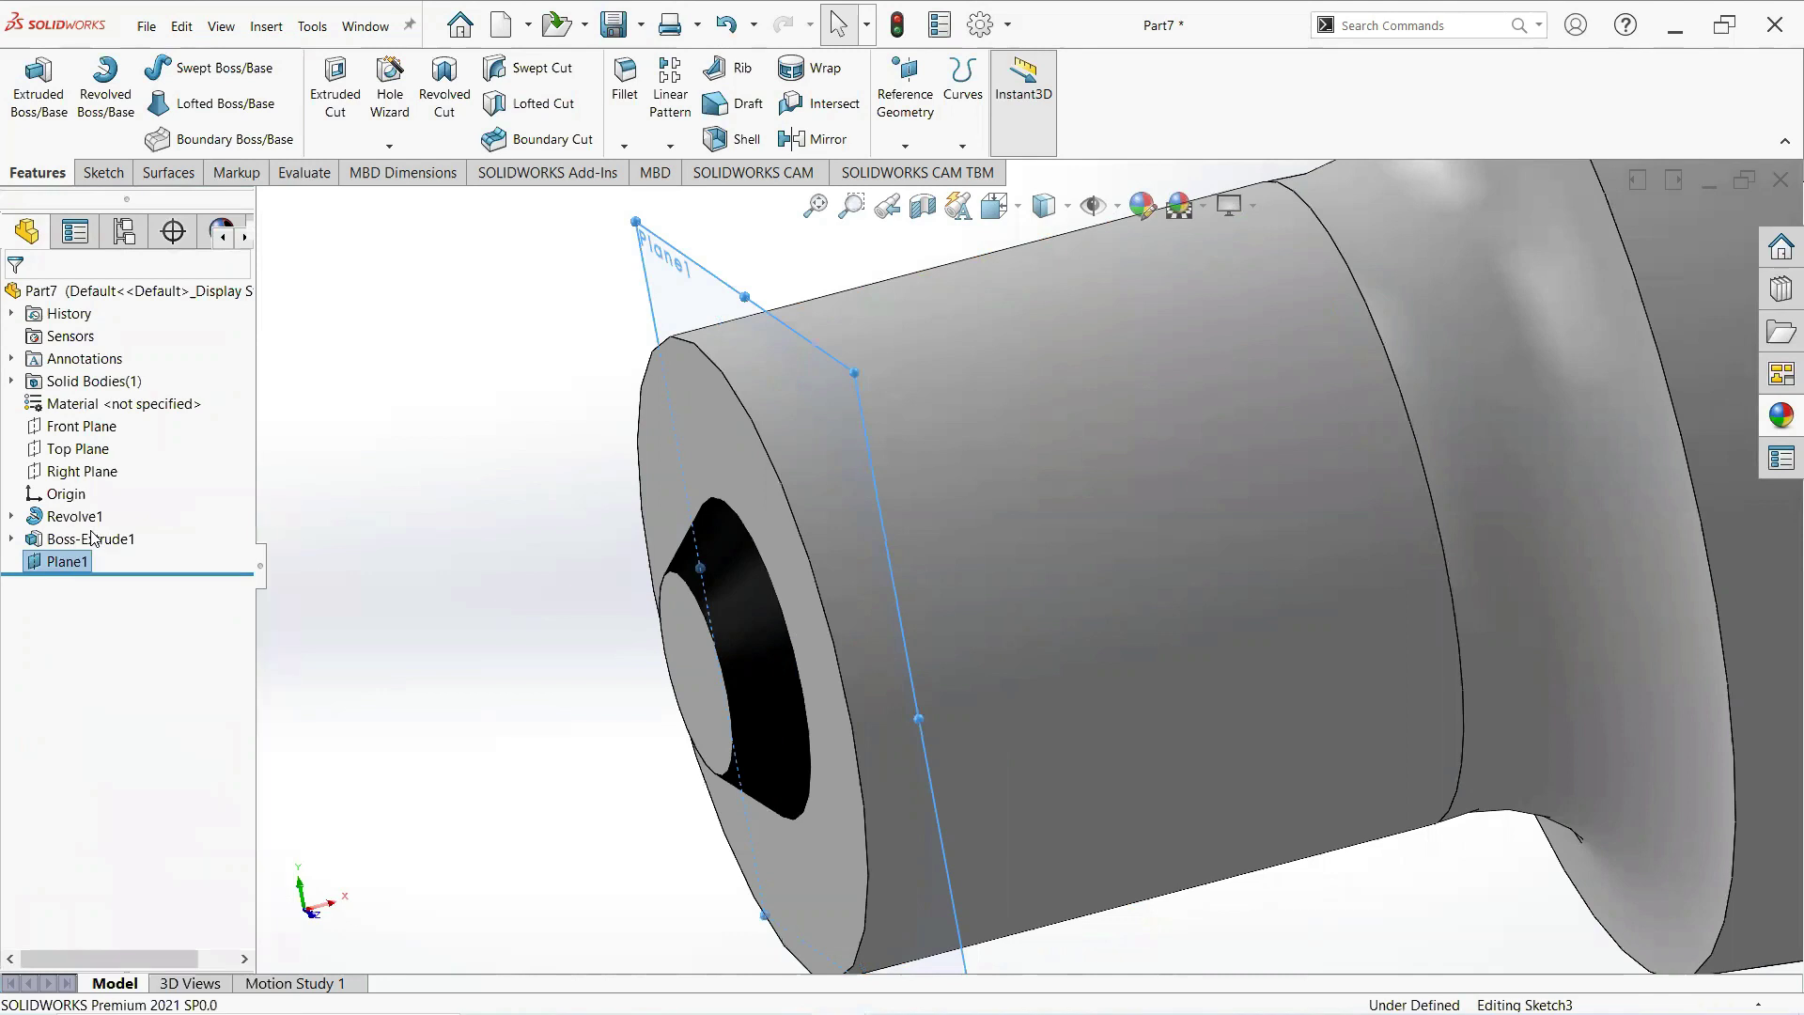
scroll(1189, 556, "down", 3)
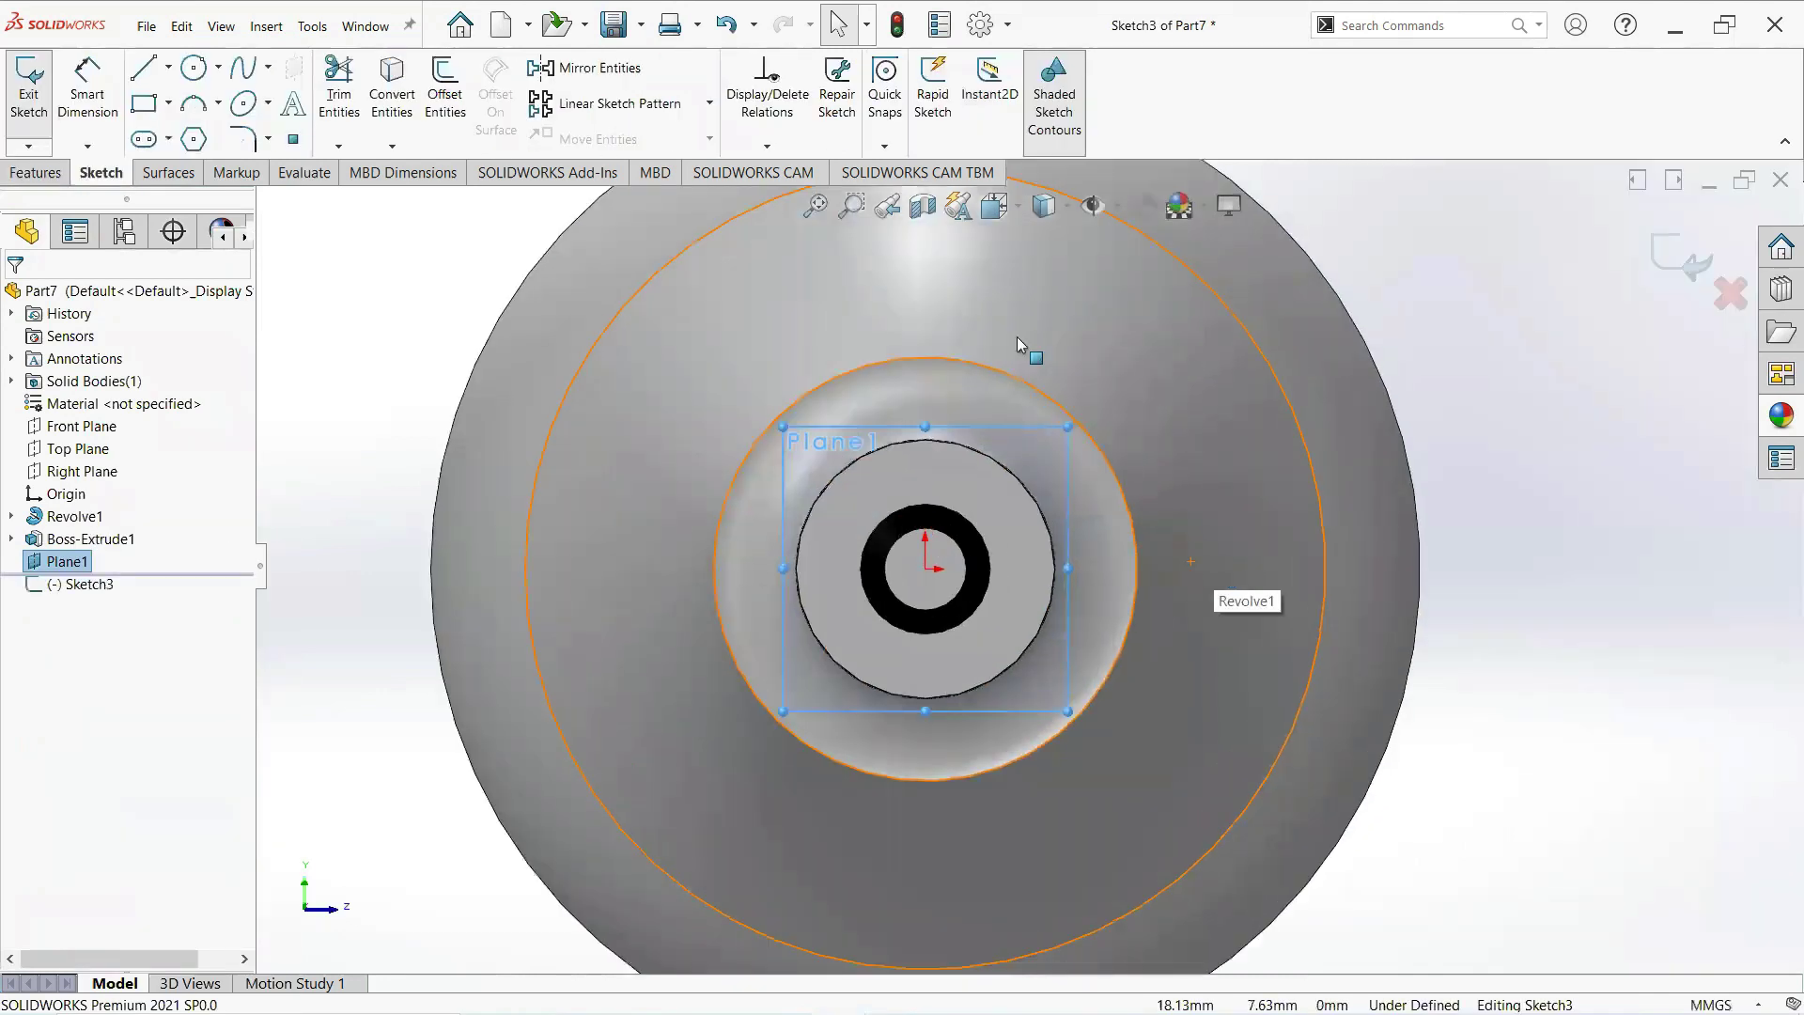
left_click(197, 75)
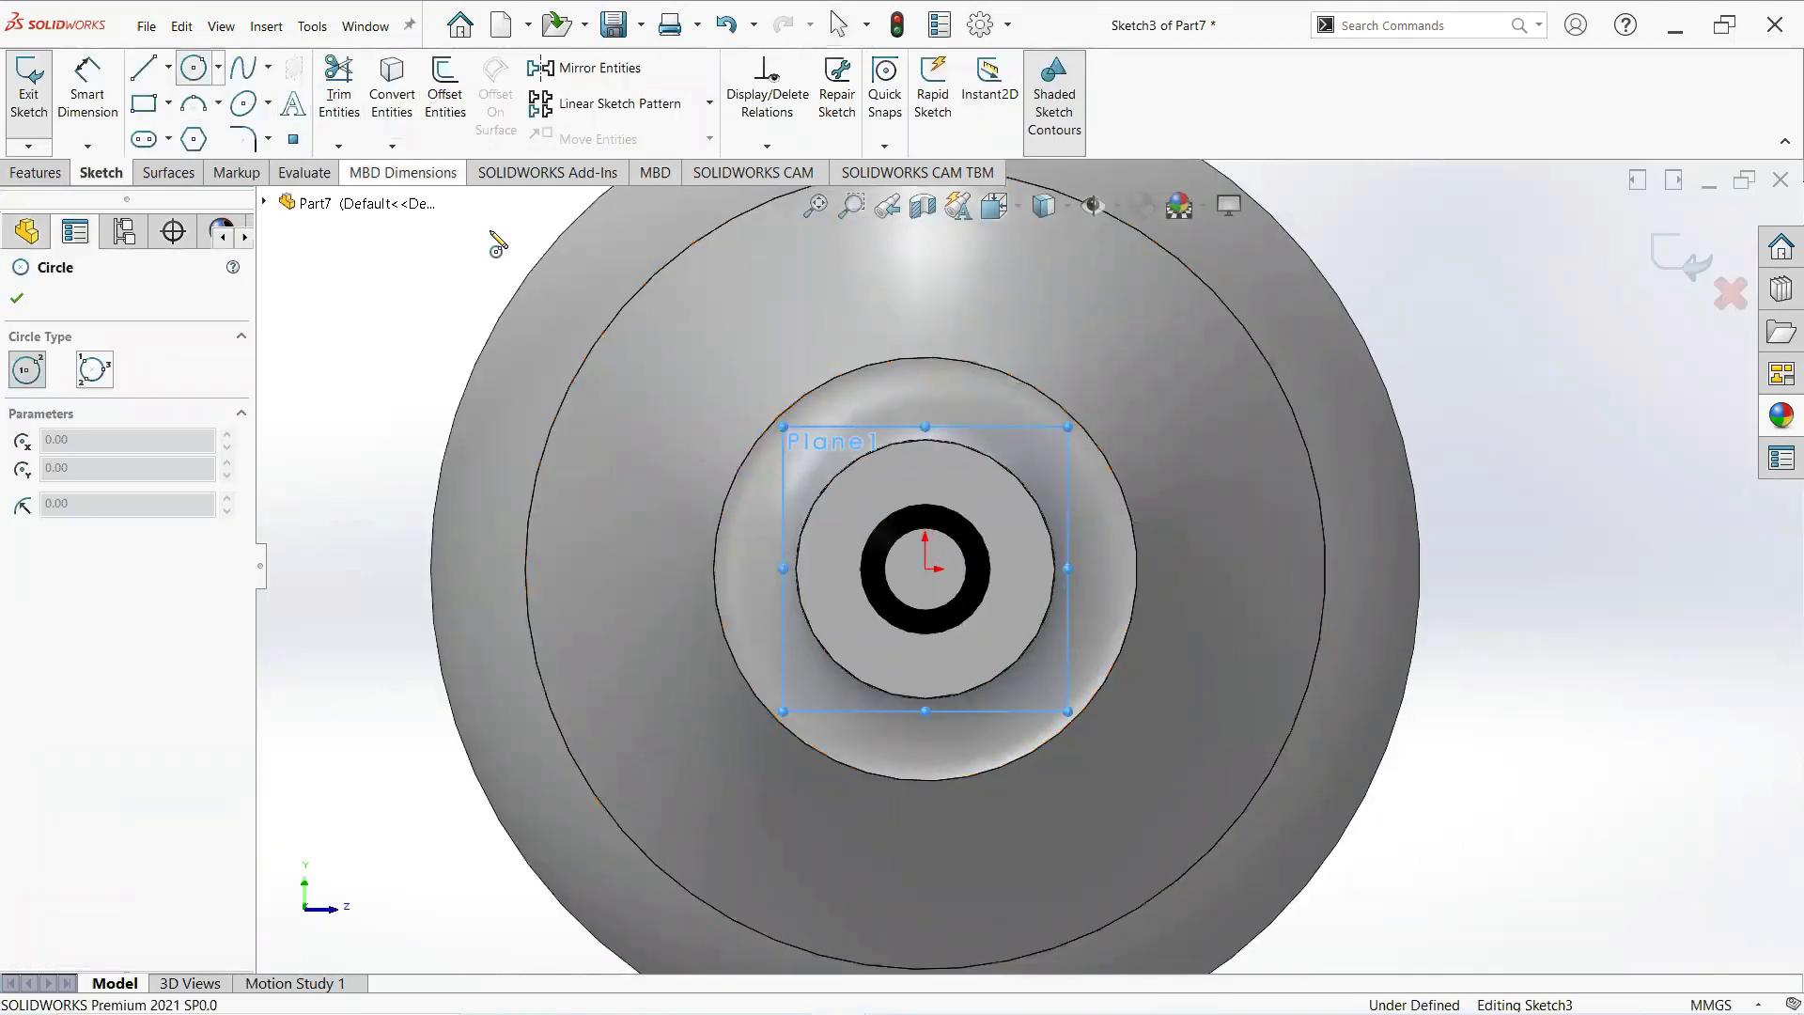
left_click(927, 570)
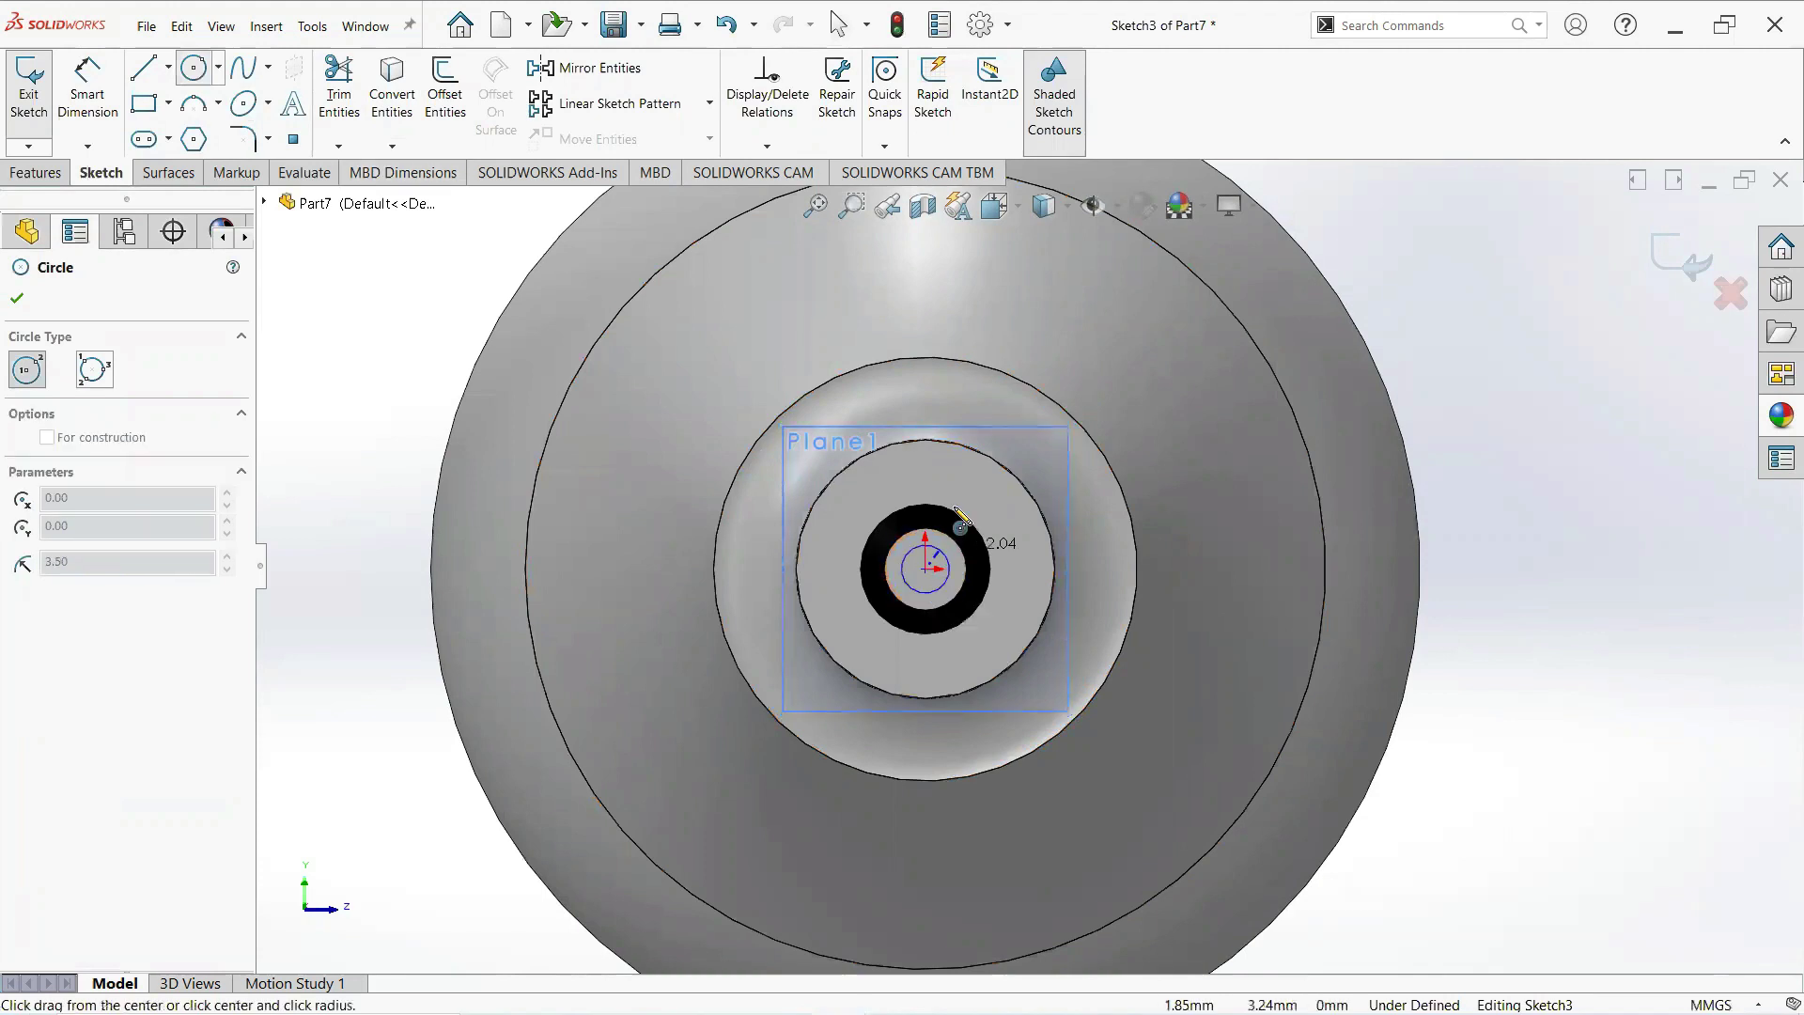
left_click(977, 460)
right_click(977, 459)
left_click(1010, 467)
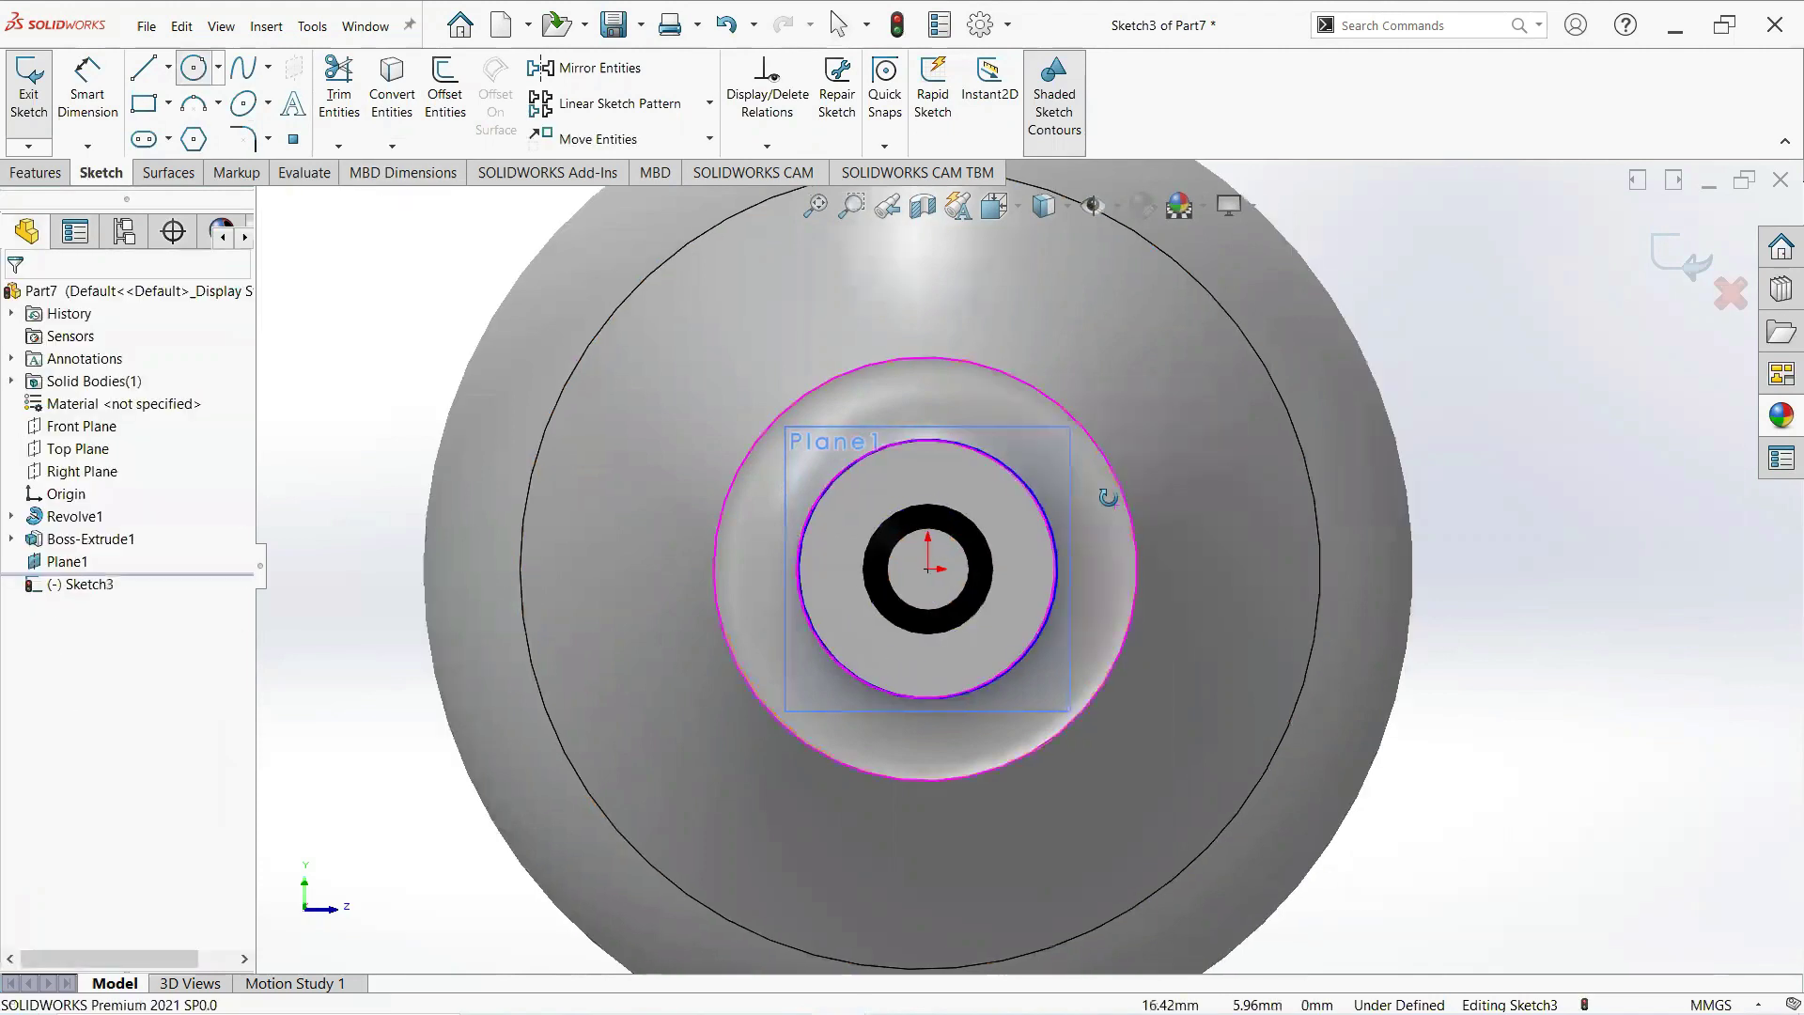
middle_click_drag(1108, 498, 451, 402)
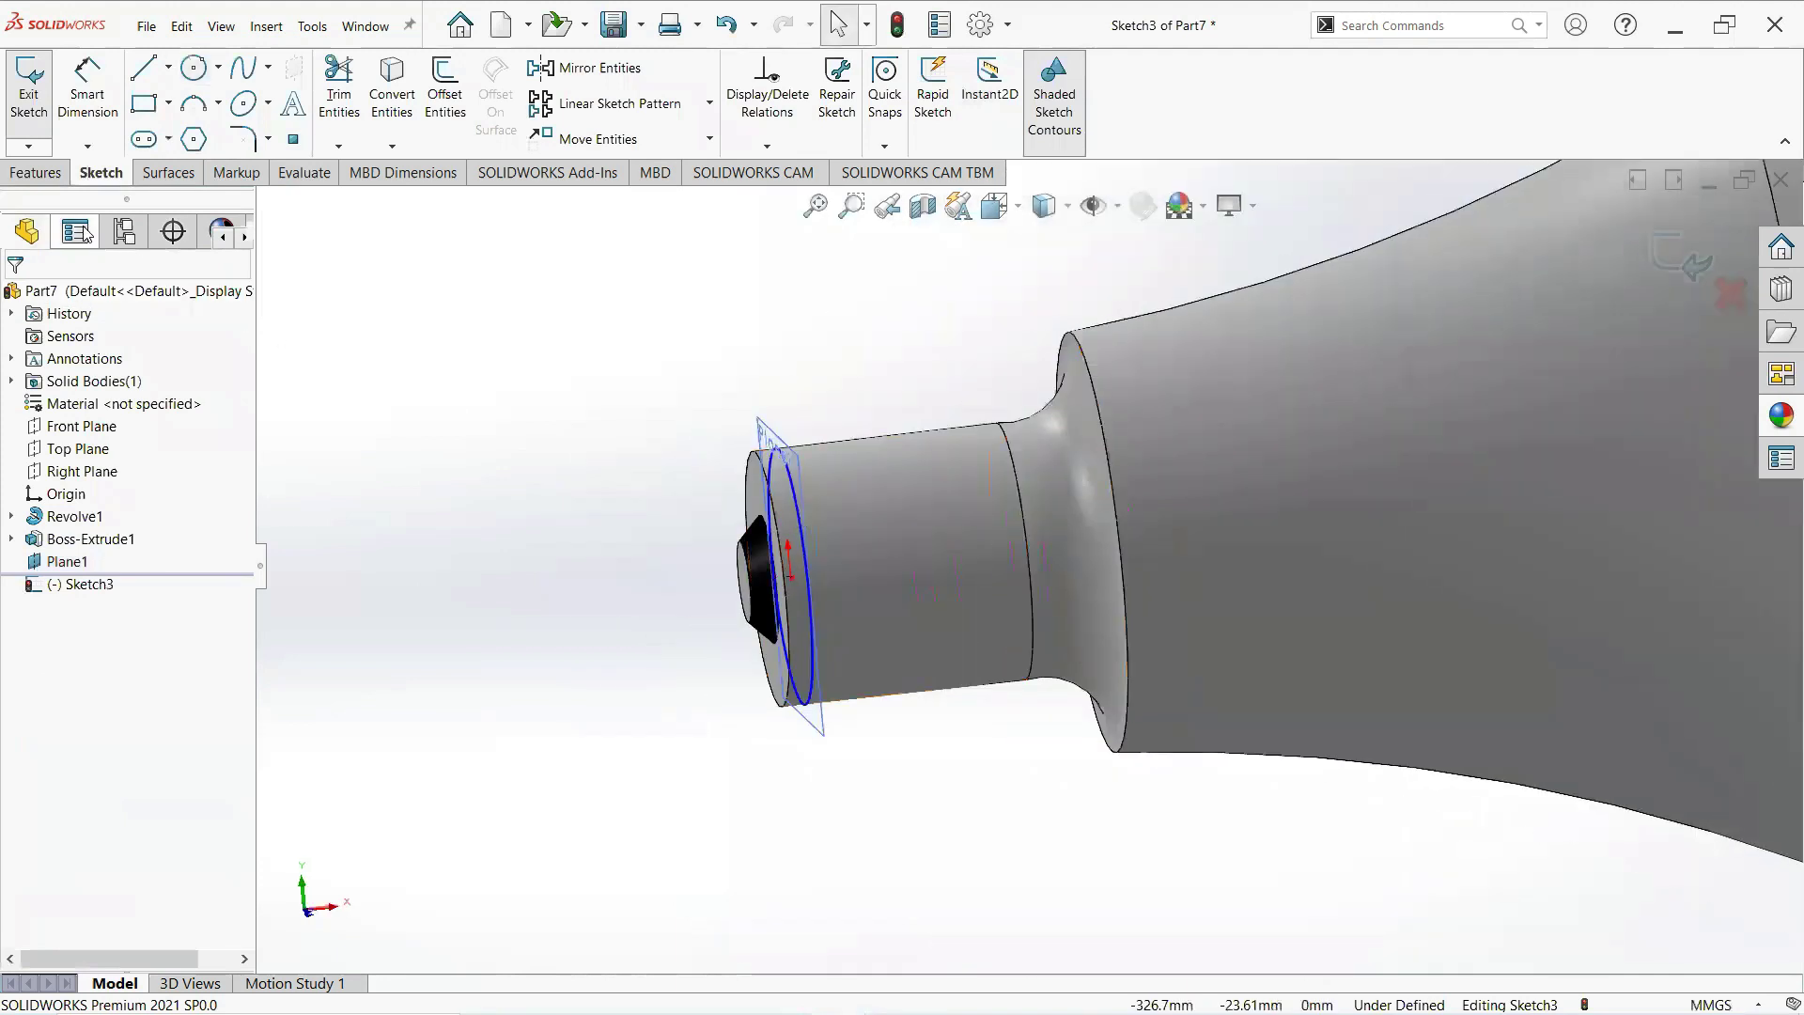
Build Helix/Spiral1 from the circle with a 3.8 mm pitch and 5 revolutions.
left_click(58, 172)
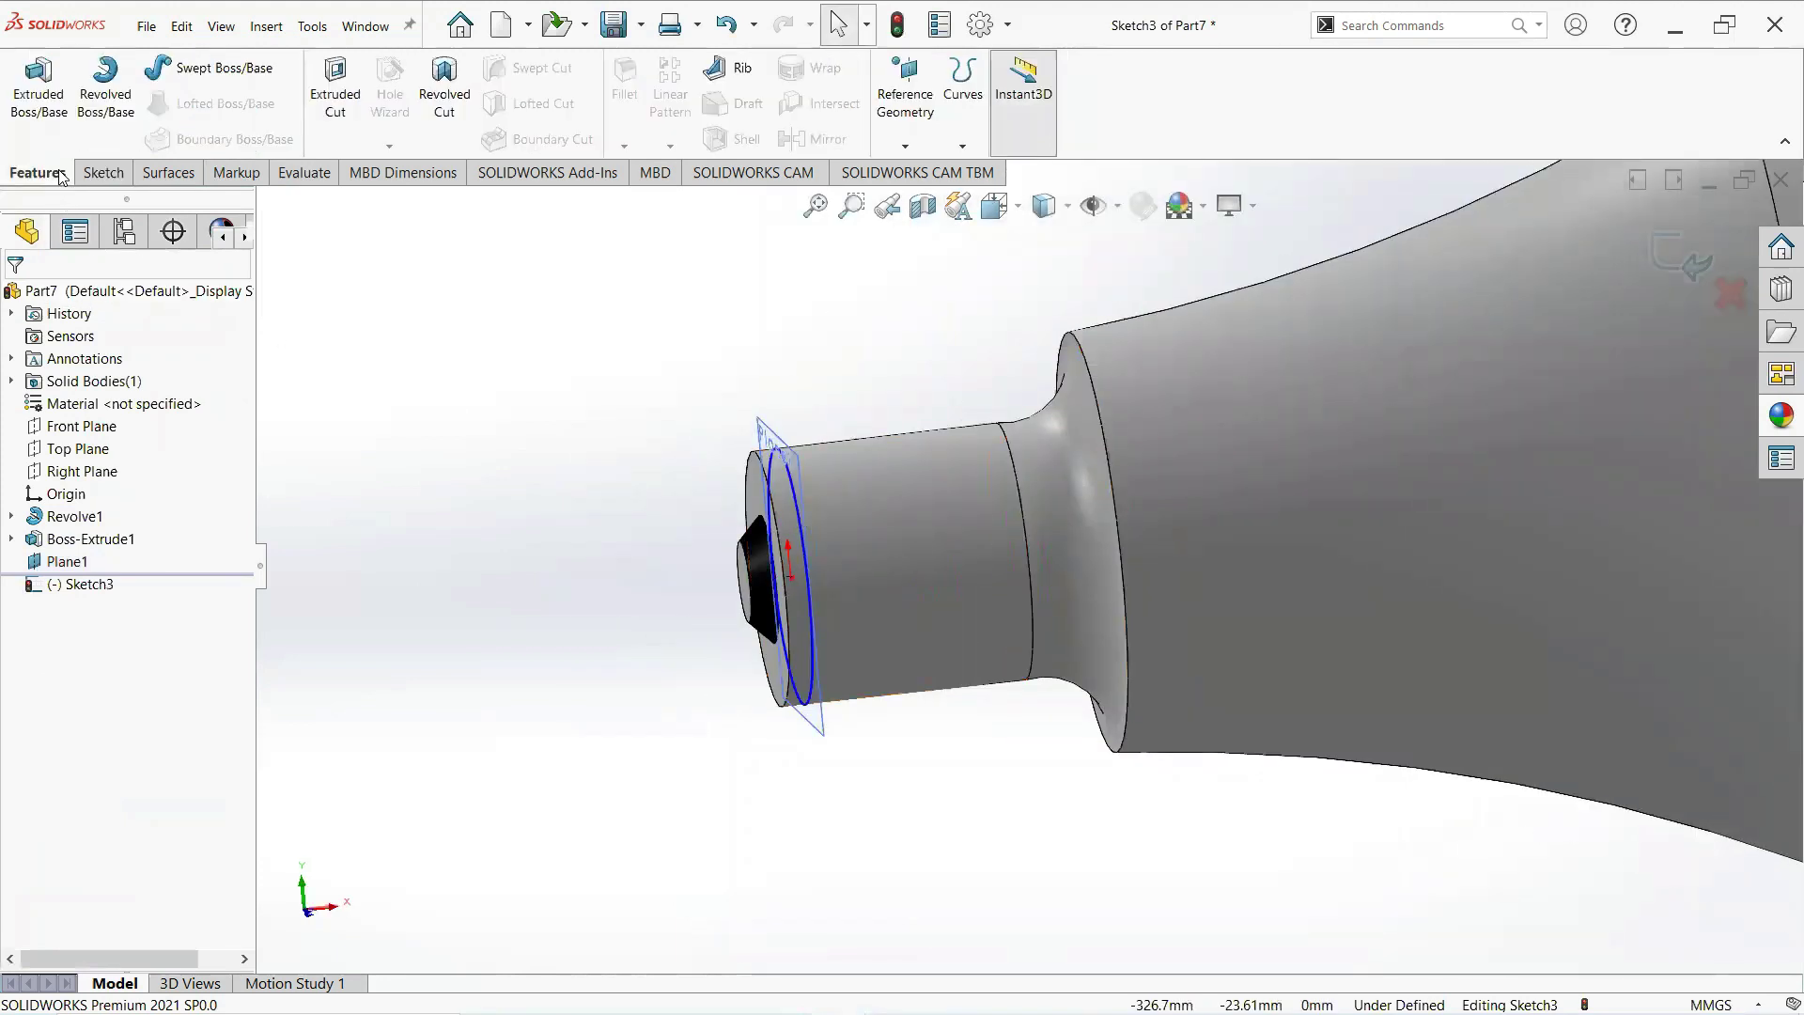
left_click(964, 147)
left_click(967, 194)
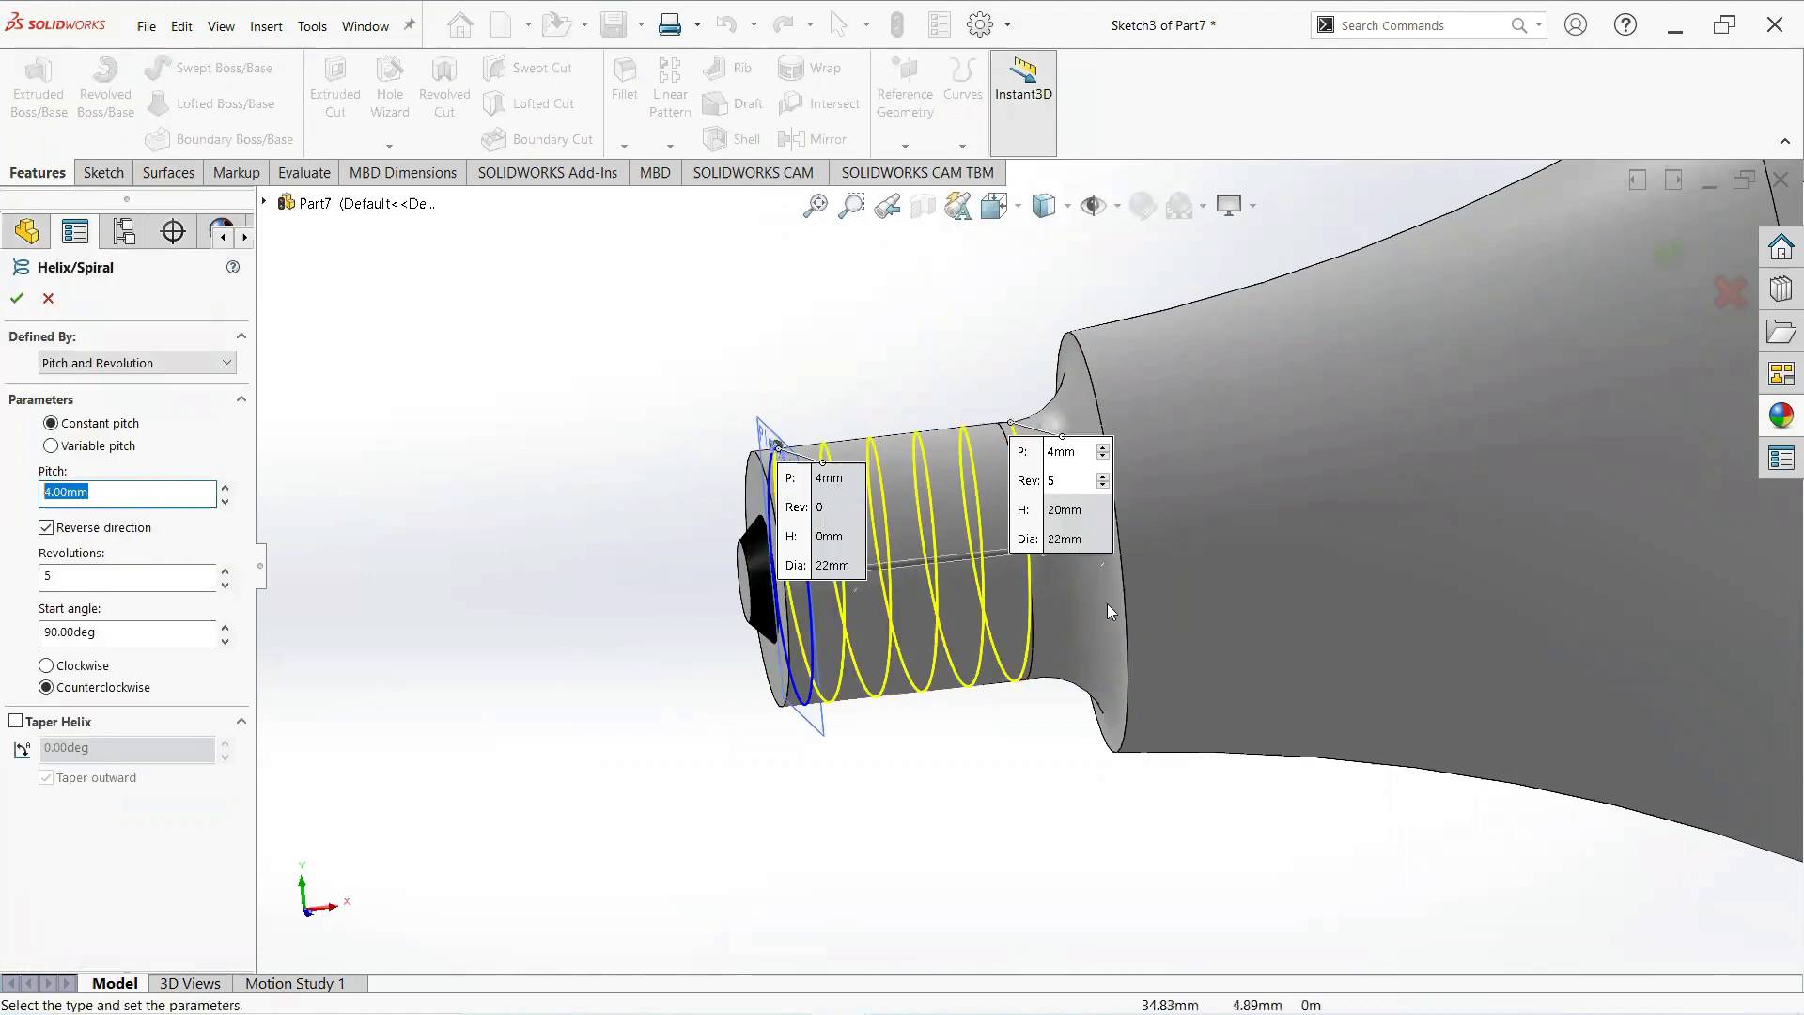
scroll(1088, 579, "down", 2)
scroll(1087, 579, "down", 3)
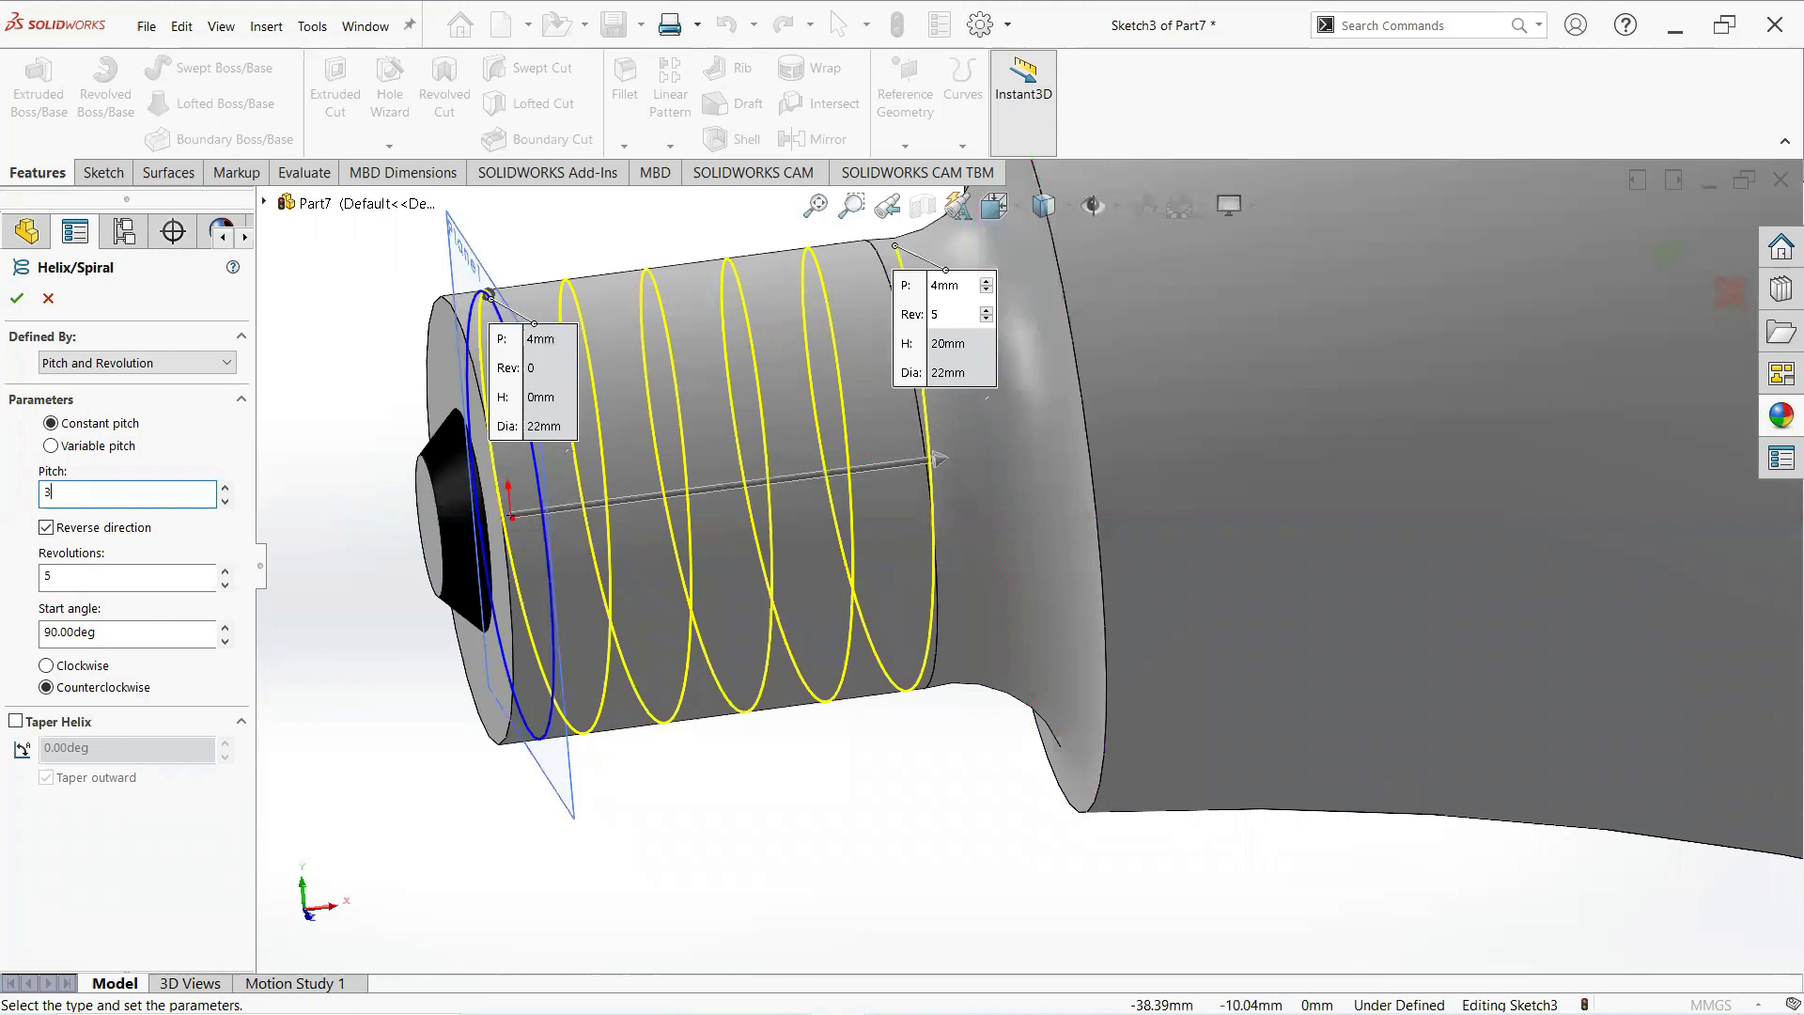
key("Return")
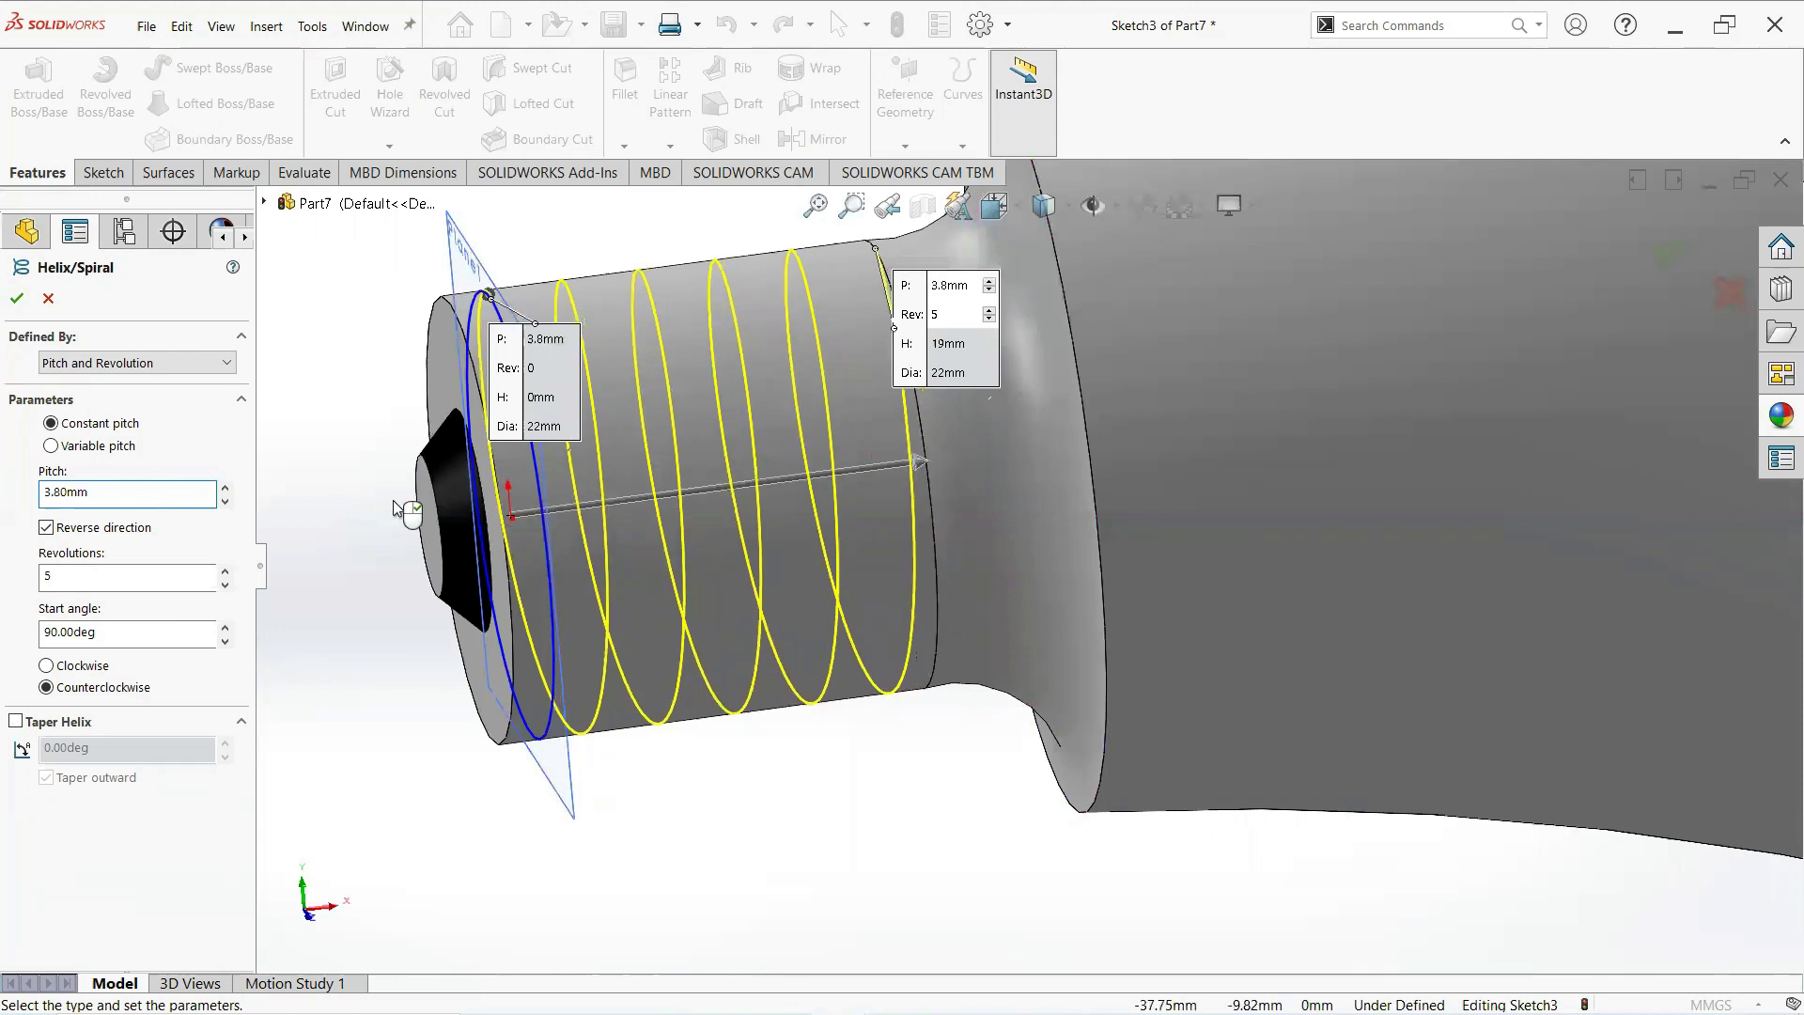
left_click(90, 580)
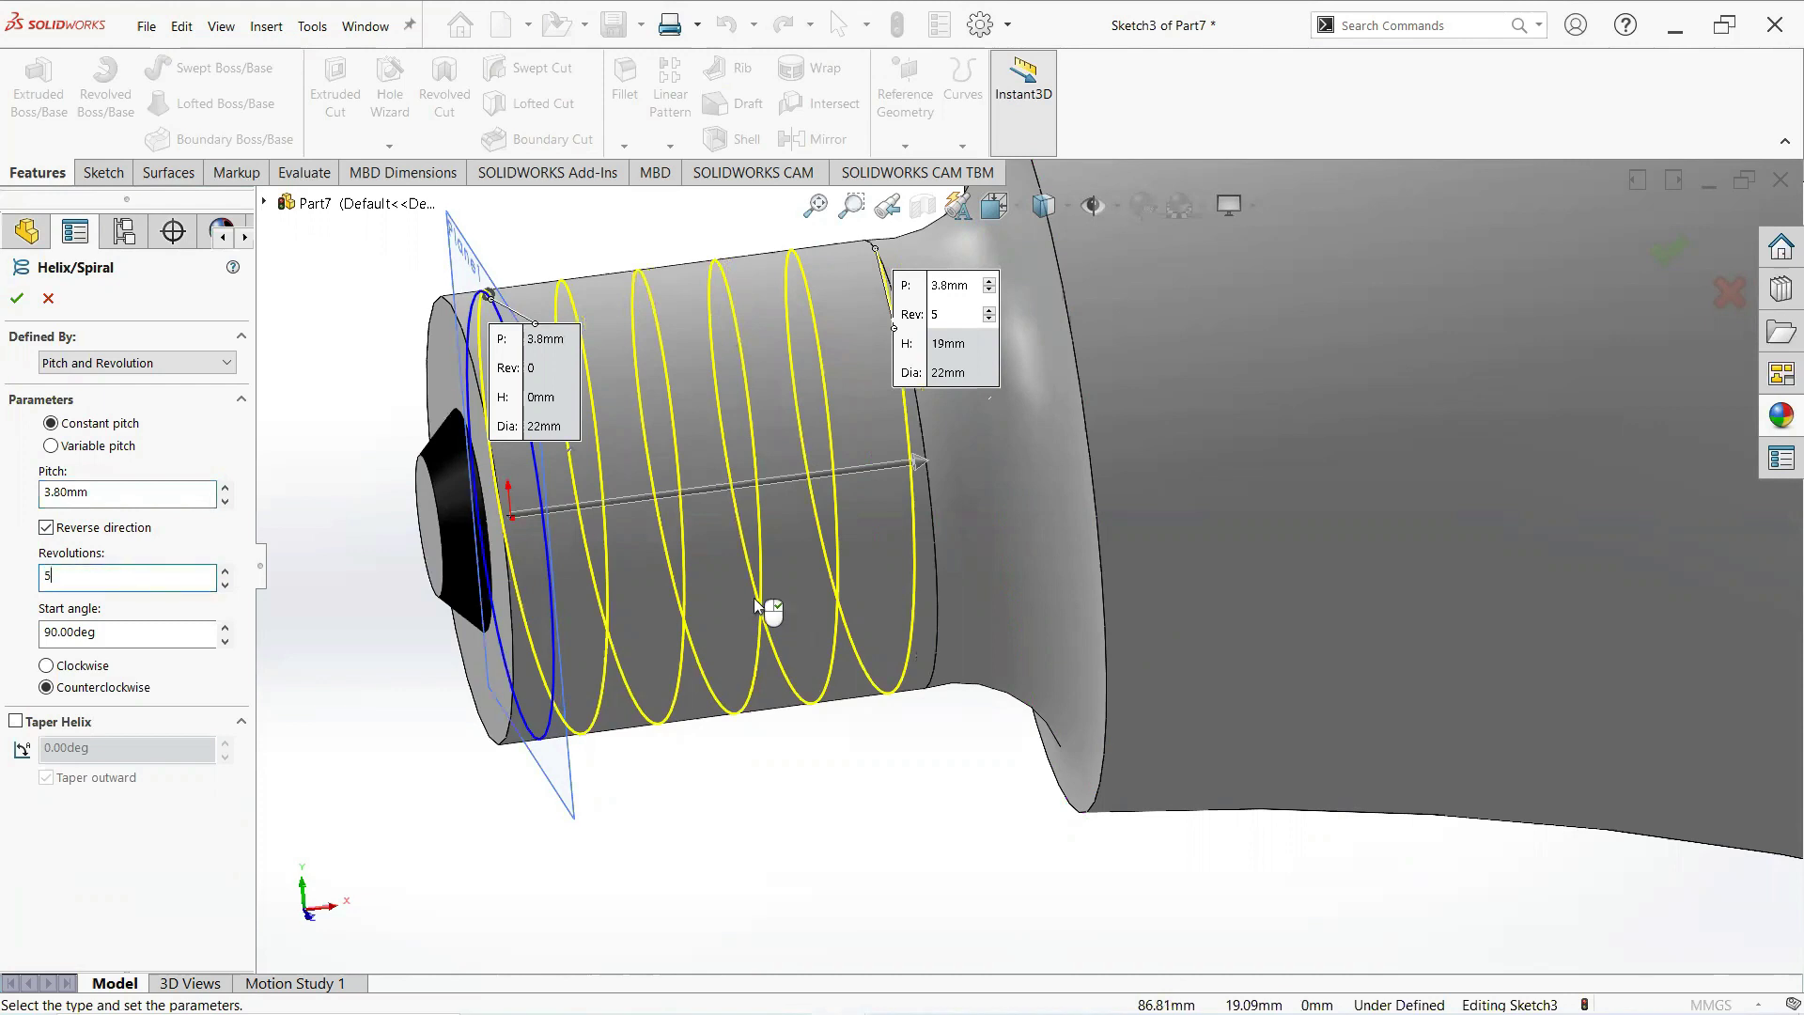
left_click(16, 301)
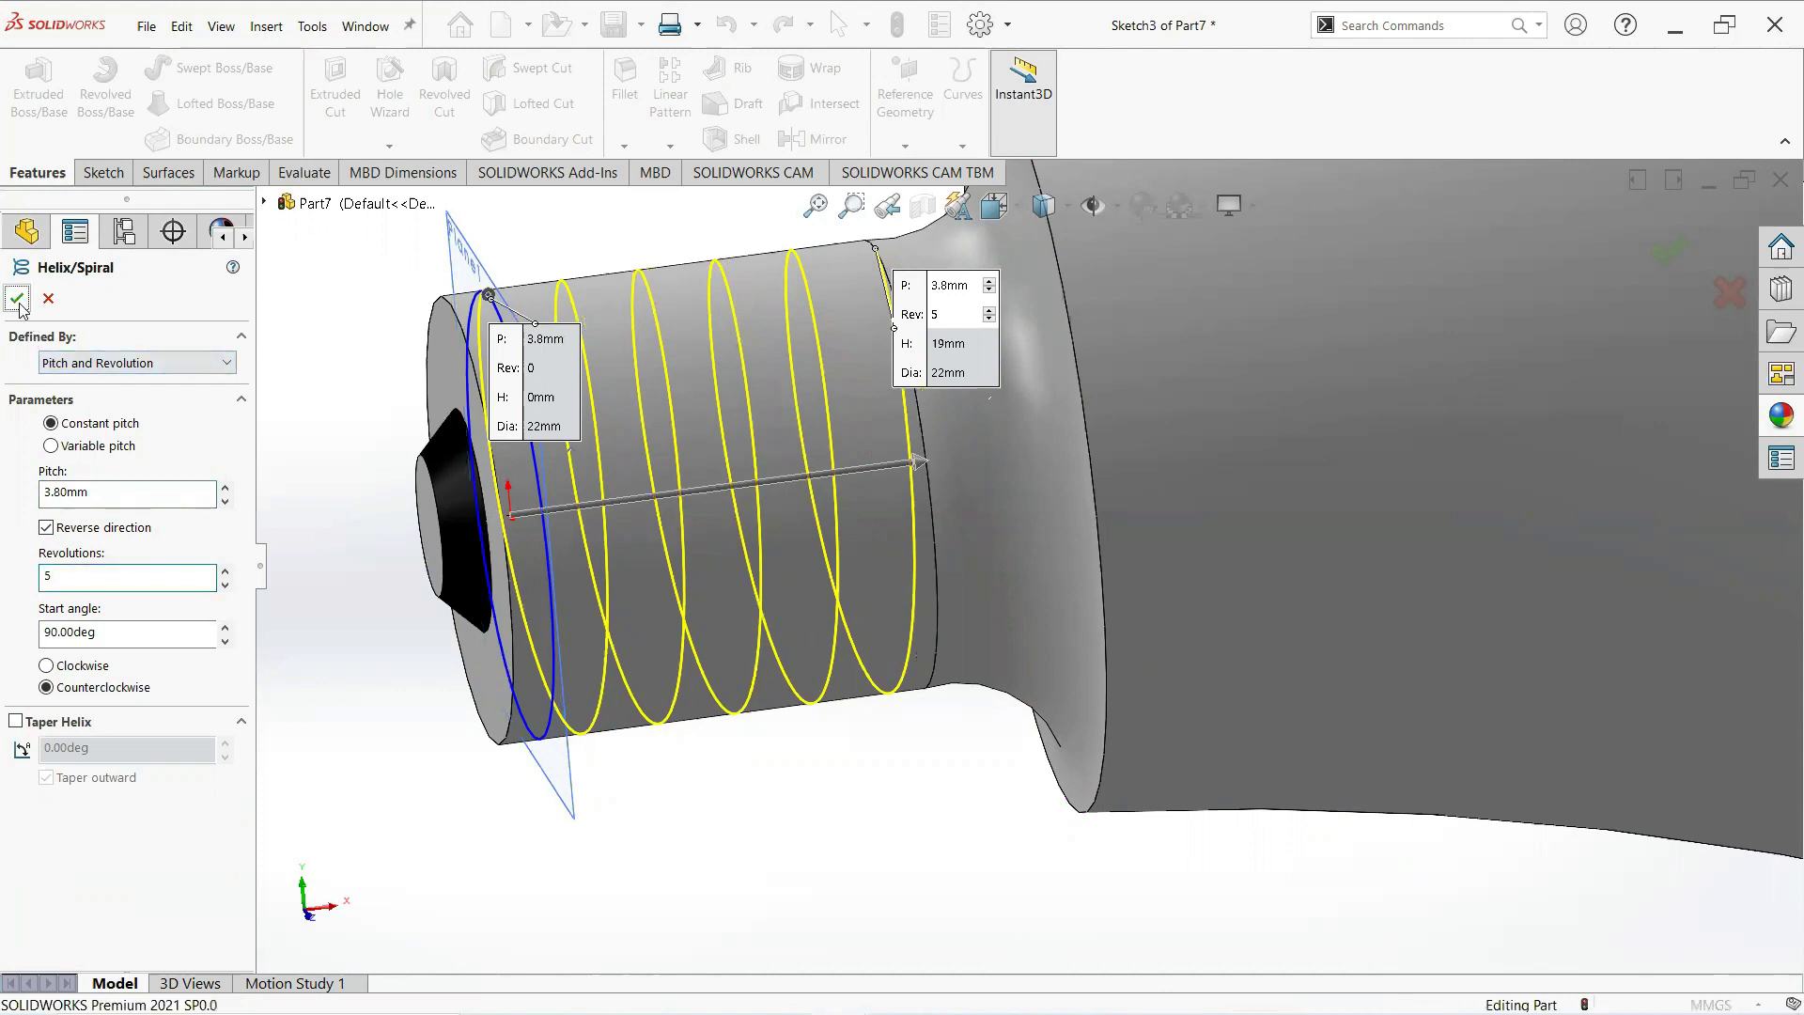
left_click(329, 362)
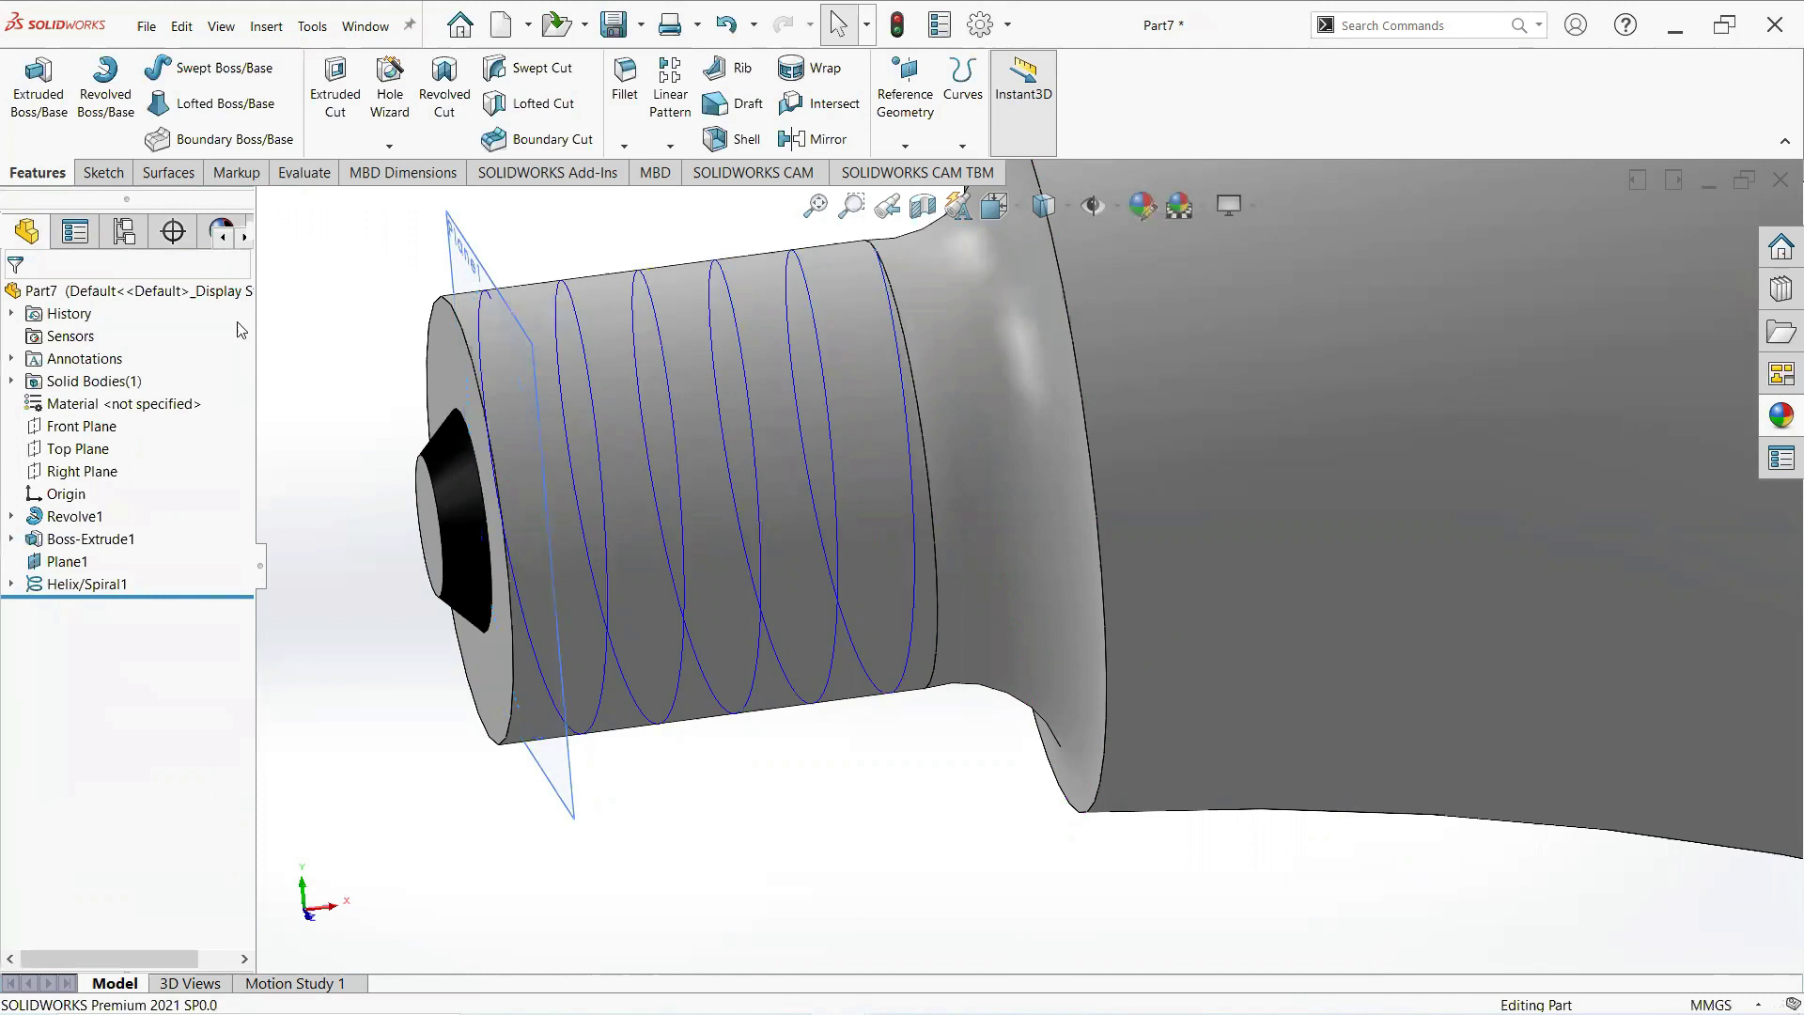
Sweep a 2 mm circular profile along Helix/Spiral1 to create the thread coil.
left_click(225, 69)
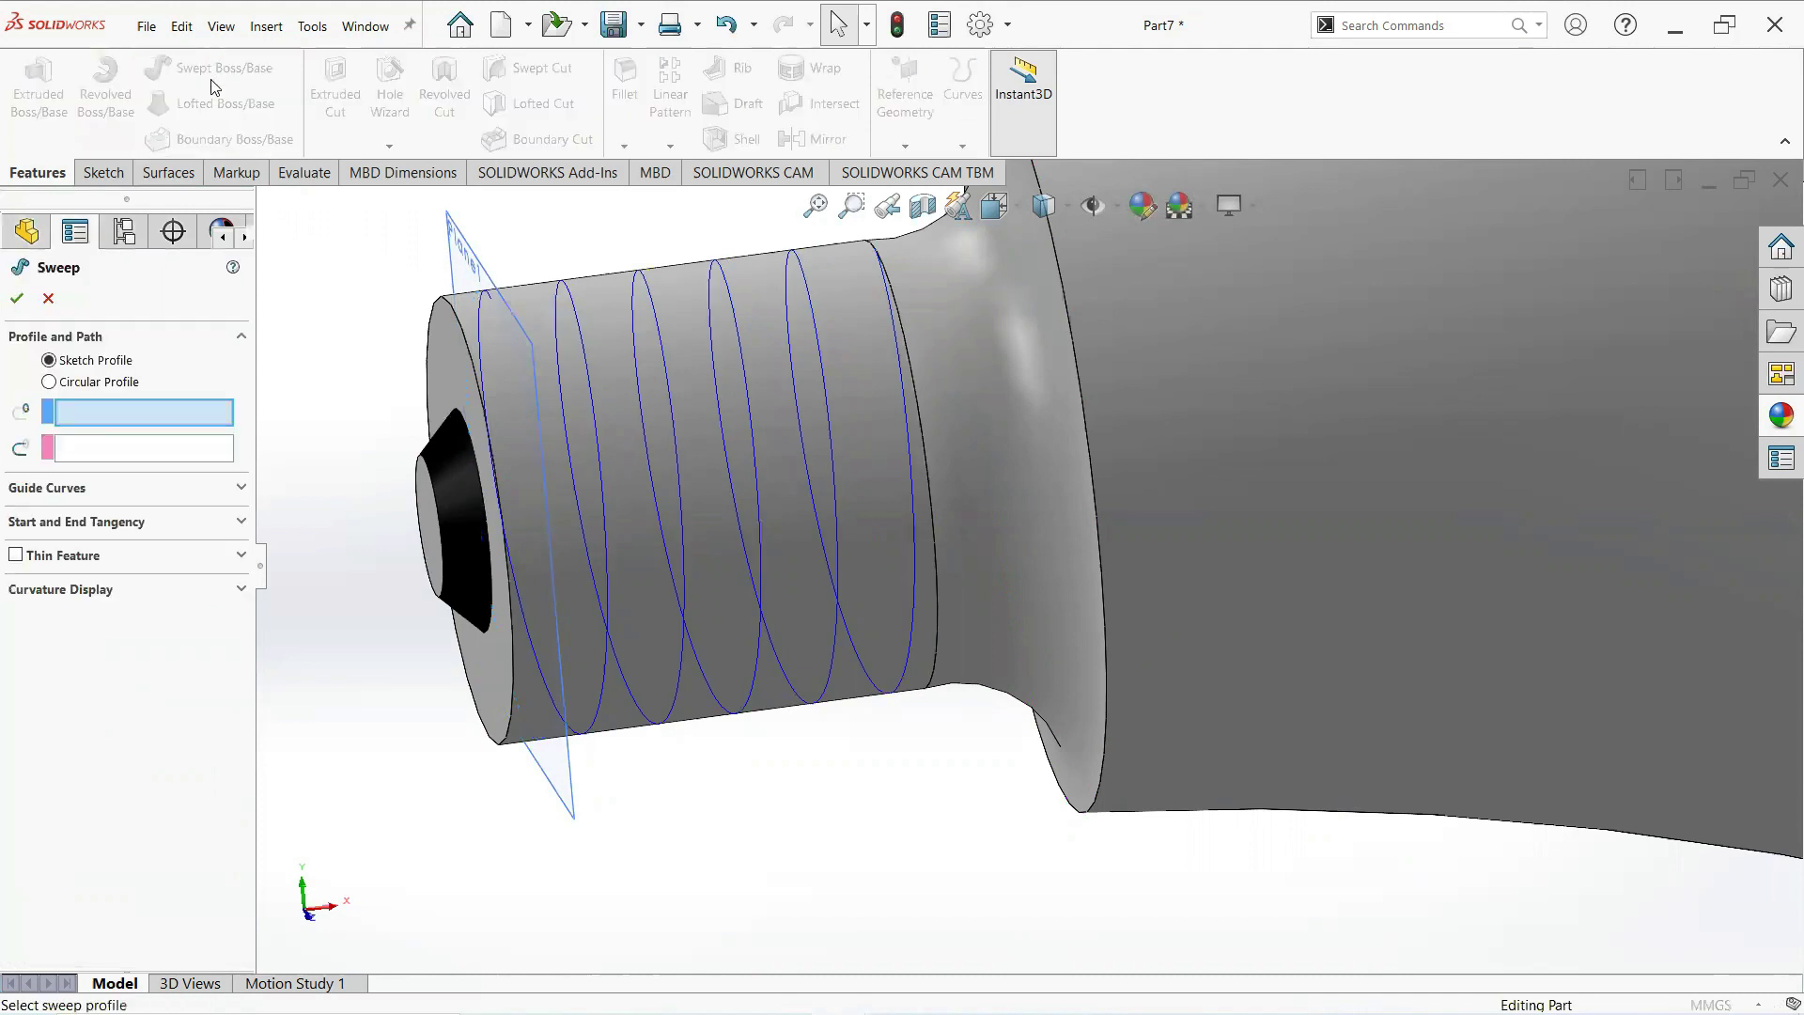
left_click(48, 384)
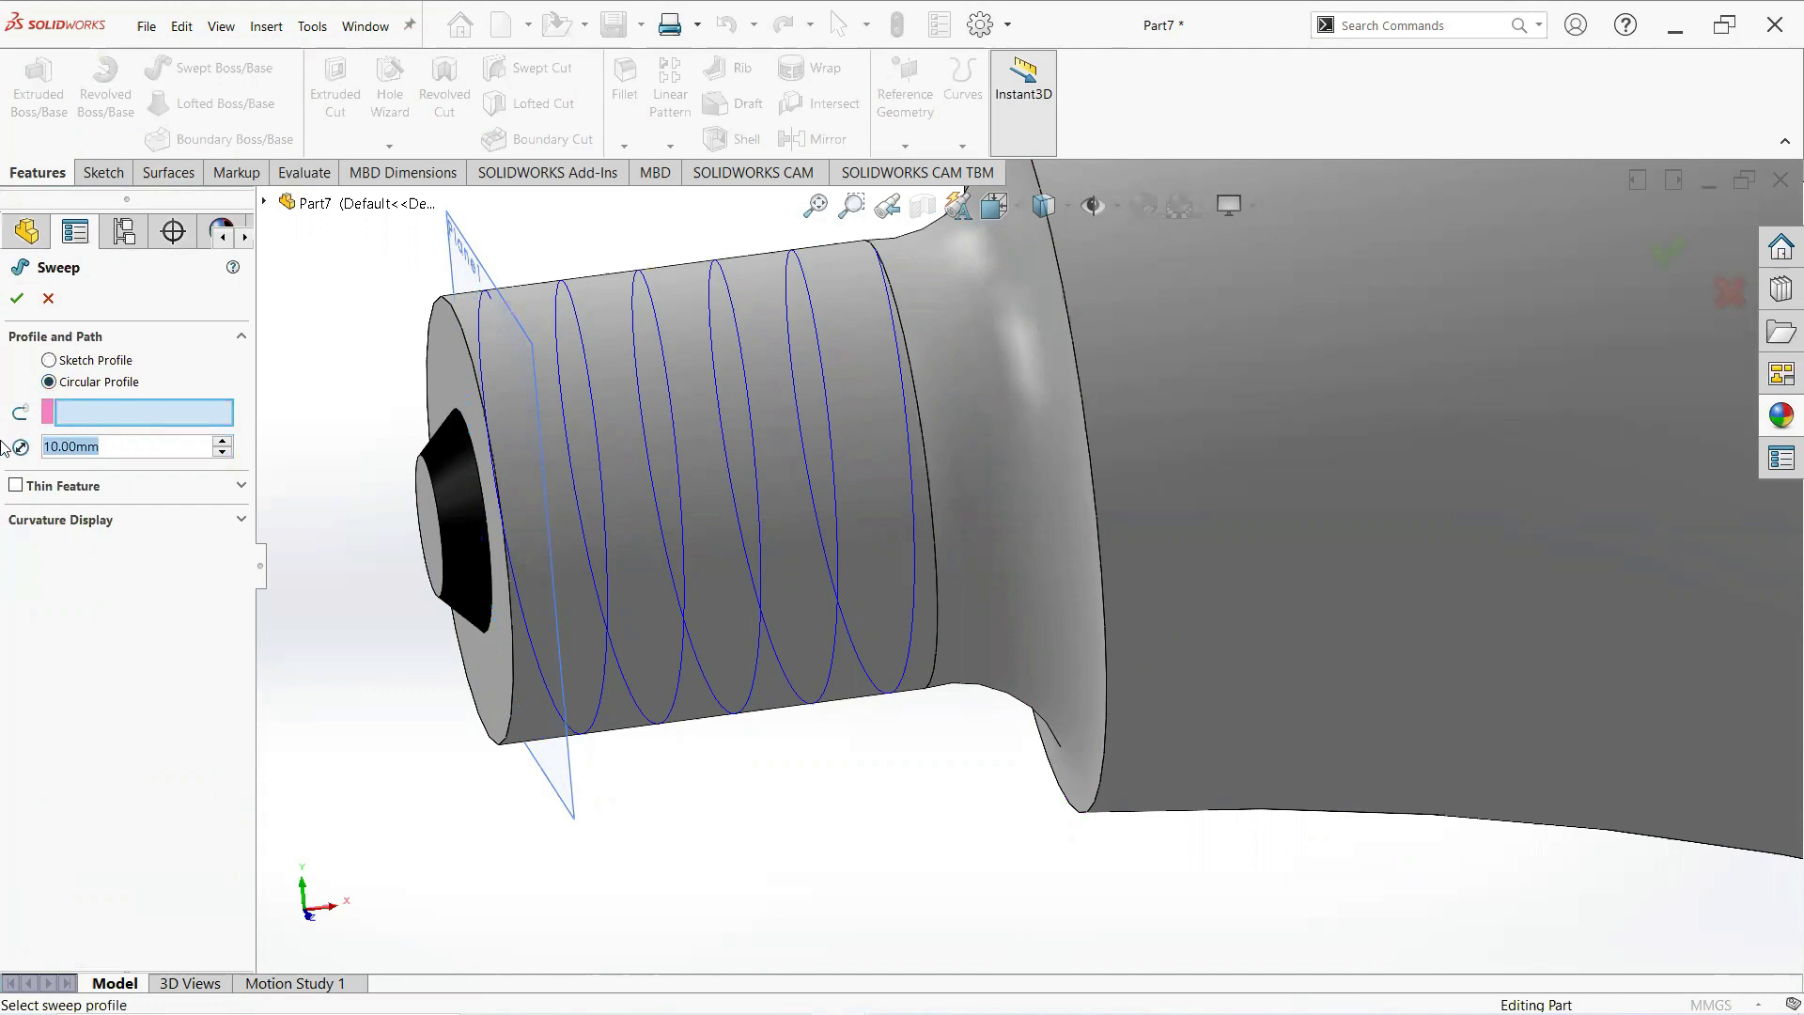
type("2")
key("Return")
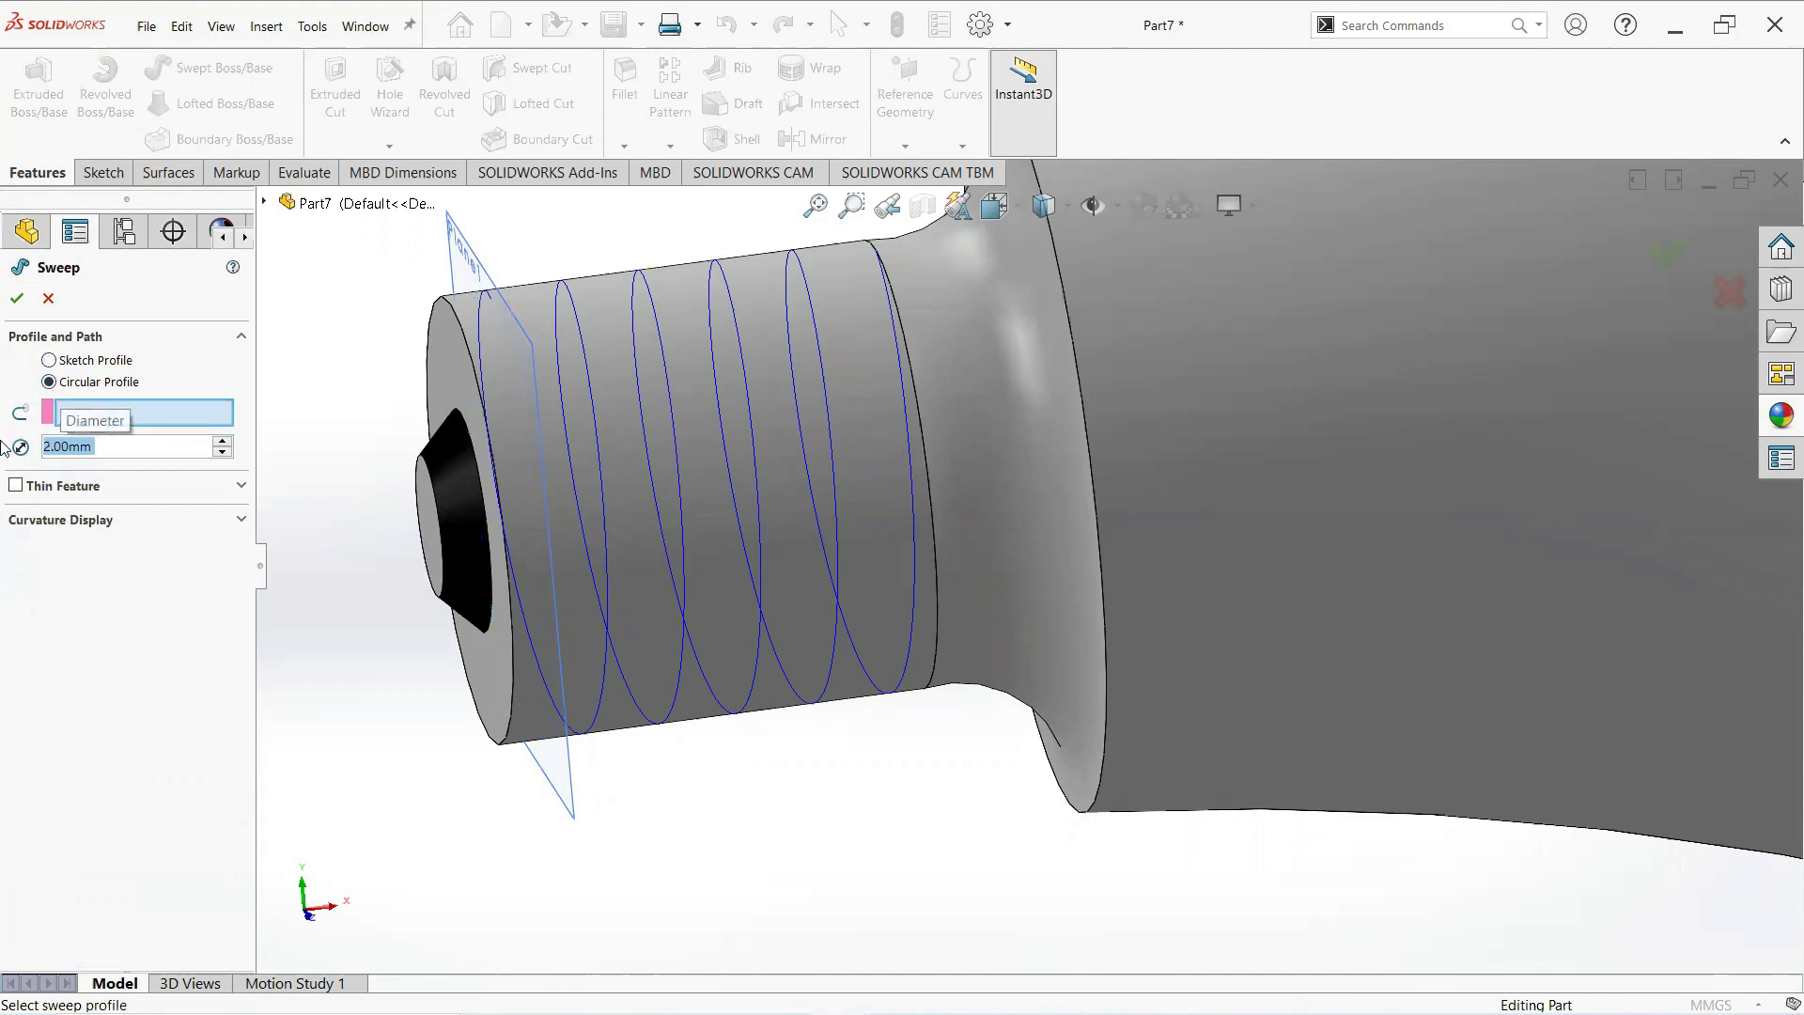
left_click(599, 462)
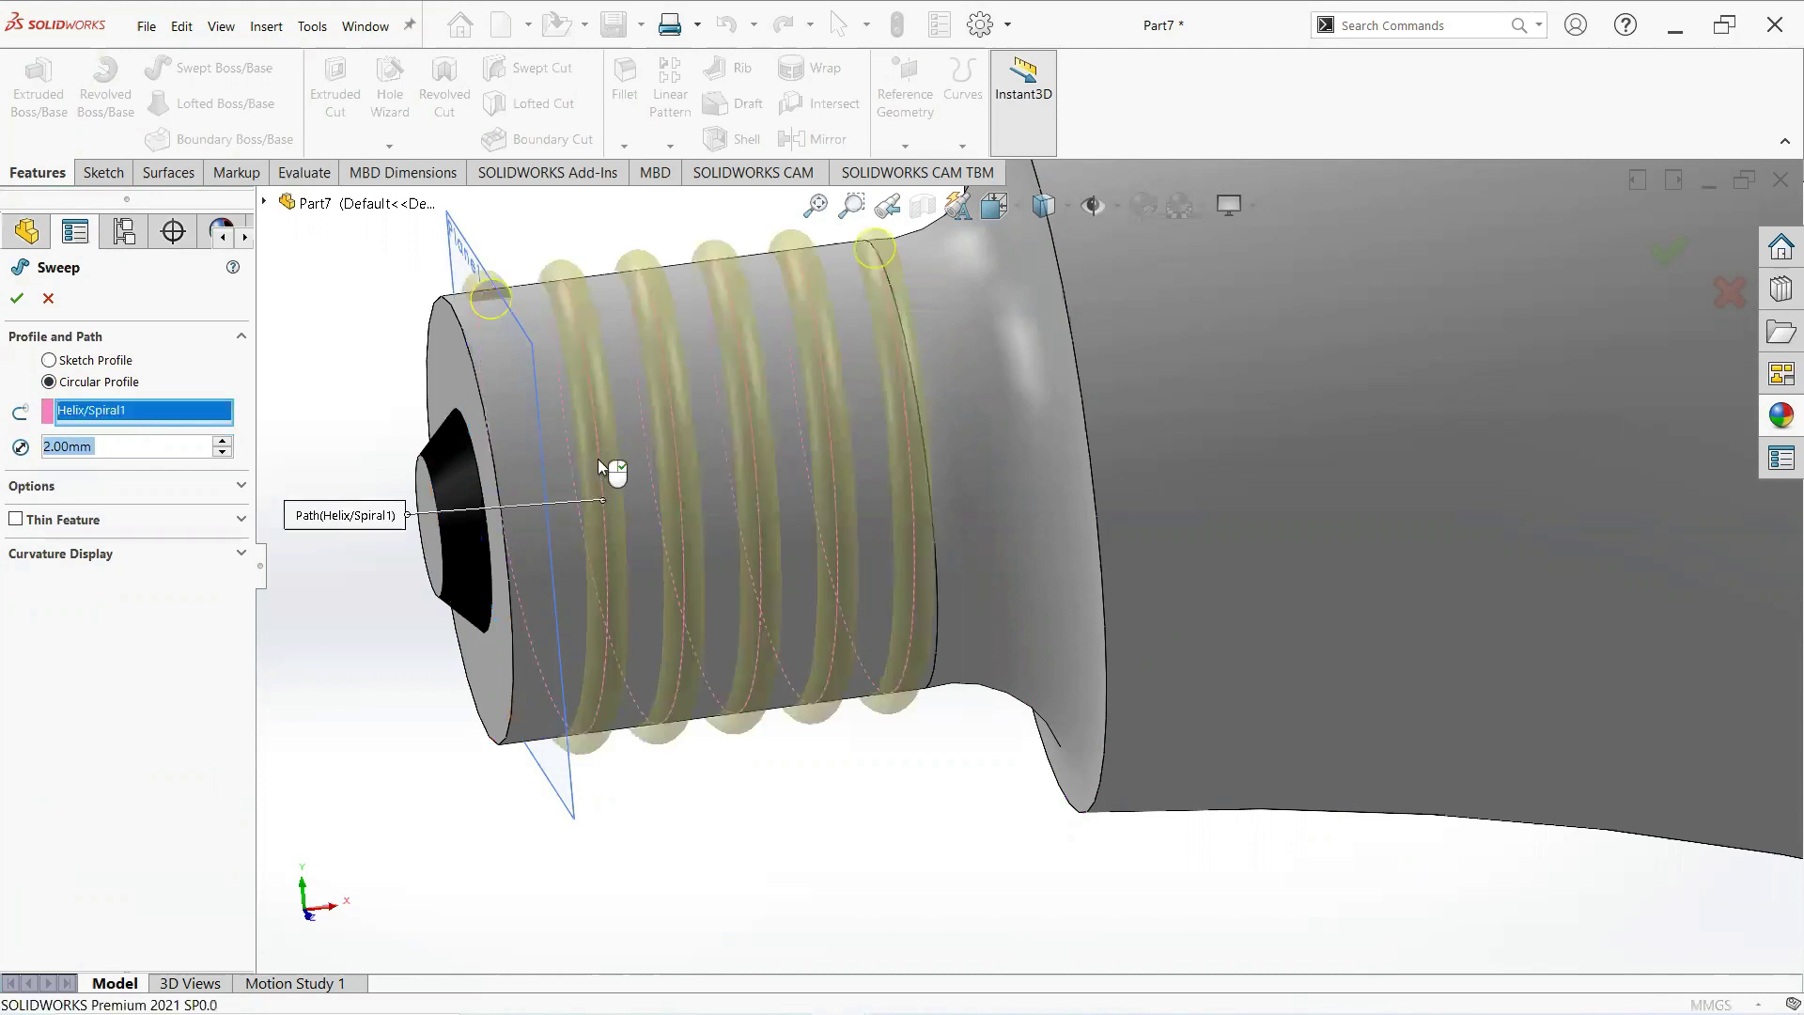
left_click(16, 298)
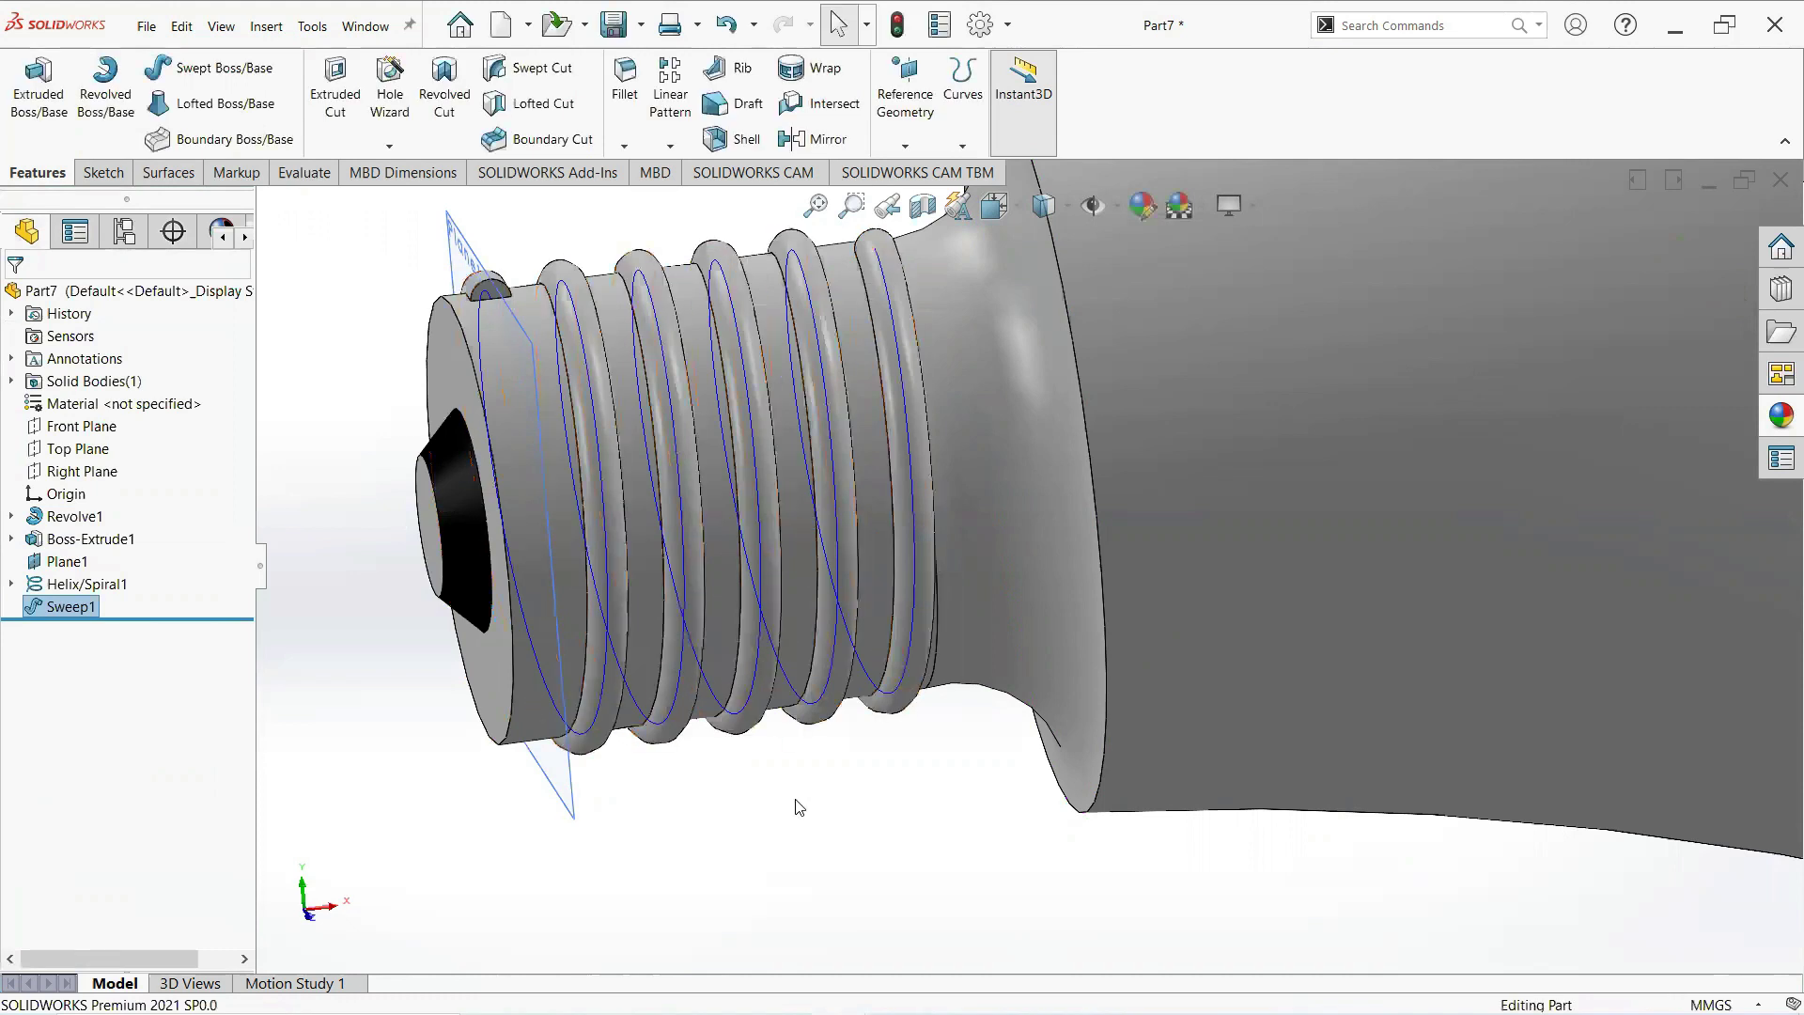
Hide the offset plane Plane1.
left_click(715, 689)
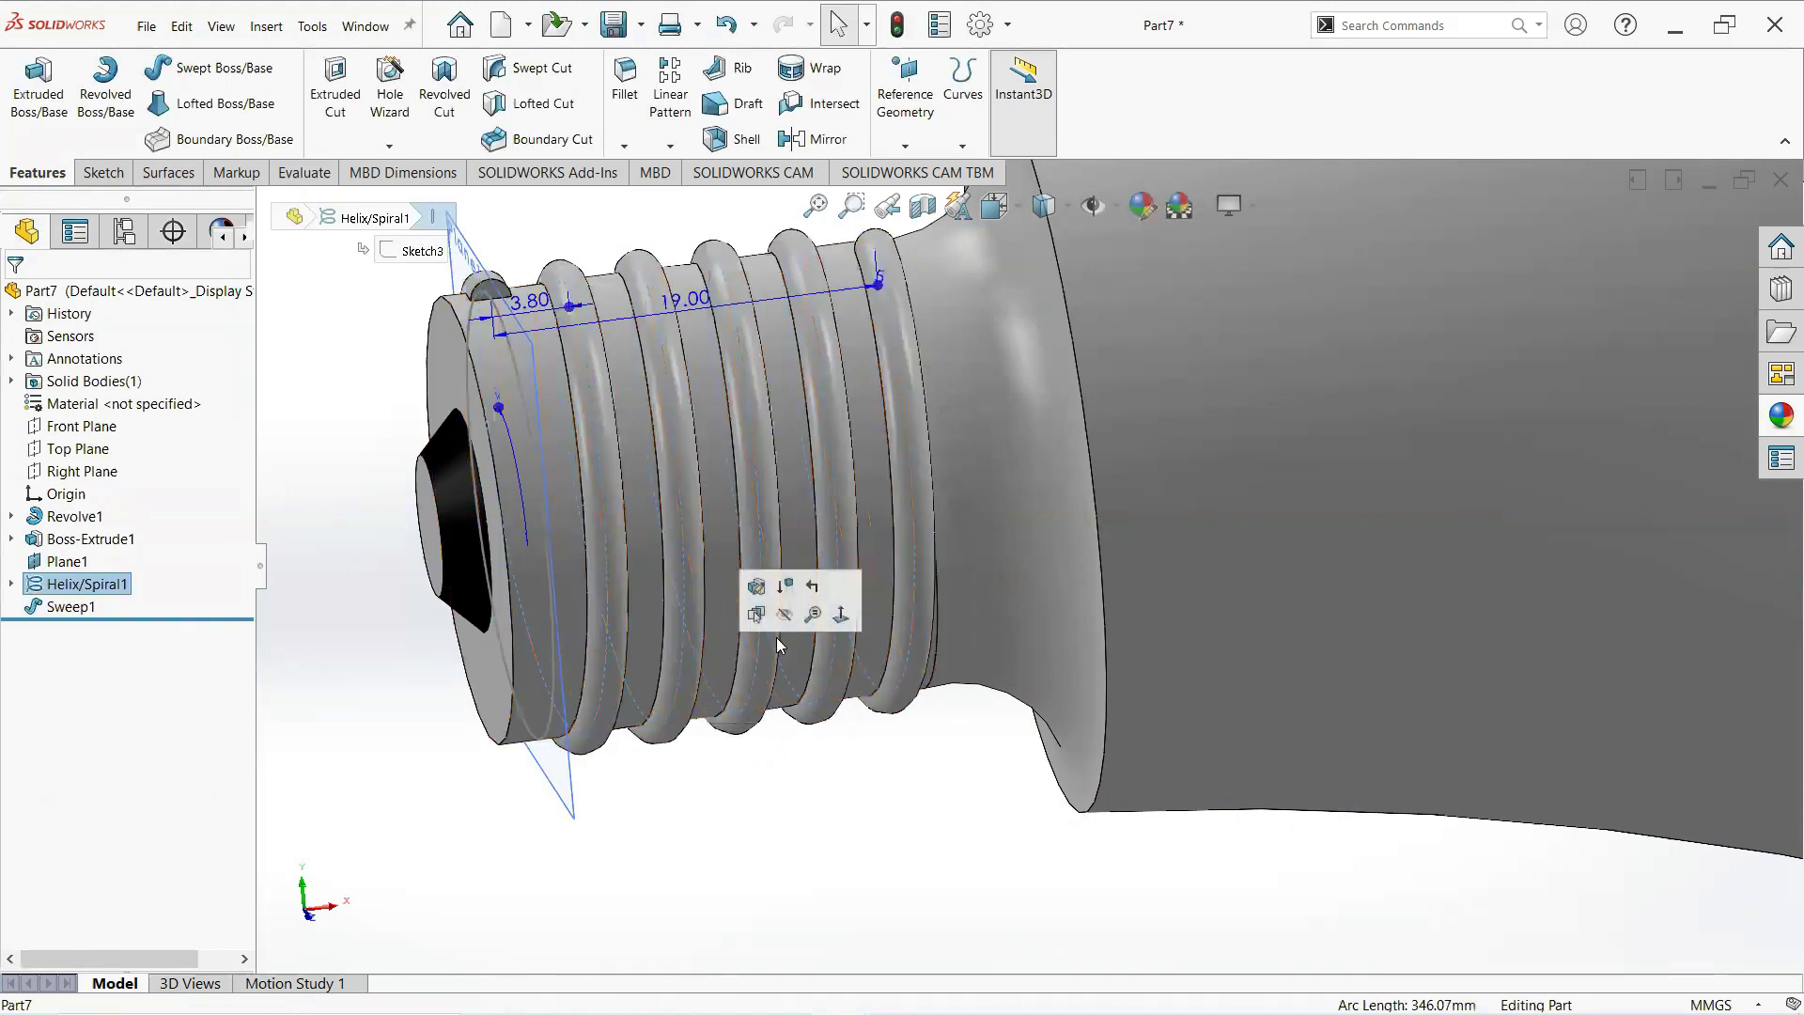
key("Escape")
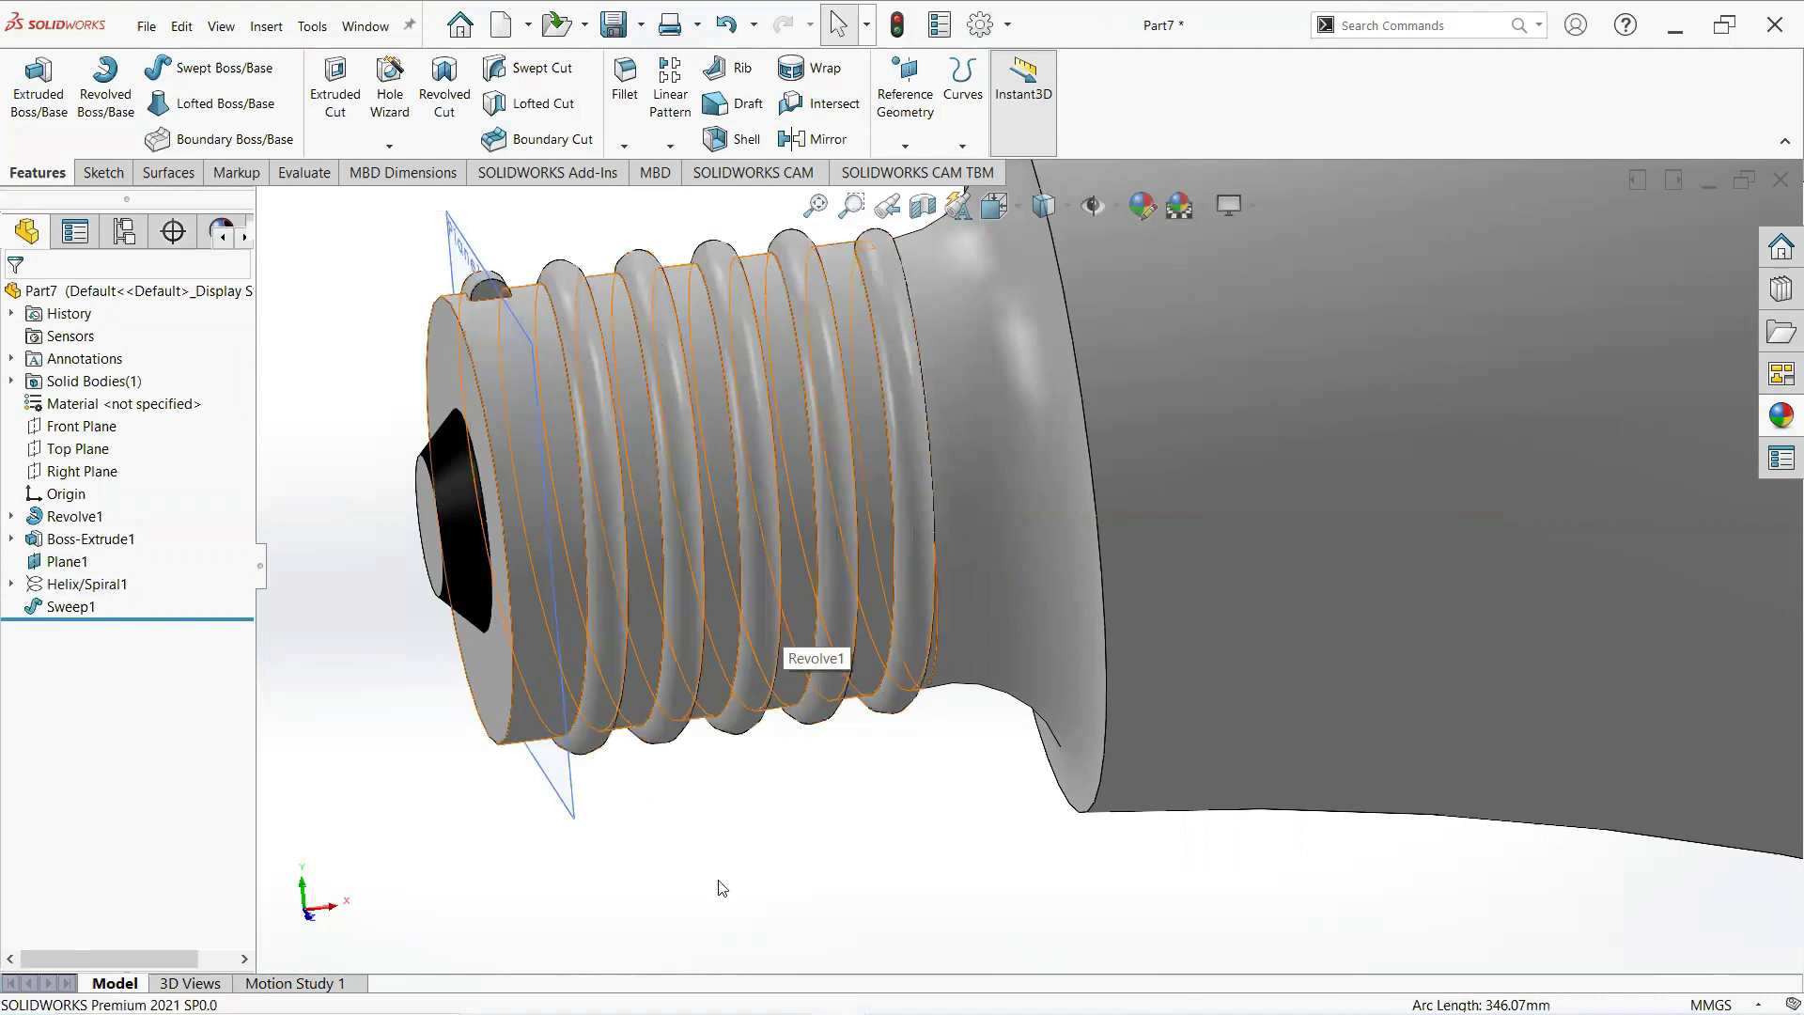
left_click(569, 811)
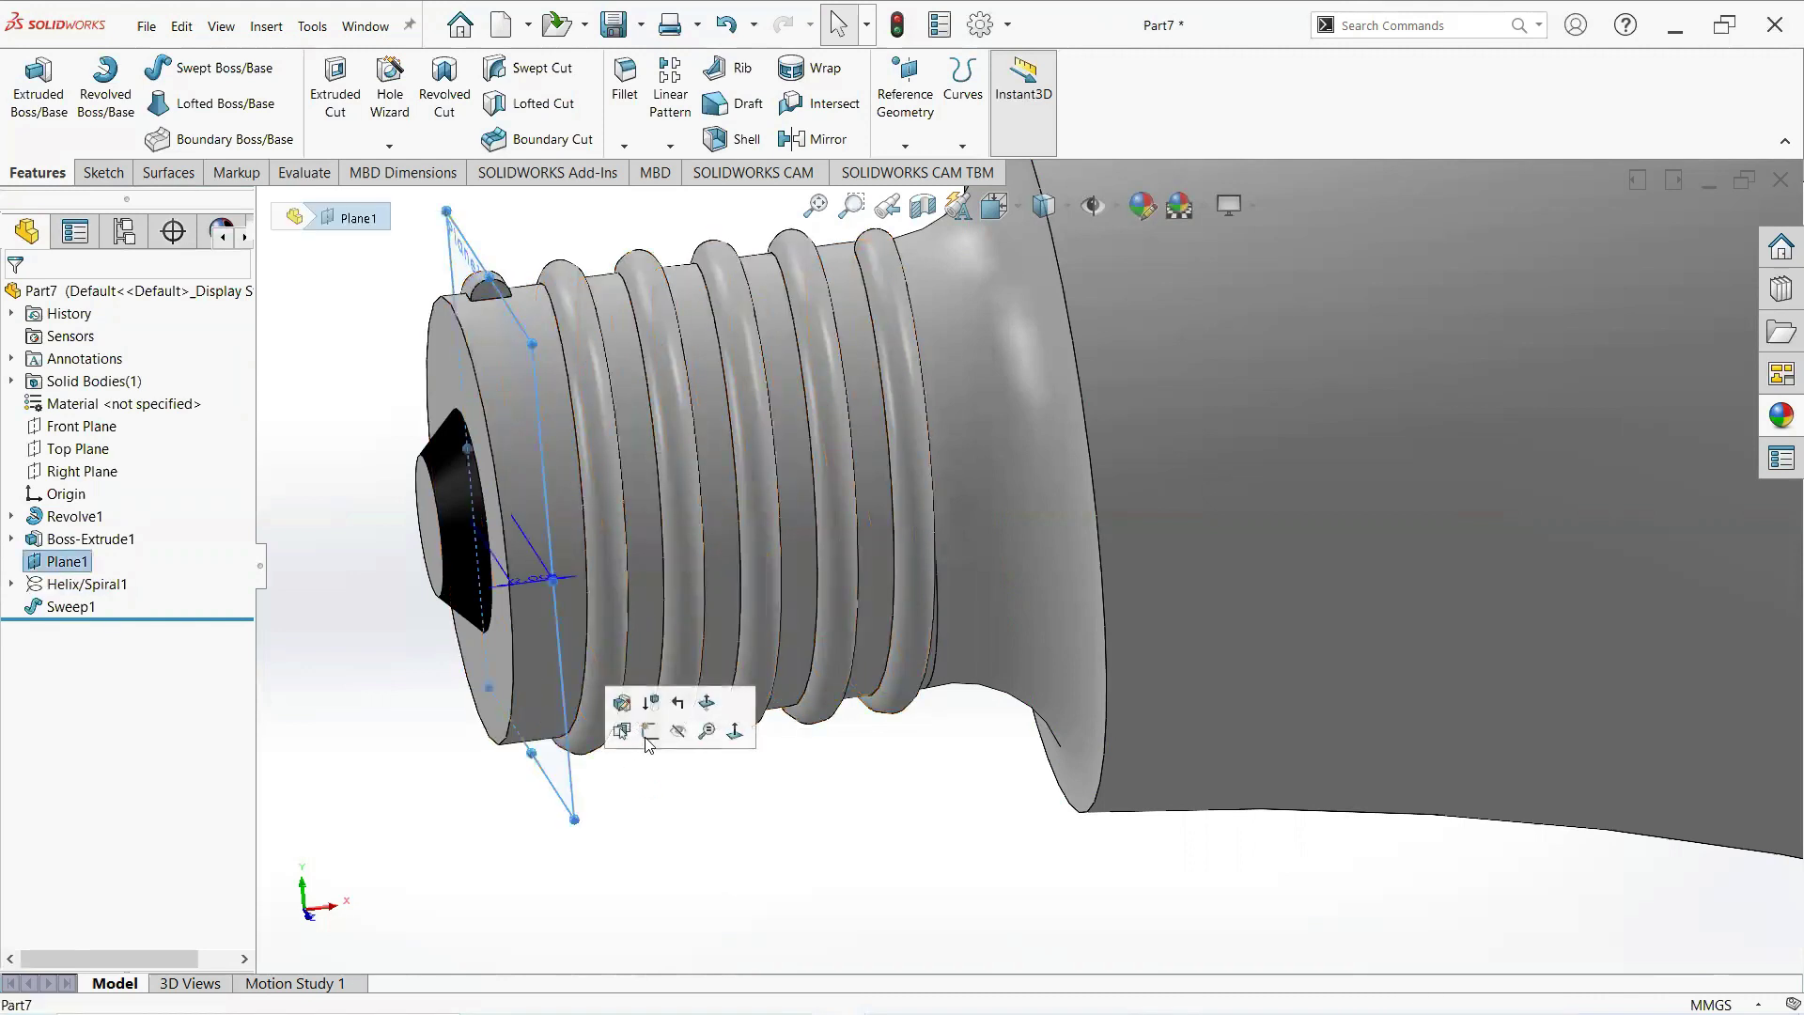
left_click(676, 732)
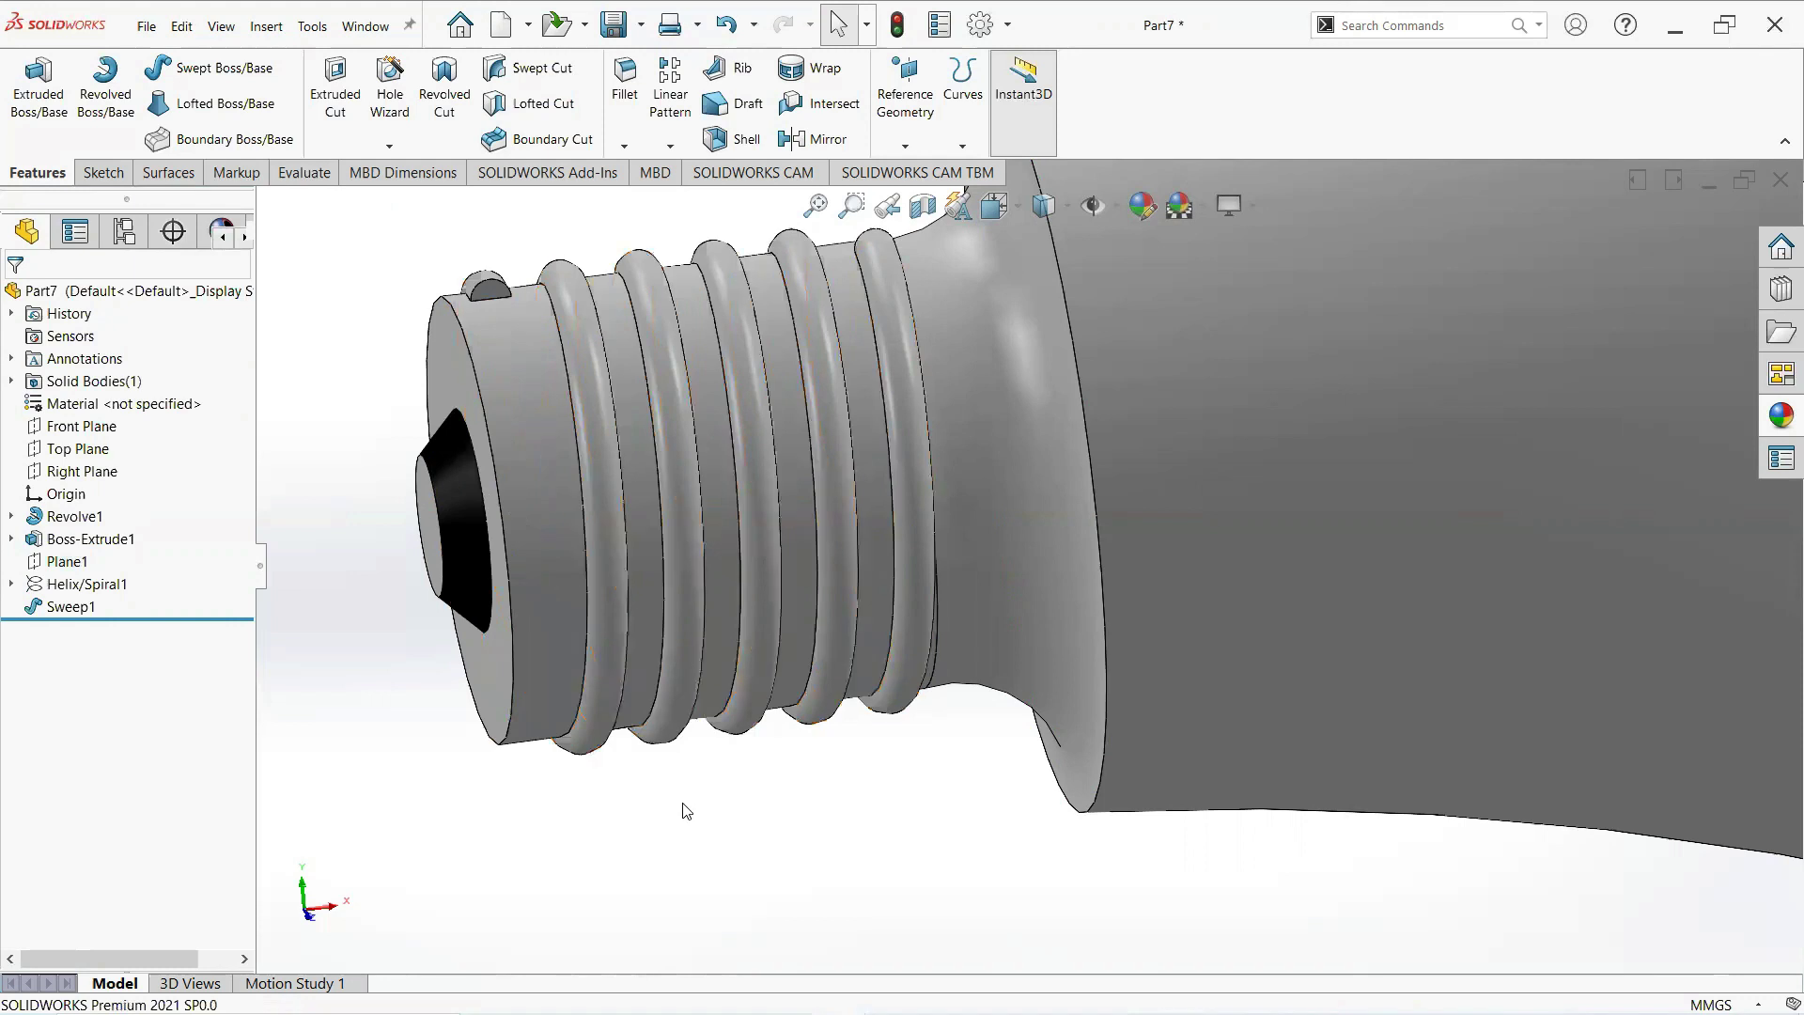
Colour the shaft's cylindrical face dark grey.
left_click(537, 468)
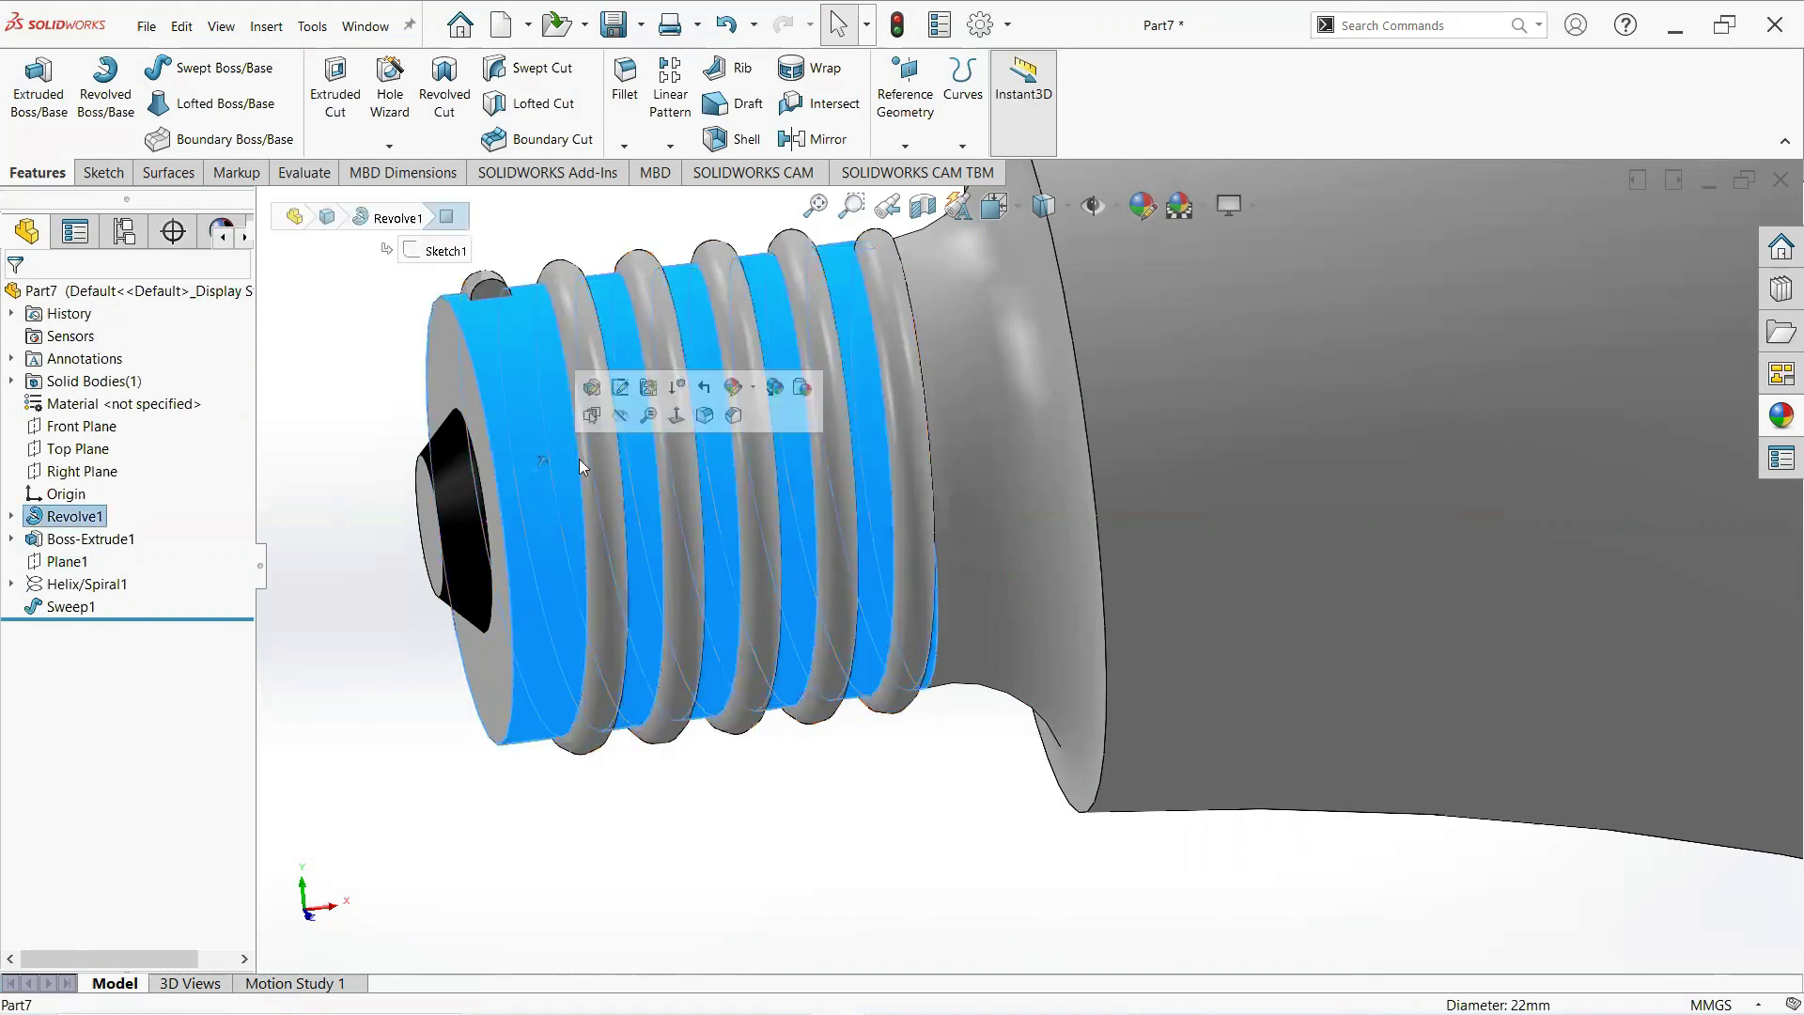
left_click(751, 391)
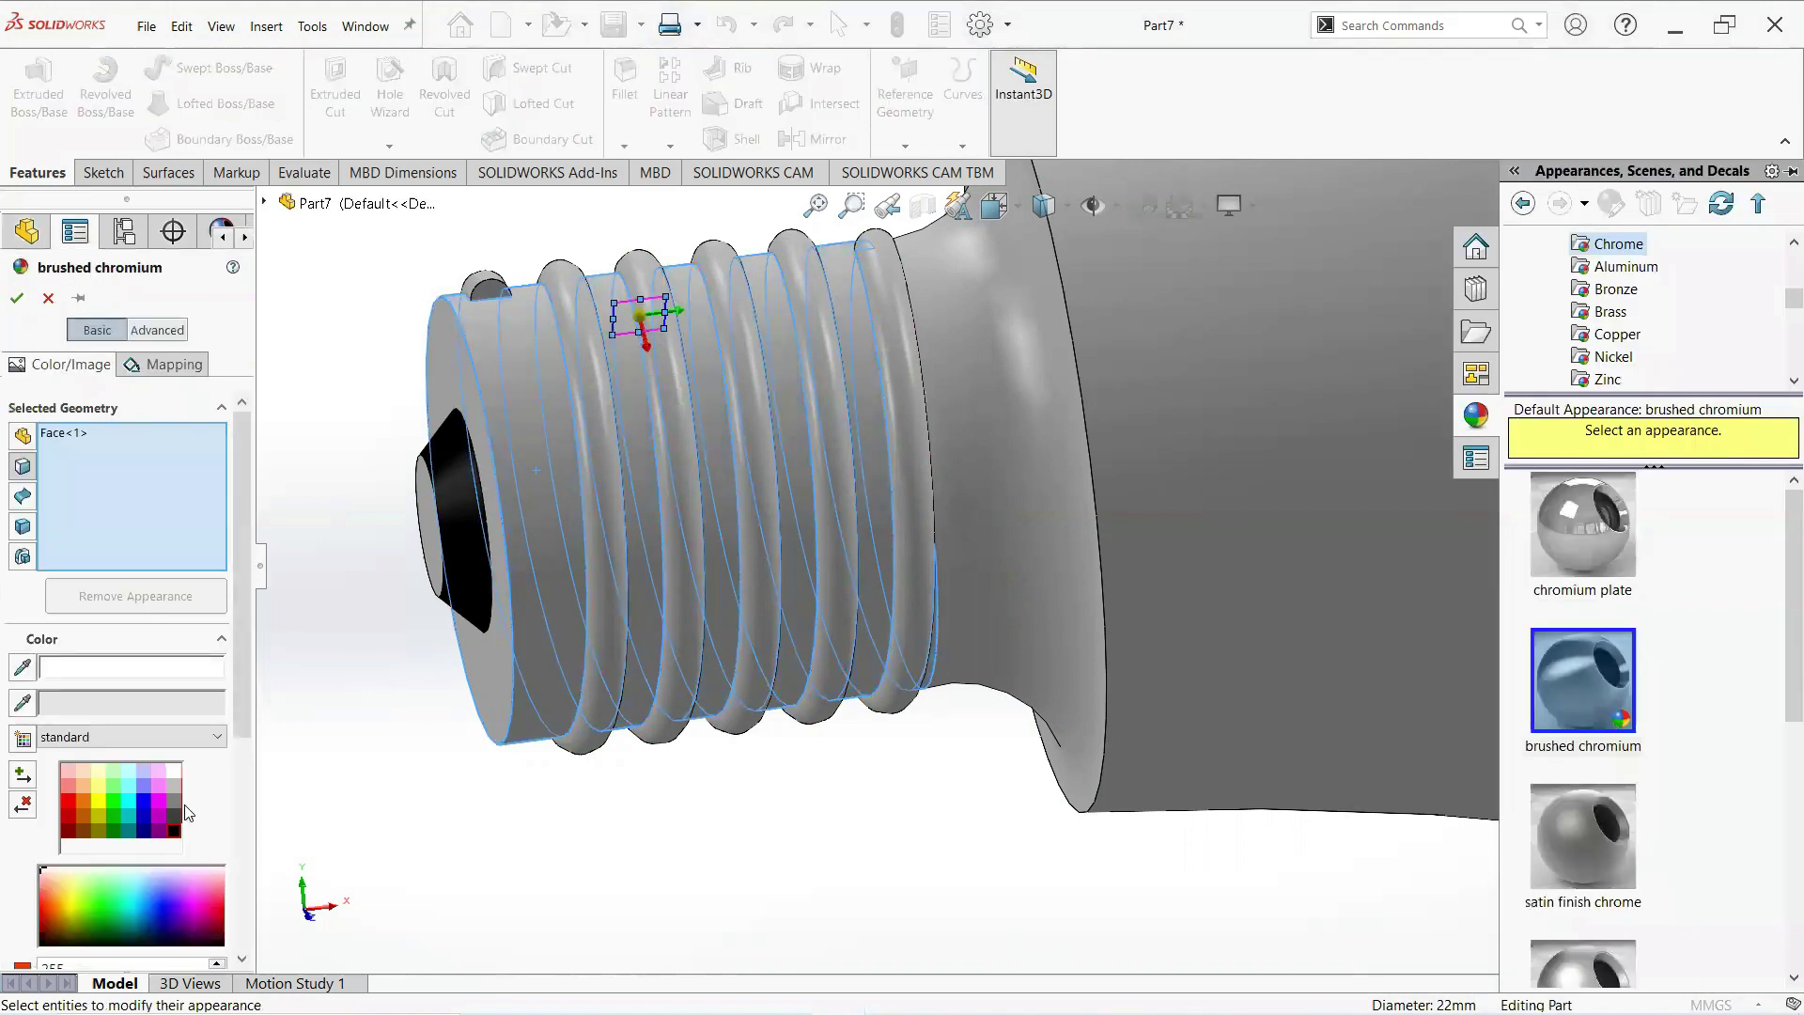
left_click(173, 801)
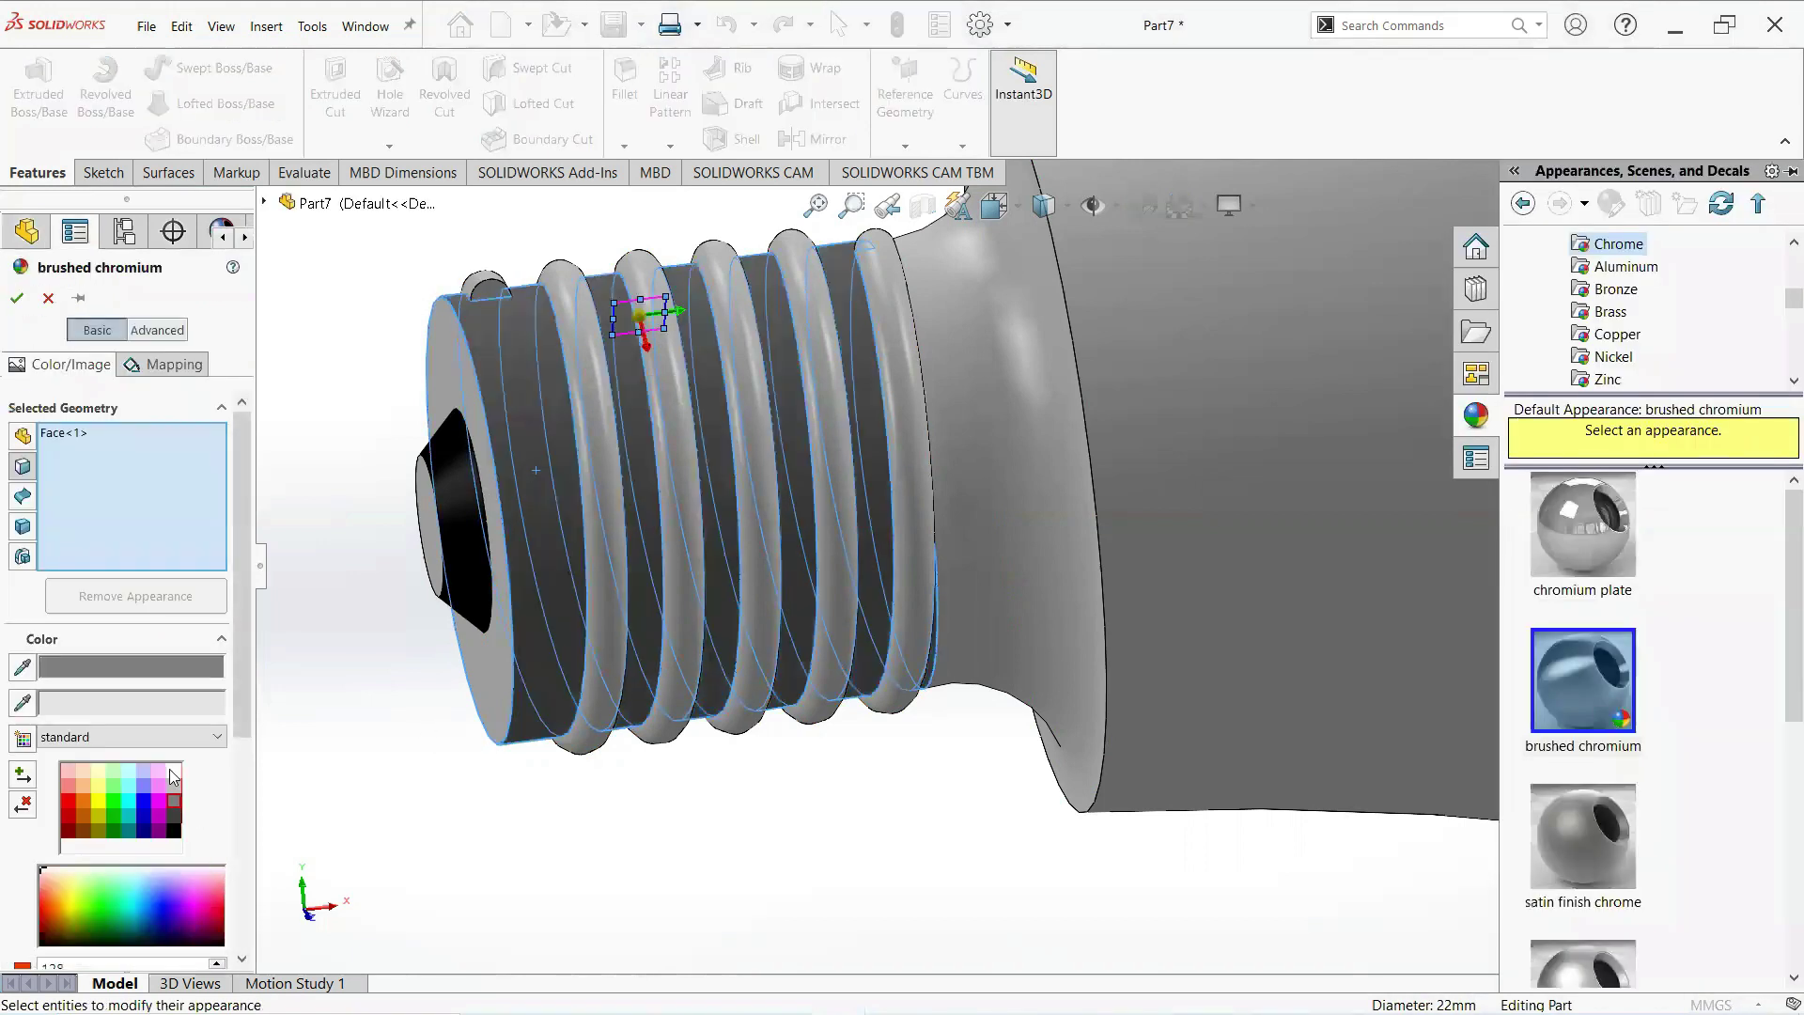
left_click(13, 298)
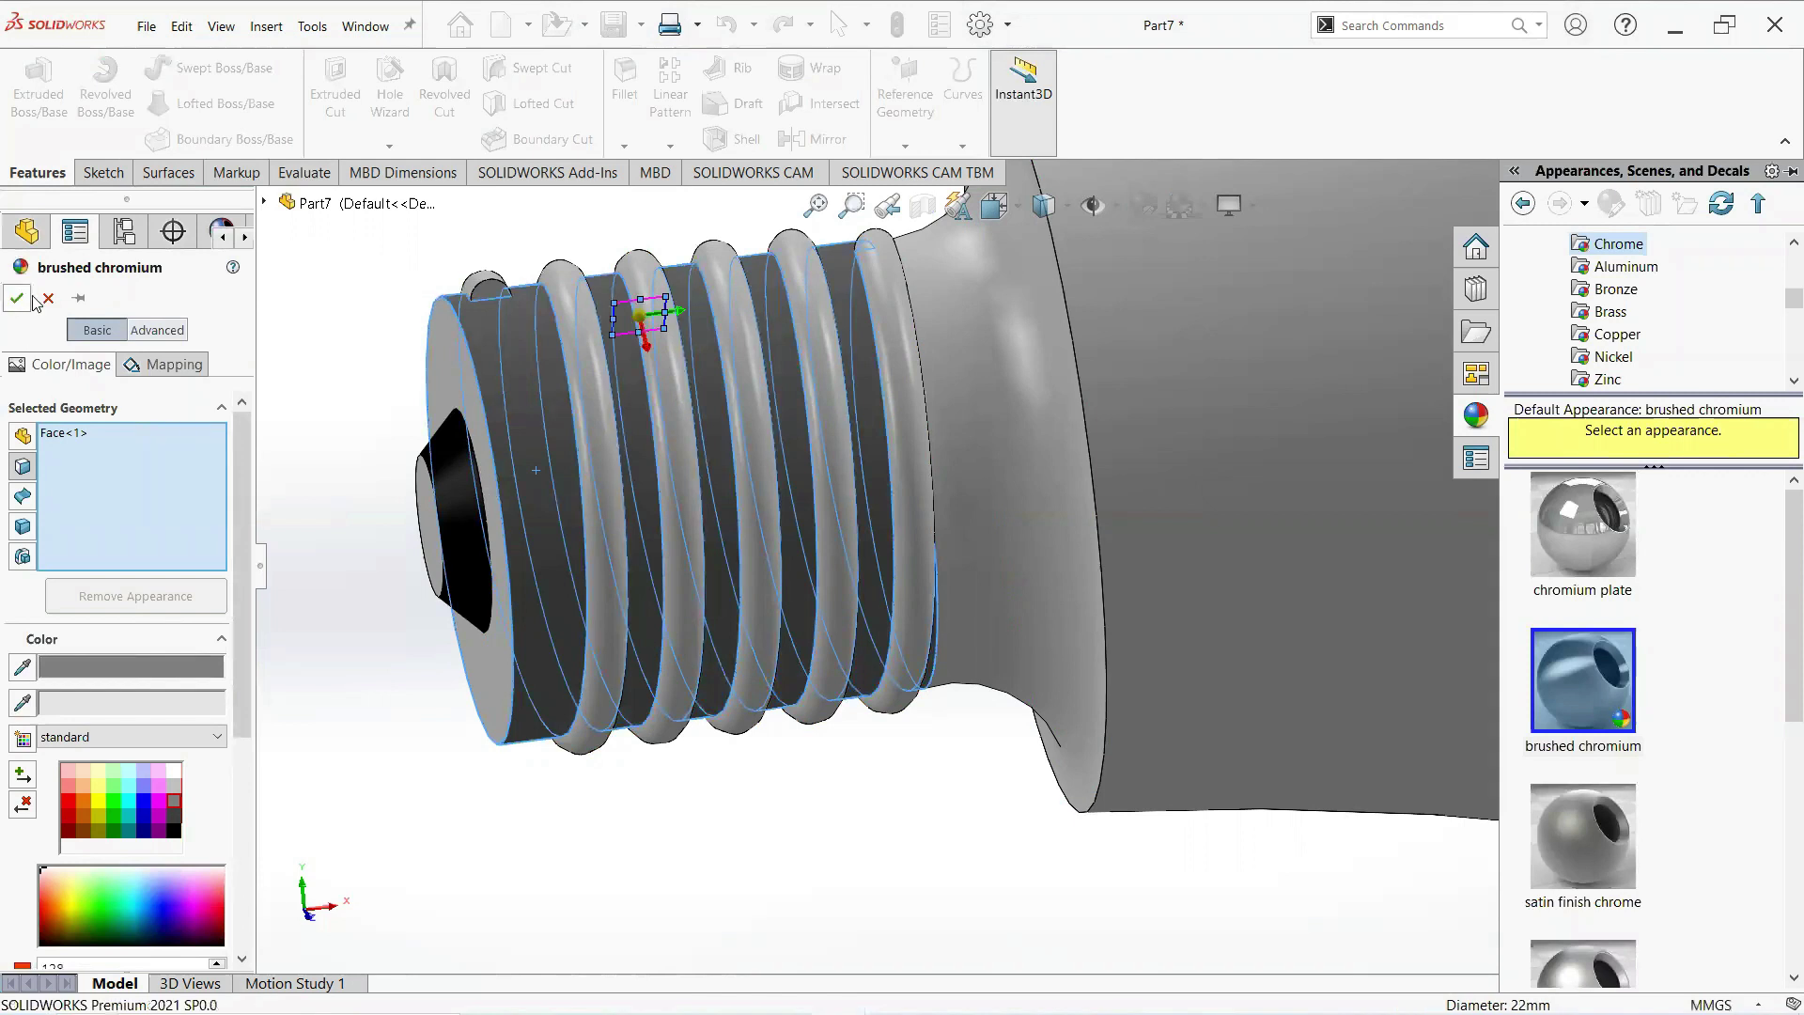
Give the swept thread coil face a black appearance.
left_click(603, 511)
left_click(773, 427)
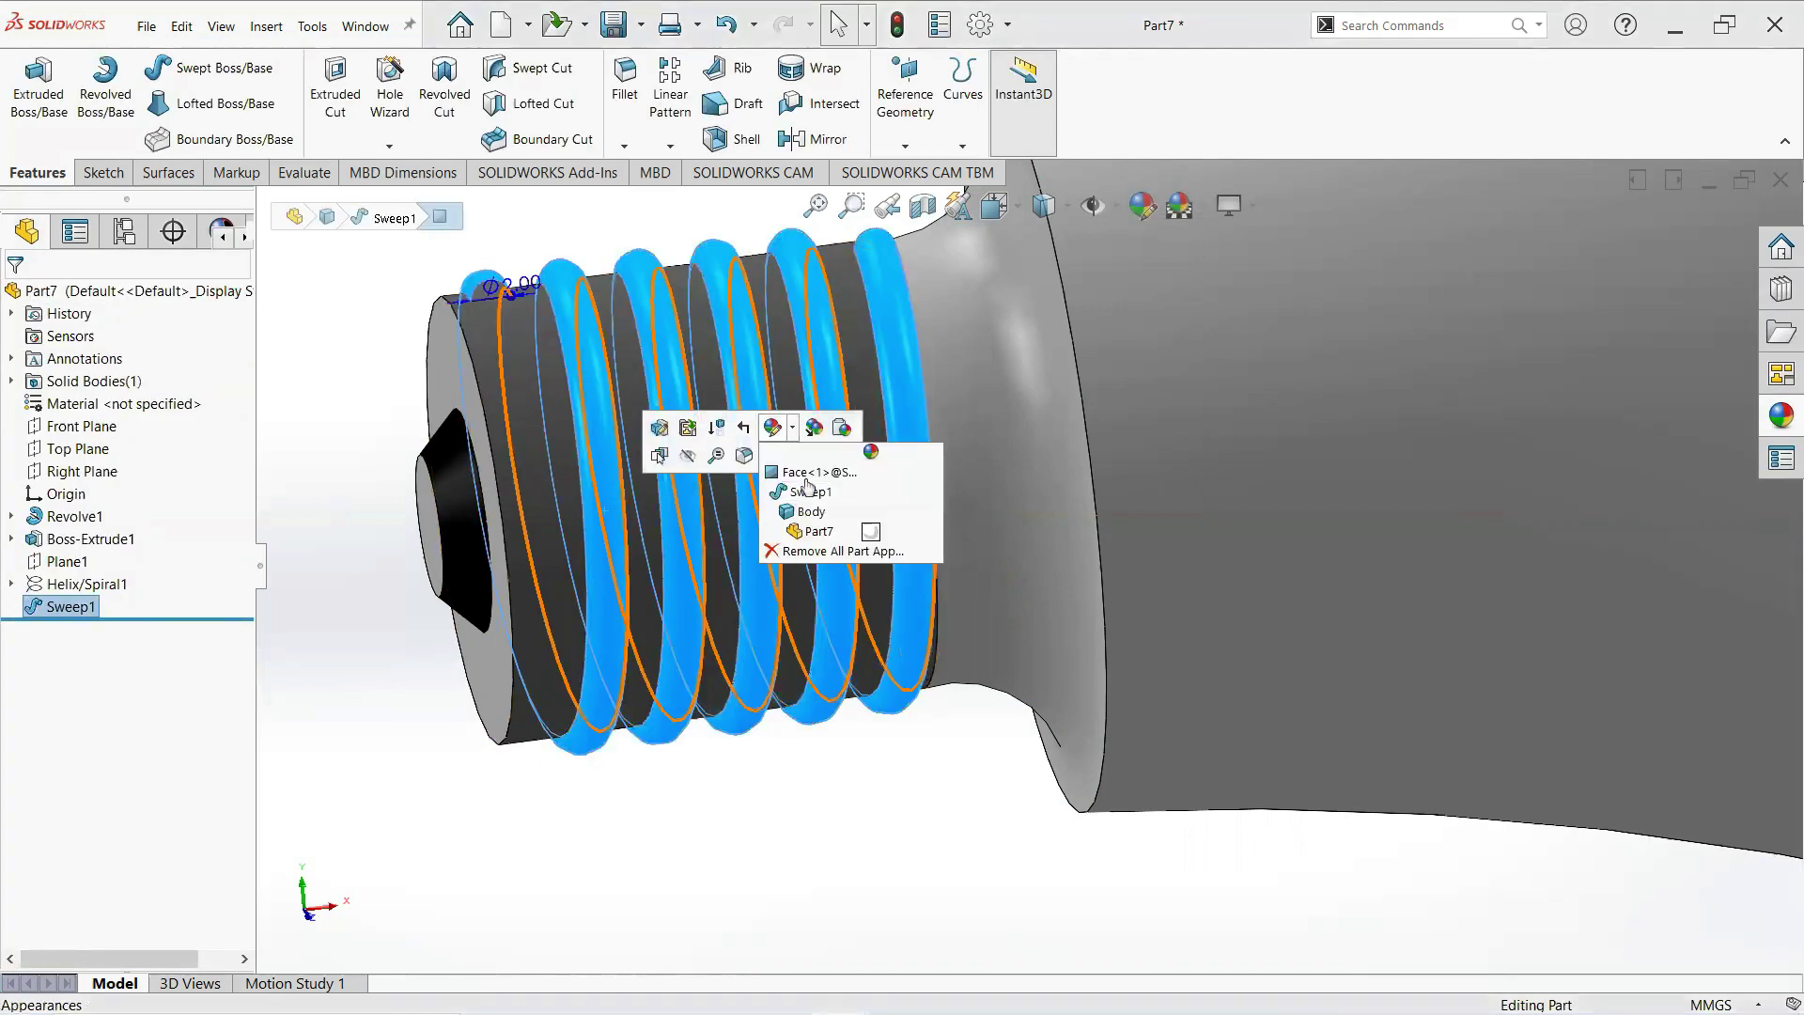
left_click(806, 473)
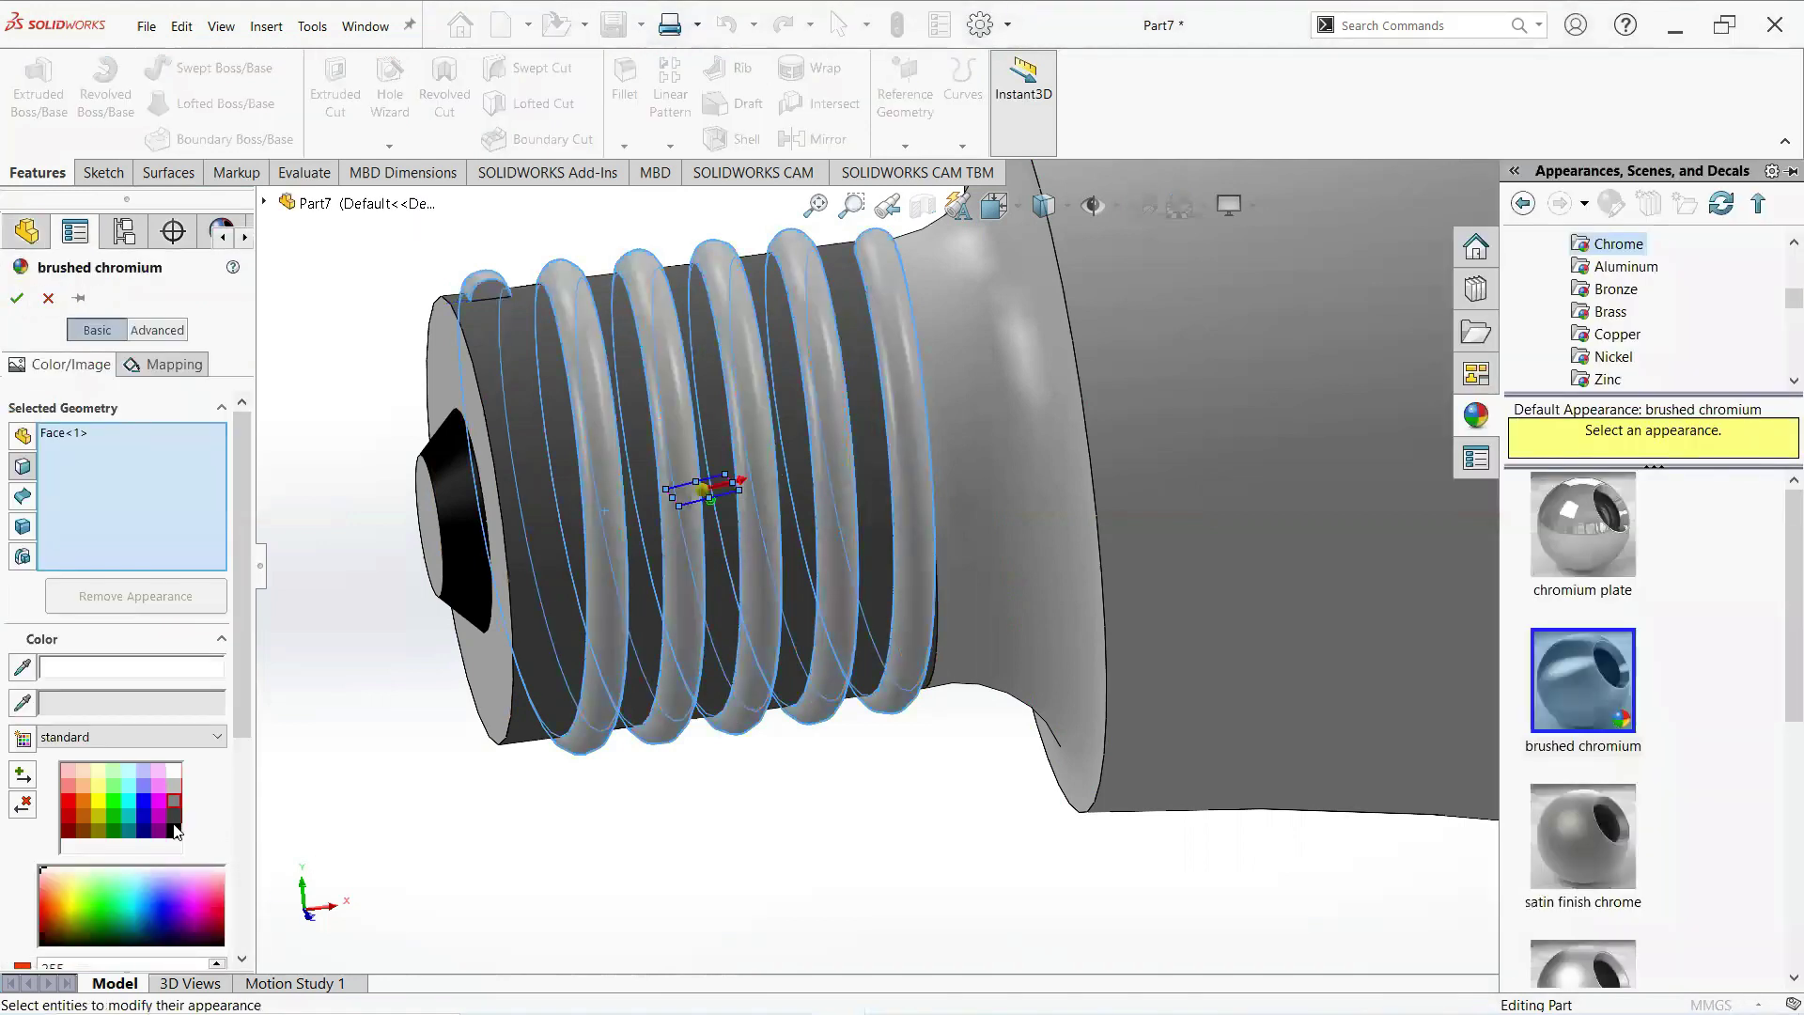
left_click(174, 831)
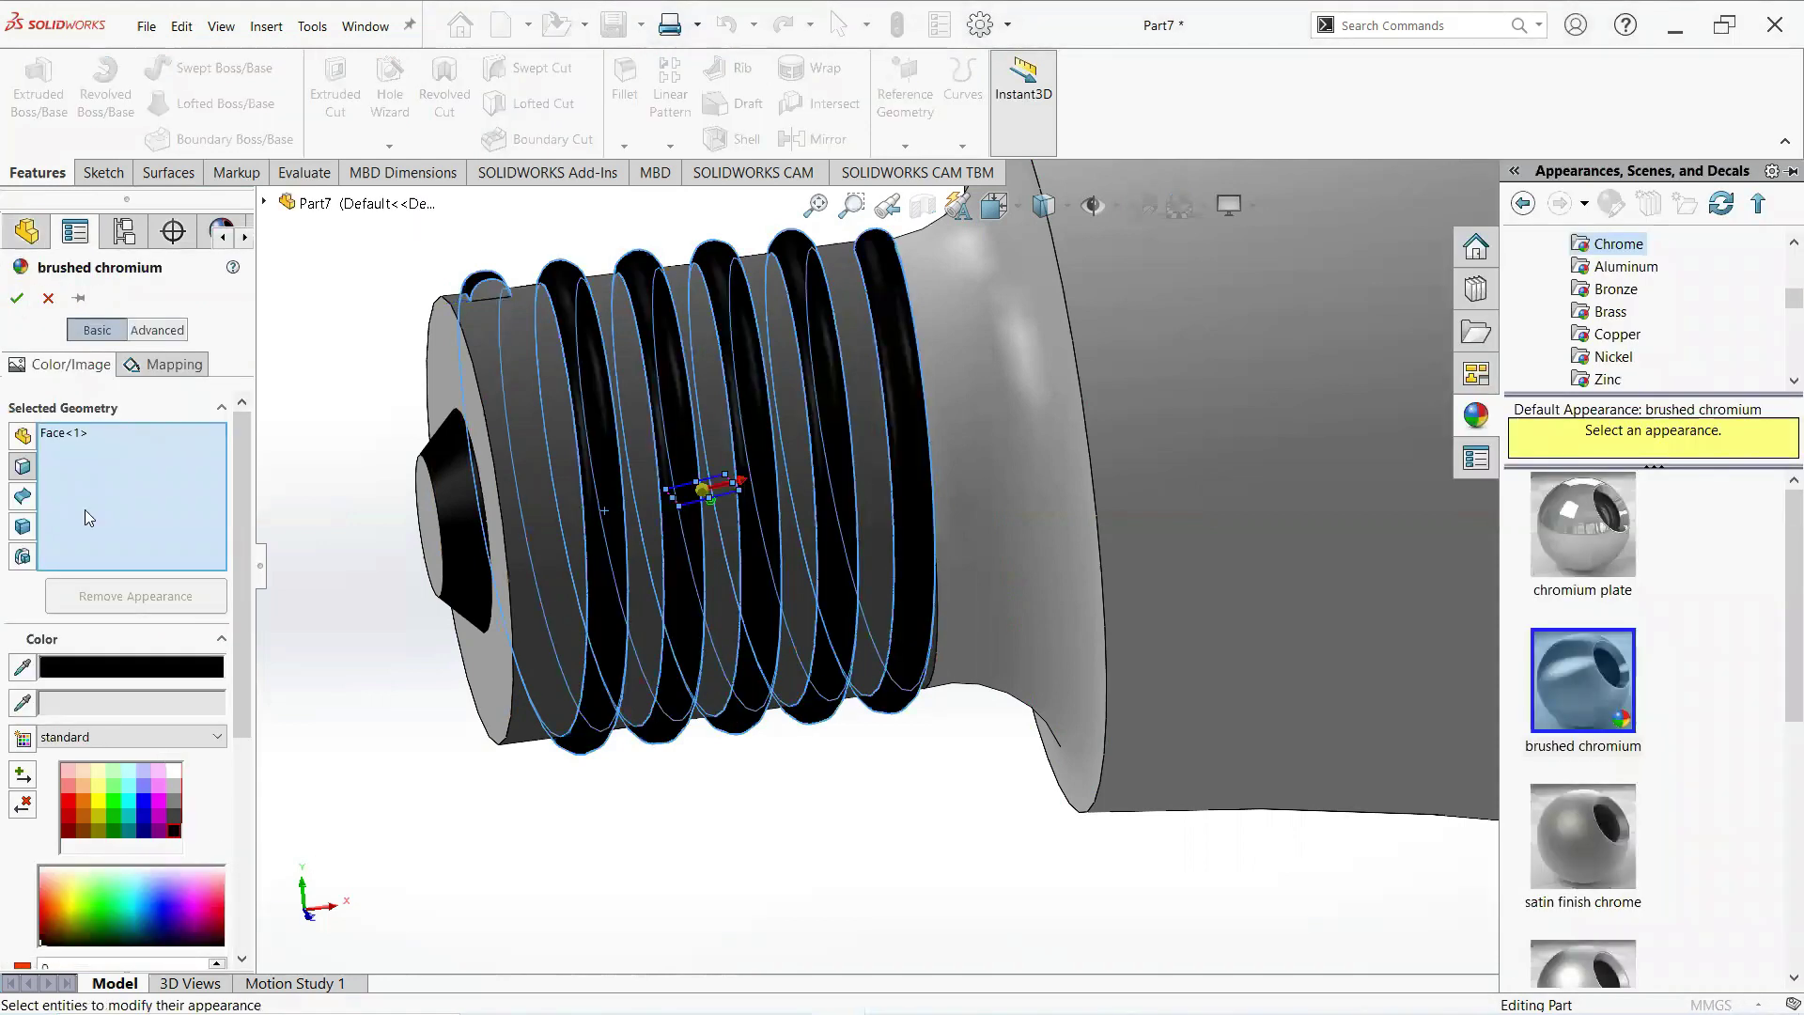
left_click(18, 299)
Add the Rooftop scene from Basic Scenes to the bulb part.
scroll(999, 341, "up", 5)
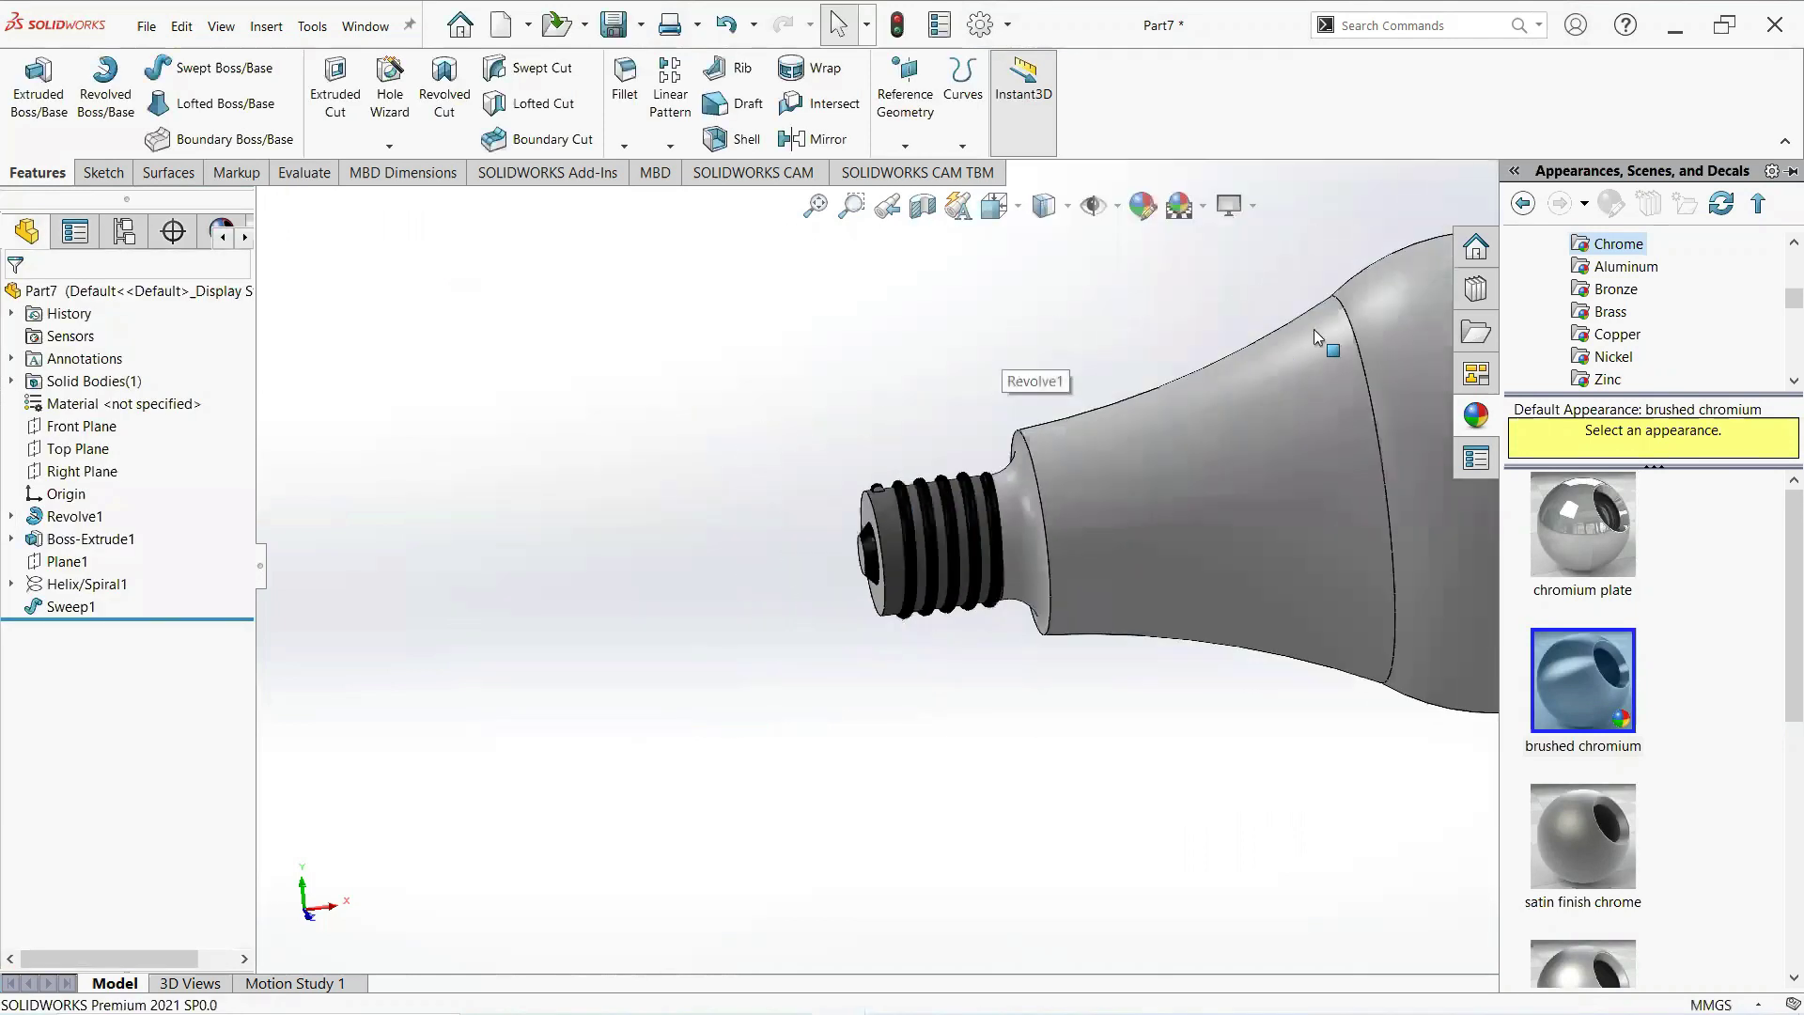
scroll(1313, 329, "down", 1)
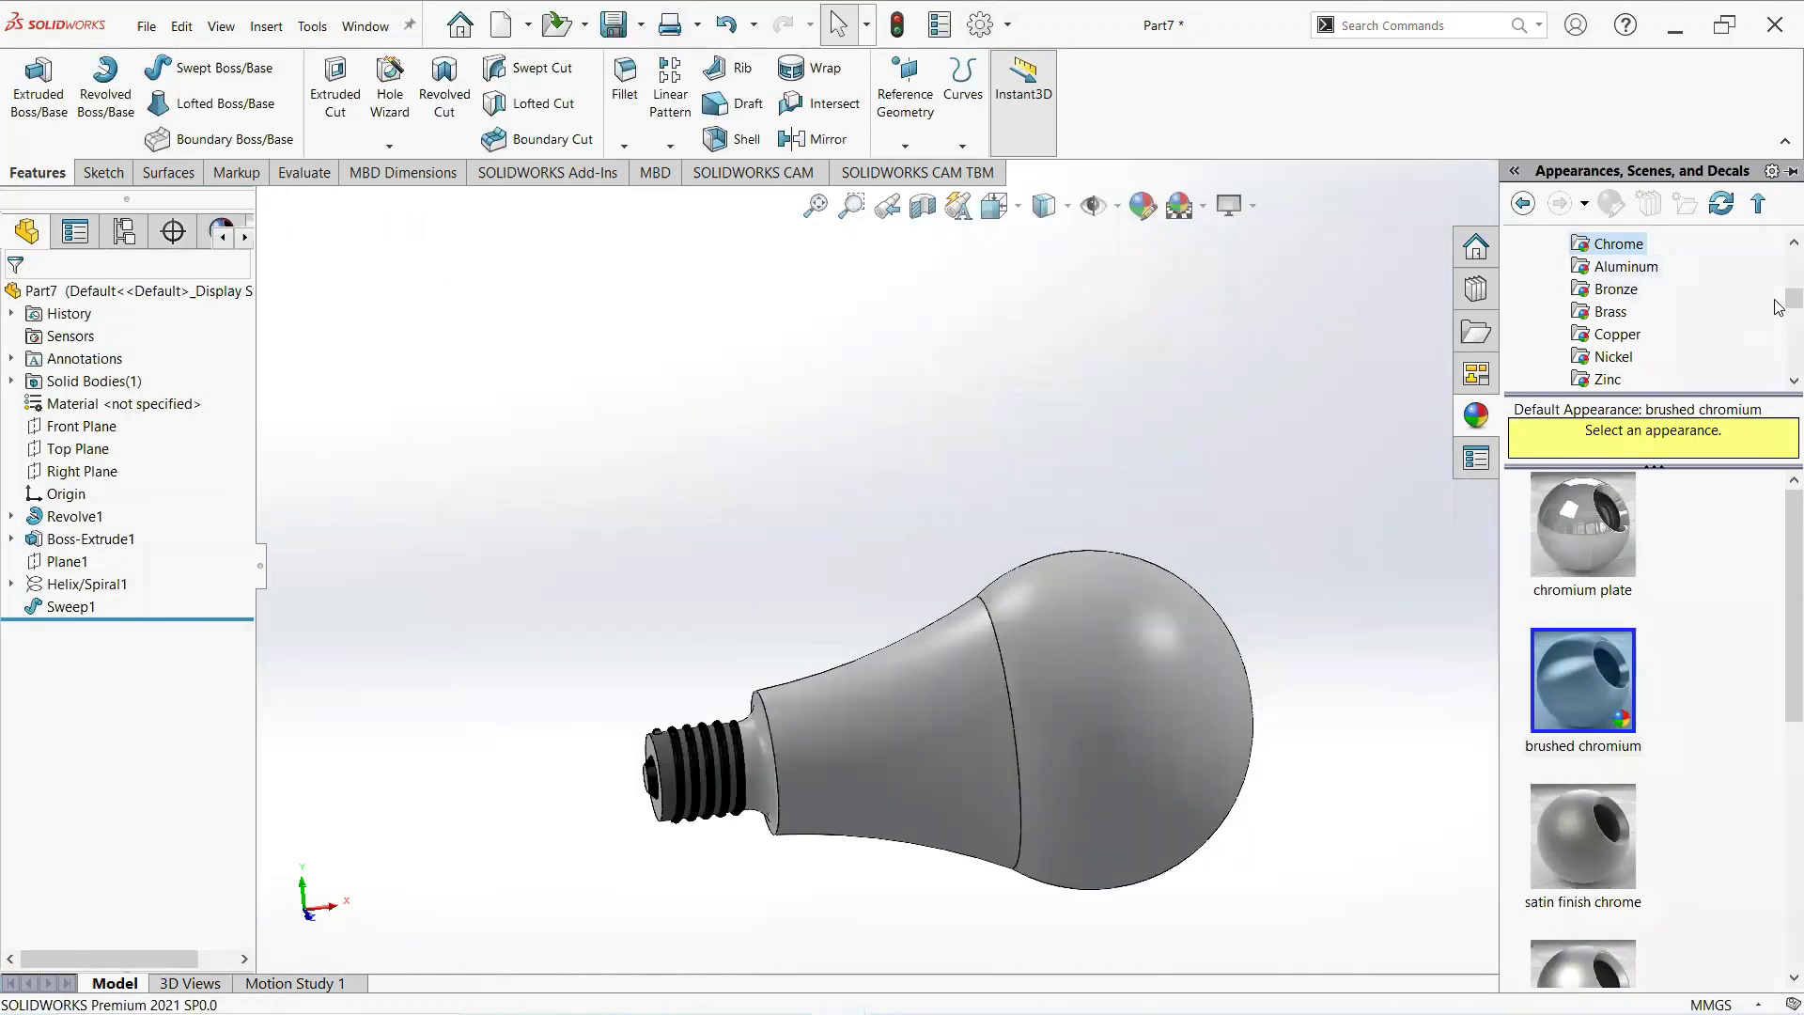
left_click_drag(1775, 303, 1776, 354)
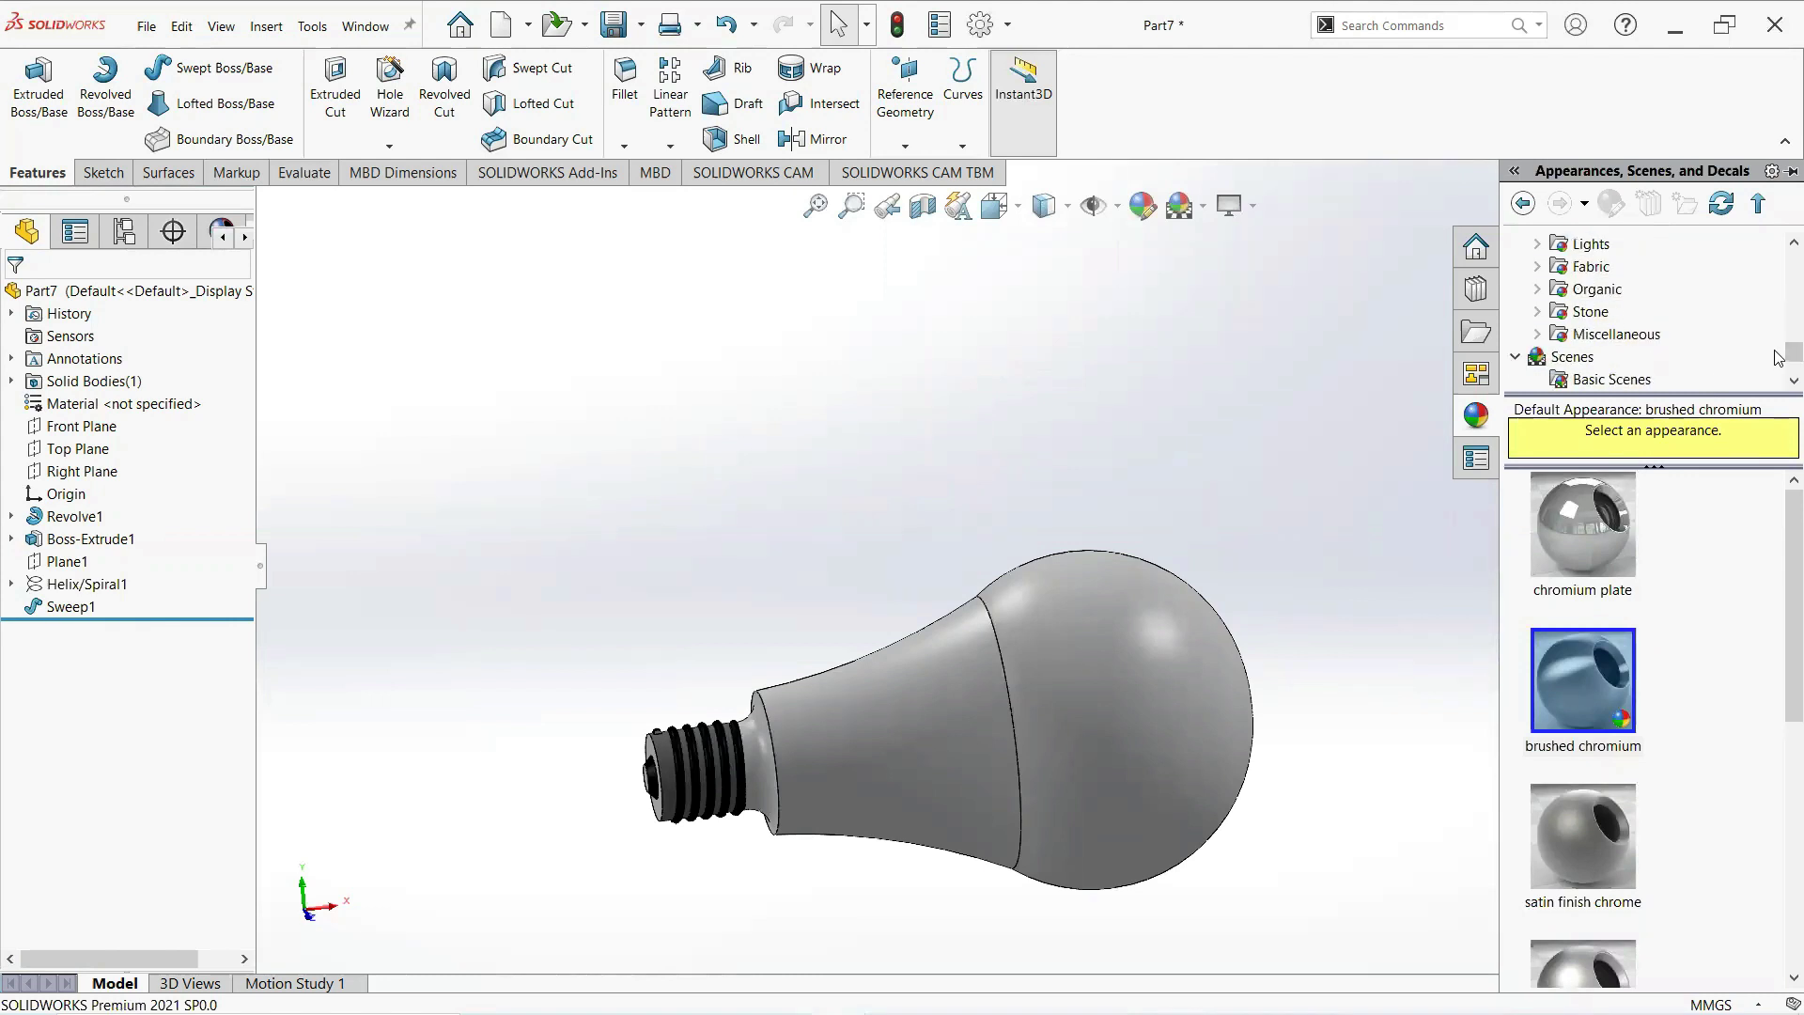
scroll(1776, 356, "down", 1)
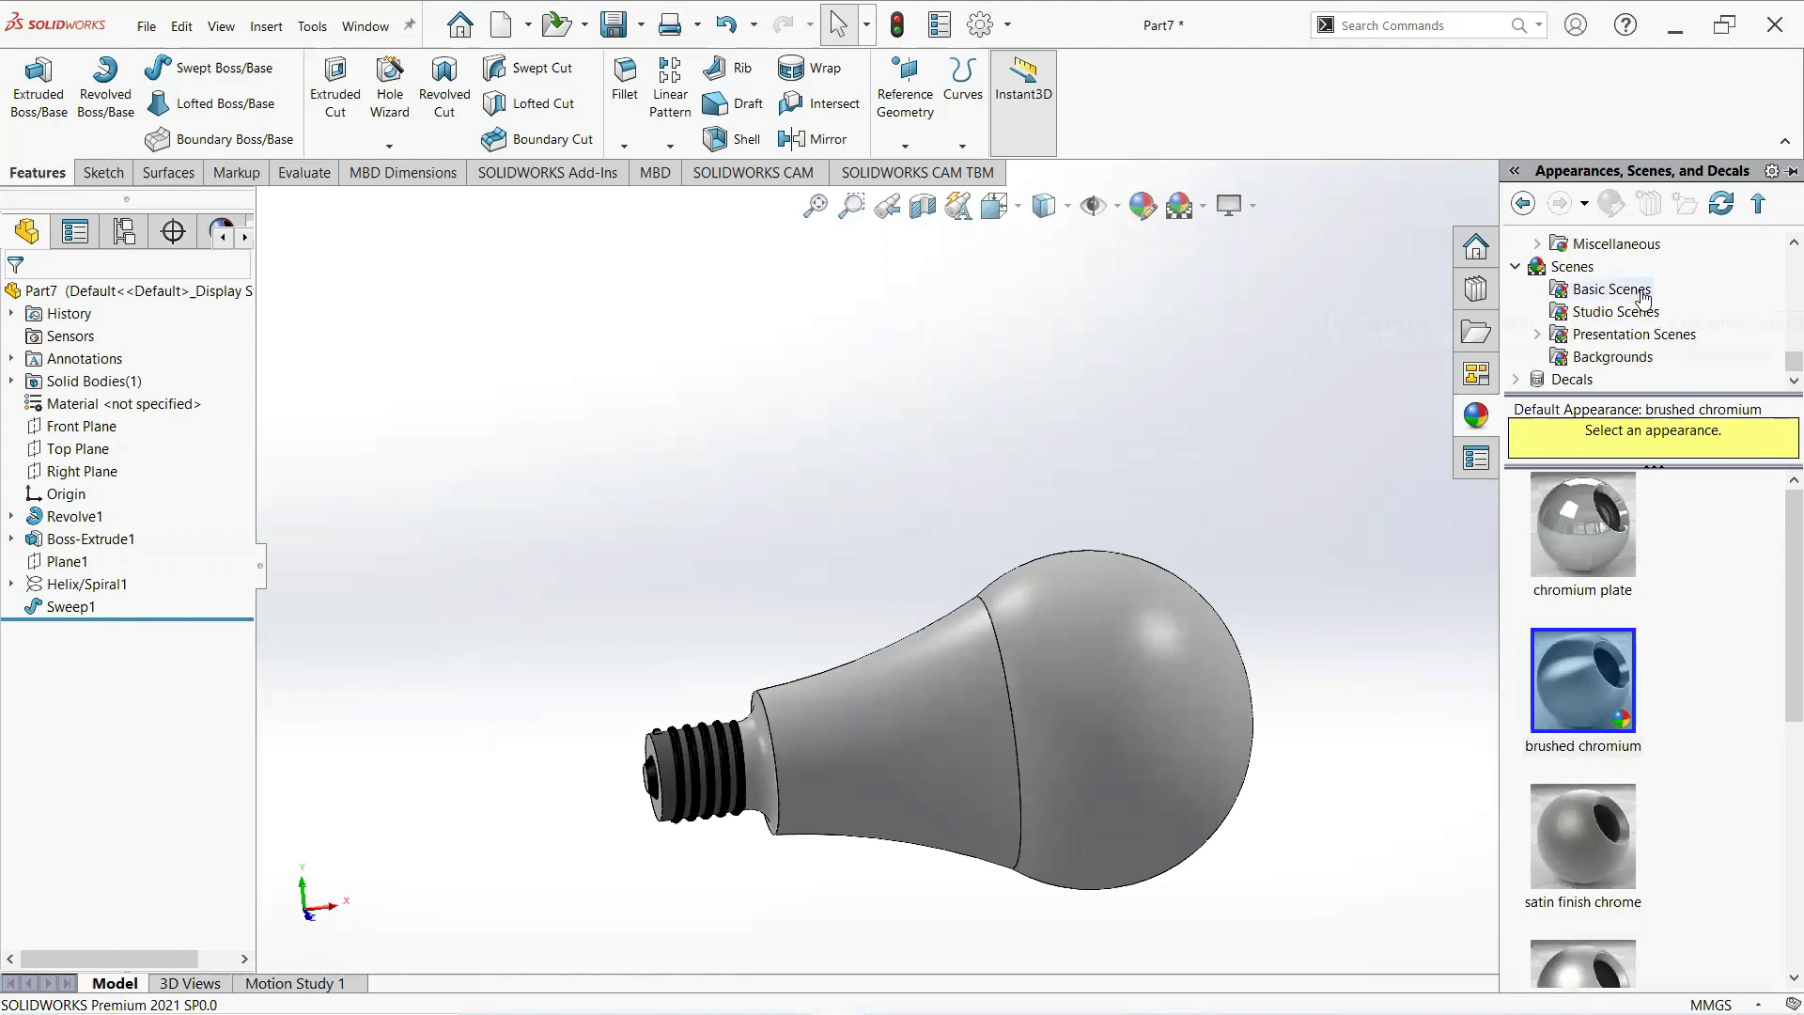
left_click(1612, 289)
scroll(1678, 552, "down", 3)
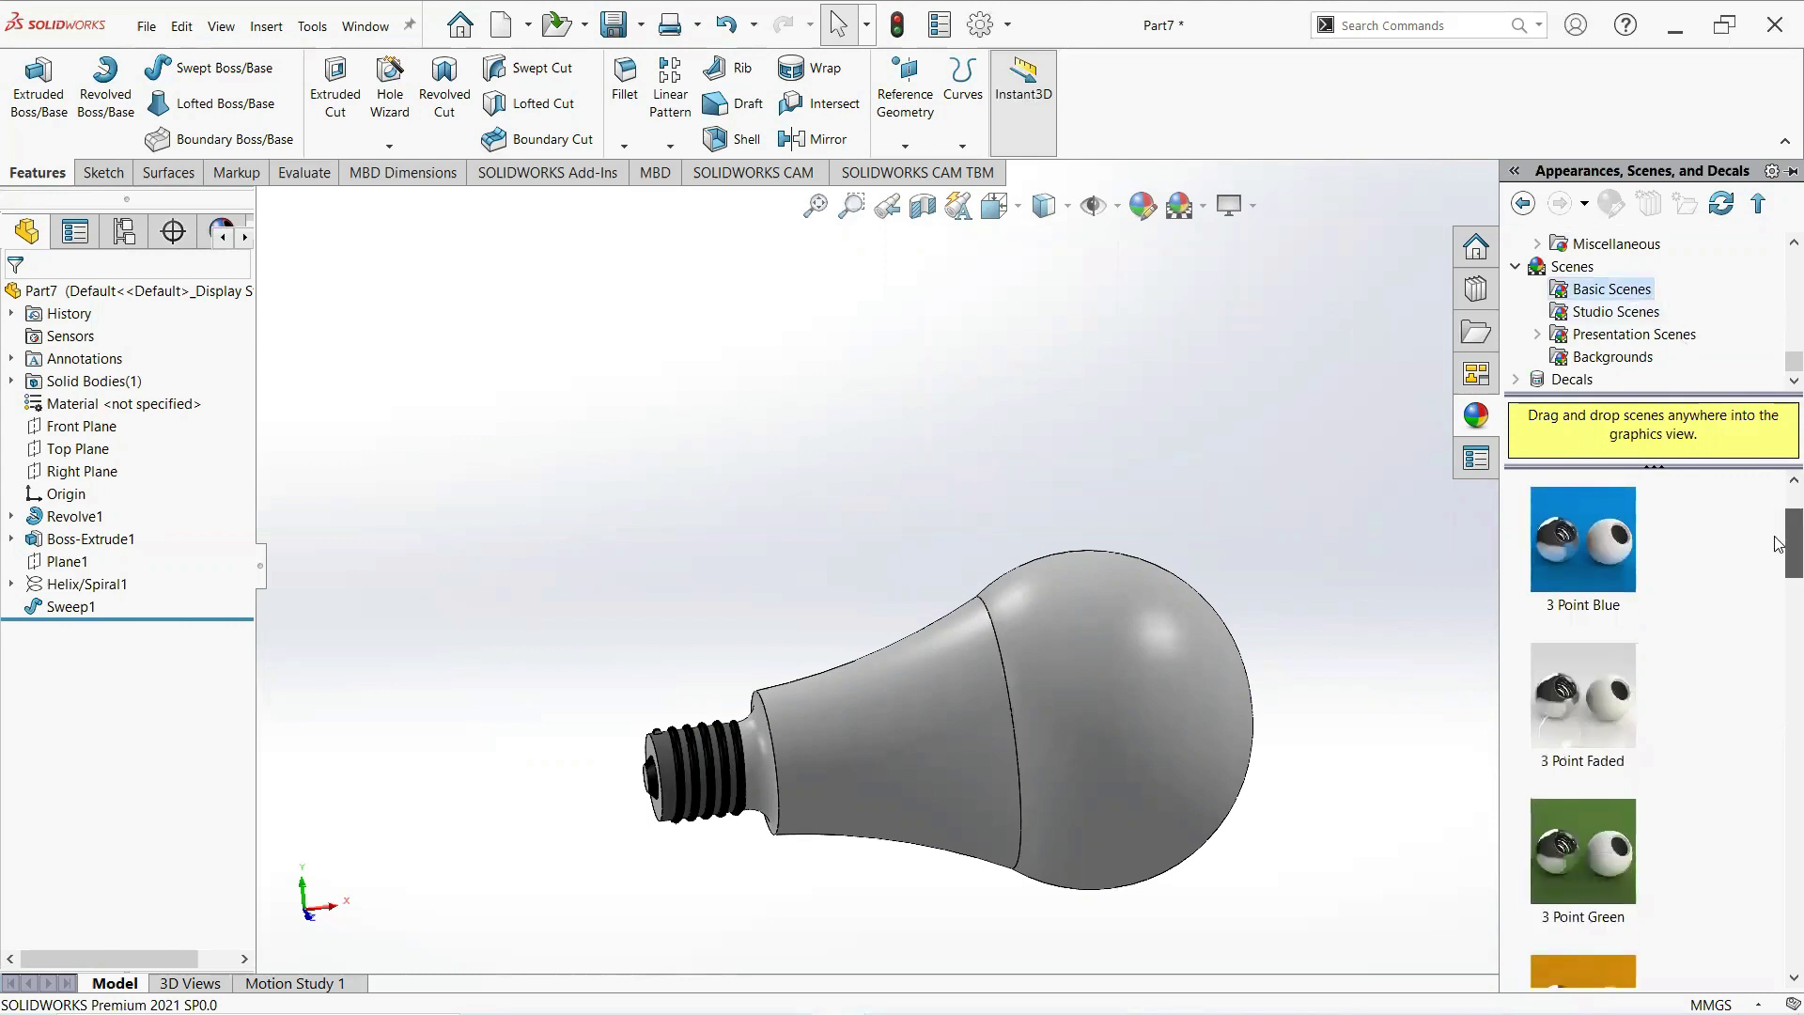
right_click(1618, 634)
left_click_drag(1564, 620, 1118, 648)
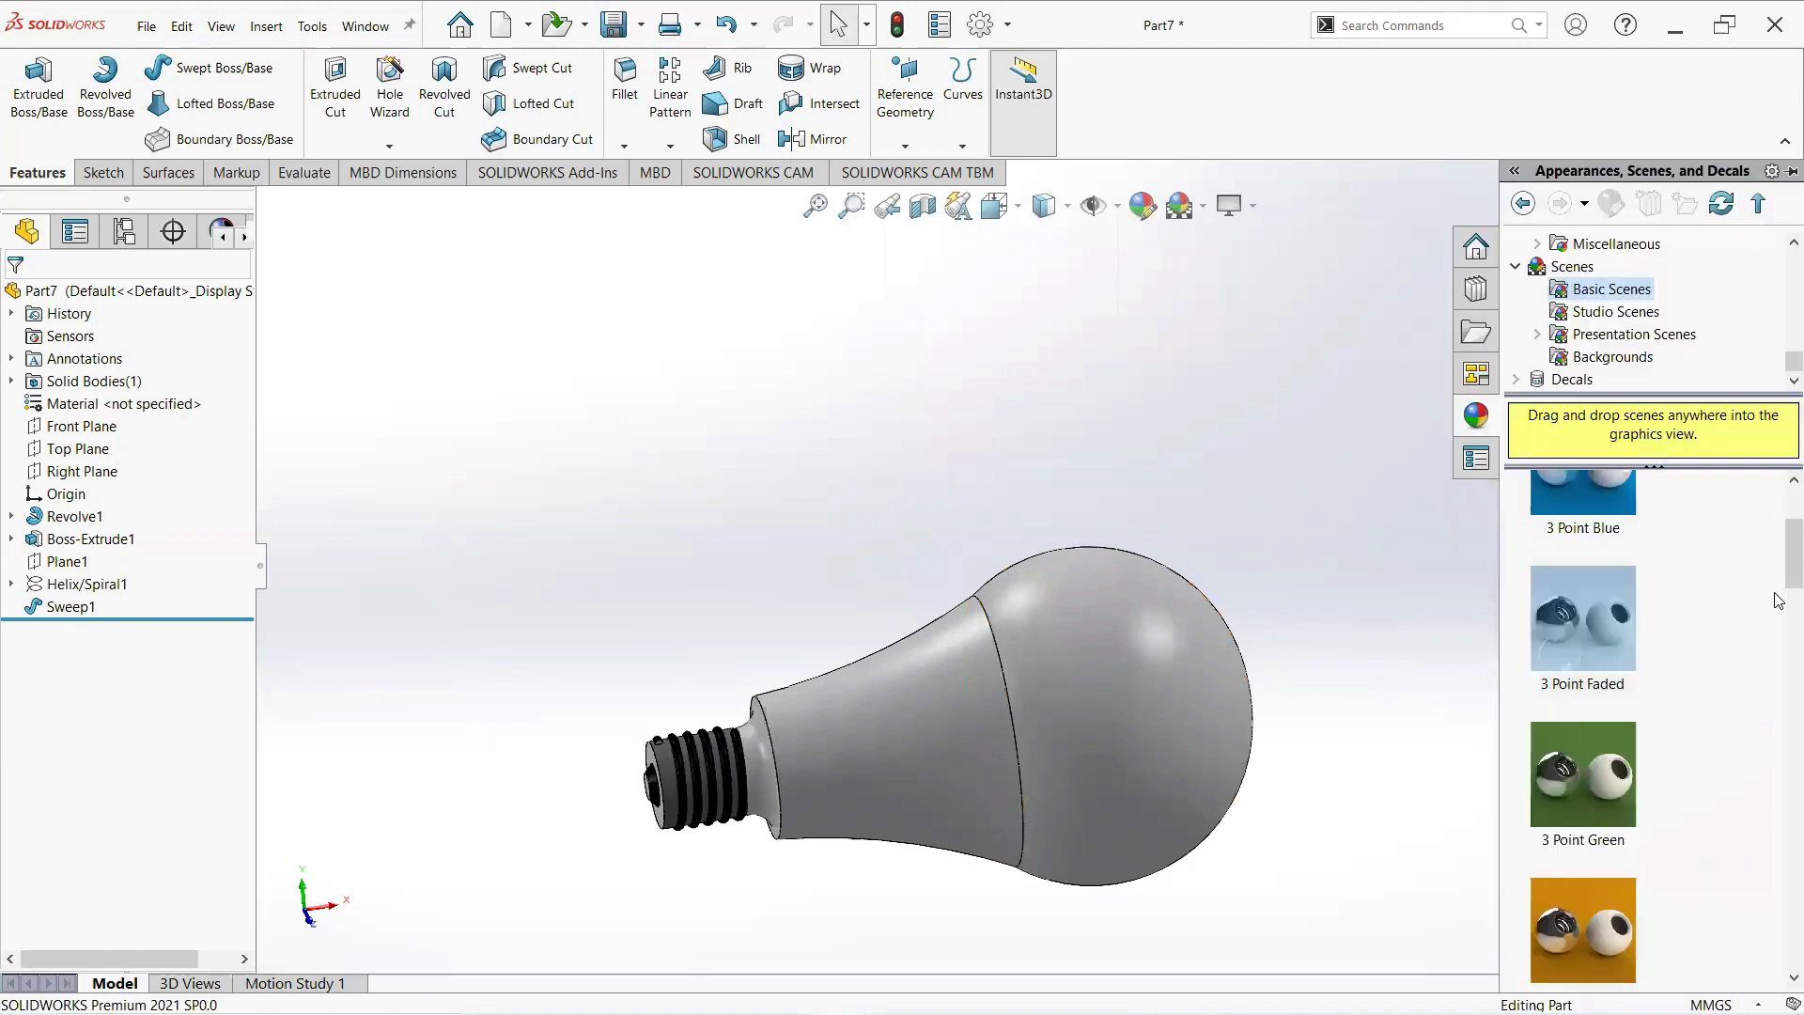
left_click_drag(1774, 583, 1779, 922)
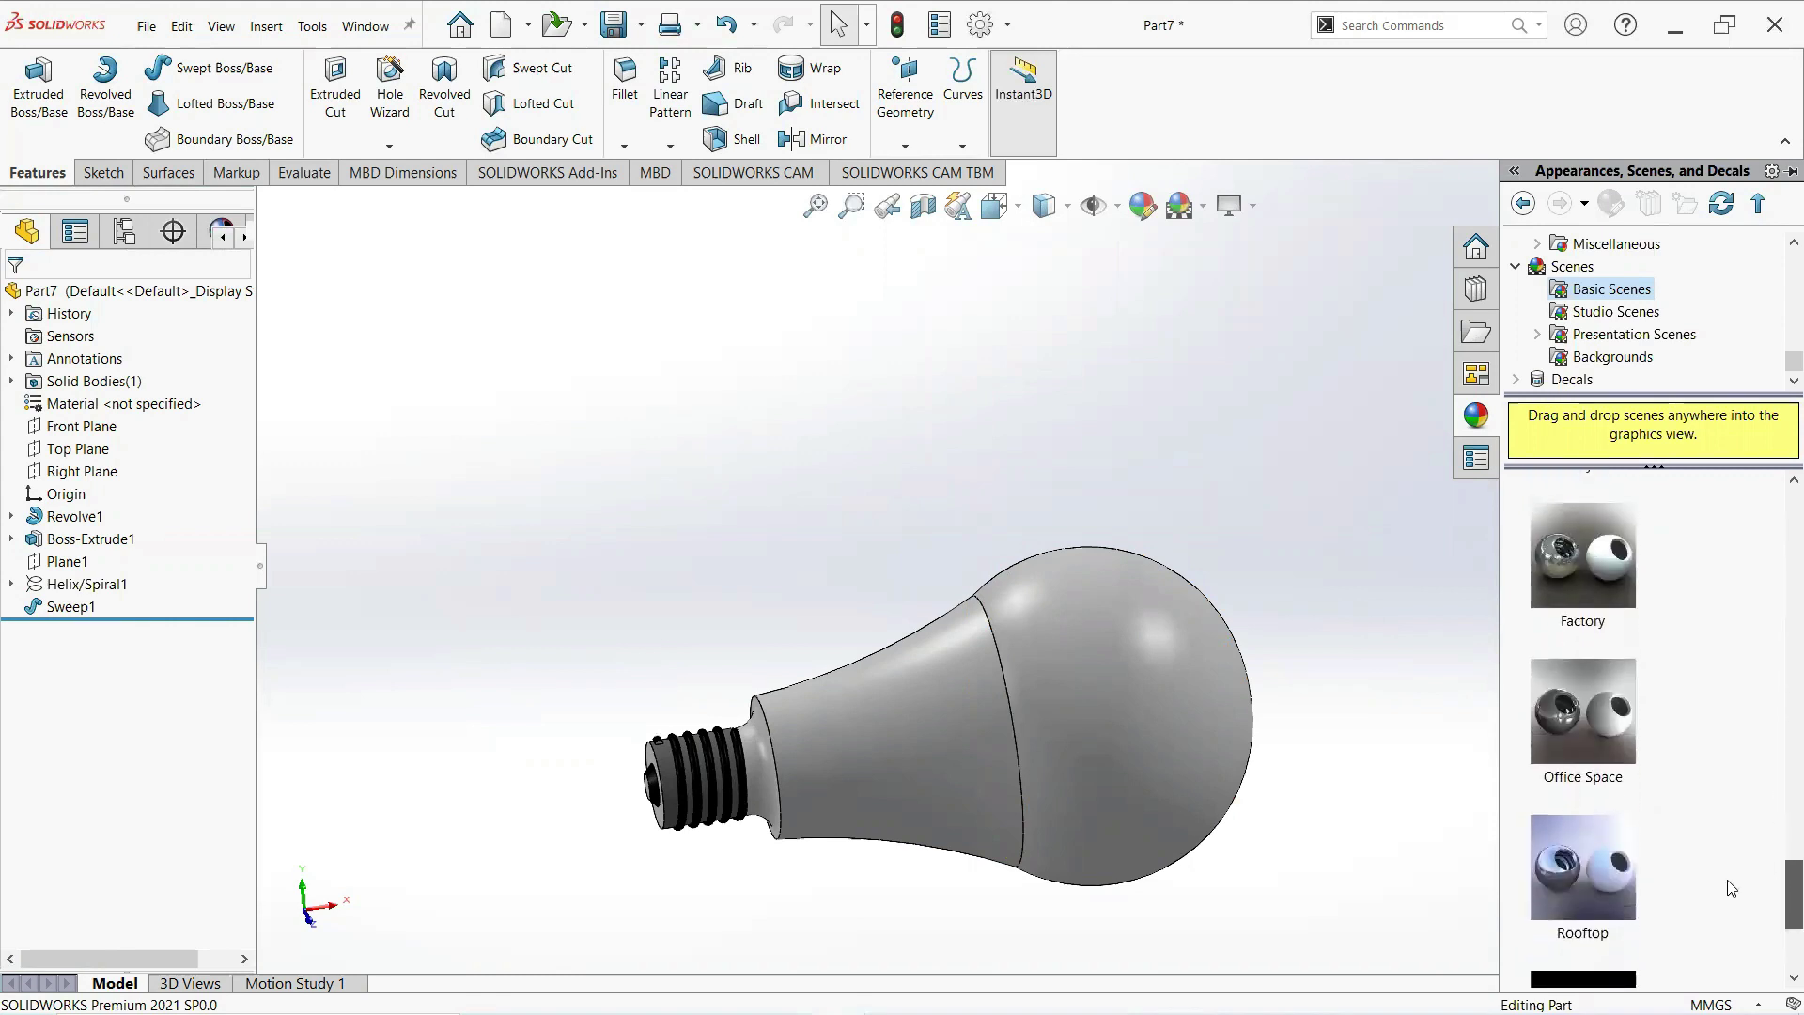
right_click(1628, 870)
left_click(1693, 711)
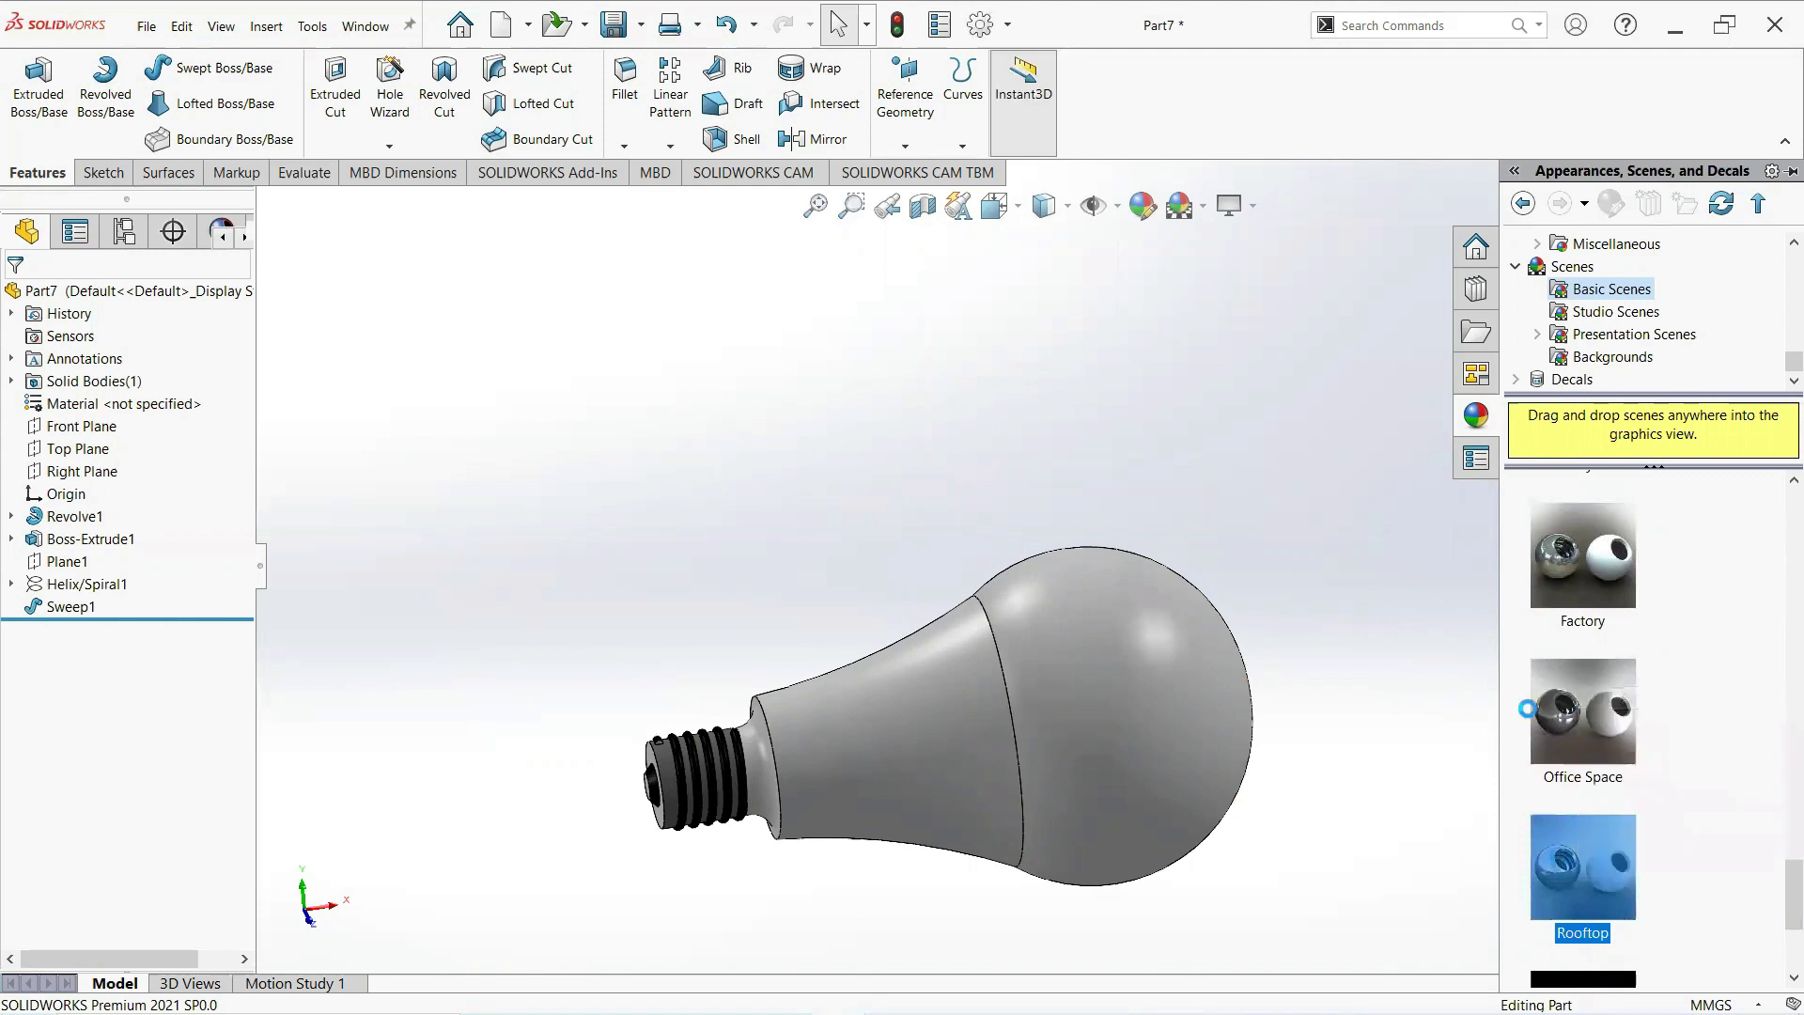
middle_click_drag(1257, 731, 1245, 639)
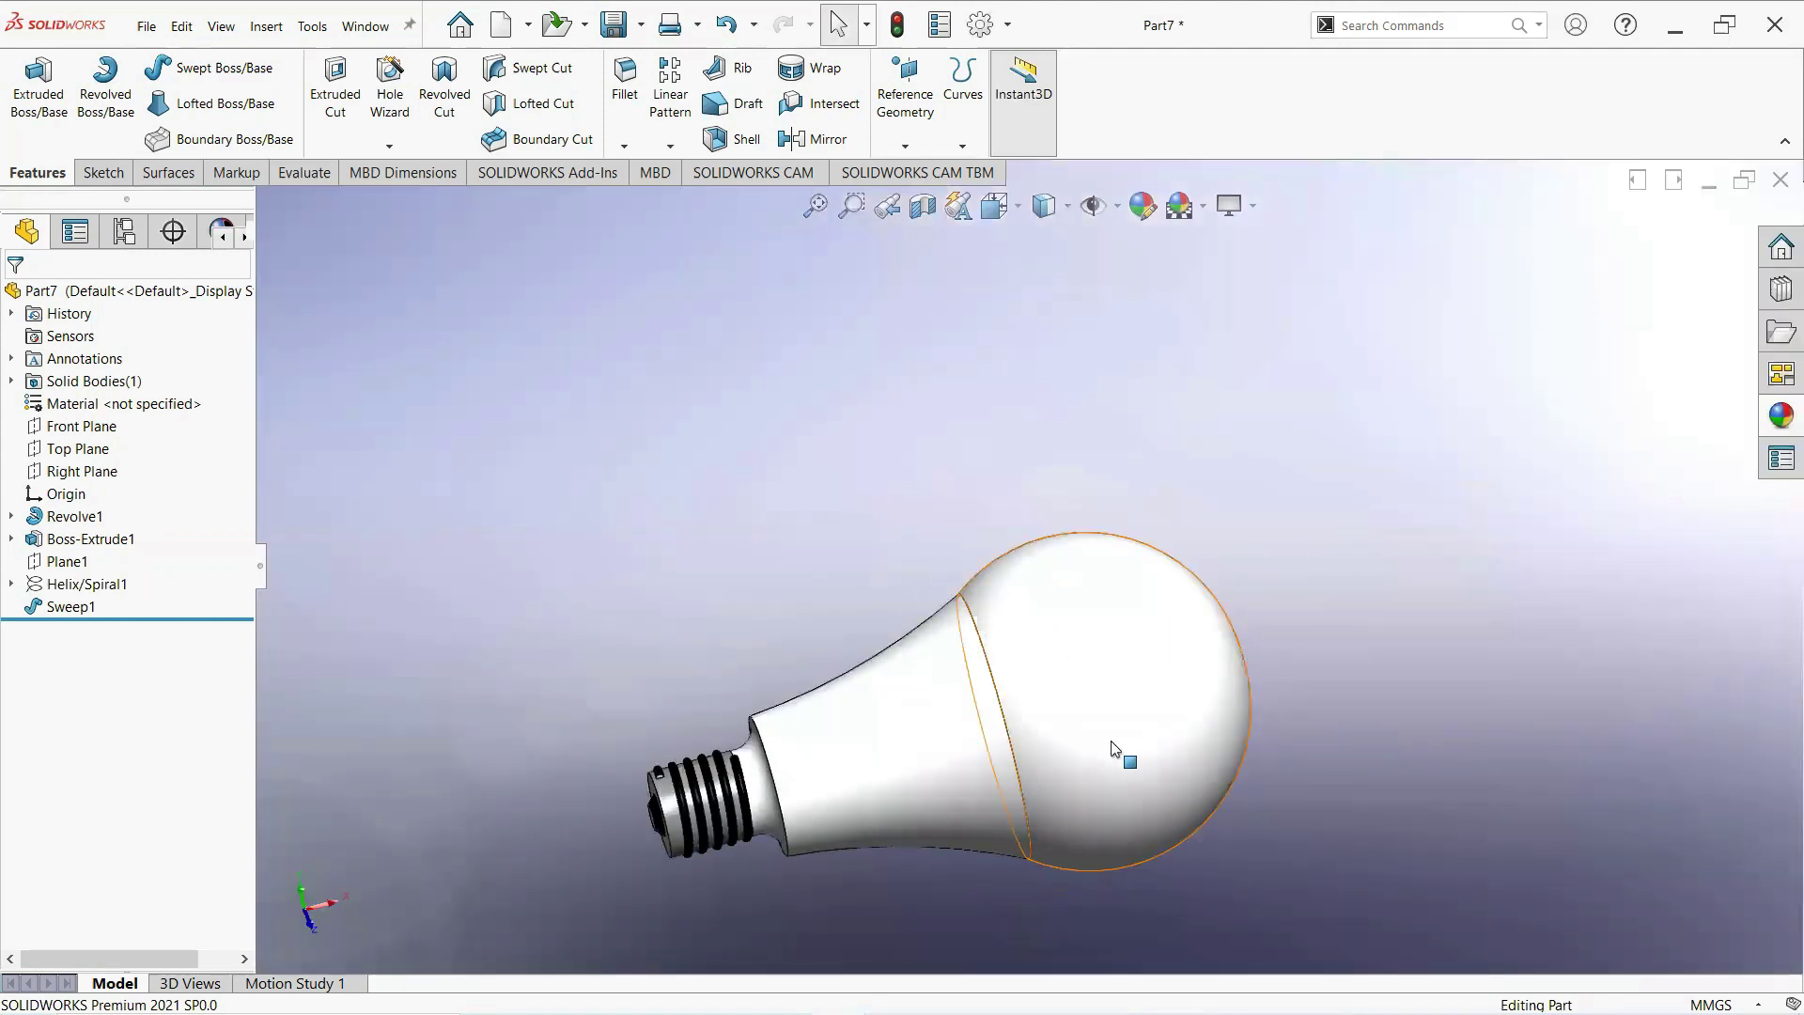
Apply the Glass > Gloss 'reflective clear glass' appearance to the bulb's rounded face.
scroll(1118, 749, "down", 2)
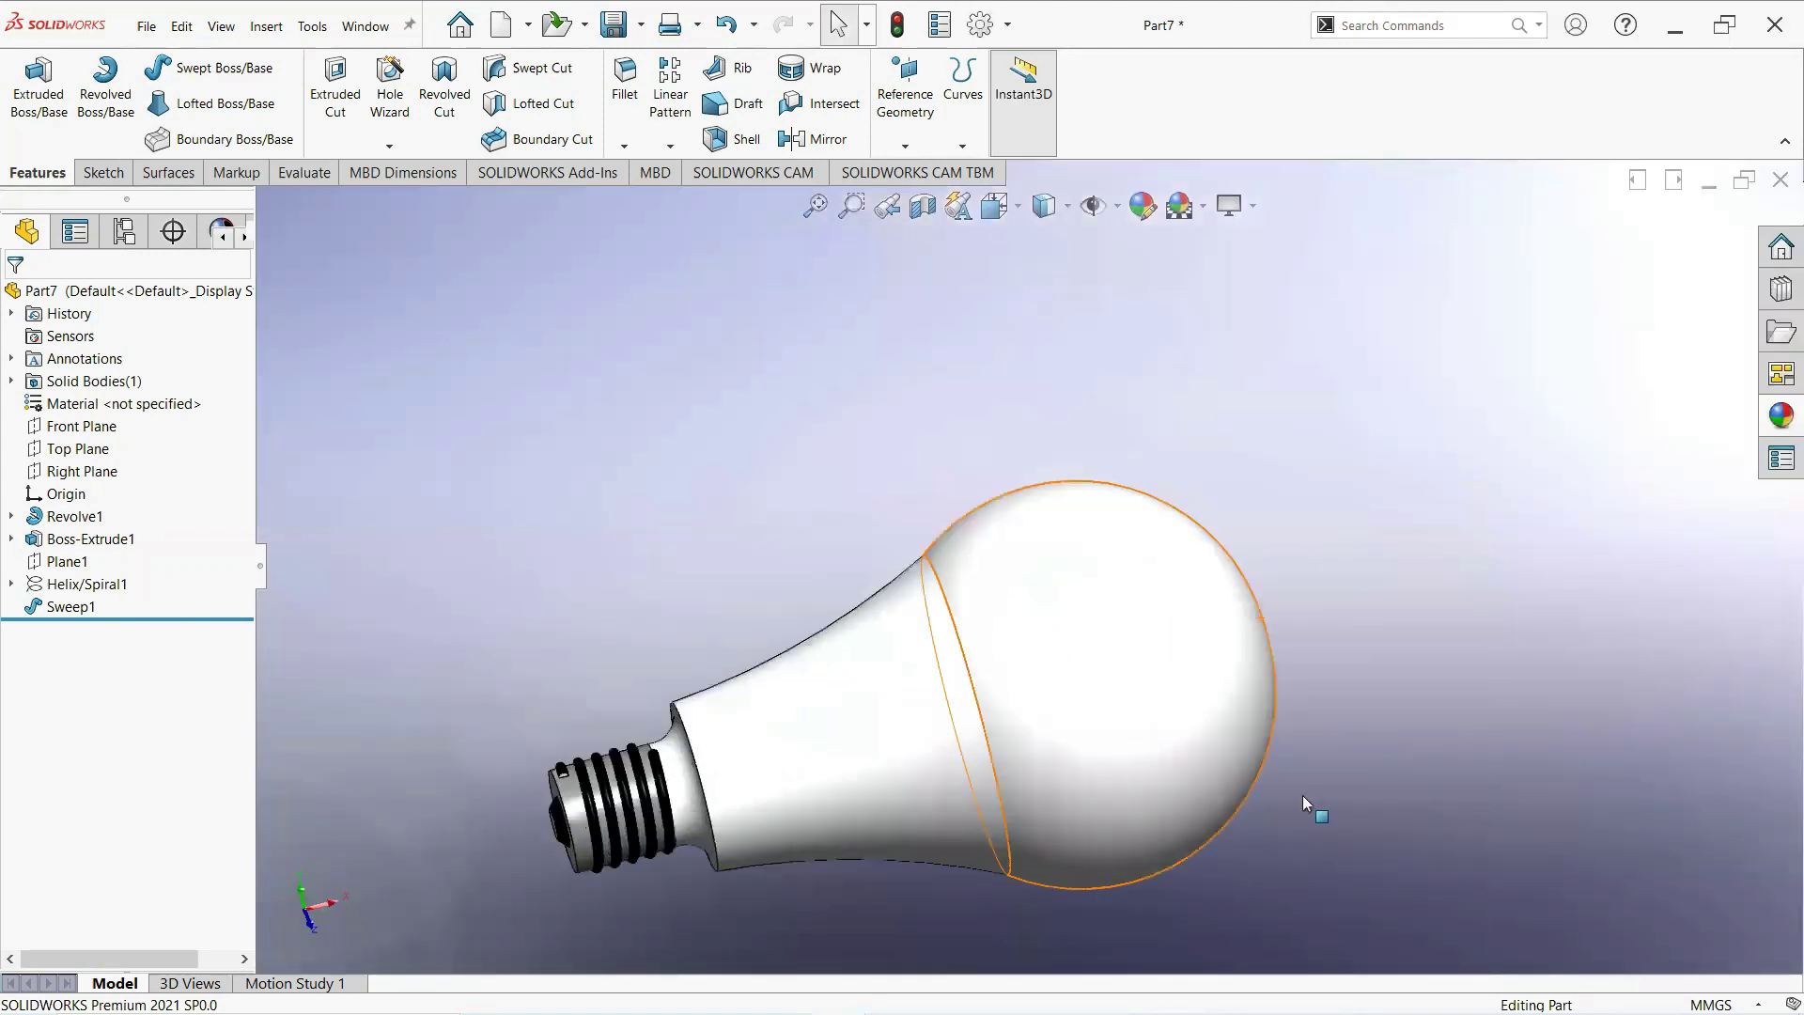
left_click(1109, 657)
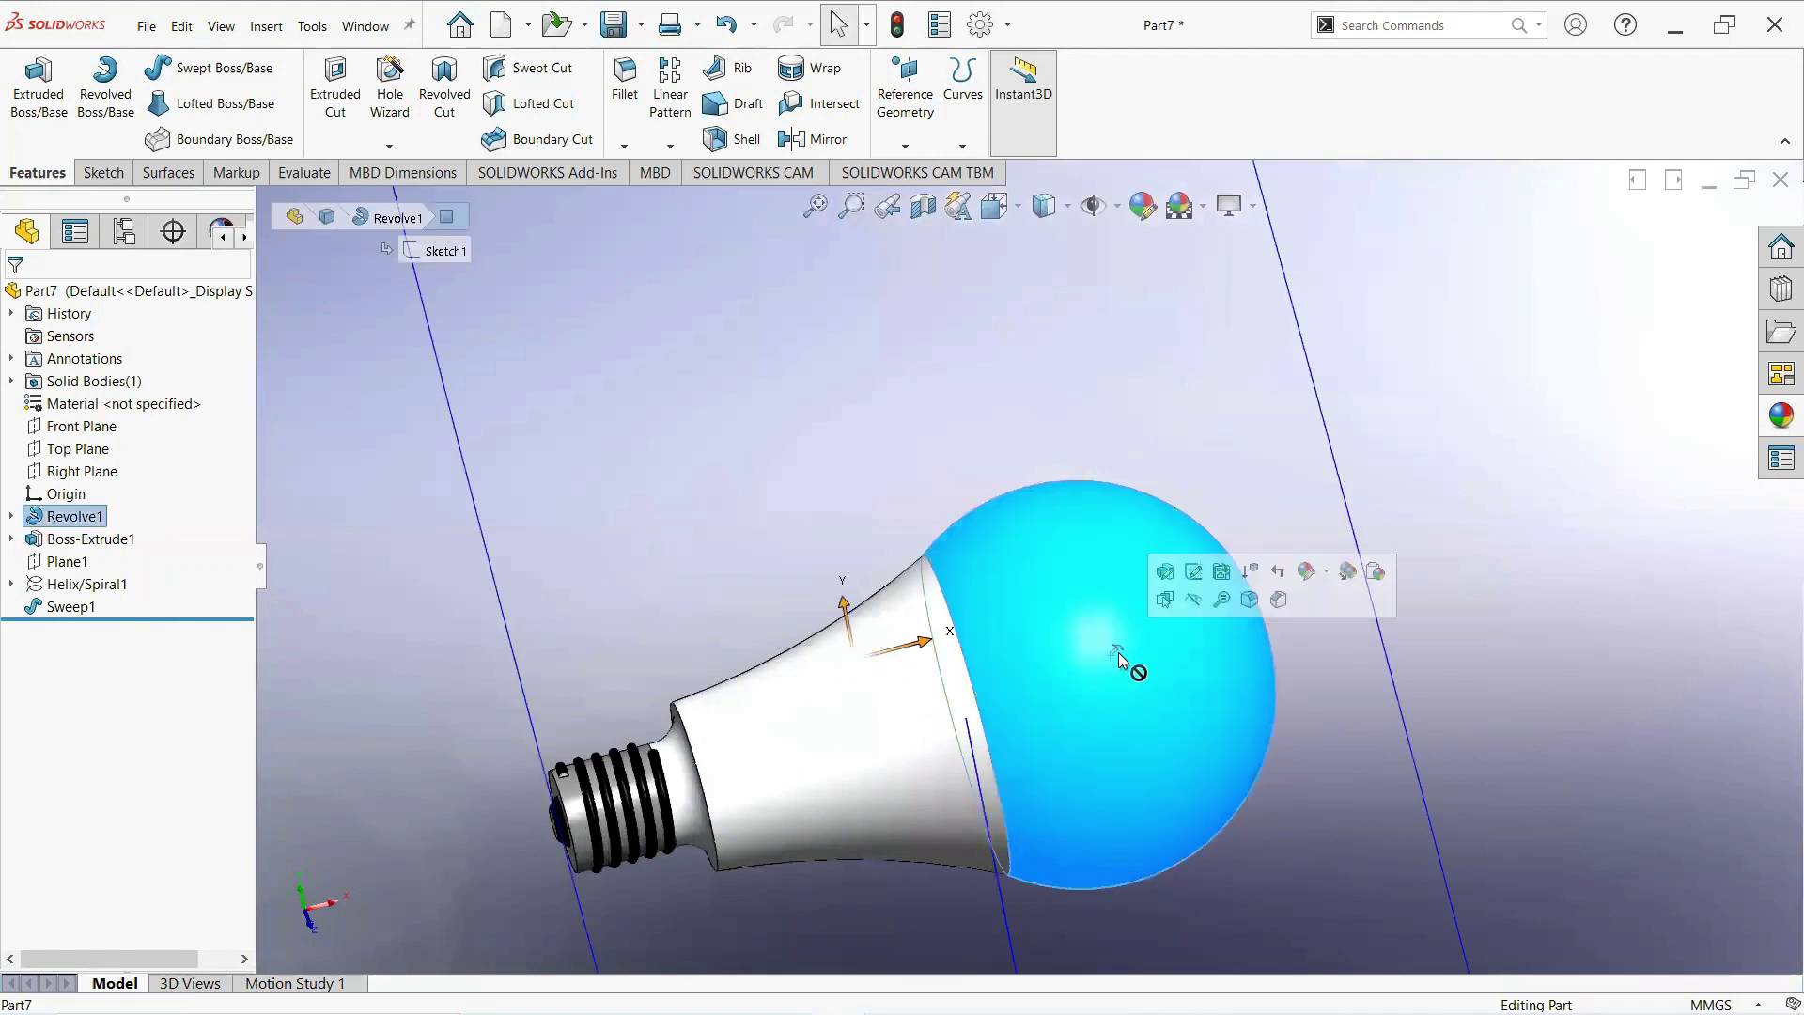
left_click(1778, 415)
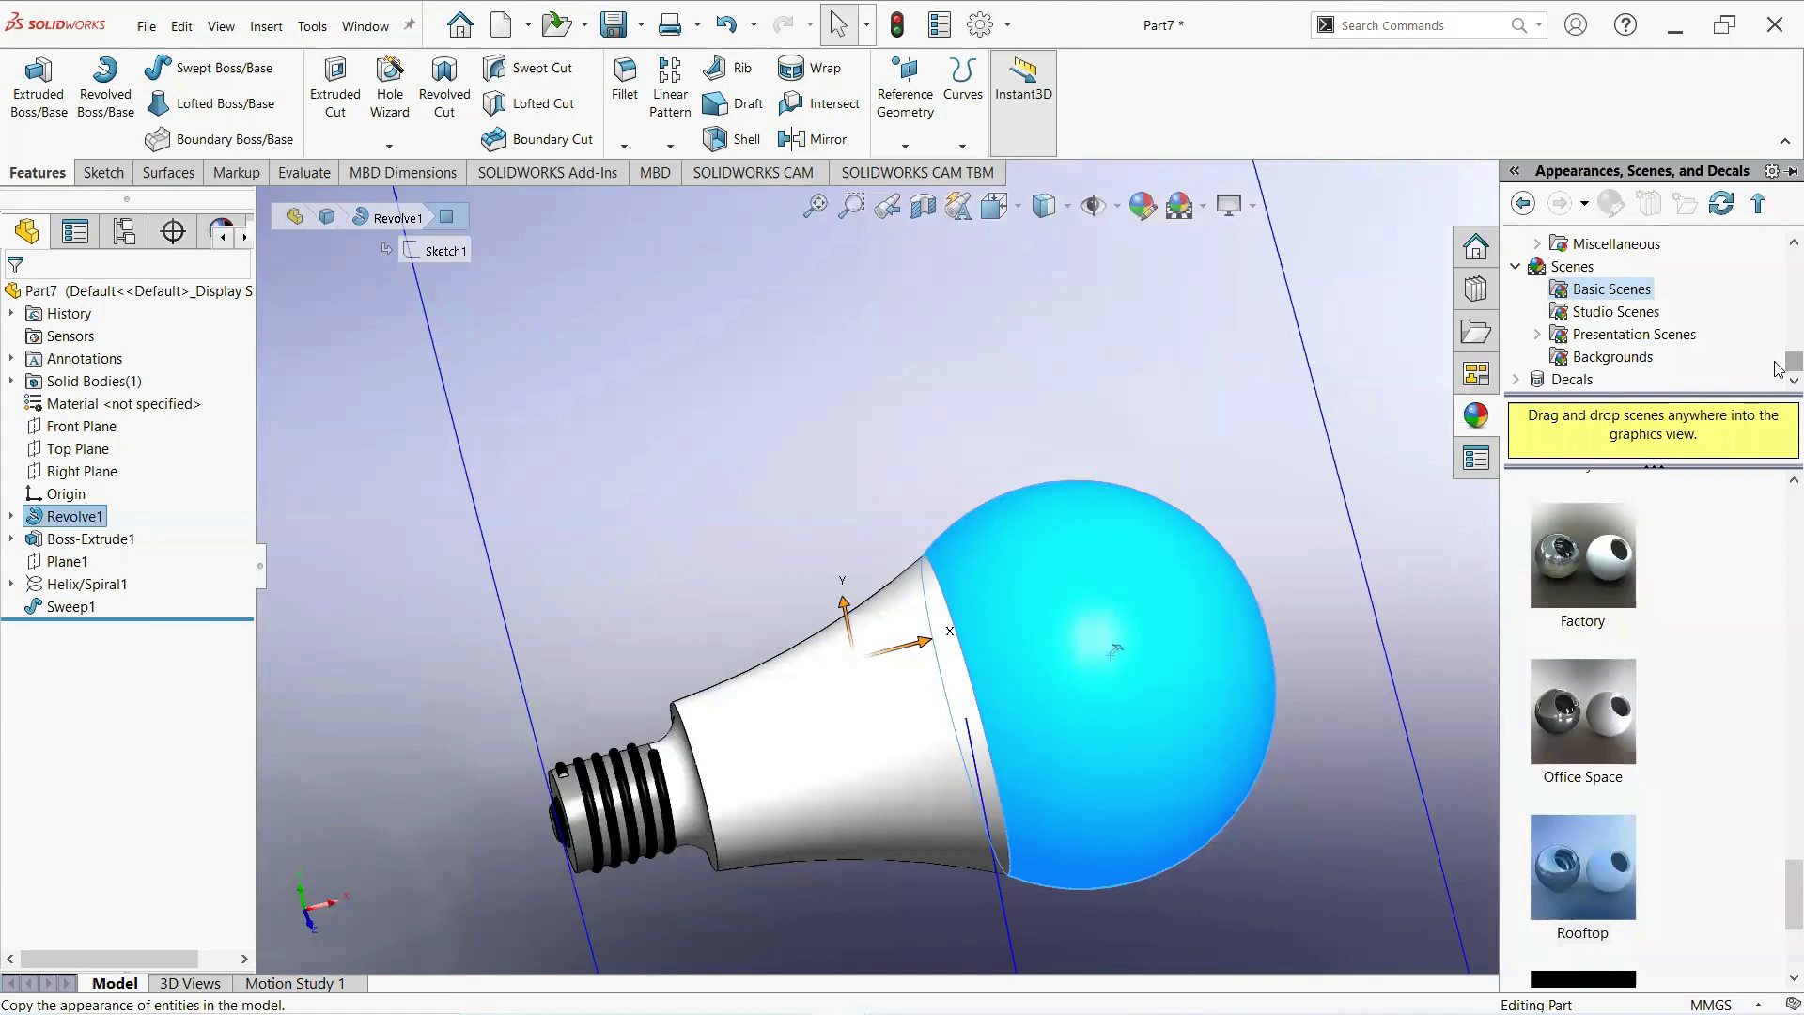
scroll(1778, 369, "up", 3)
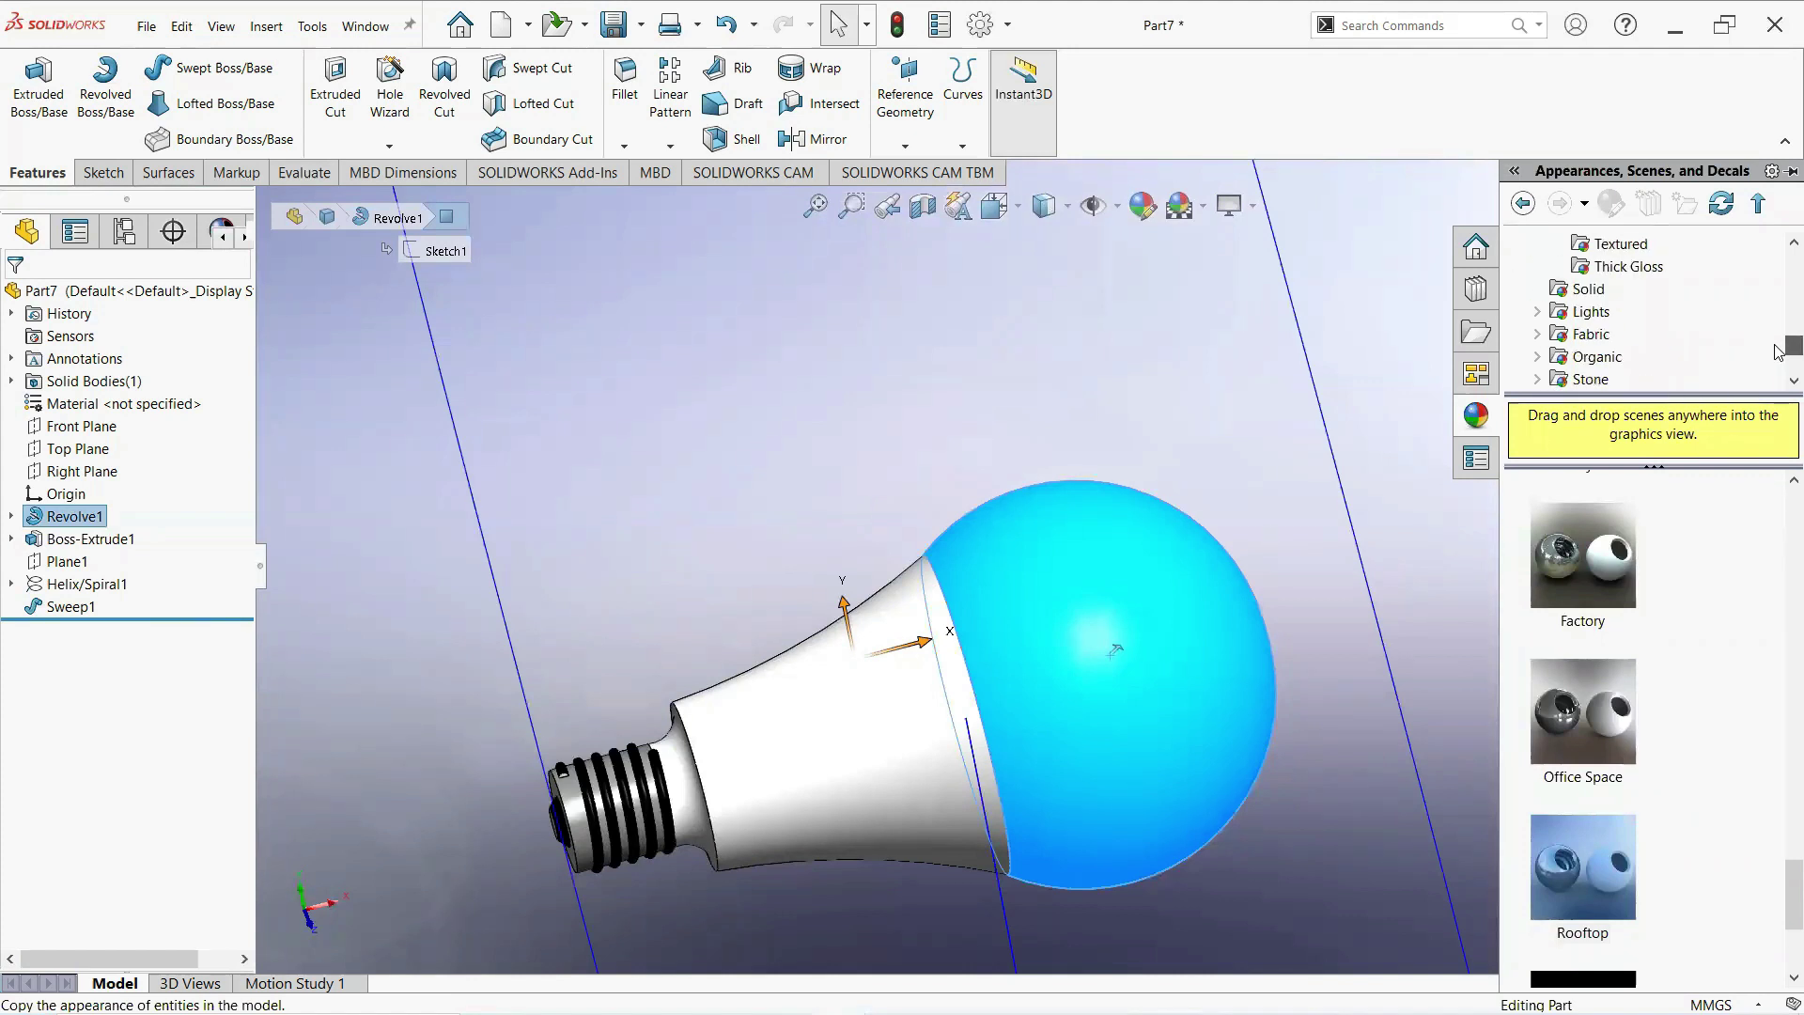
scroll(1775, 351, "down", 2)
scroll(1779, 357, "up", 2)
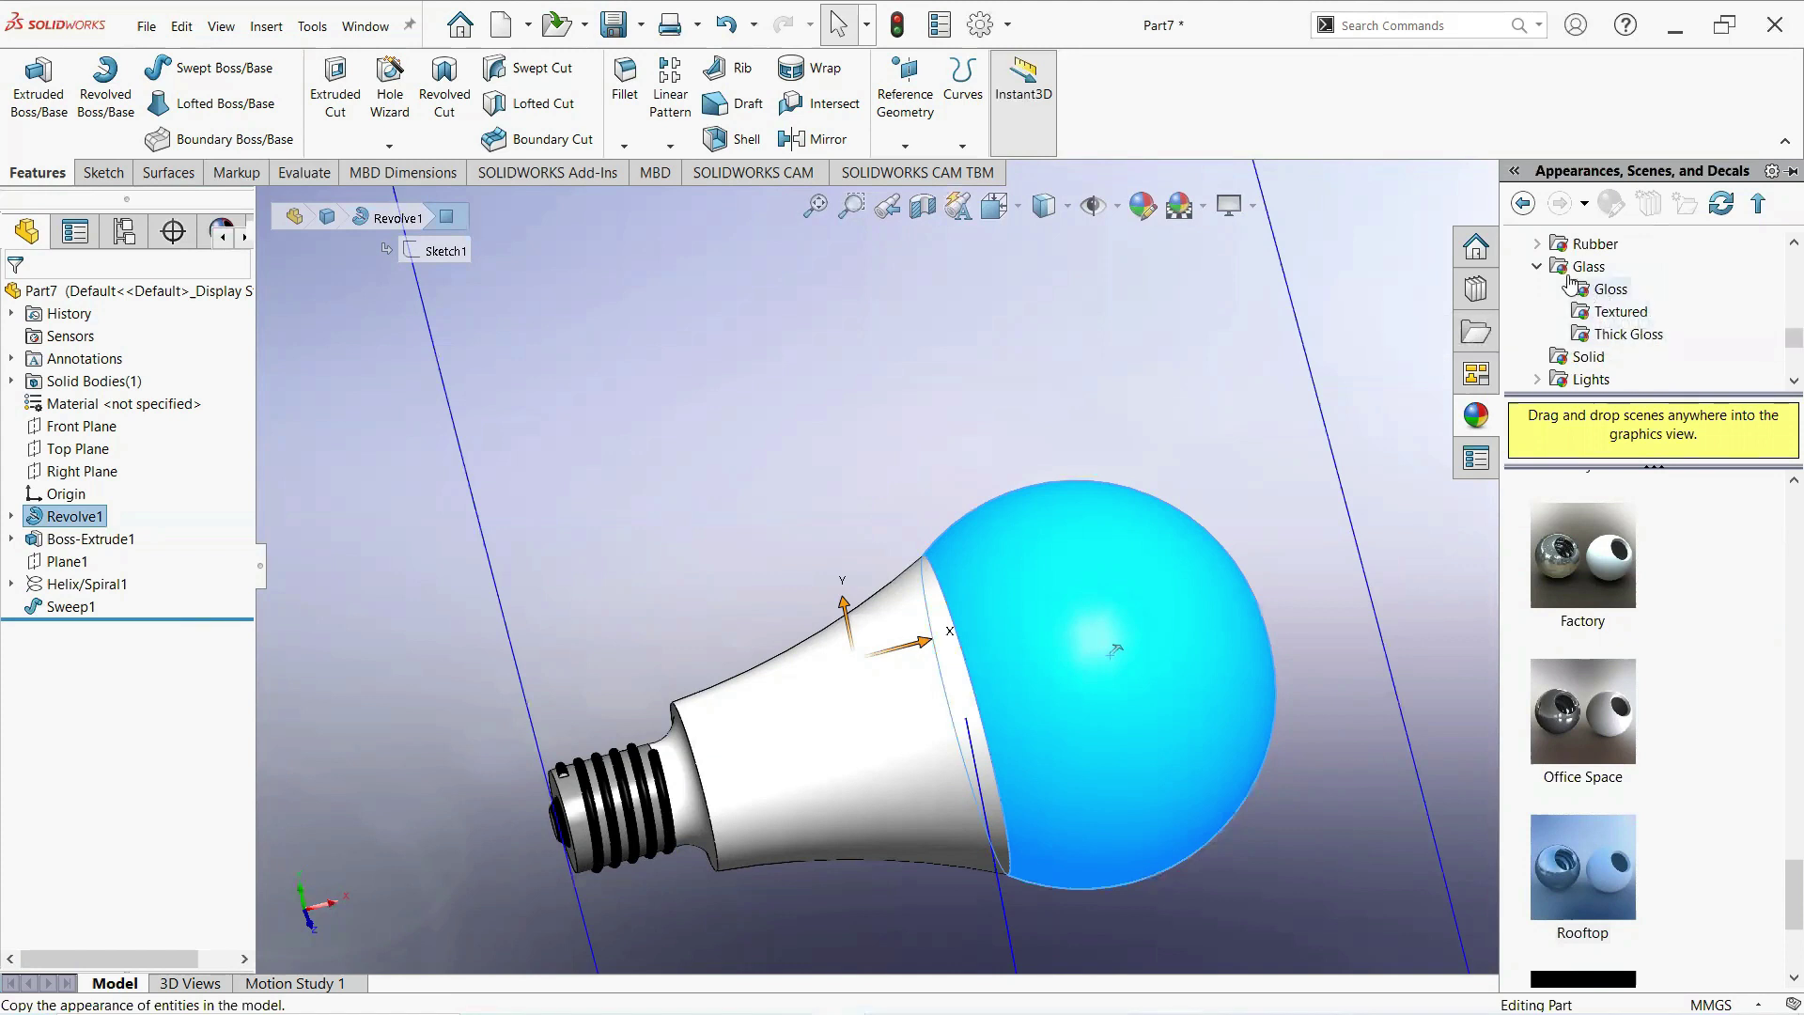
left_click(1581, 267)
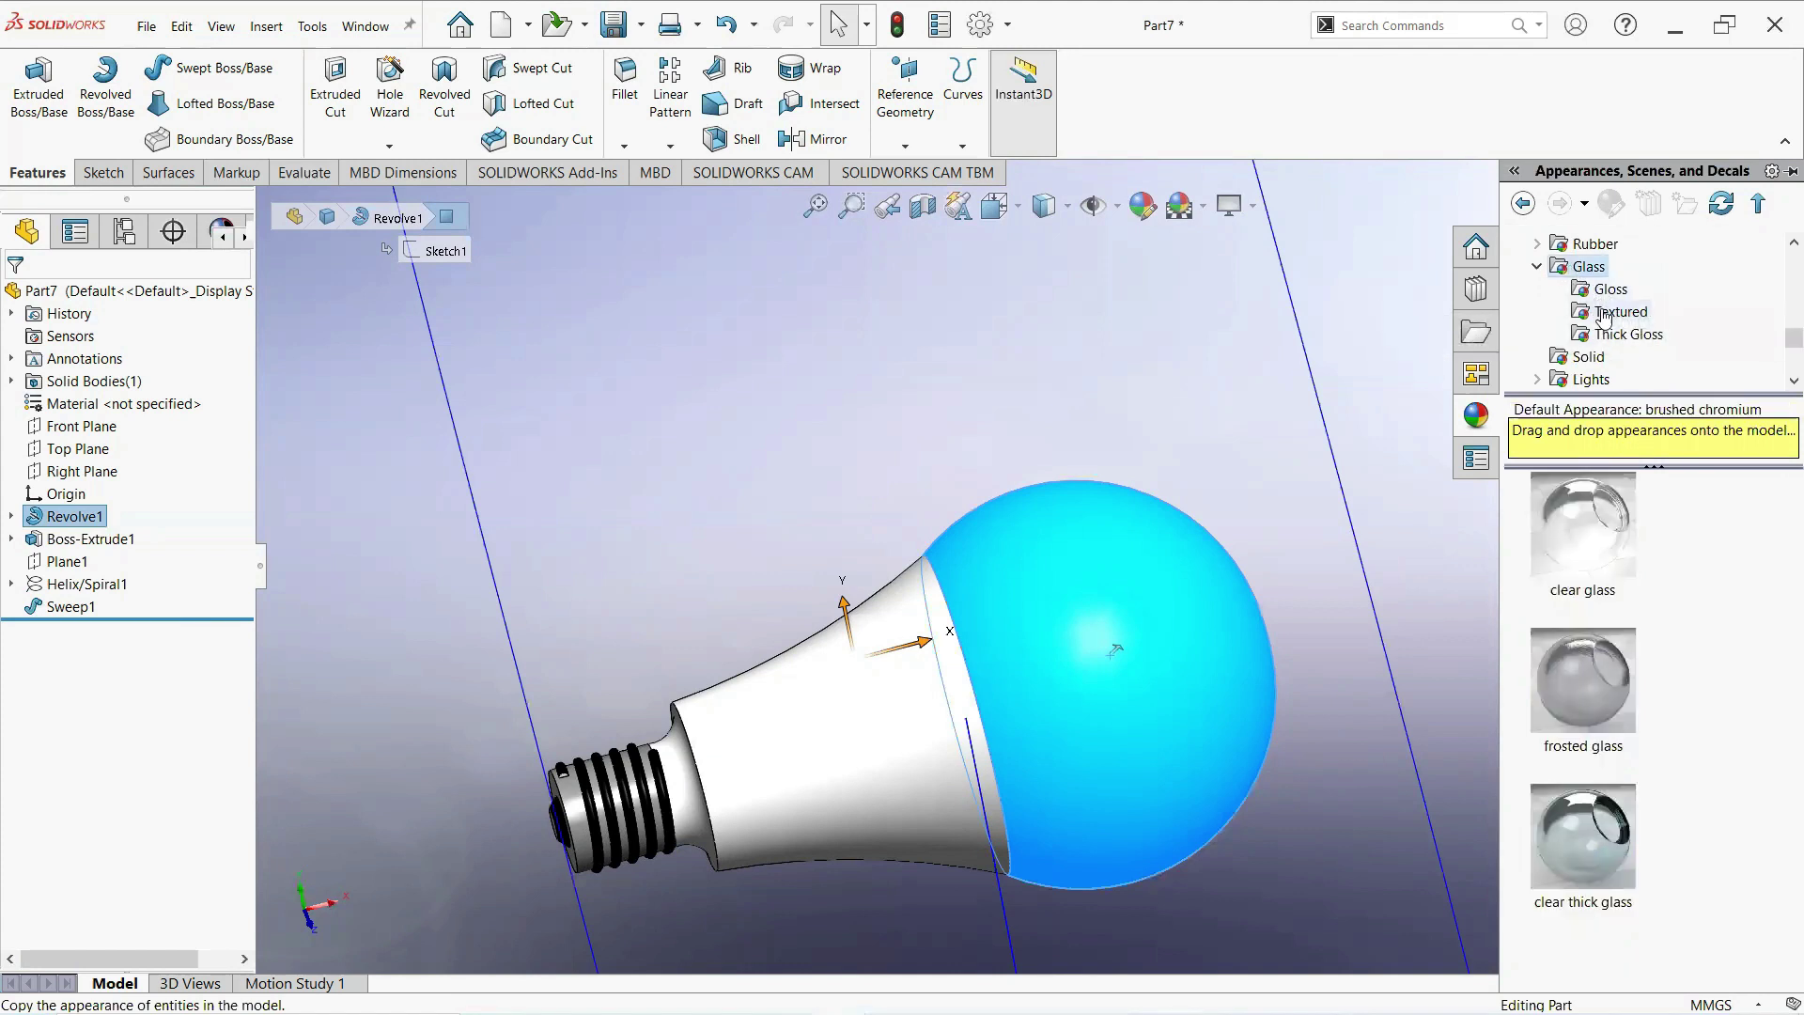
left_click(1610, 288)
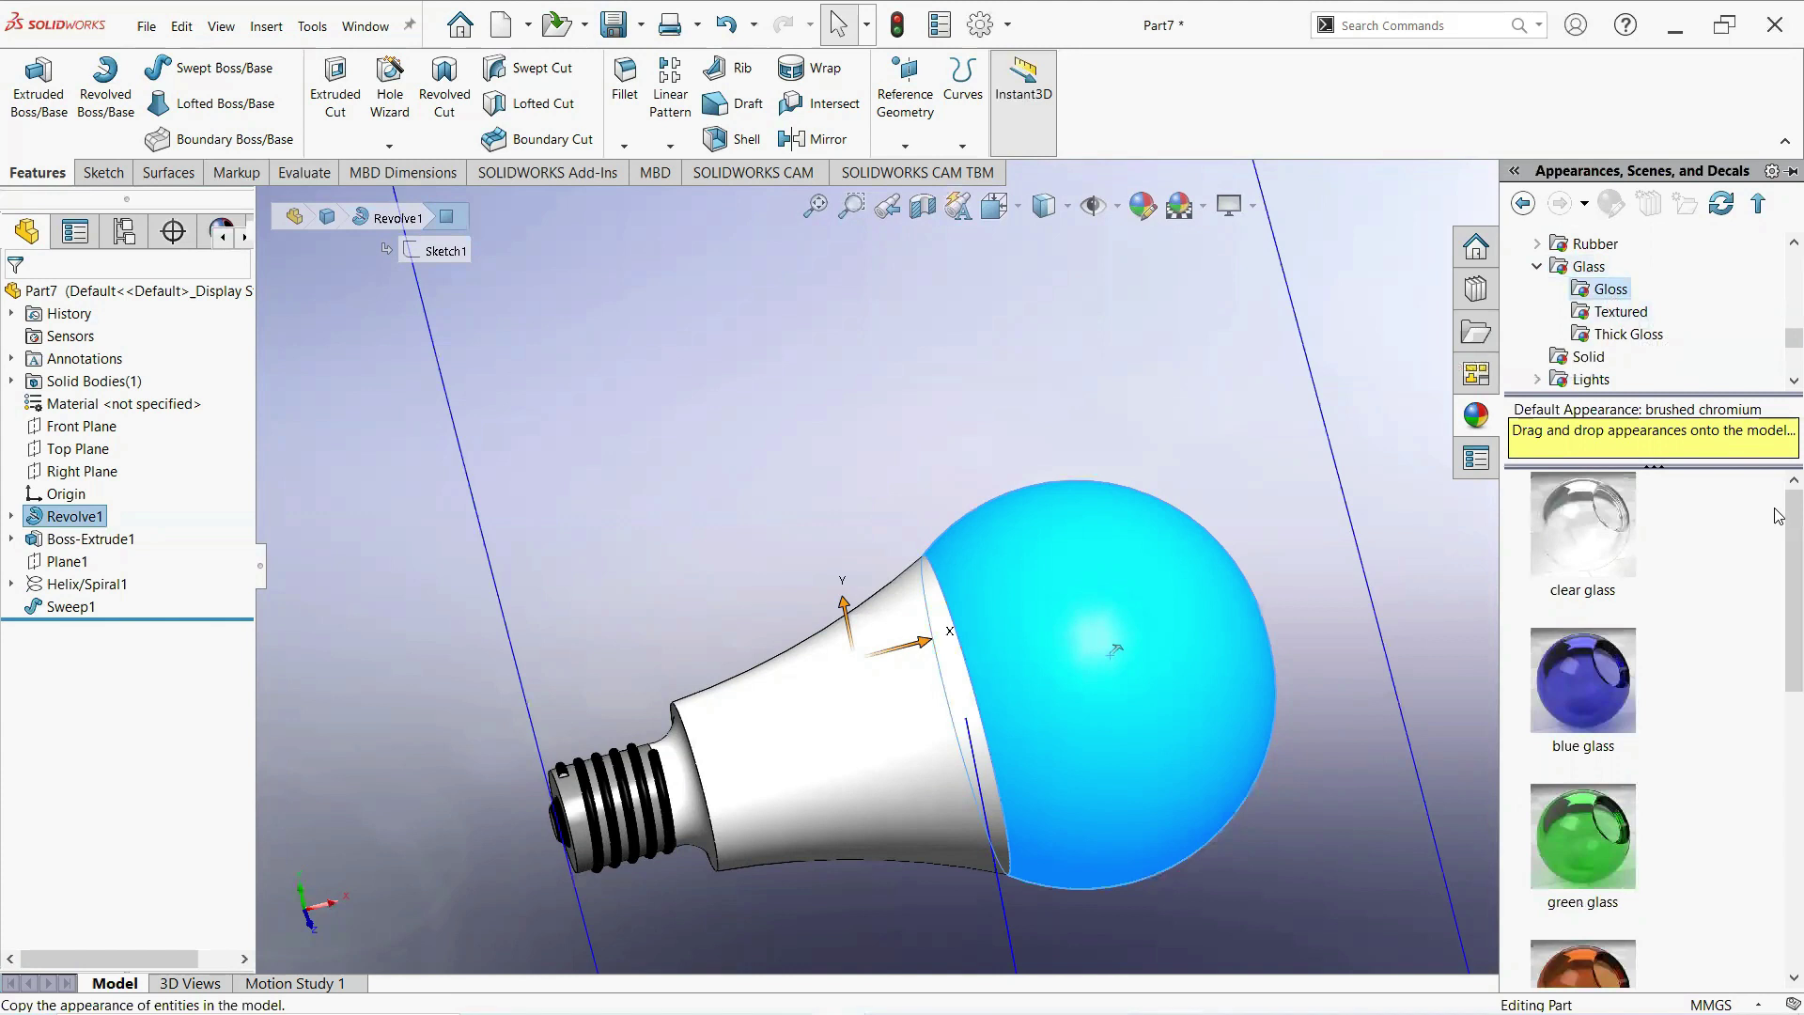
left_click_drag(1778, 515, 1778, 742)
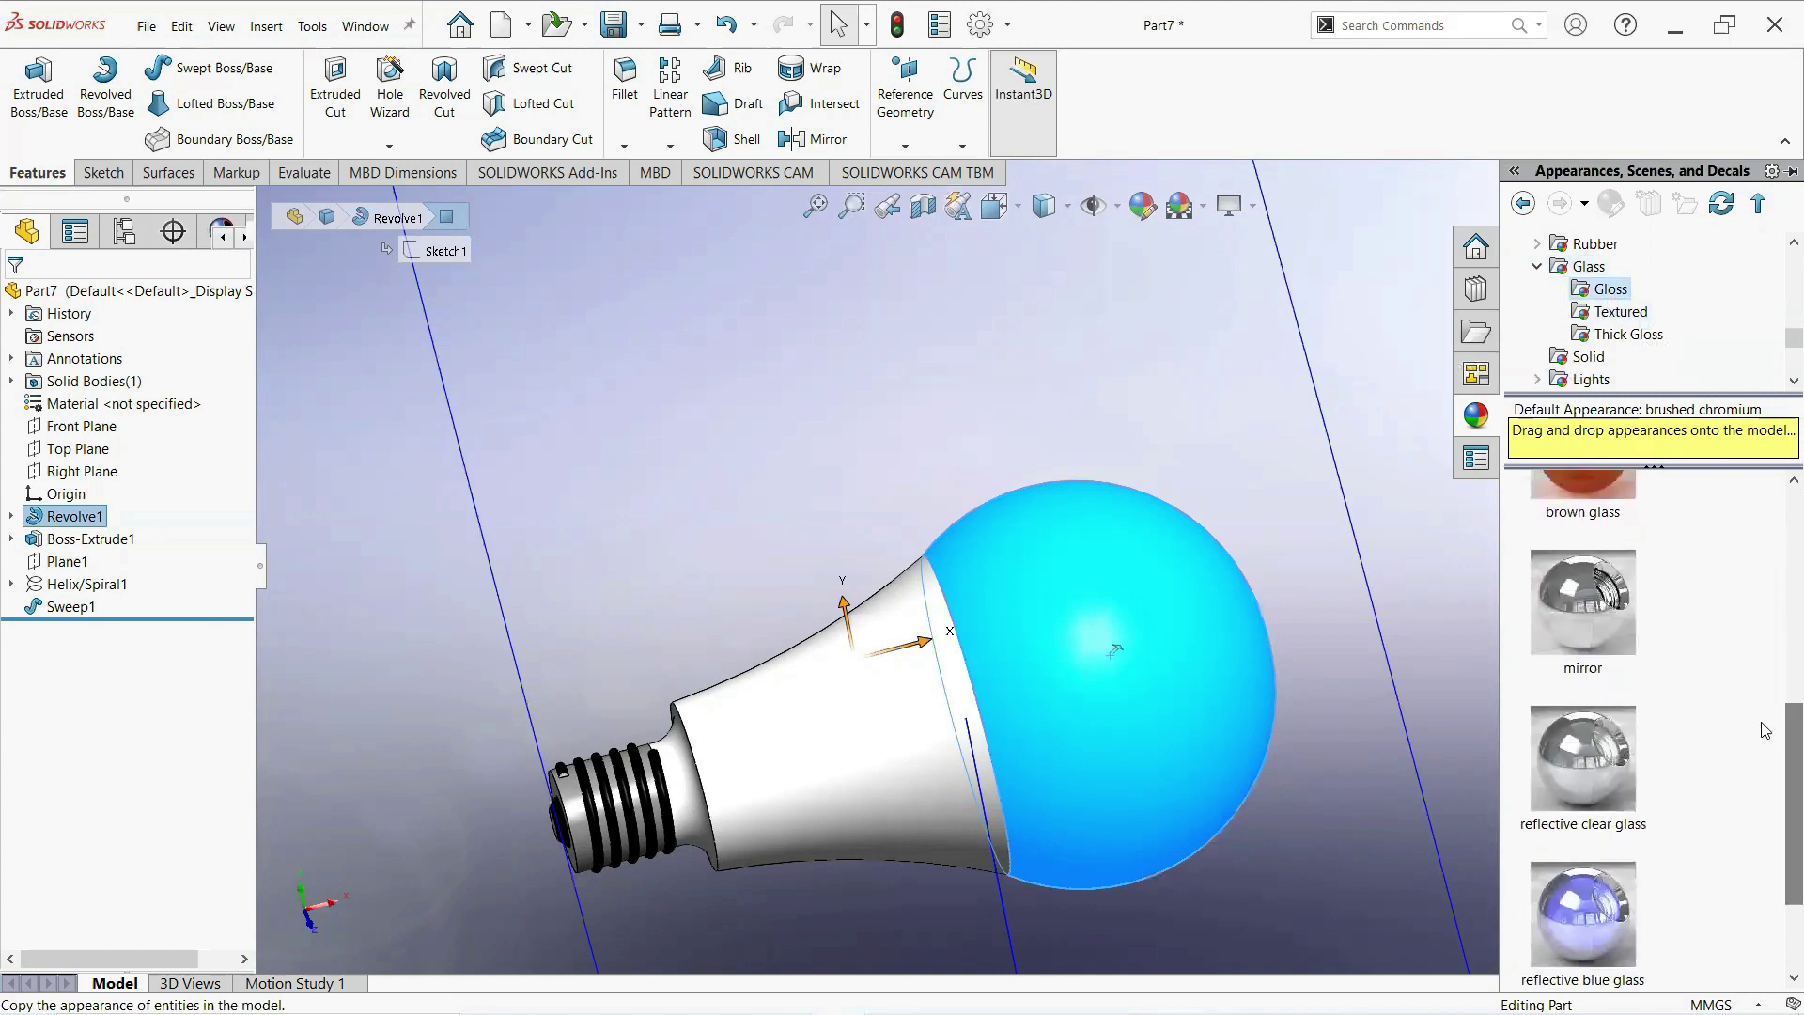
right_click(1606, 745)
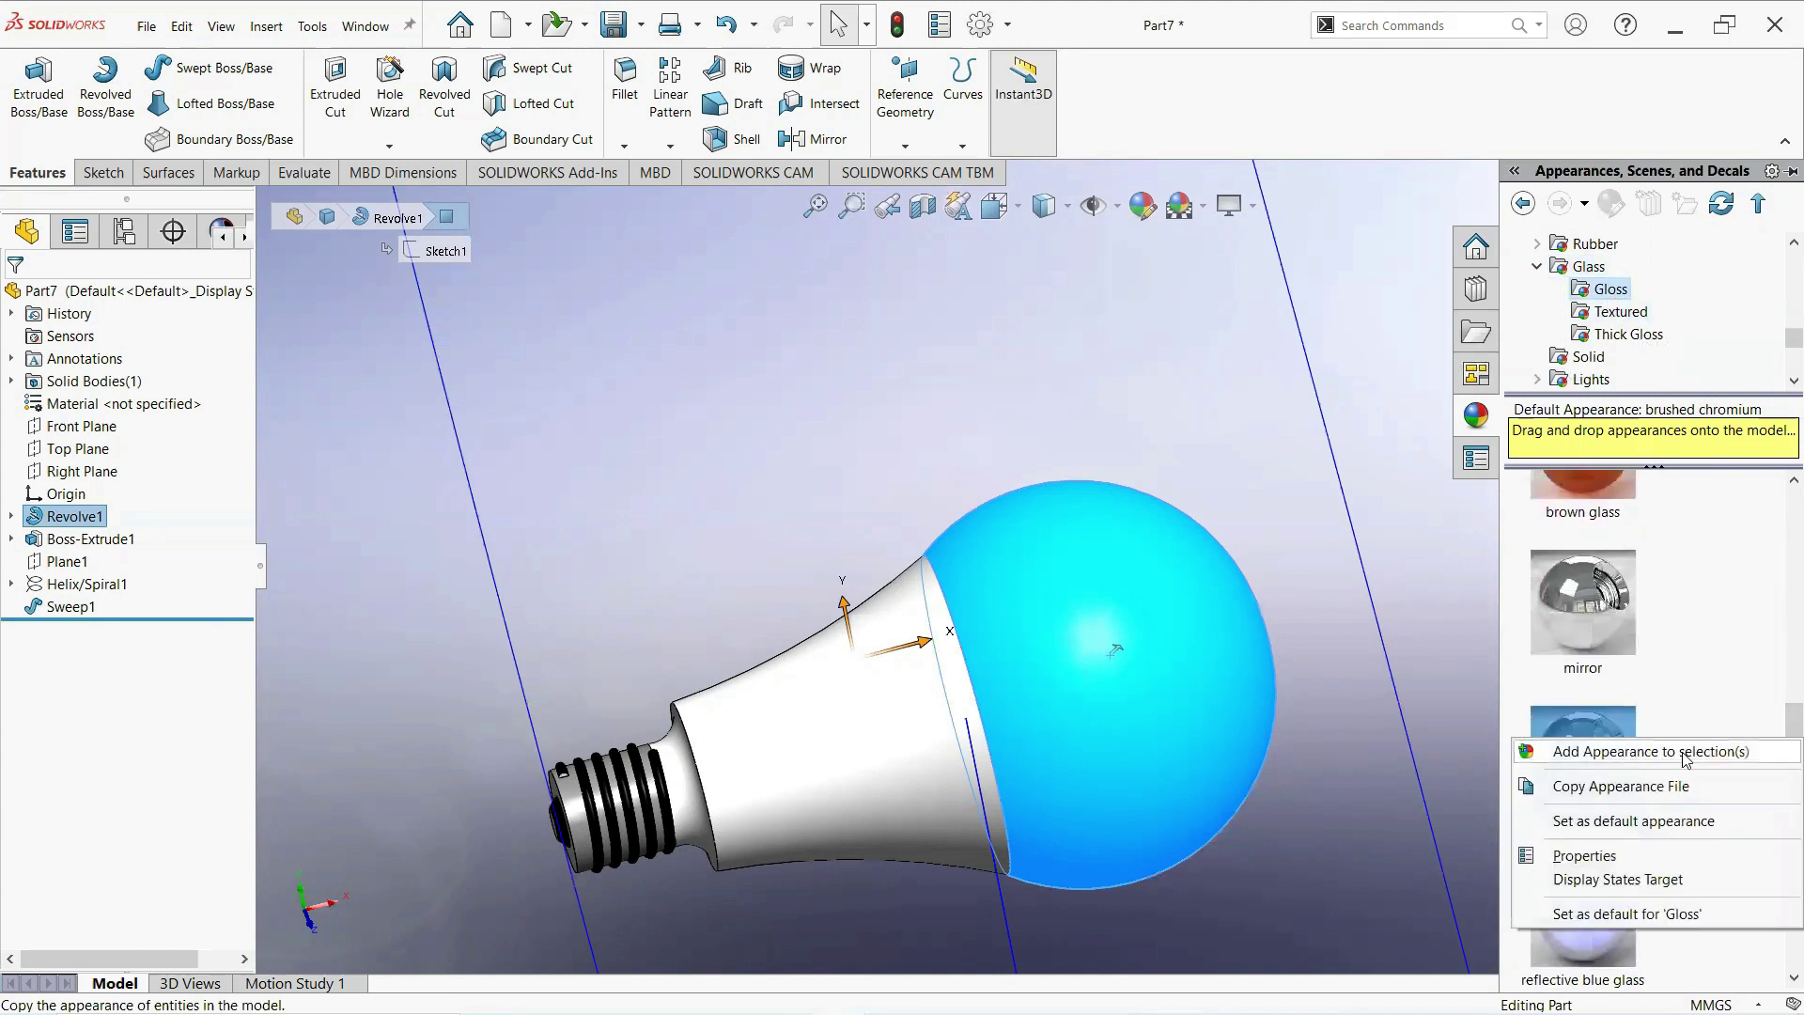
left_click(1684, 759)
left_click(1242, 736)
scroll(1242, 739, "up", 2)
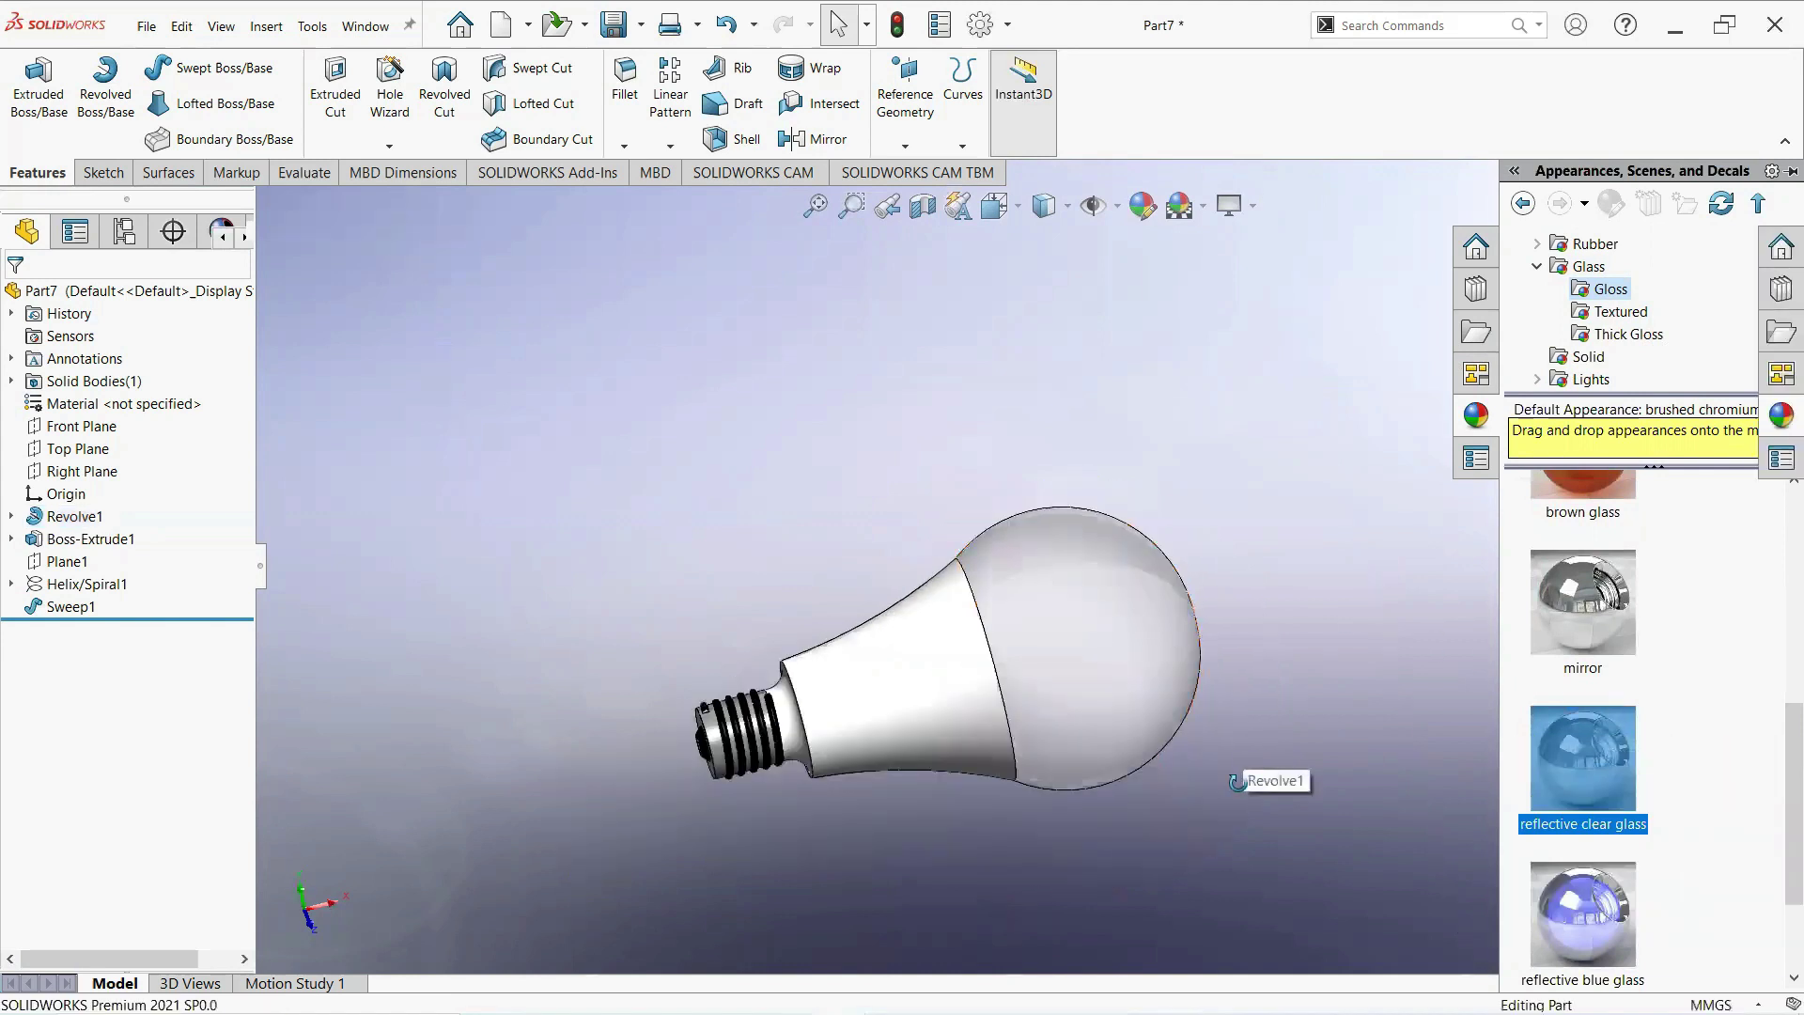
left_click(1236, 770)
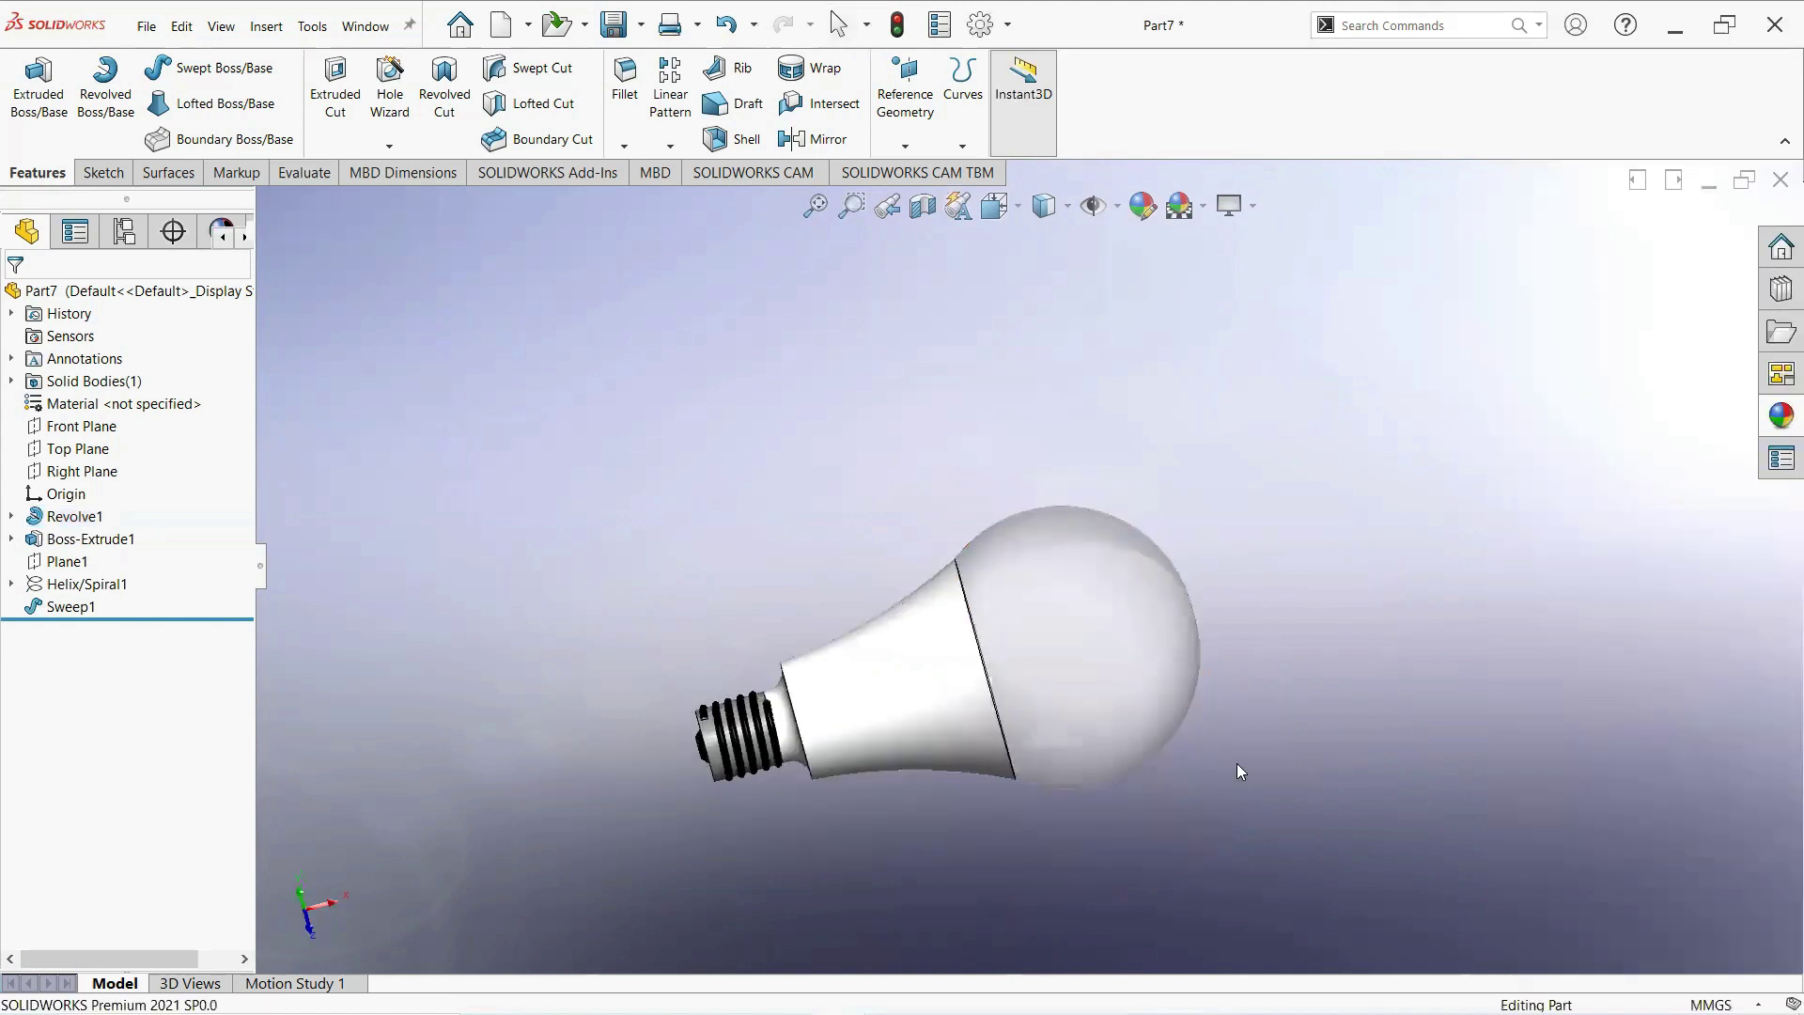
Turn on Perspective and Cartoon display from the View Settings for the bulb.
left_click(1254, 207)
left_click(1276, 287)
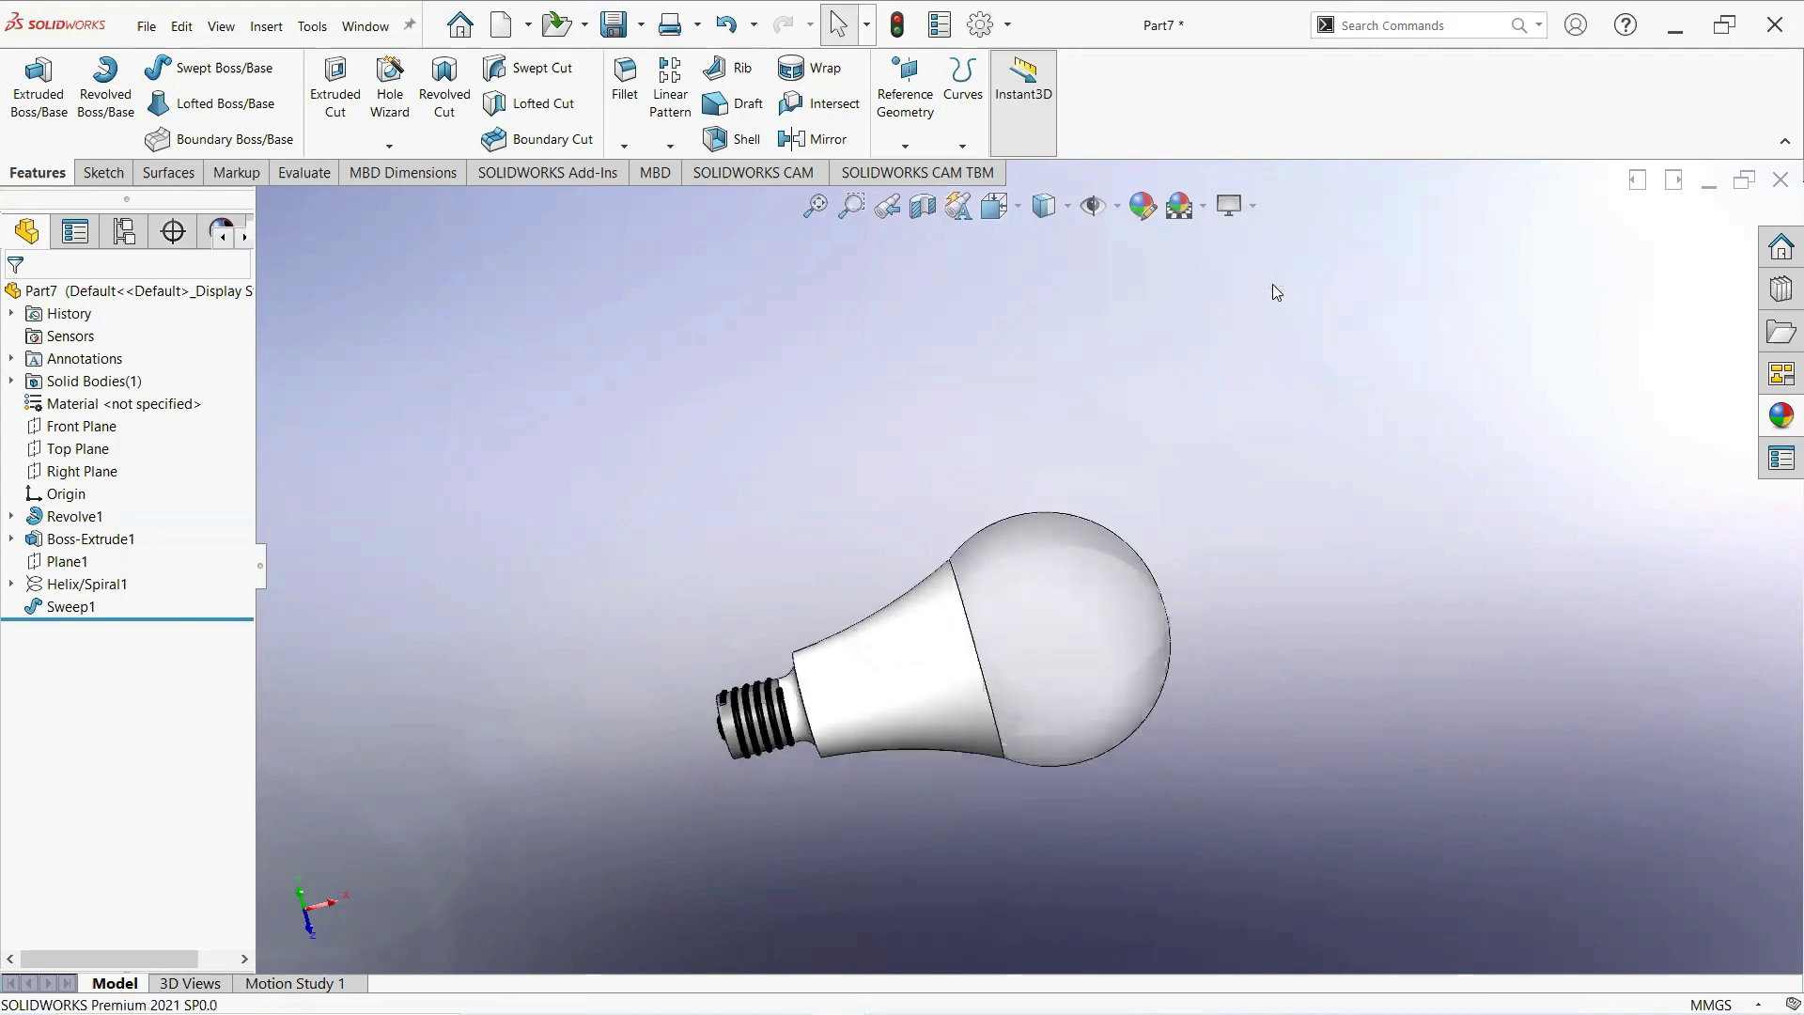
left_click(1255, 206)
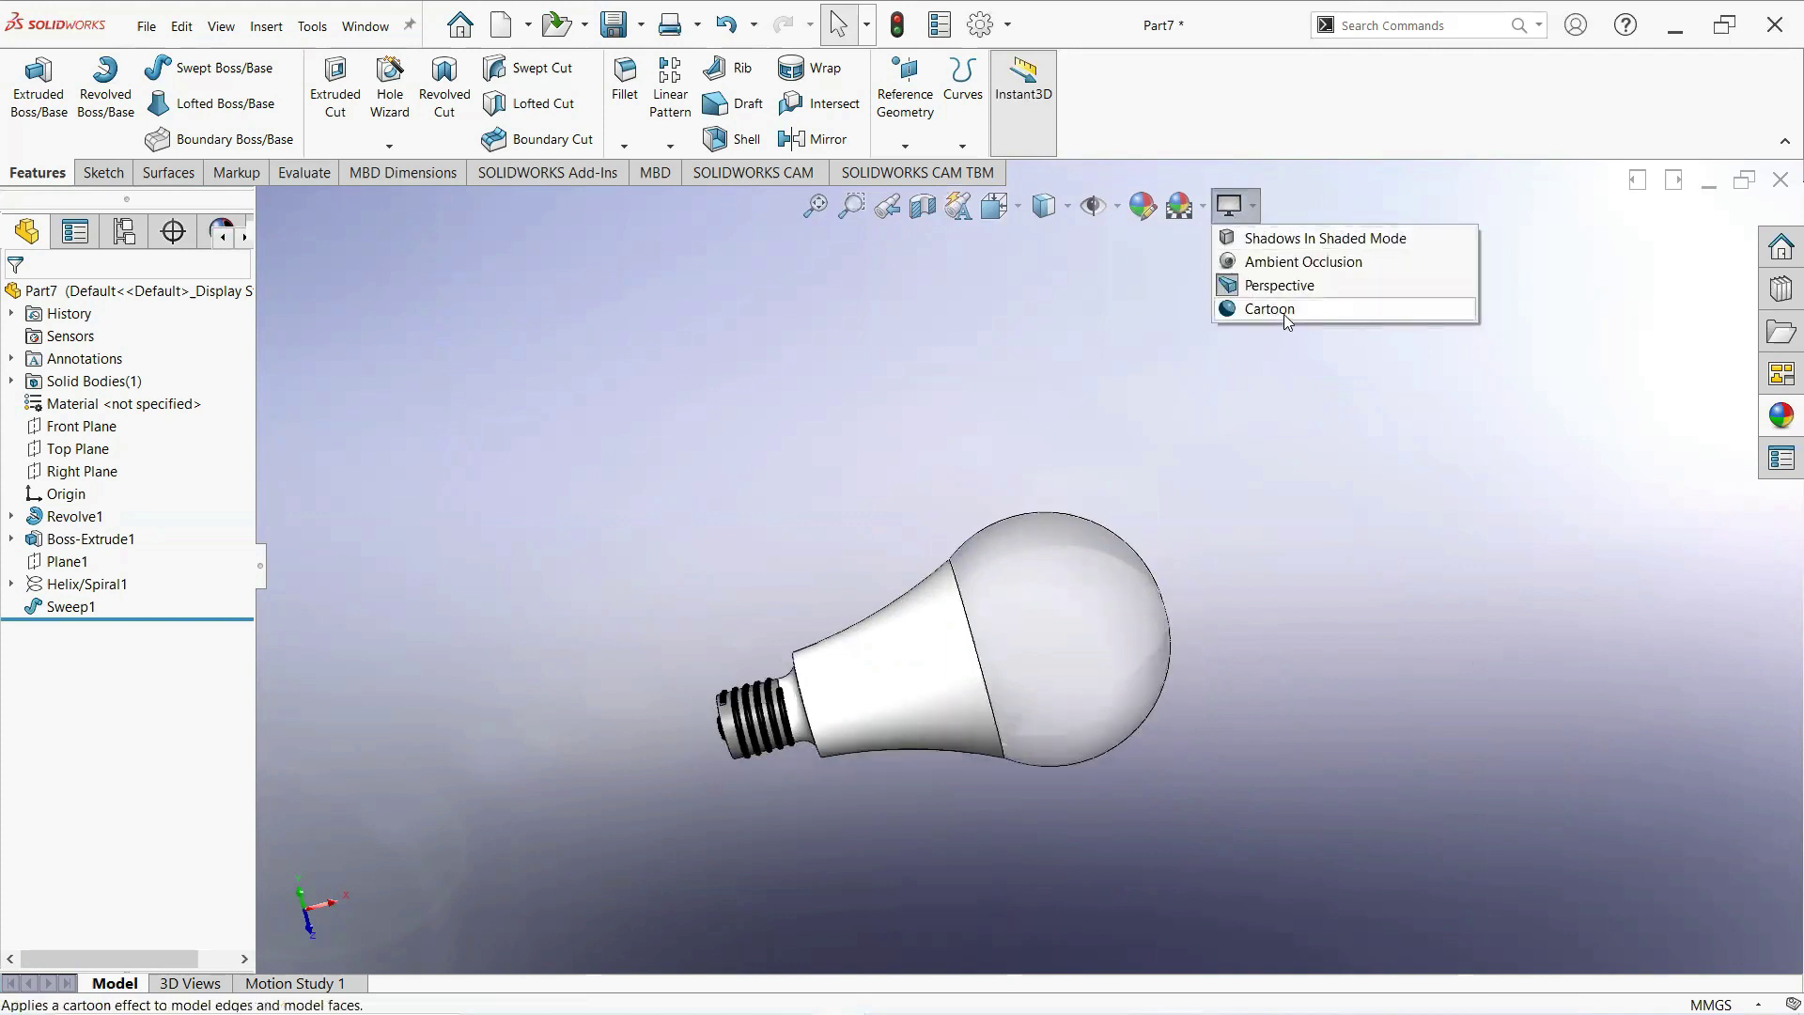
left_click(1281, 311)
middle_click_drag(1234, 625, 959, 700)
scroll(925, 711, "down", 2)
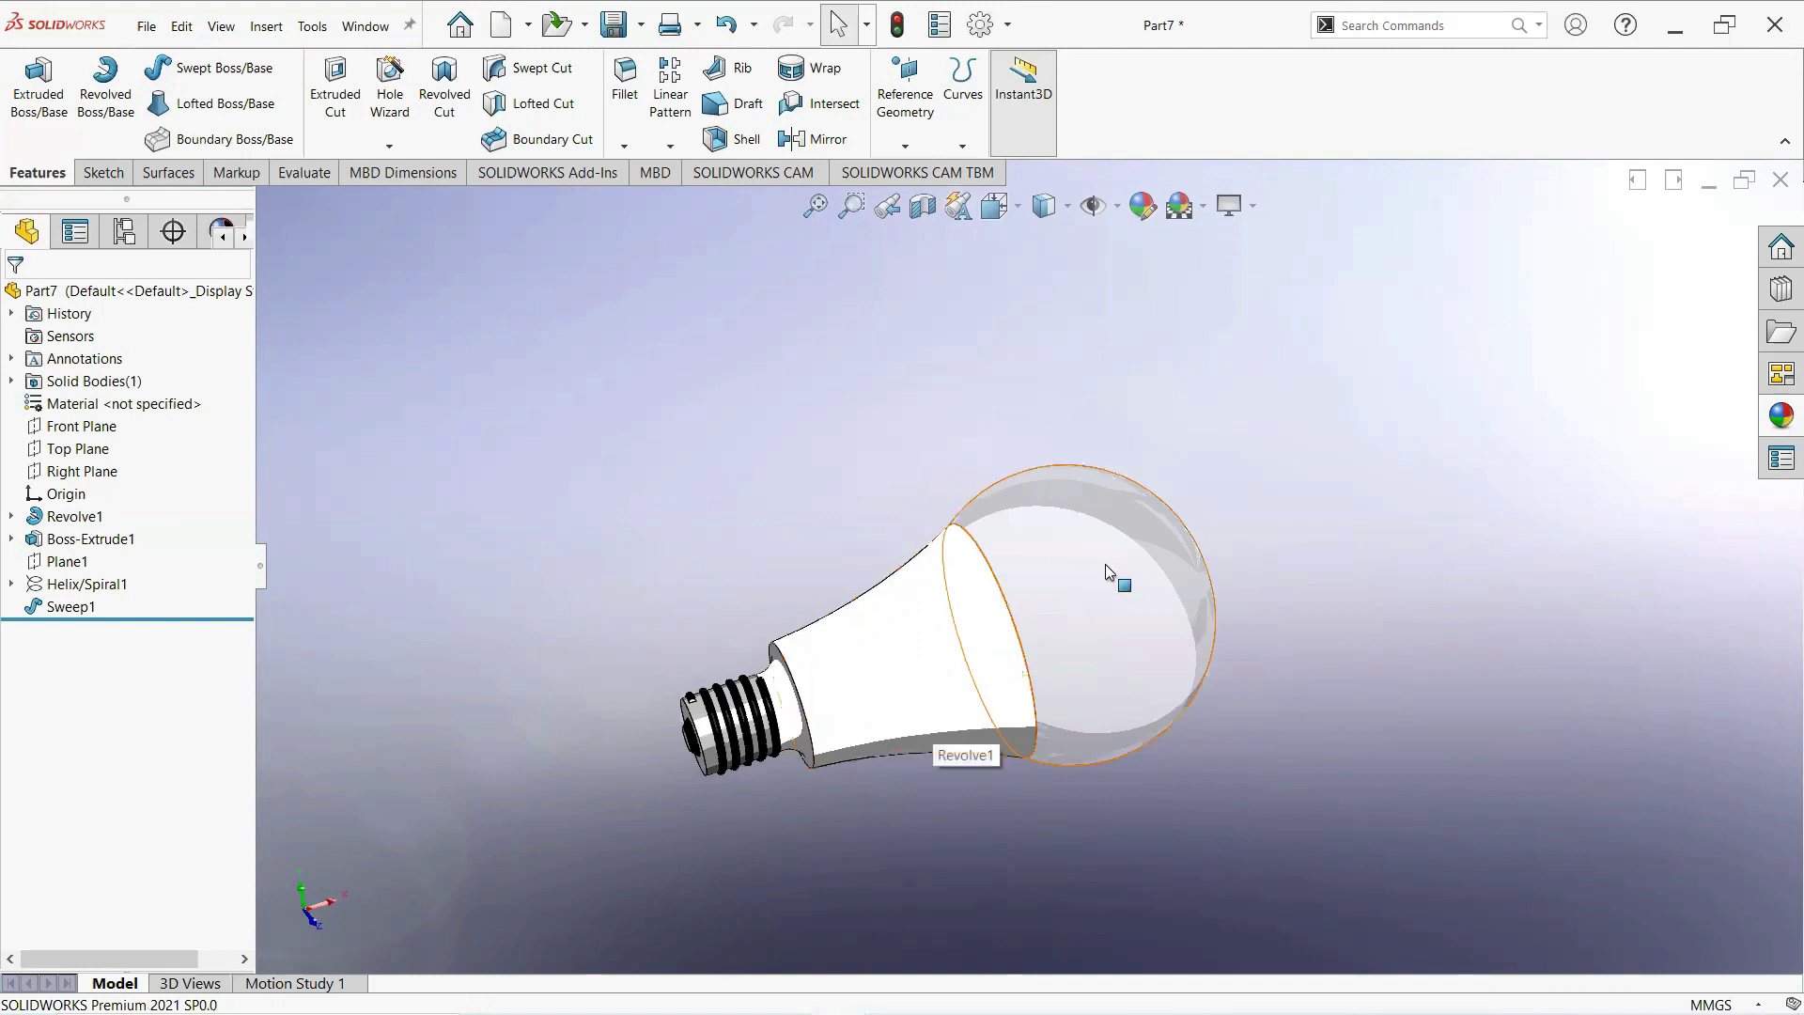
middle_click_drag(1372, 556, 1420, 592)
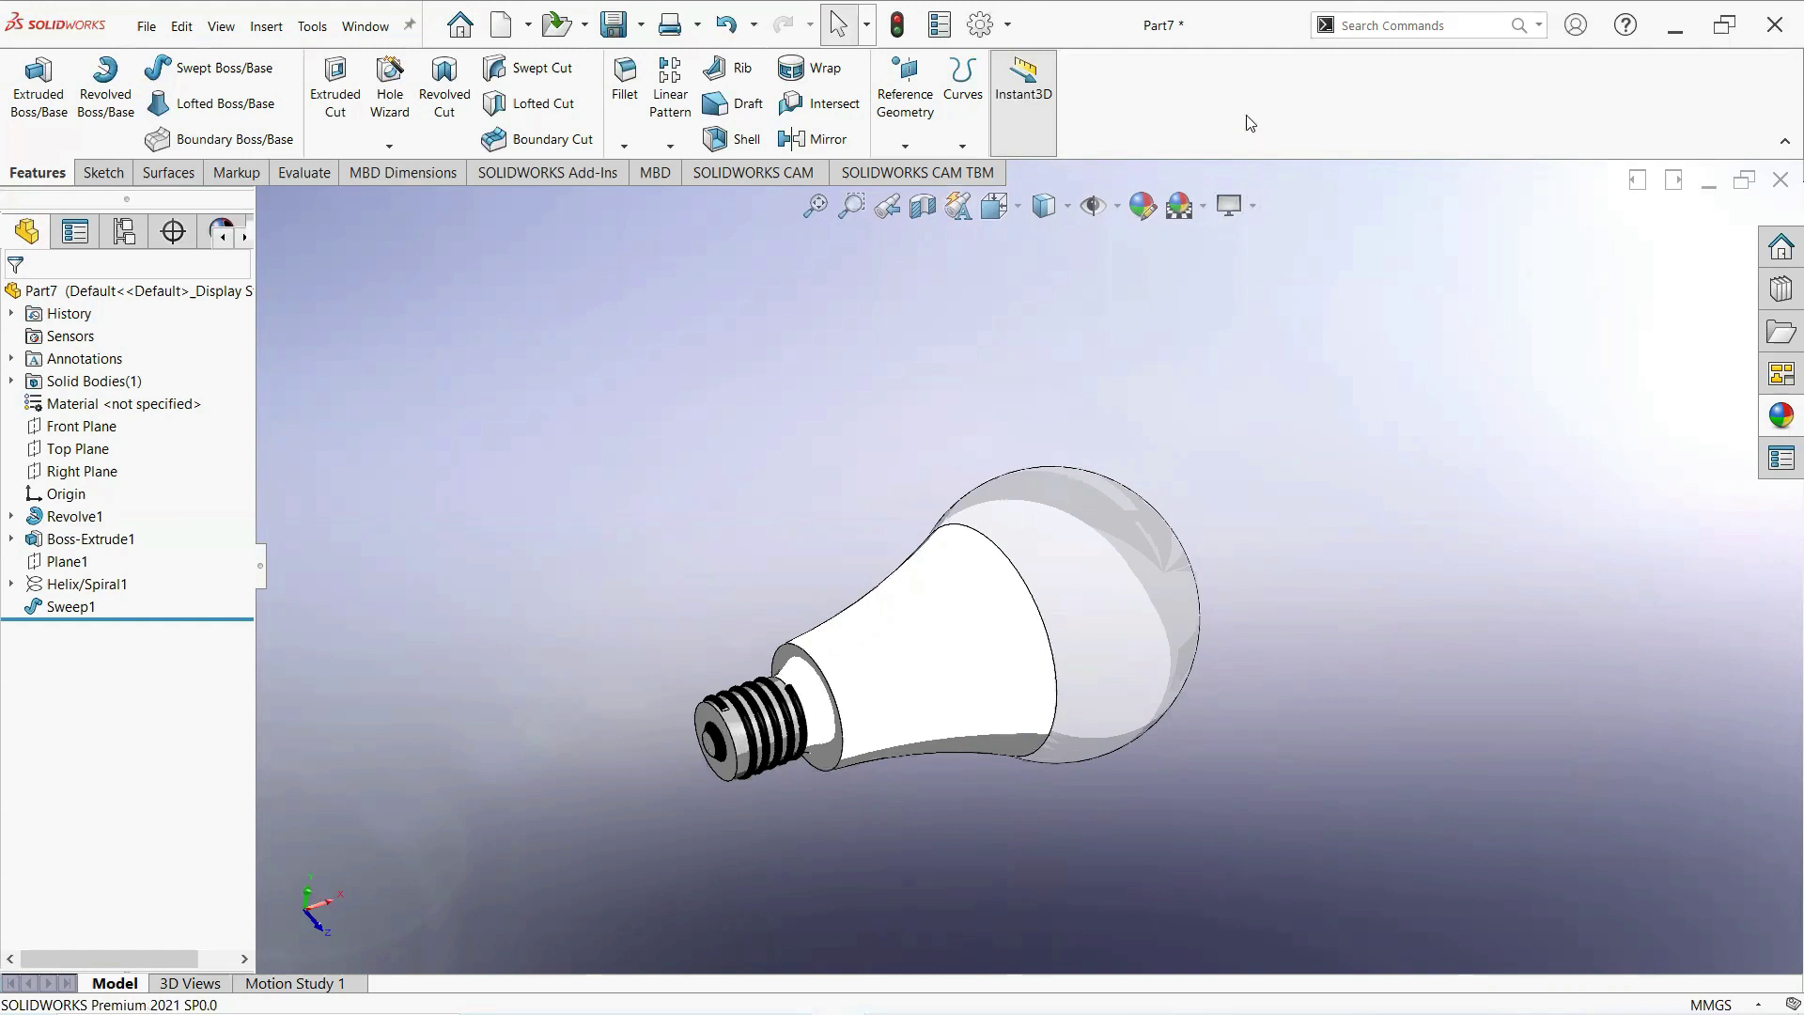